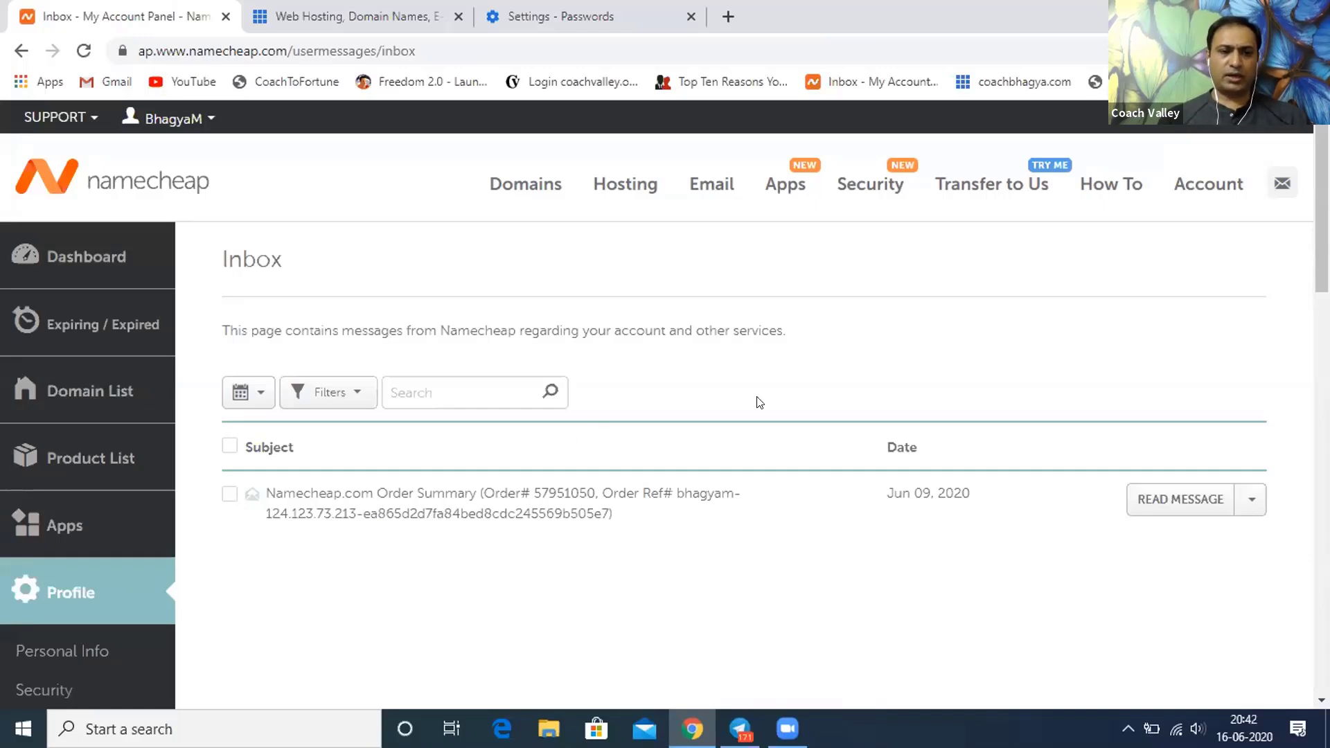
# - Open the details of coachbhagya.com from the Namecheap domain list and check its custom nameserver settings
pyautogui.moveTo(525, 184)
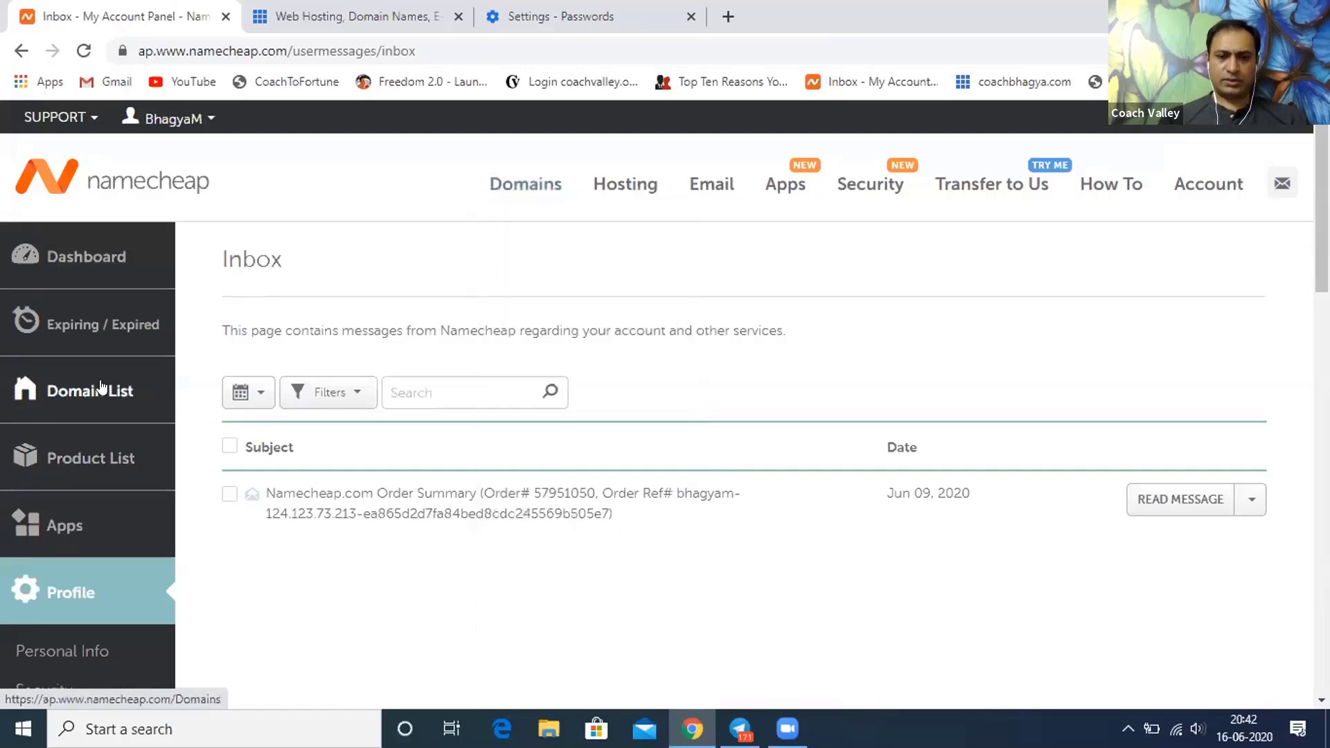
pyautogui.click(104, 386)
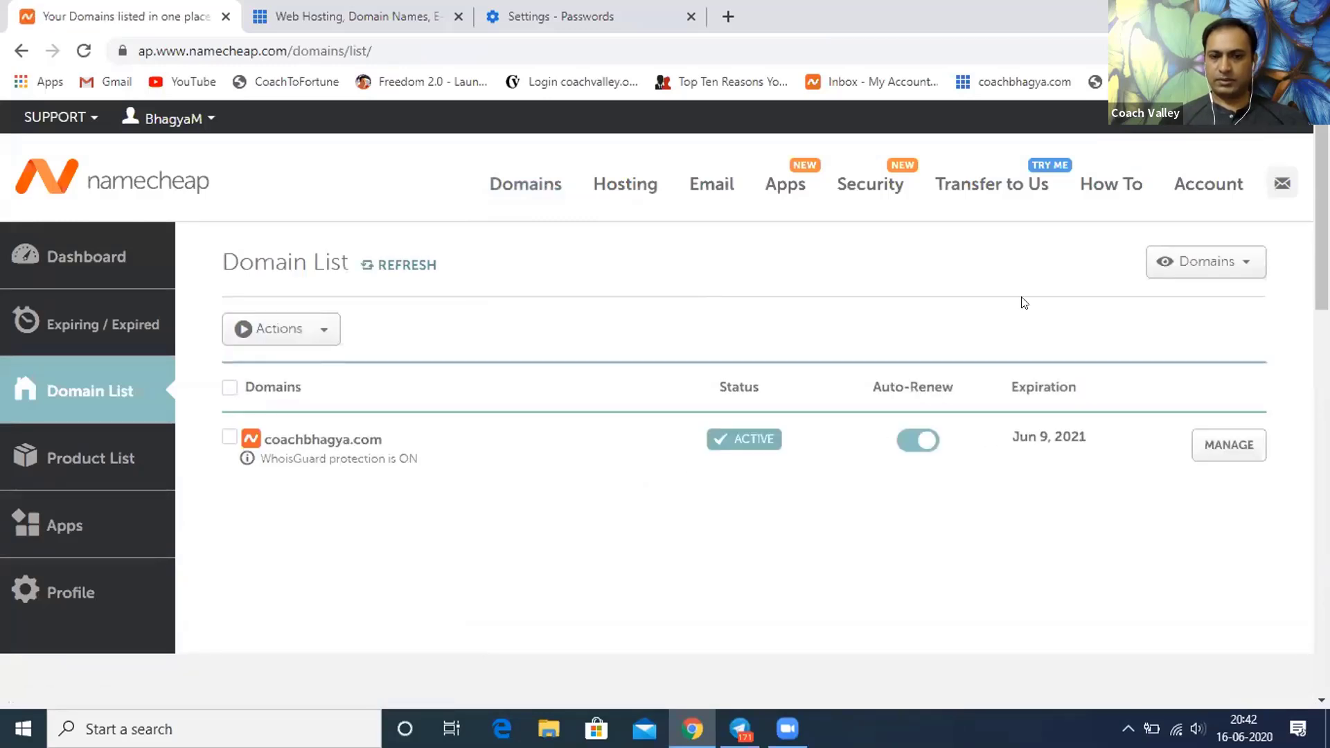
pyautogui.click(1227, 446)
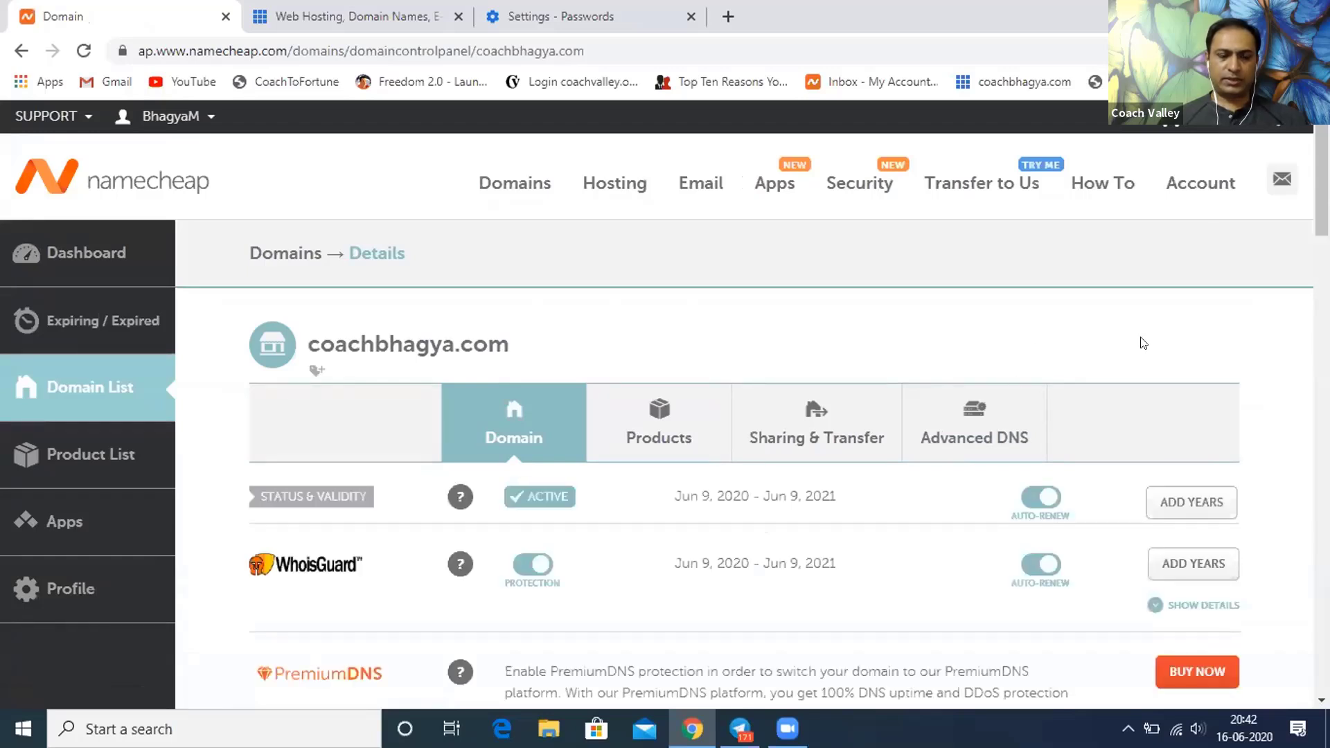
pyautogui.scroll(-3, 1016, 383)
pyautogui.scroll(-2, 788, 400)
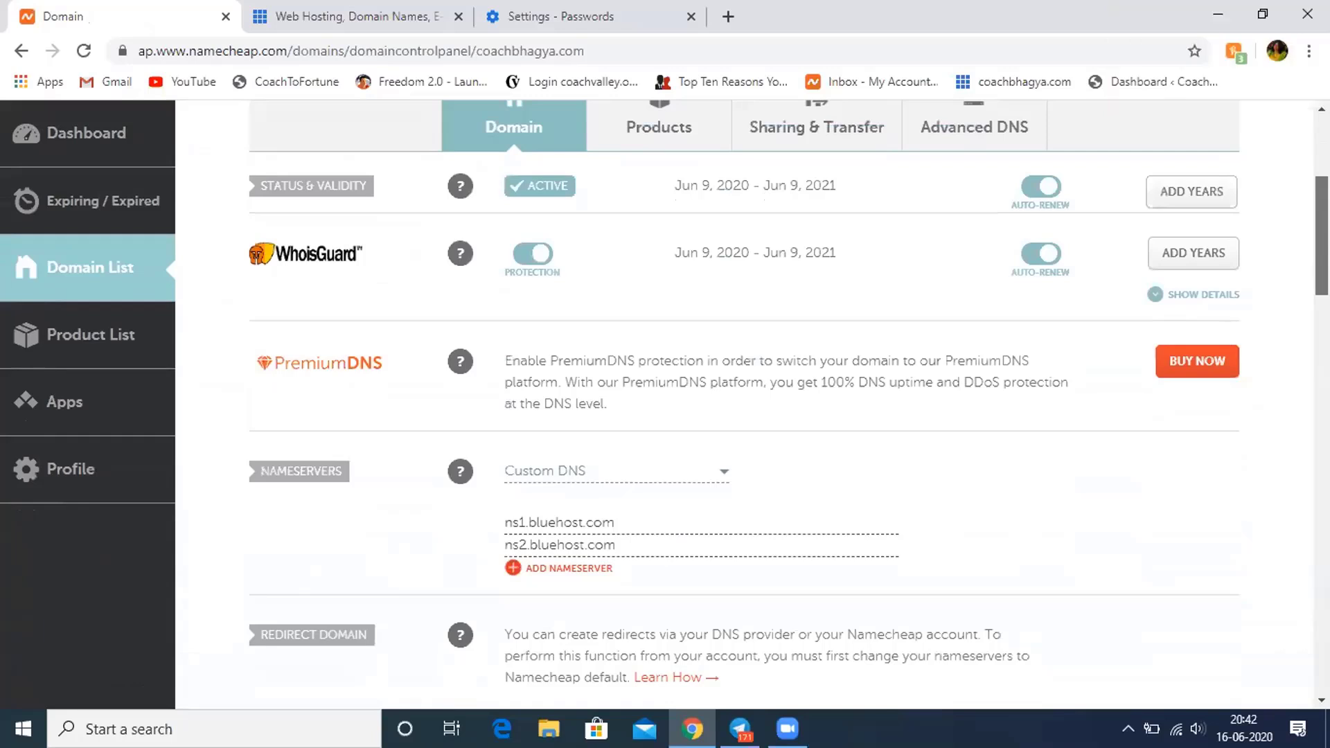
pyautogui.scroll(-1, 788, 393)
pyautogui.moveTo(1322, 245); pyautogui.dragTo(1322, 246)
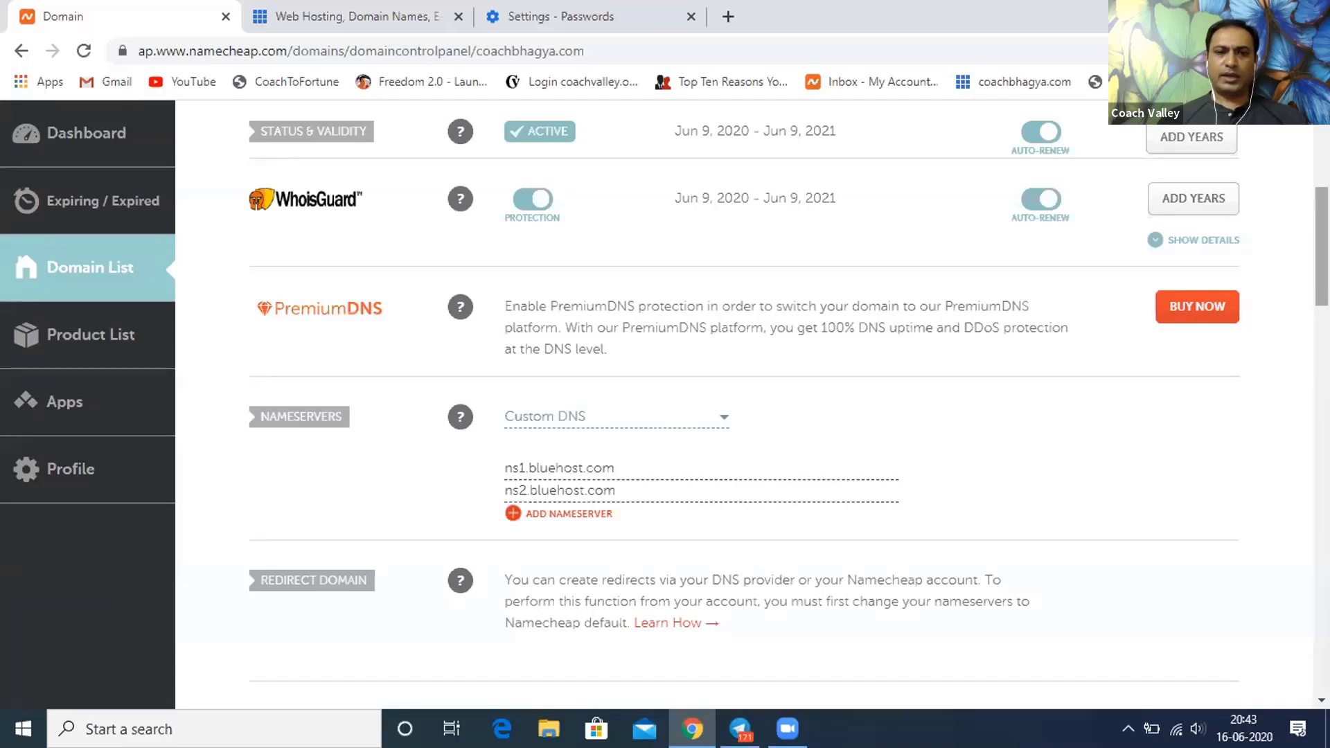
pyautogui.scroll(1, 659, 189)
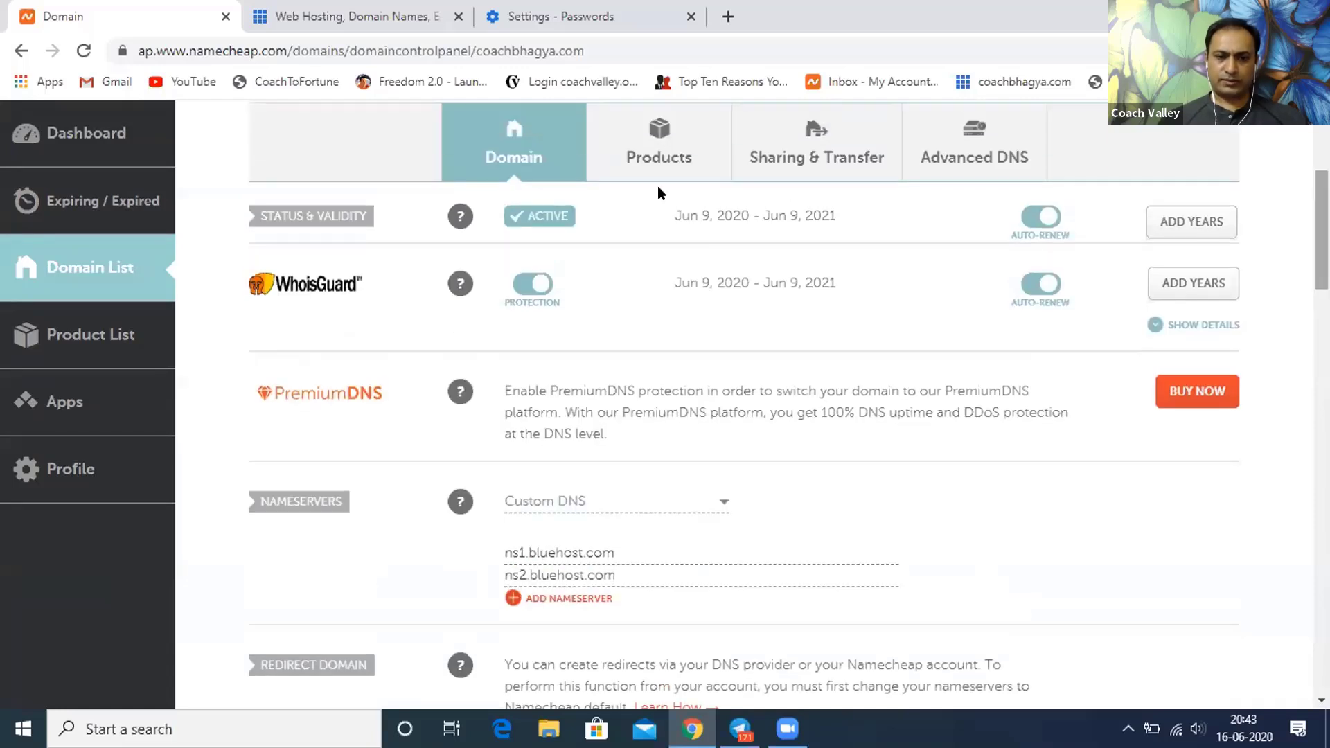
# - Switch to Bluehost, log in with the prefilled credentials and open the management page of the coachbhagya.com domain
pyautogui.click(366, 27)
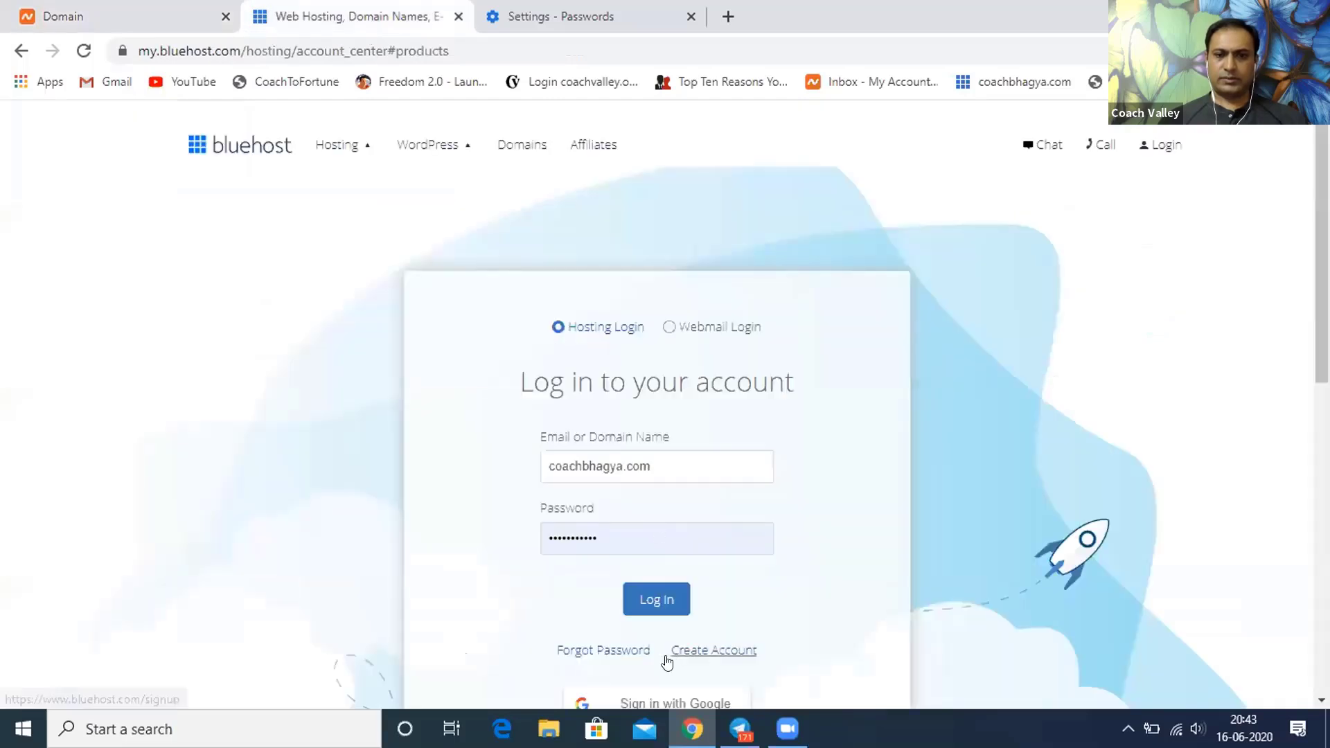
pyautogui.click(651, 602)
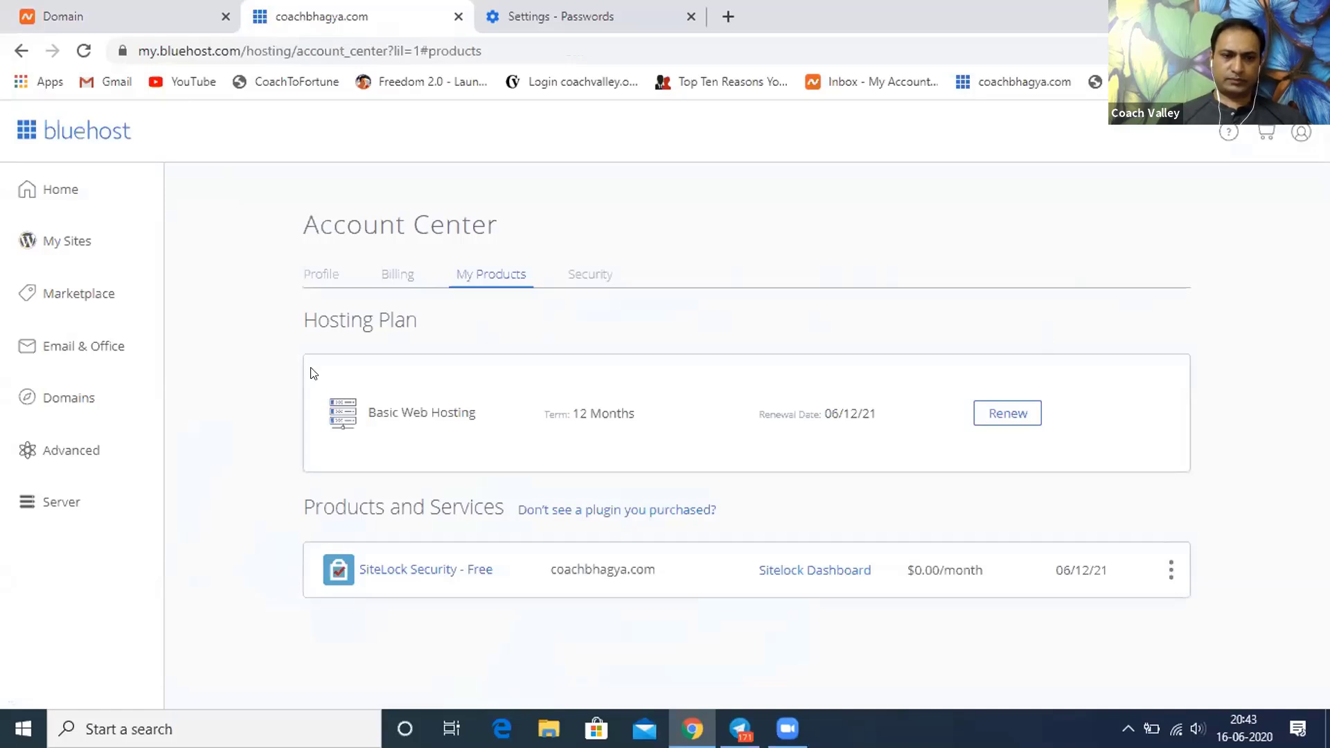
pyautogui.click(106, 399)
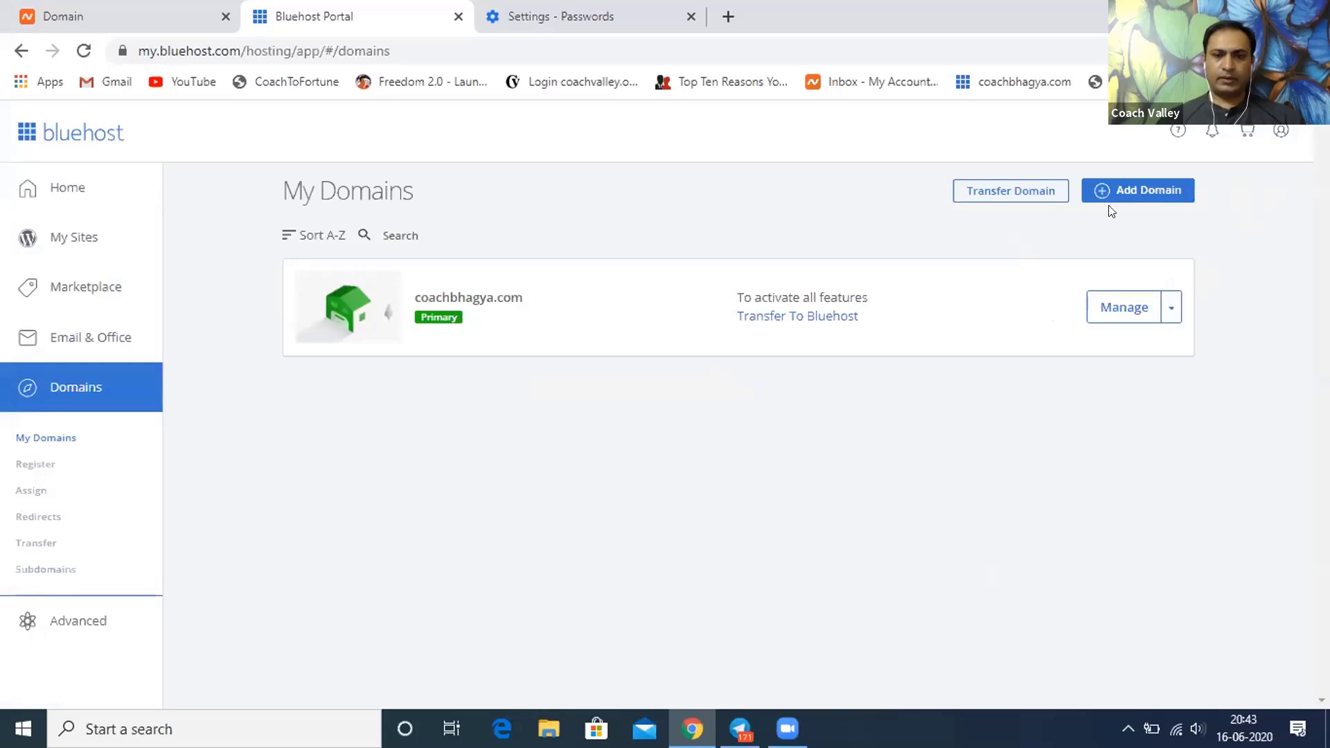
pyautogui.click(1103, 306)
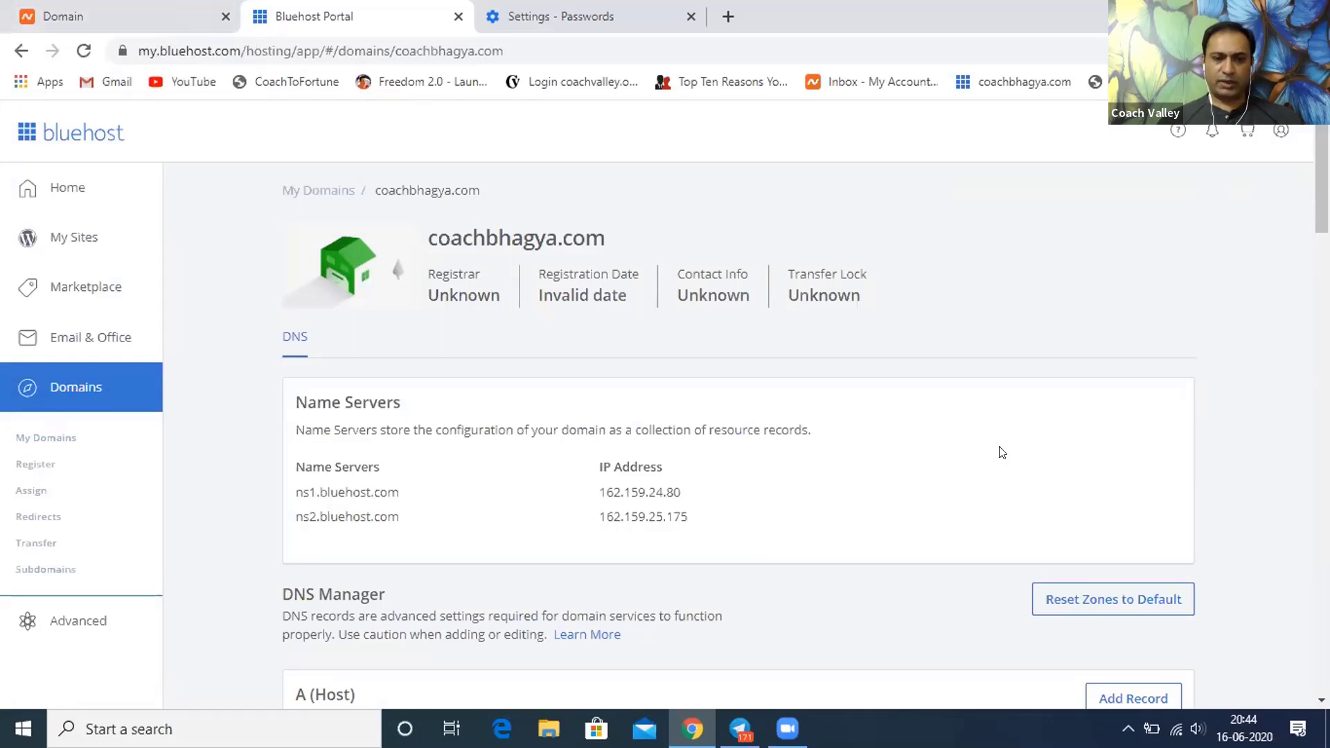
# - Examine the domain's DNS records, from the A and CNAME entries through MX, SRV and TXT to AAAA
pyautogui.scroll(-9, 1322, 179)
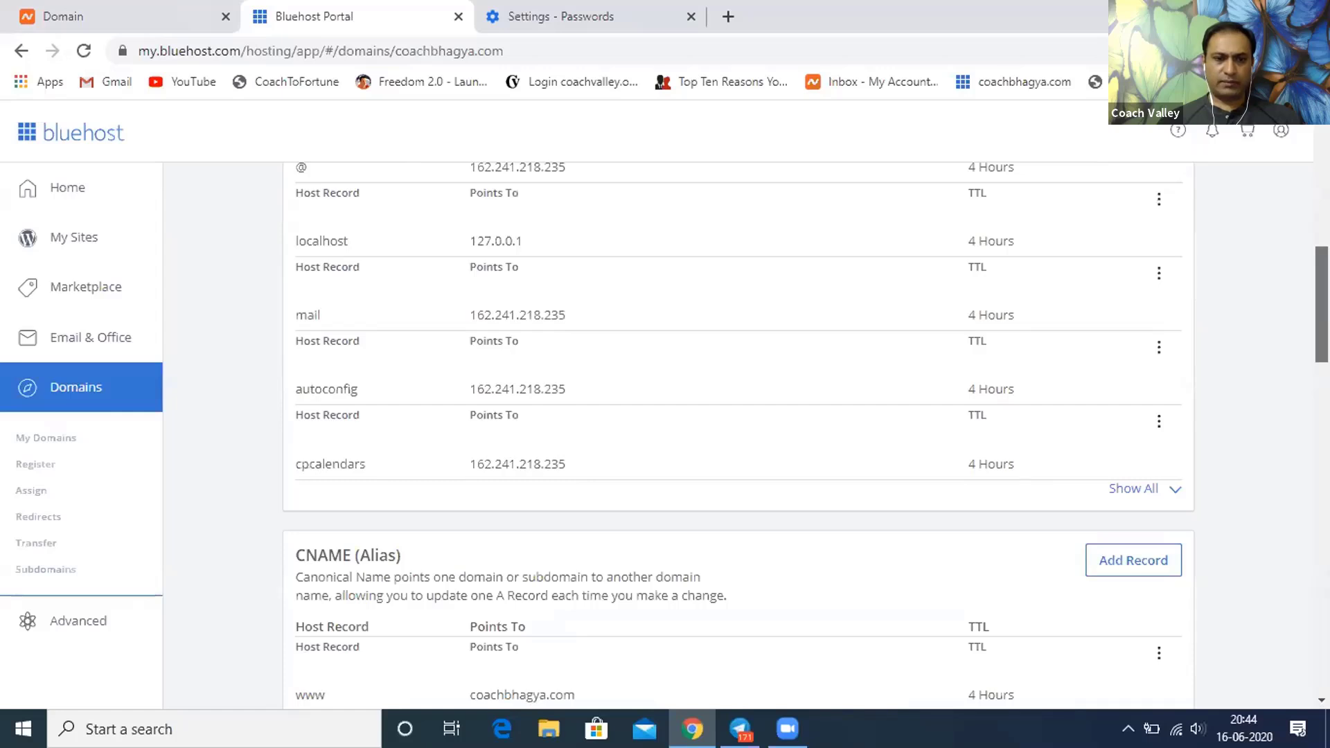
pyautogui.scroll(-2, 803, 436)
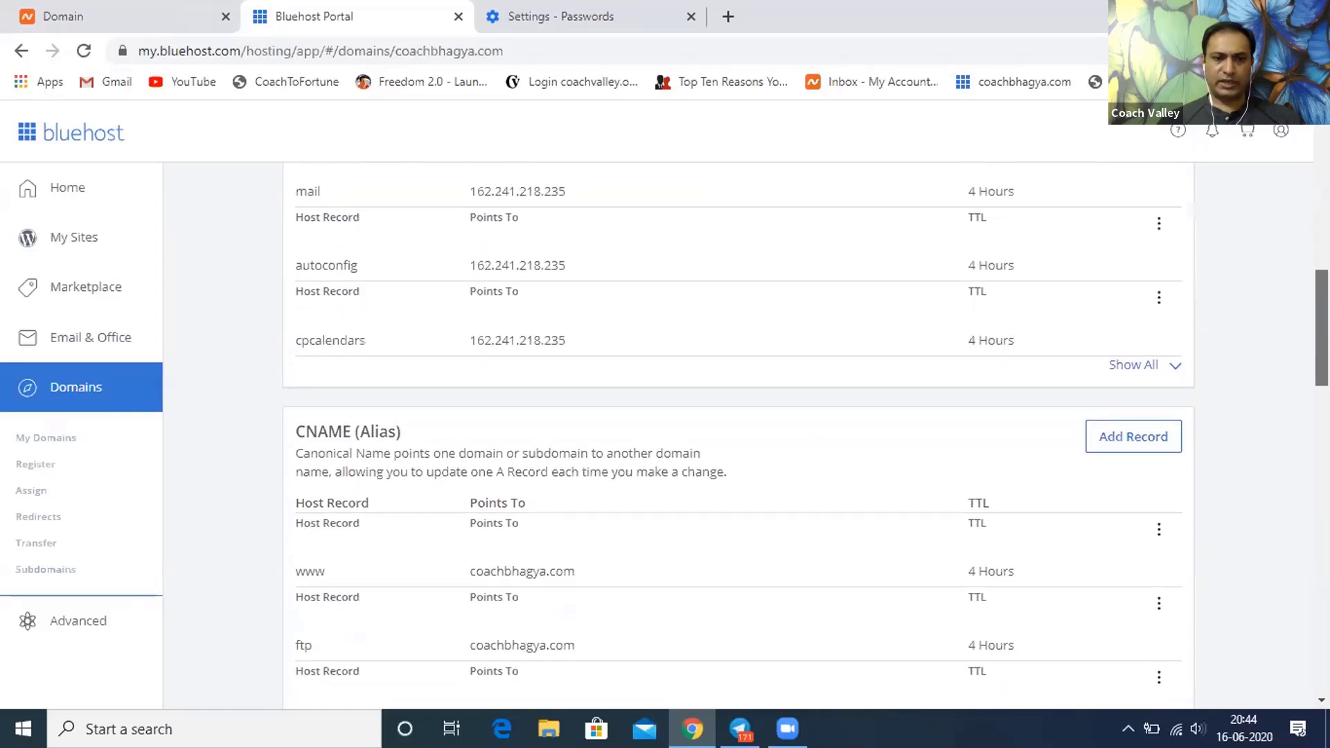
pyautogui.scroll(-1, 803, 437)
pyautogui.scroll(-1, 803, 437)
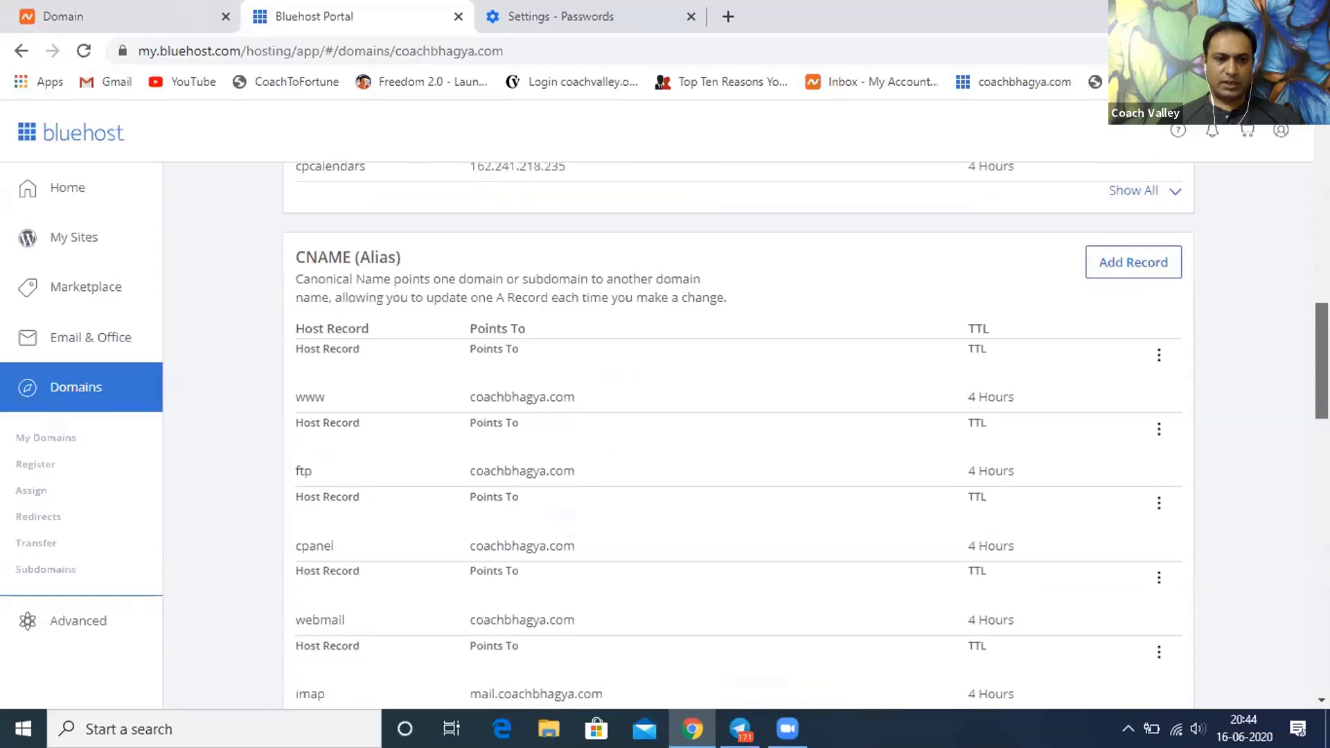
pyautogui.scroll(-1, 804, 436)
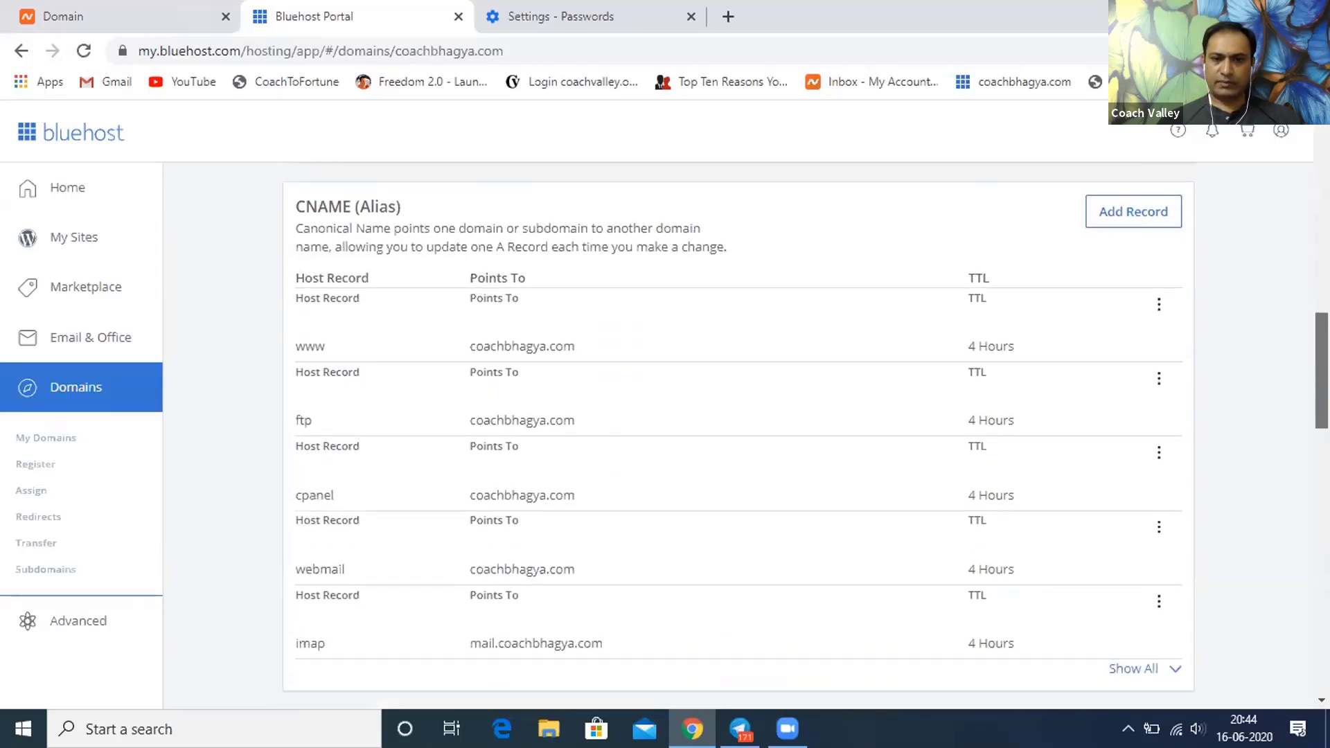
pyautogui.scroll(-1, 803, 437)
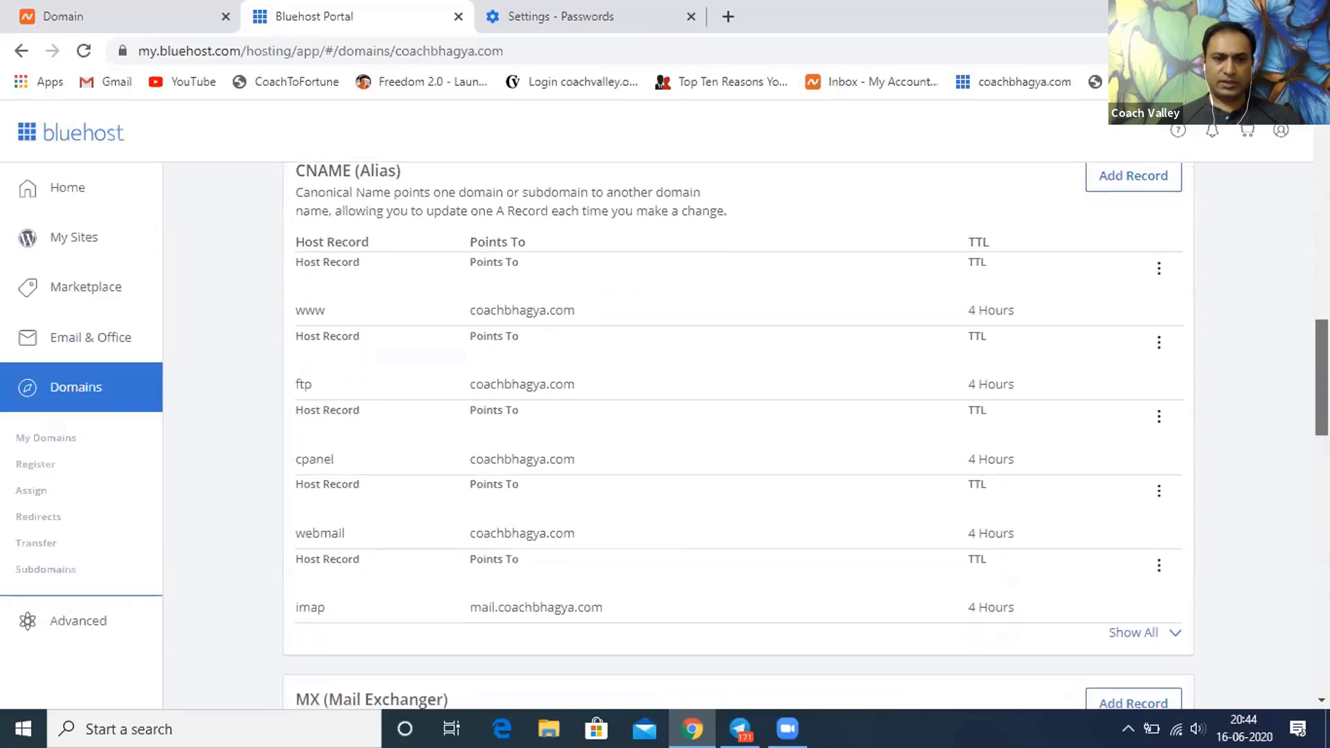
pyautogui.scroll(-1, 803, 437)
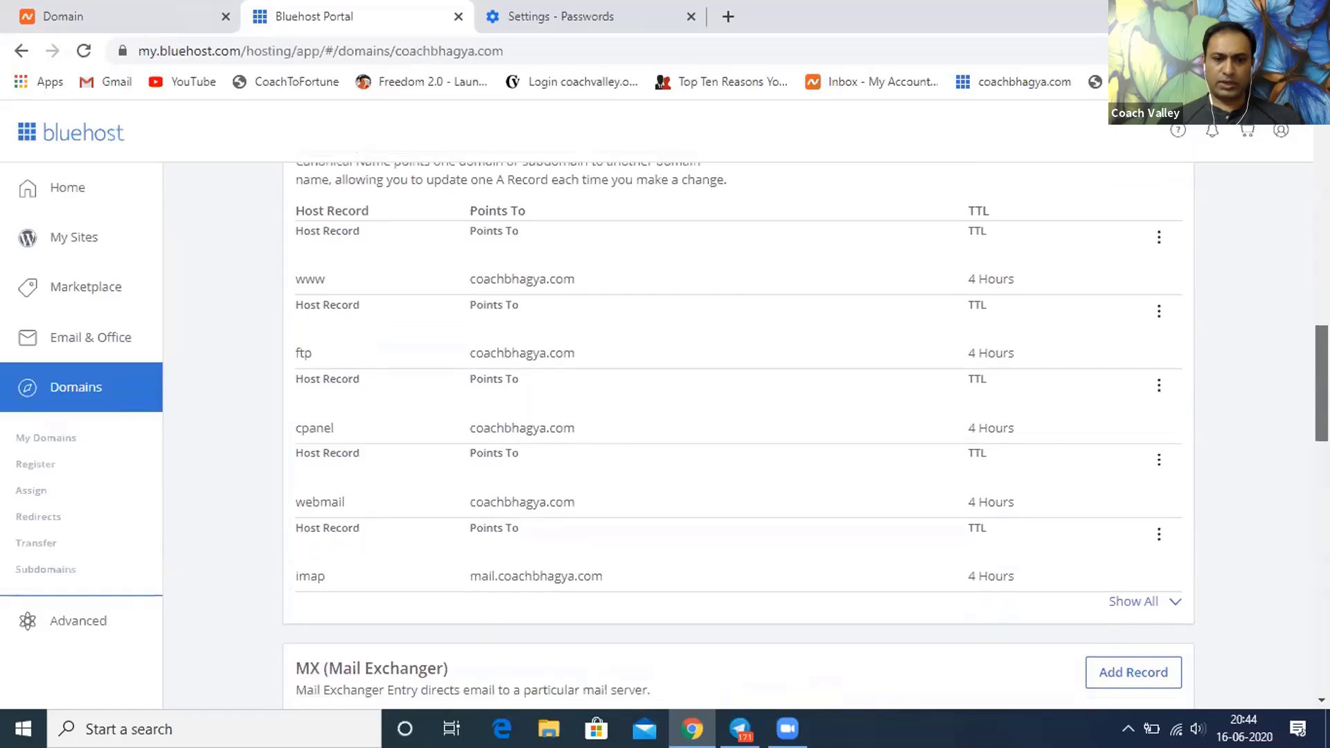
pyautogui.scroll(-10, 803, 436)
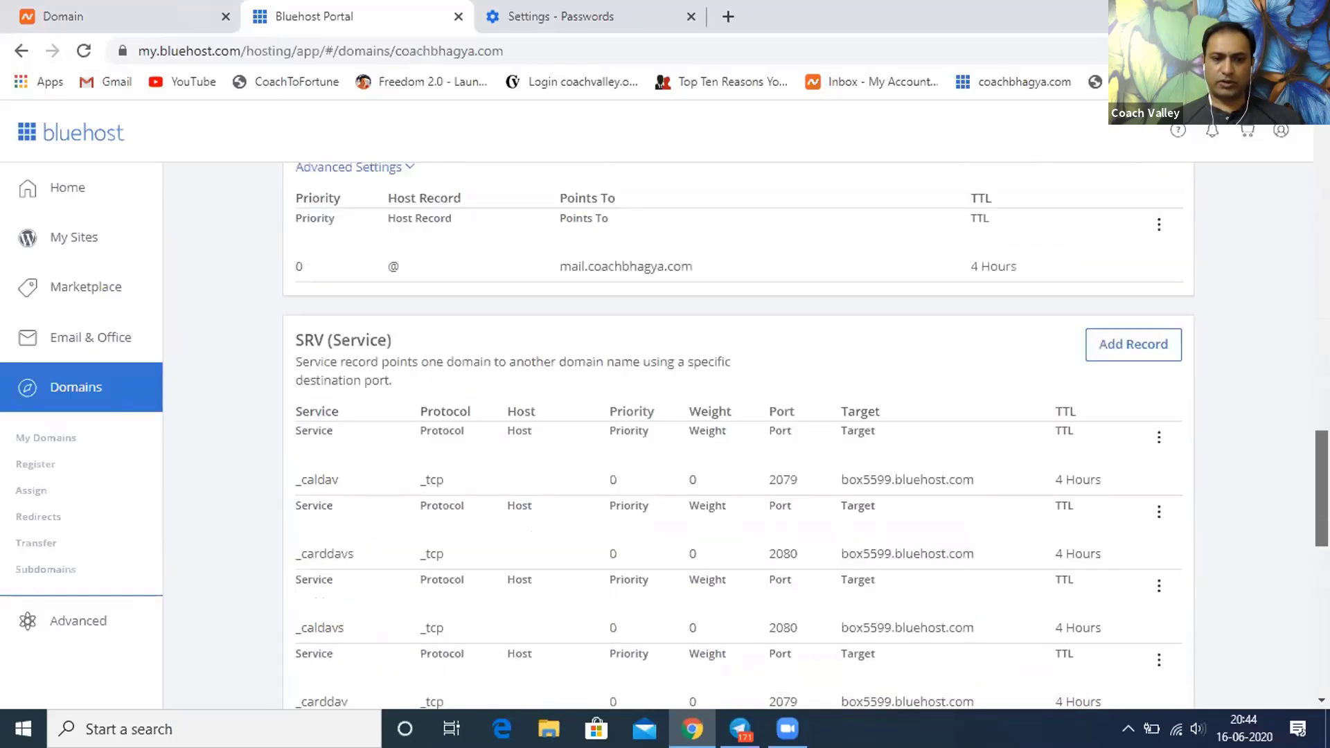
pyautogui.scroll(3, 803, 437)
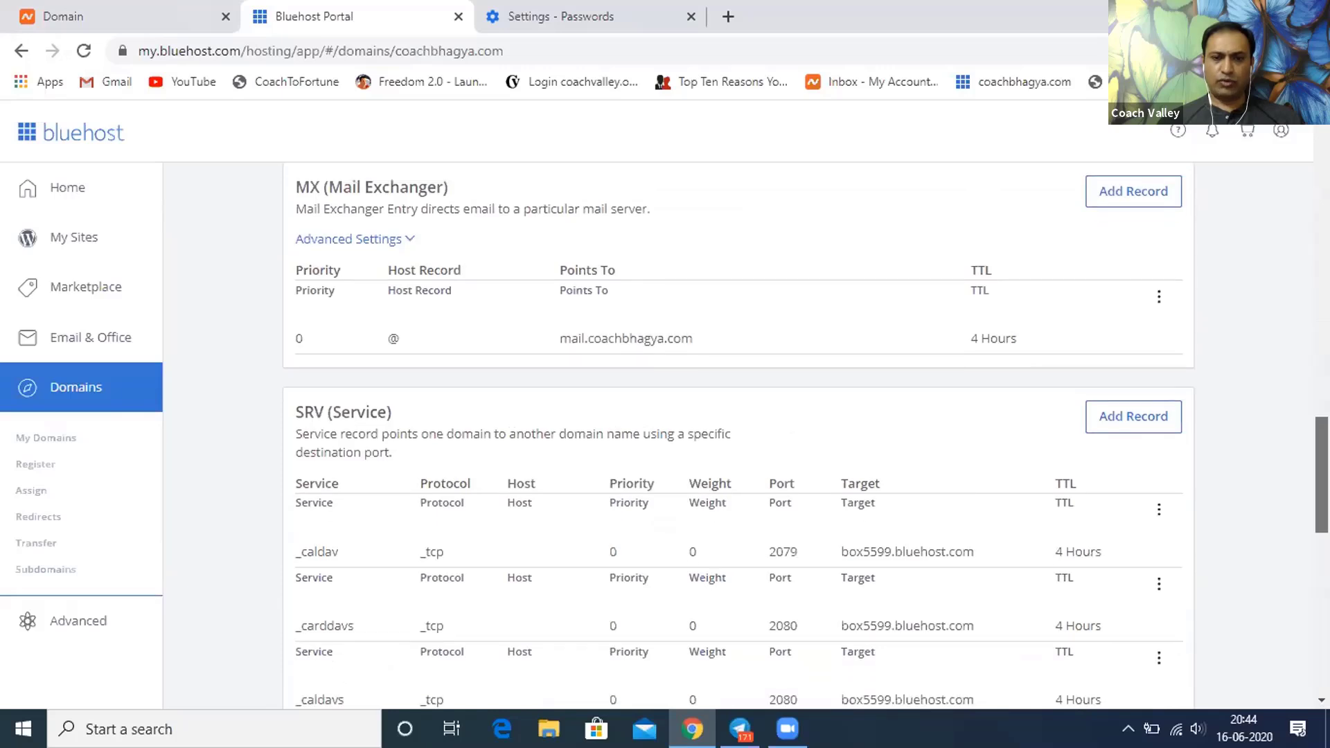
pyautogui.scroll(-3, 803, 436)
pyautogui.scroll(-2, 803, 436)
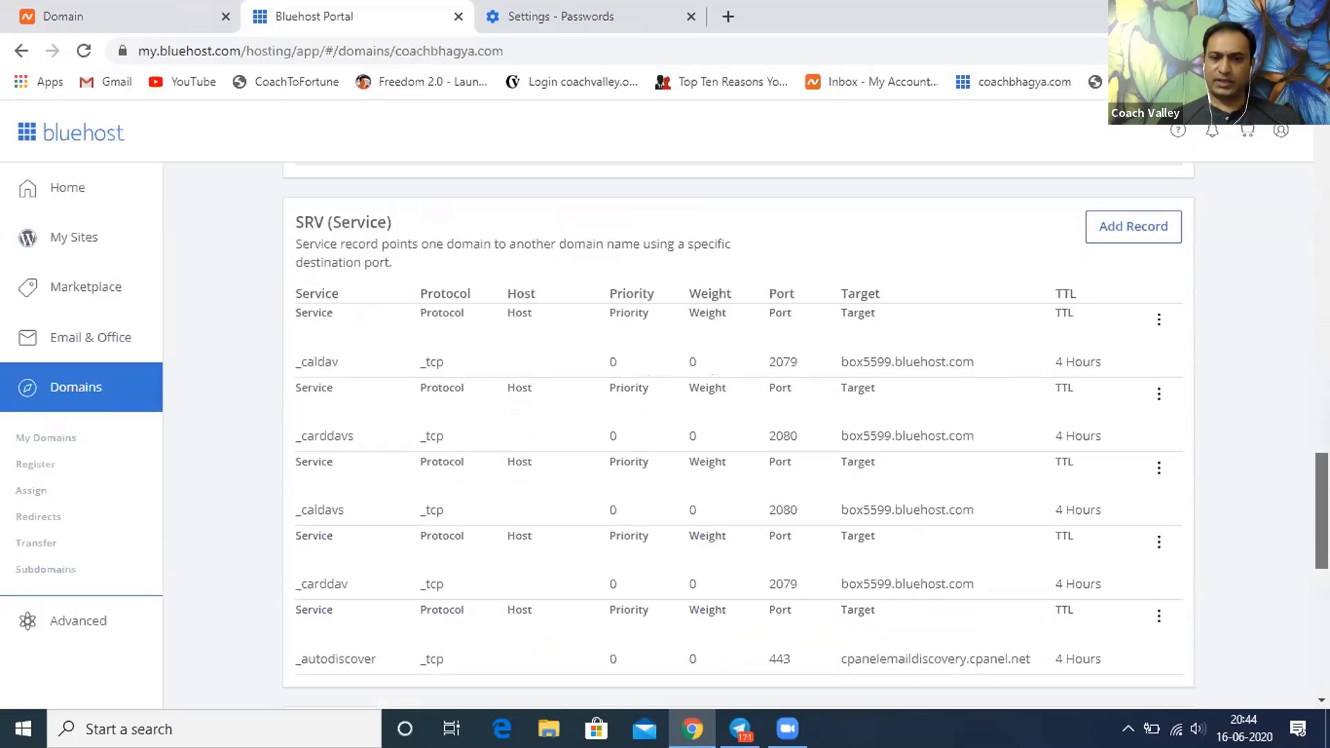
pyautogui.scroll(-2, 804, 436)
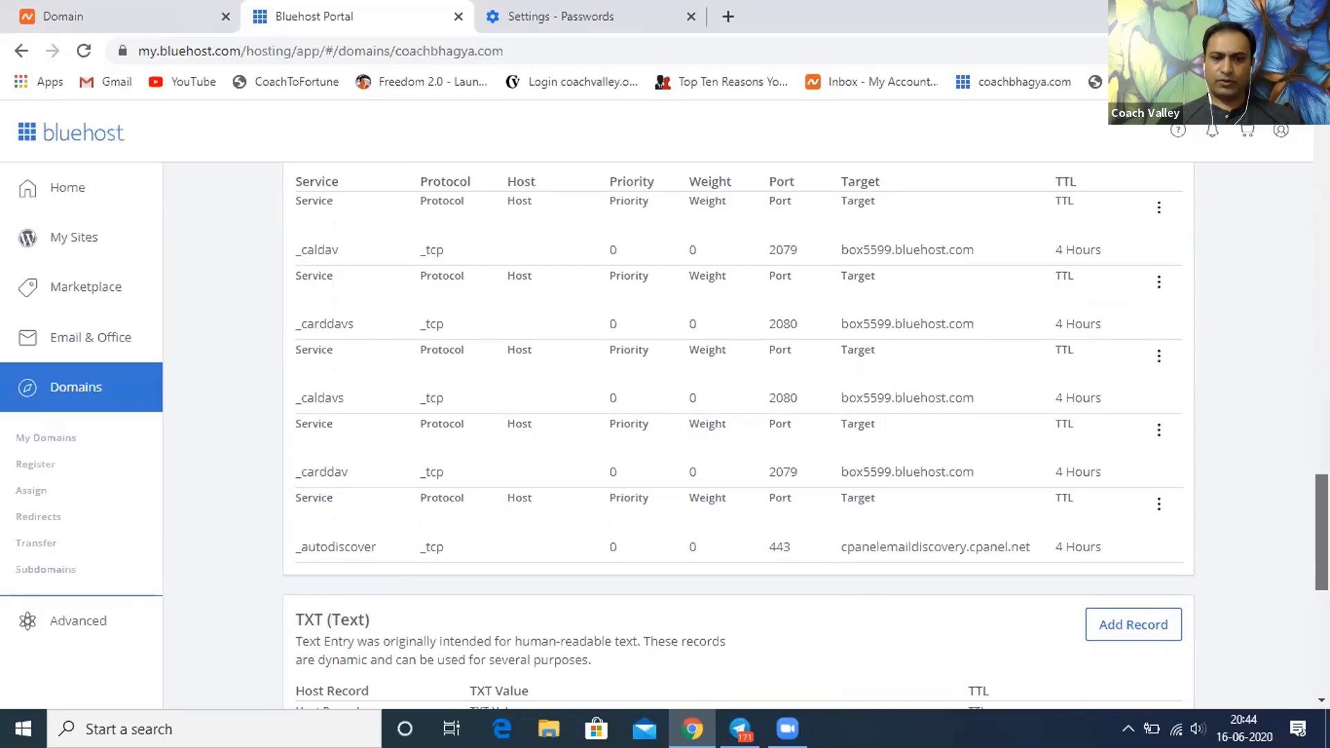
pyautogui.scroll(-2, 804, 436)
pyautogui.scroll(-3, 804, 436)
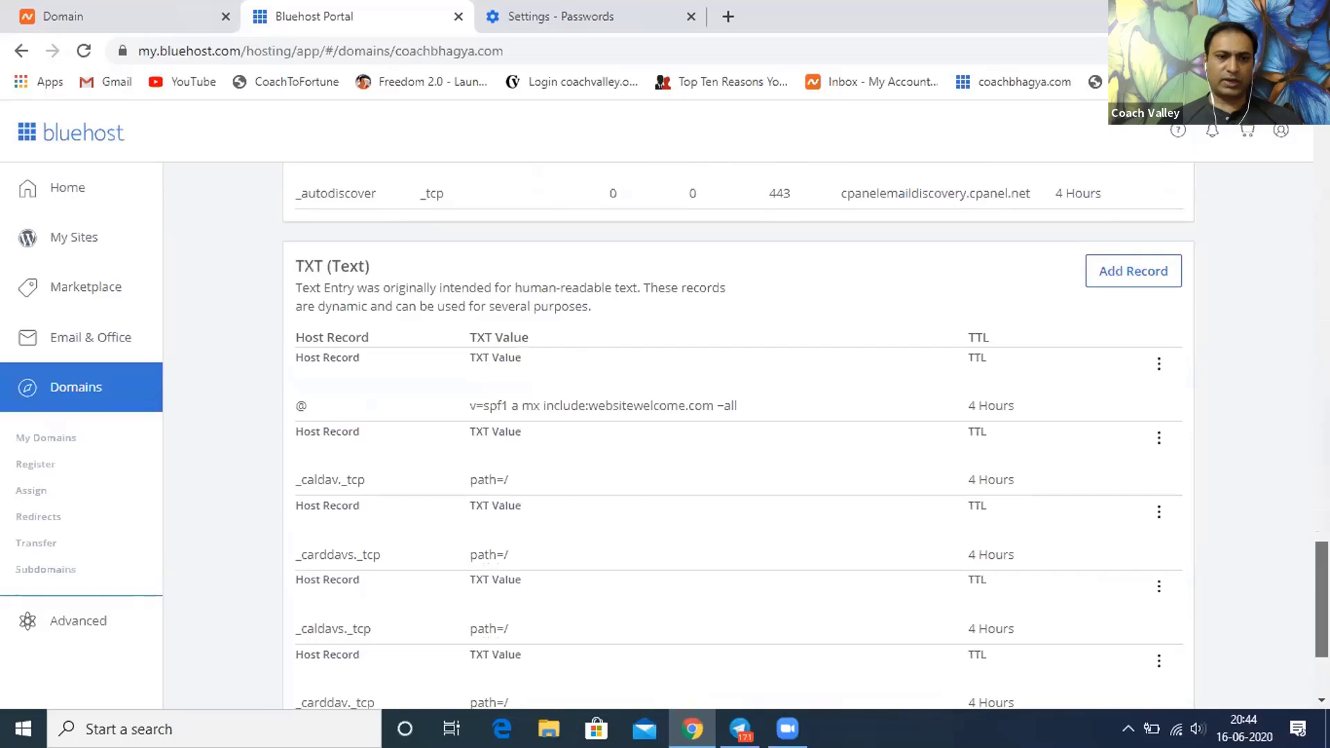
pyautogui.scroll(-3, 803, 437)
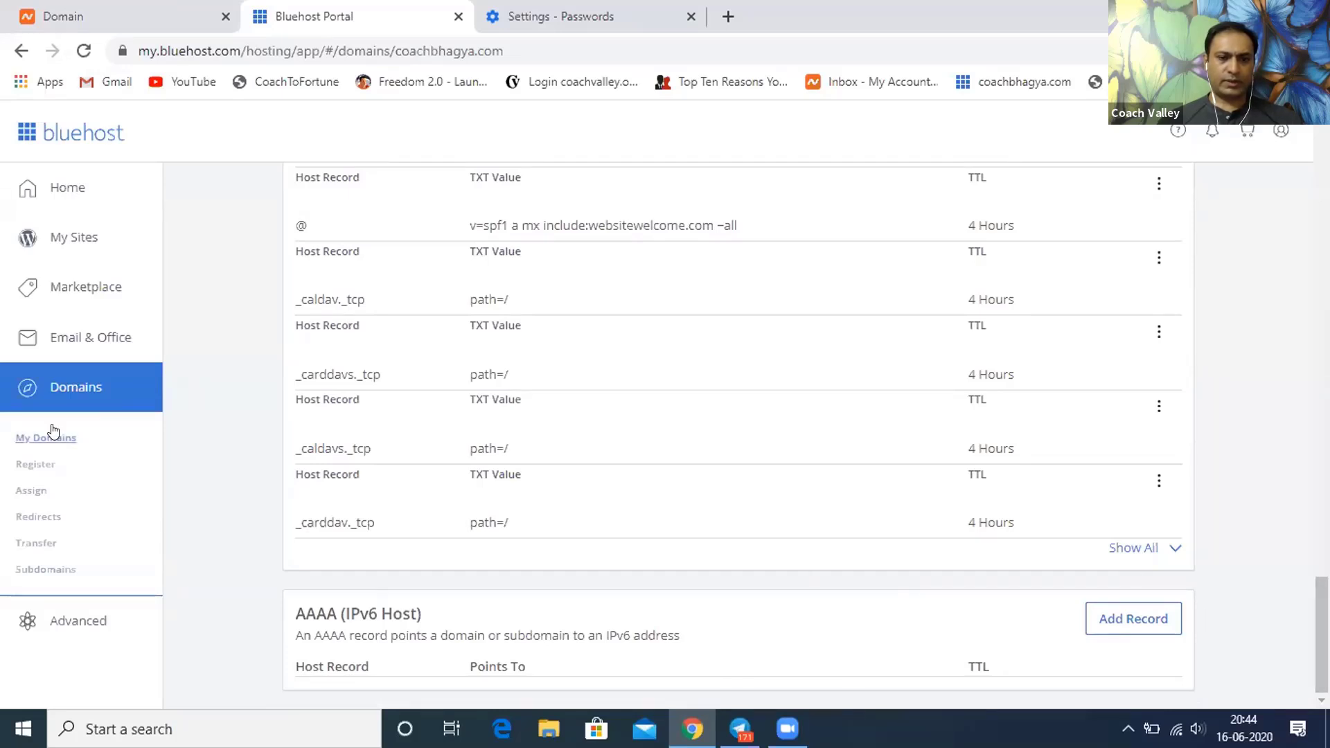
# - Enter coachbhagya.com in the domain assignment form as a domain not already associated with the account, and review the assignment options
pyautogui.click(31, 496)
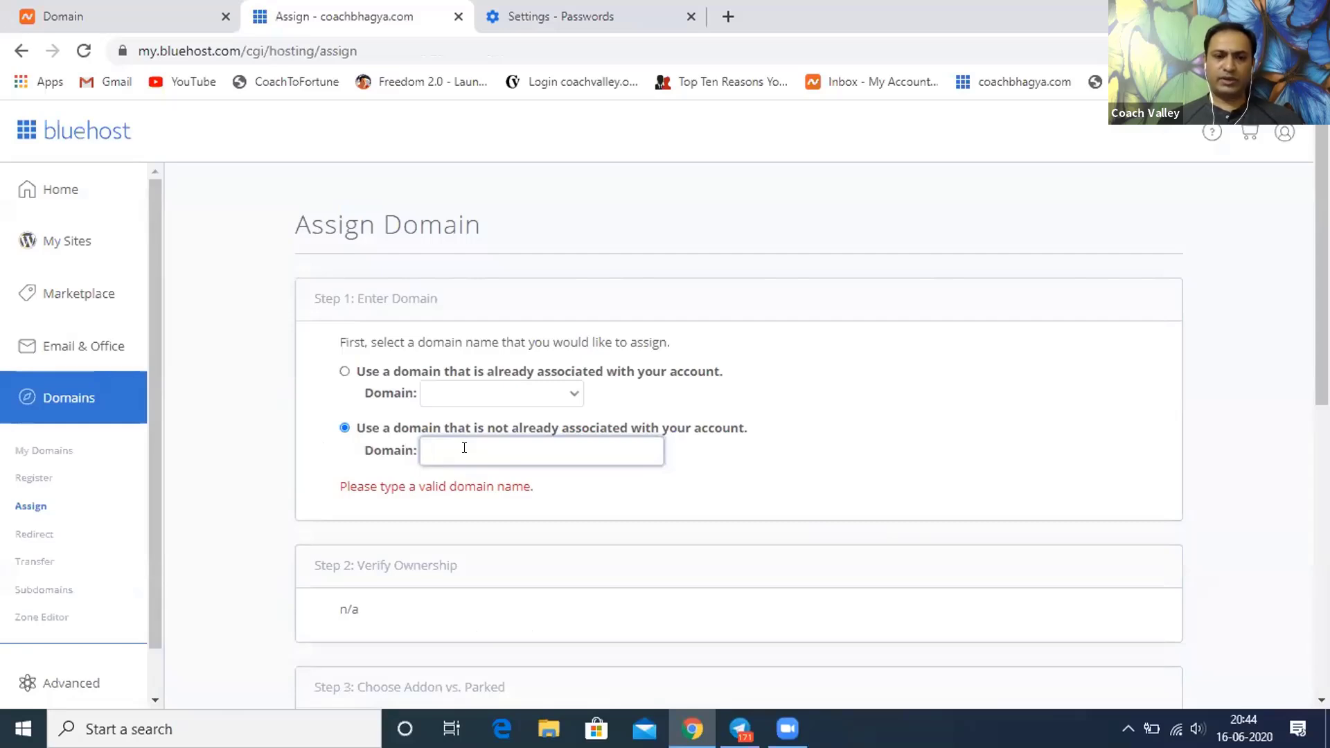
pyautogui.write('coachbhagya.com')
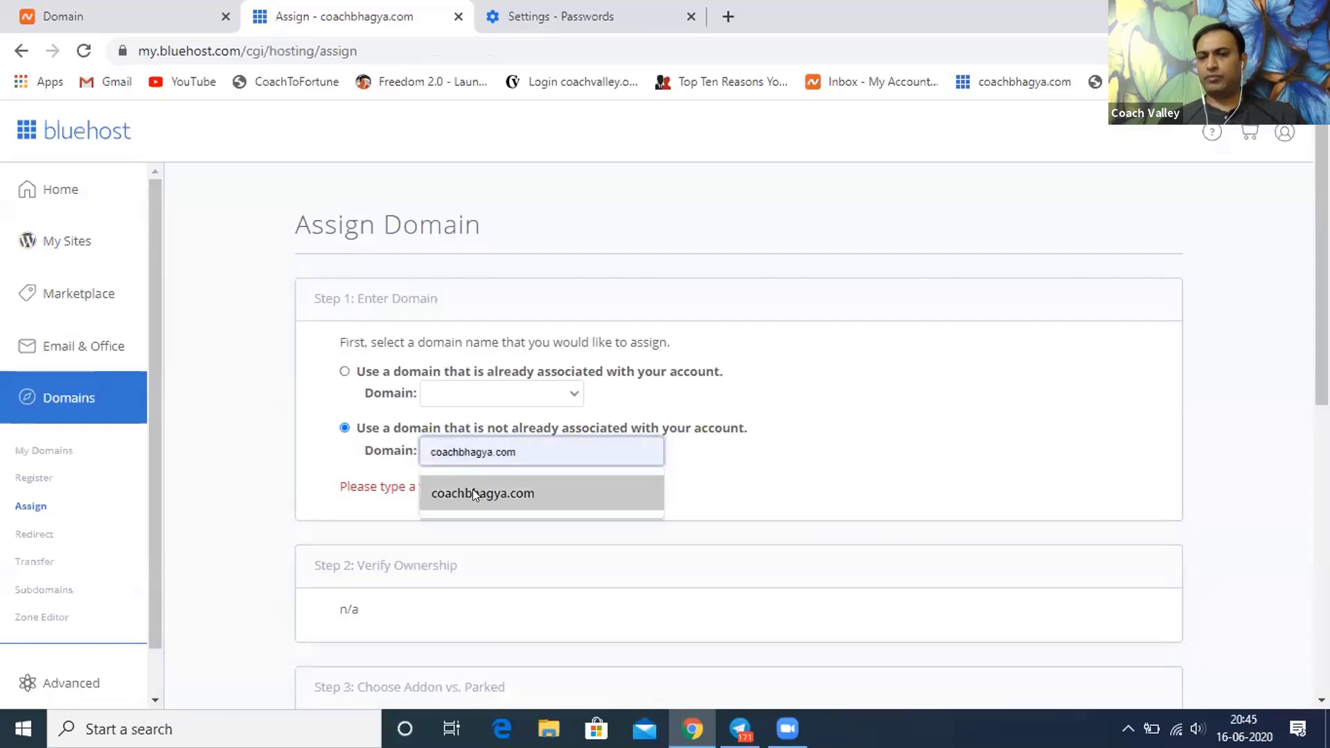
pyautogui.click(472, 491)
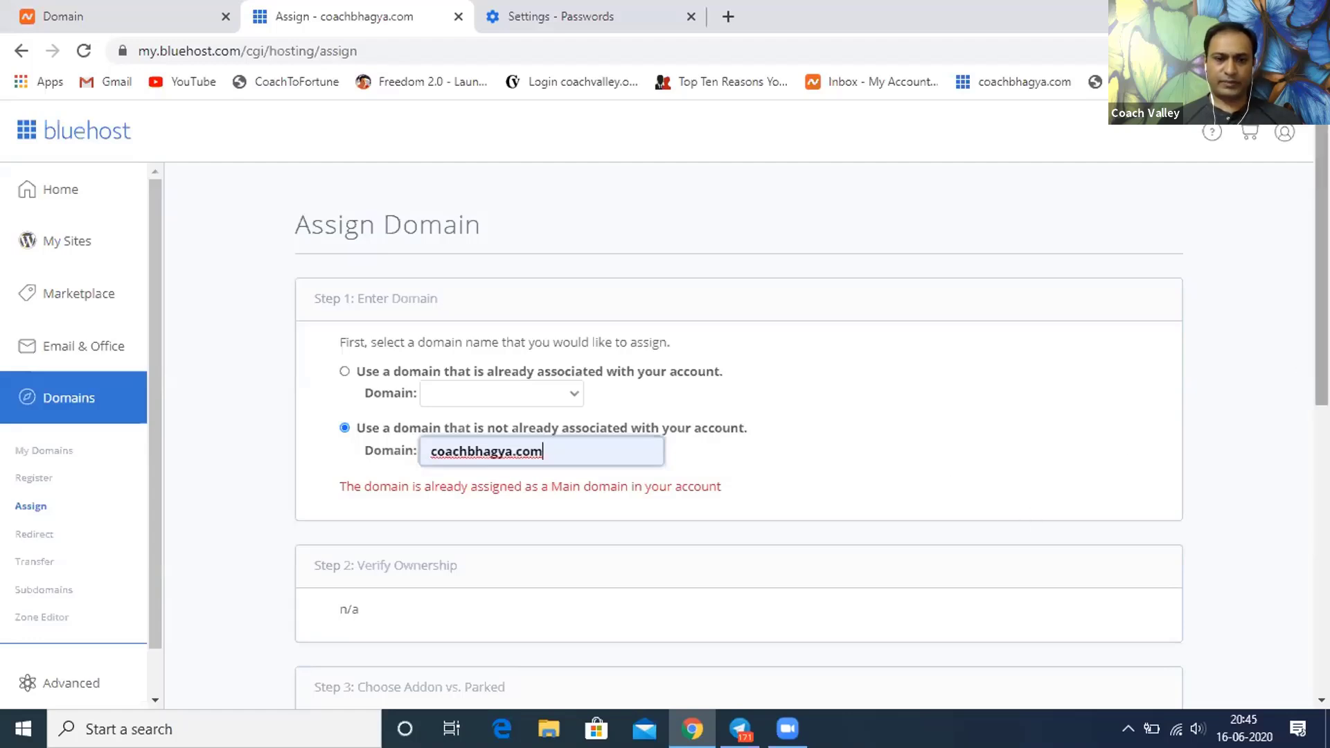
pyautogui.scroll(-1, 1321, 277)
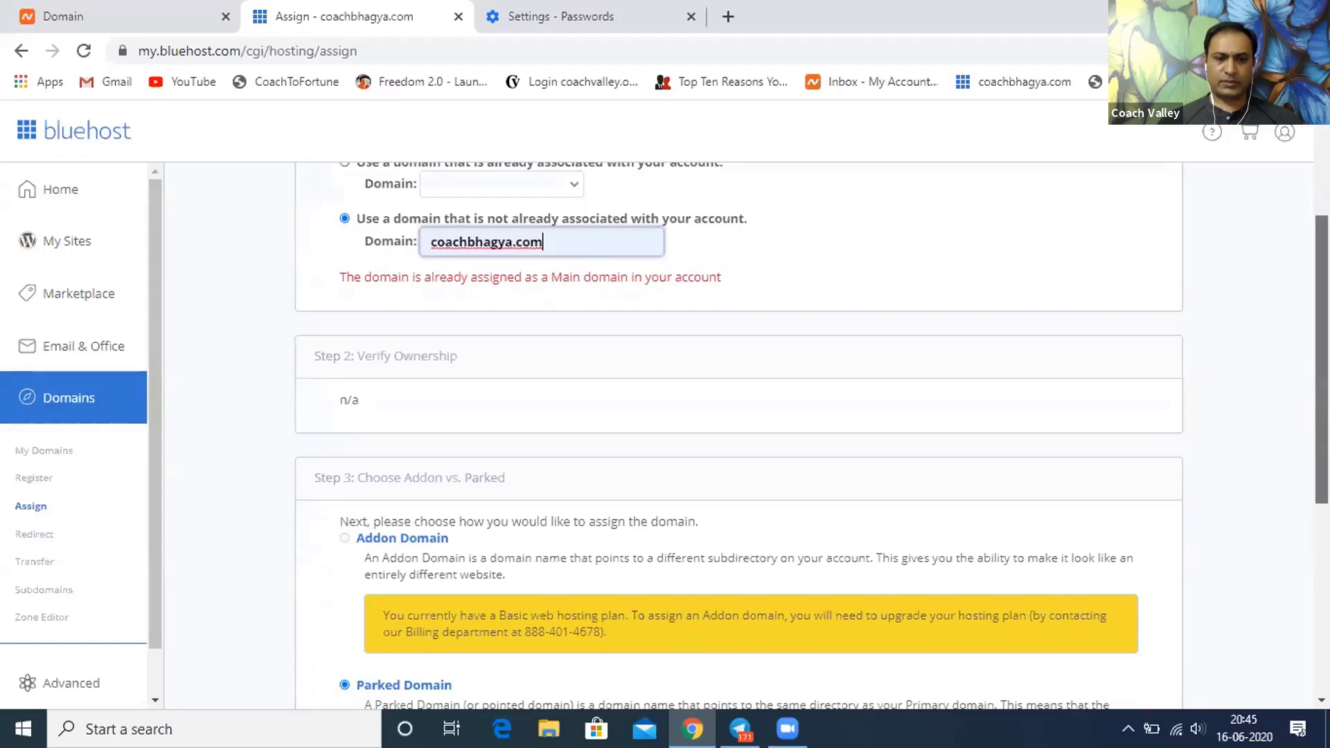
pyautogui.scroll(-2, 739, 435)
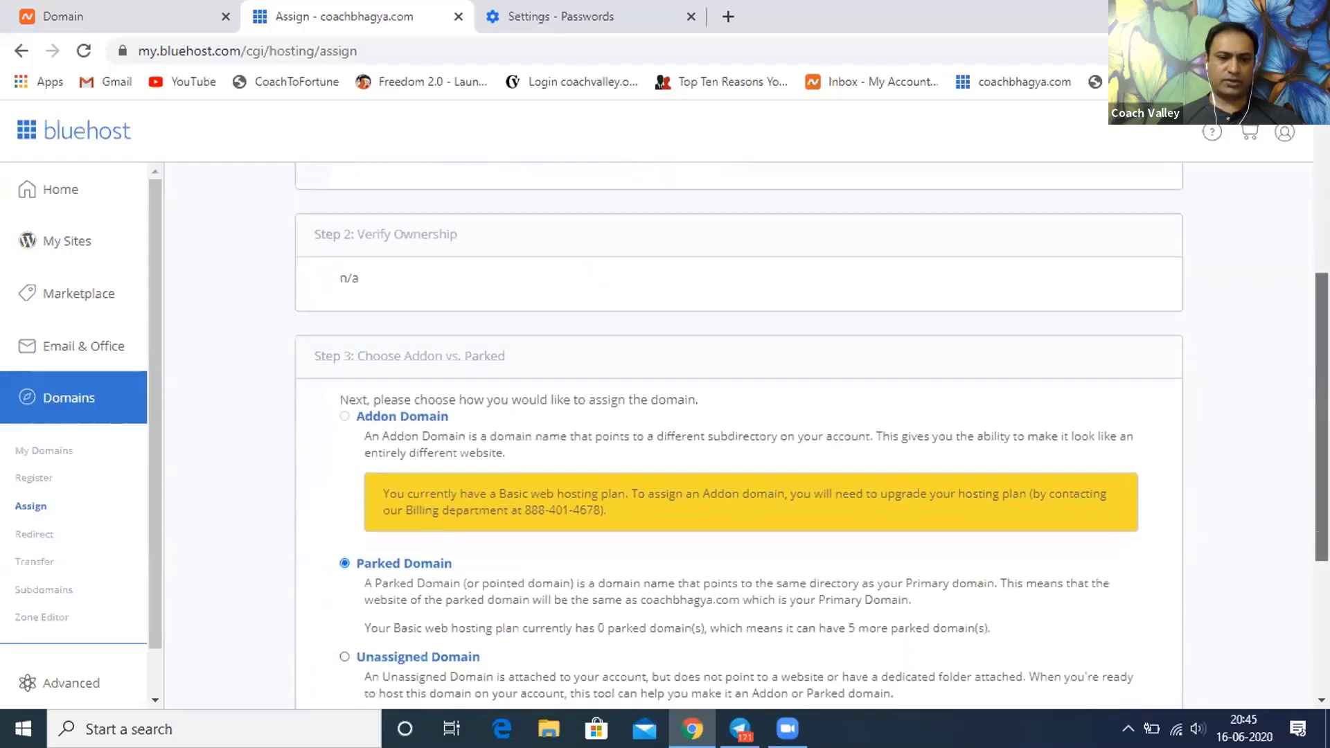
pyautogui.scroll(-3, 739, 435)
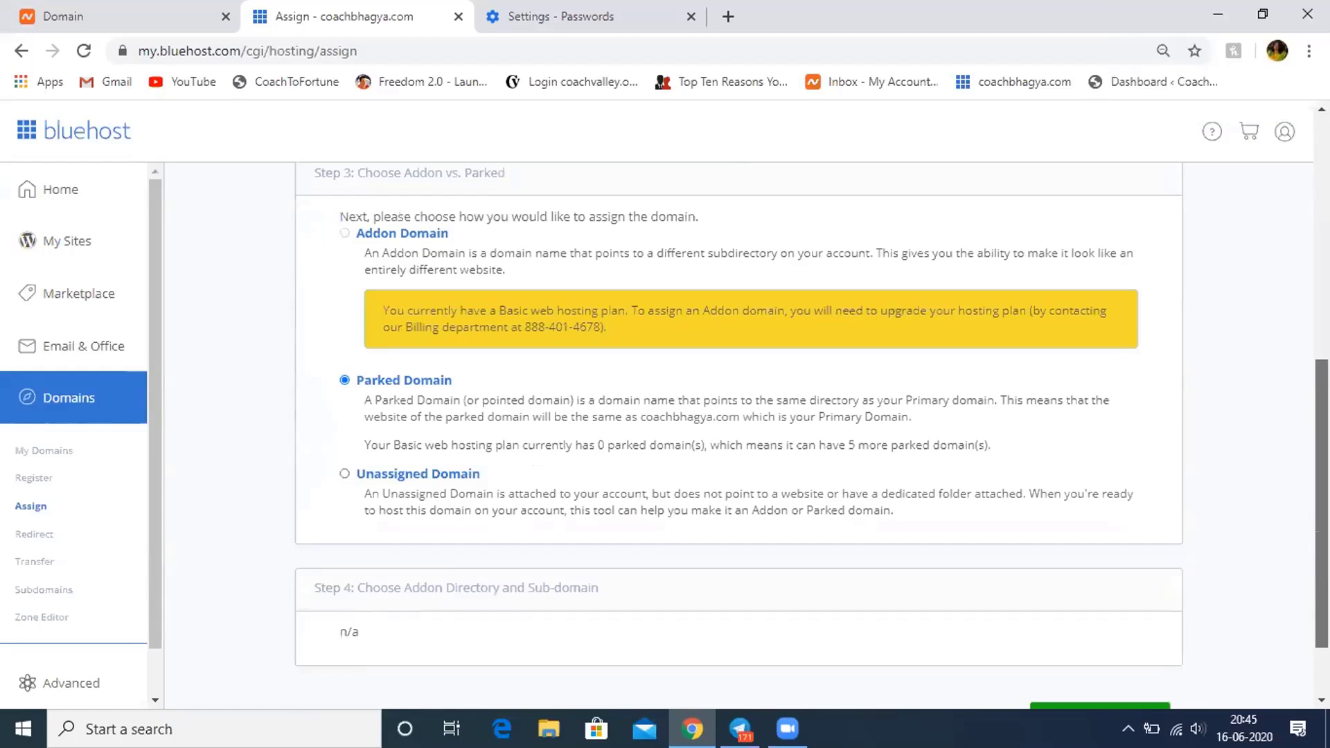
pyautogui.scroll(-1, 739, 437)
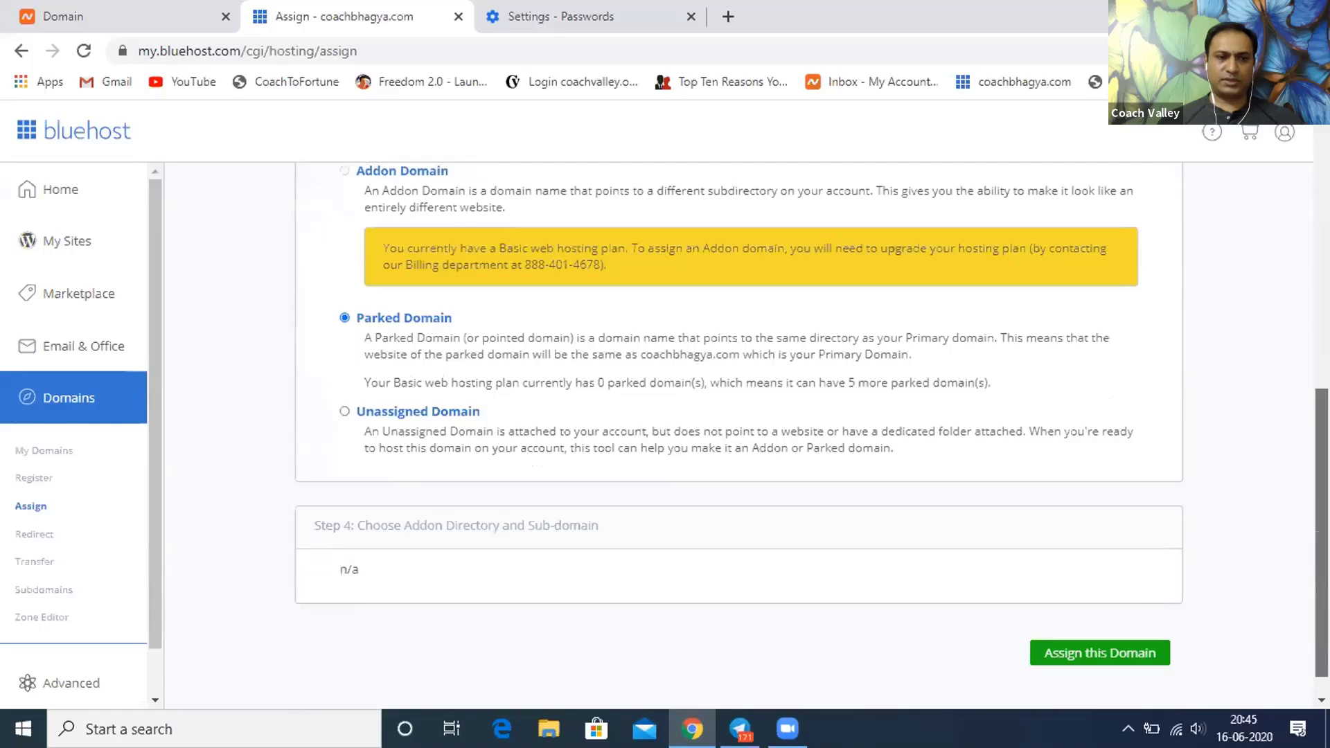
# - Open site management for Coachbhagya and bring up its installed plugins list in WordPress
pyautogui.click(86, 242)
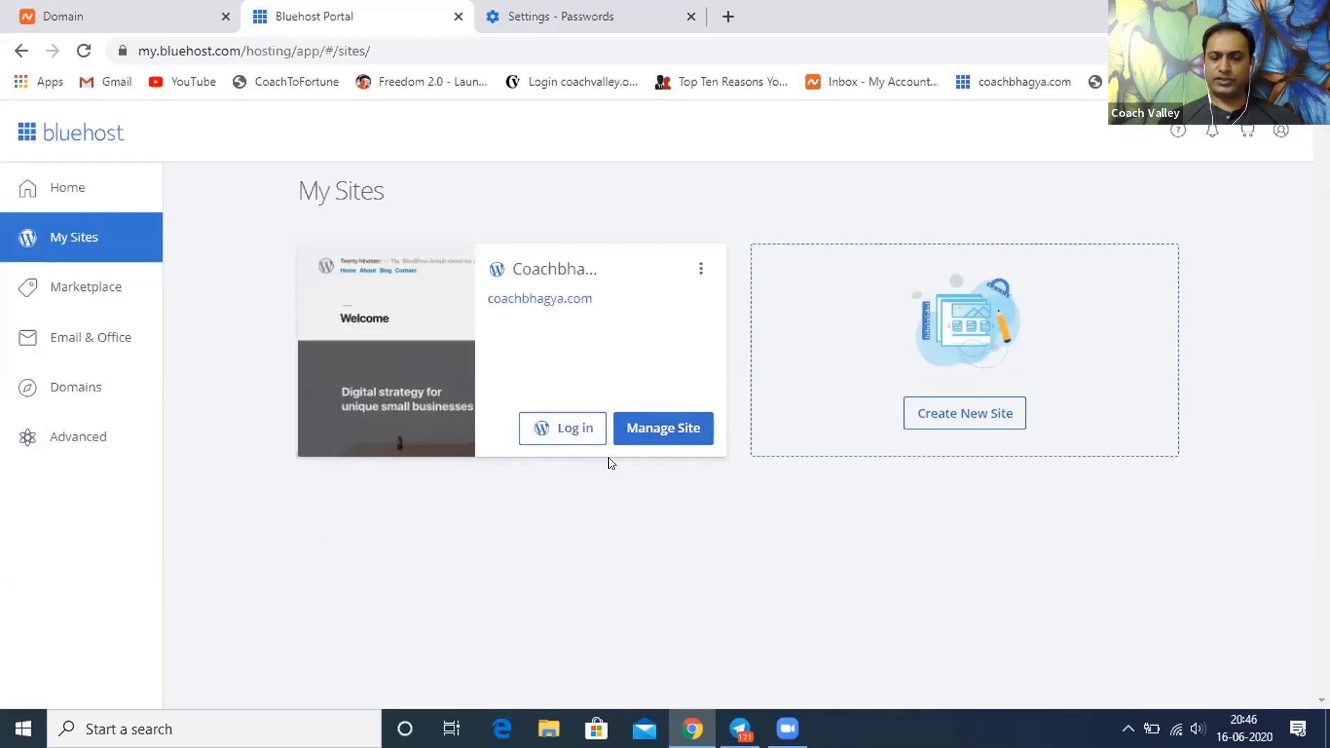
pyautogui.click(660, 427)
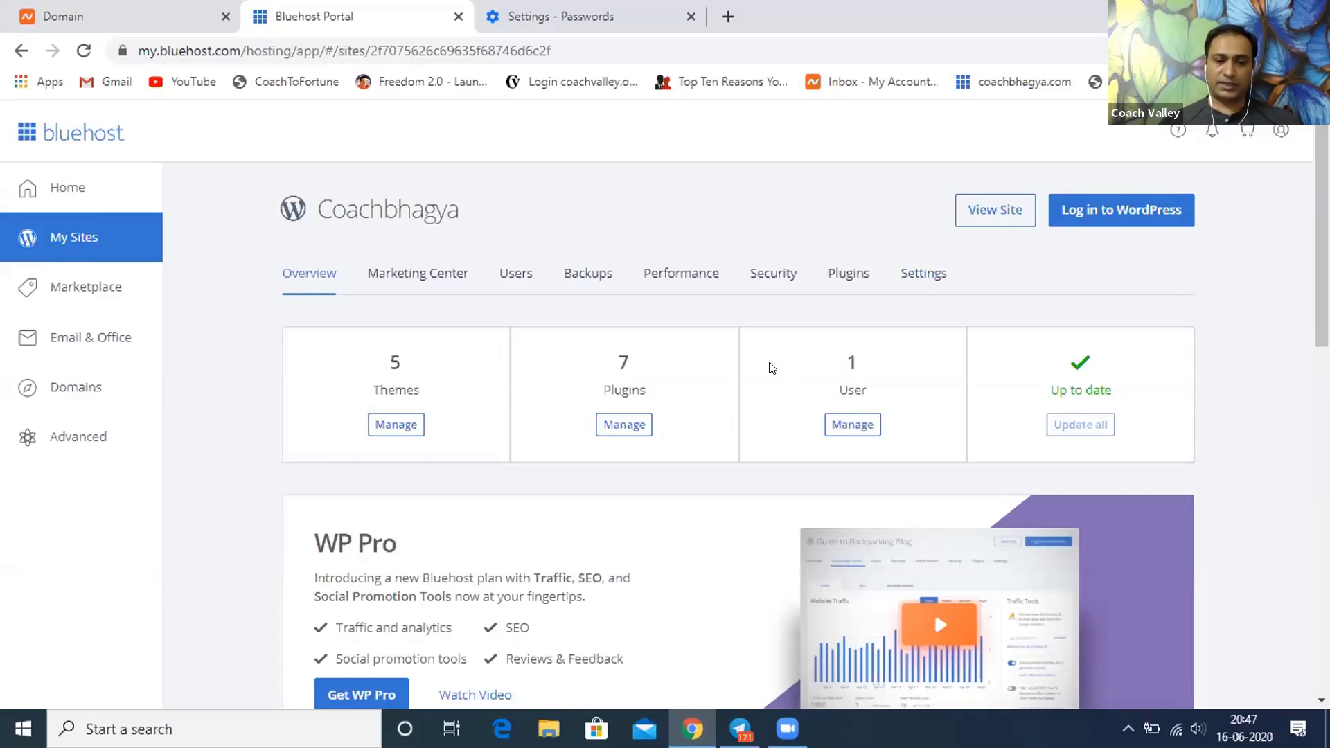
pyautogui.click(627, 425)
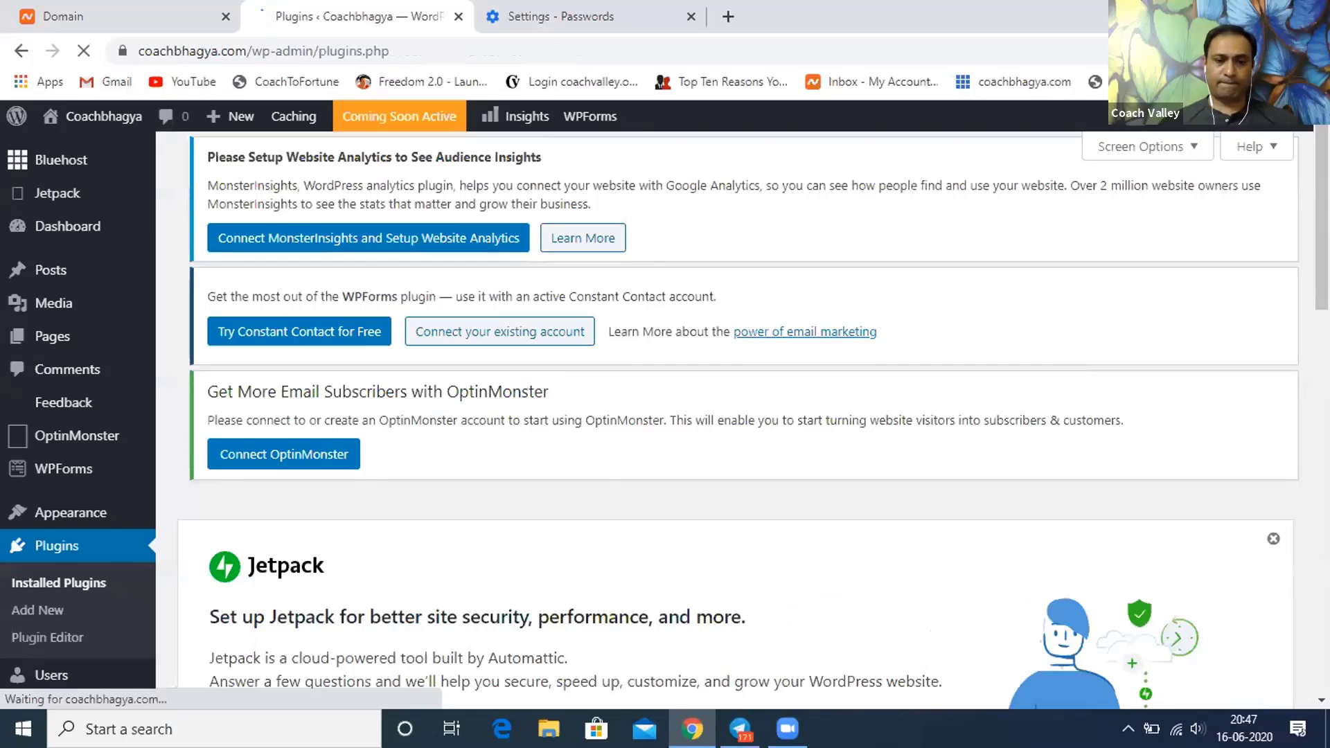
pyautogui.moveTo(1322, 239); pyautogui.dragTo(1322, 372)
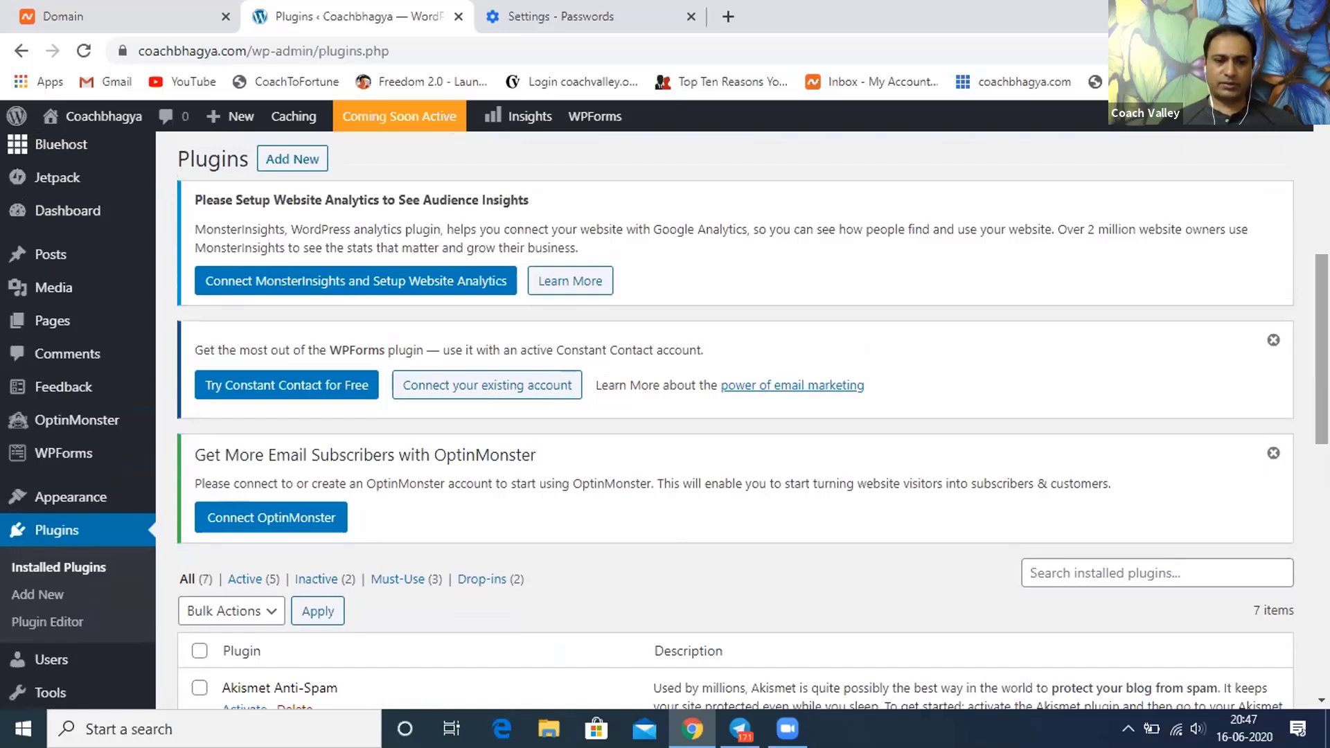
pyautogui.scroll(-3, 734, 416)
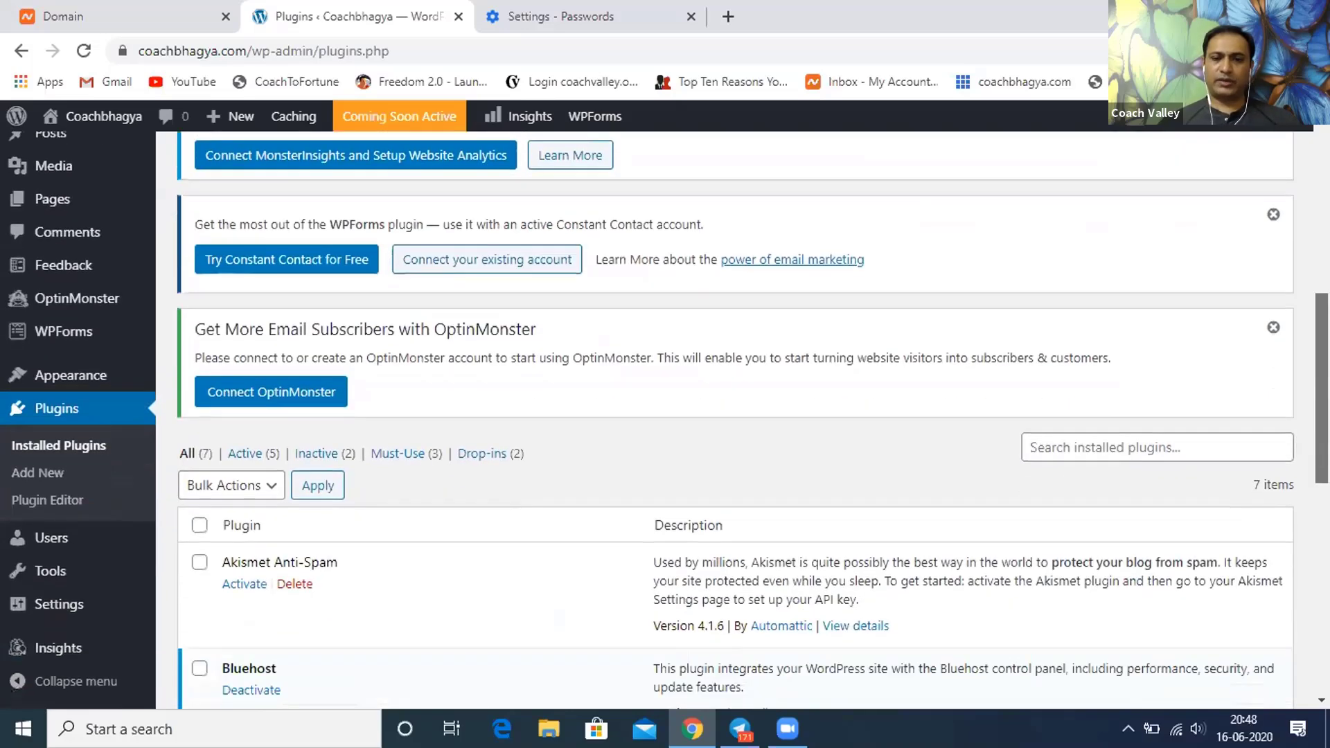
pyautogui.scroll(1, 735, 416)
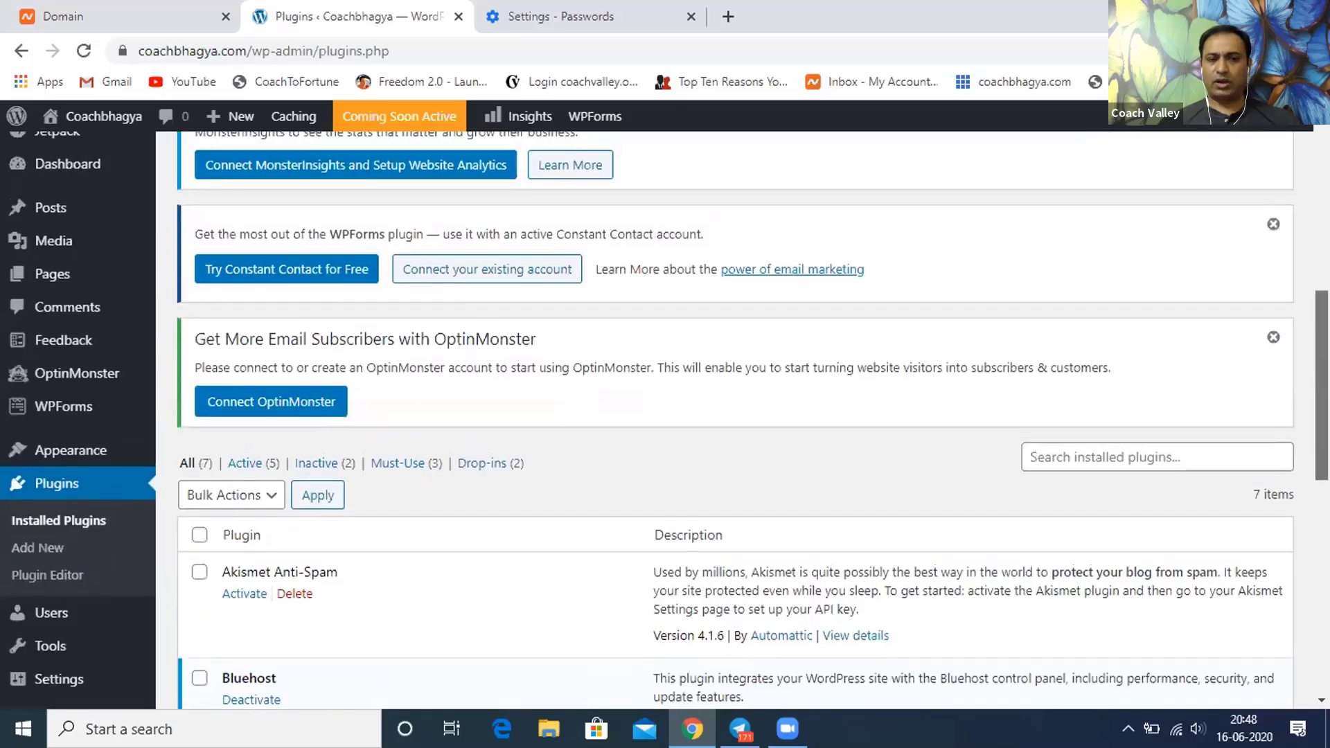
# - Examine the site's installed WordPress plugins, from Akismet Anti-Spam down to WPForms Lite, and their available actions
pyautogui.scroll(-1, 735, 416)
pyautogui.scroll(-3, 735, 415)
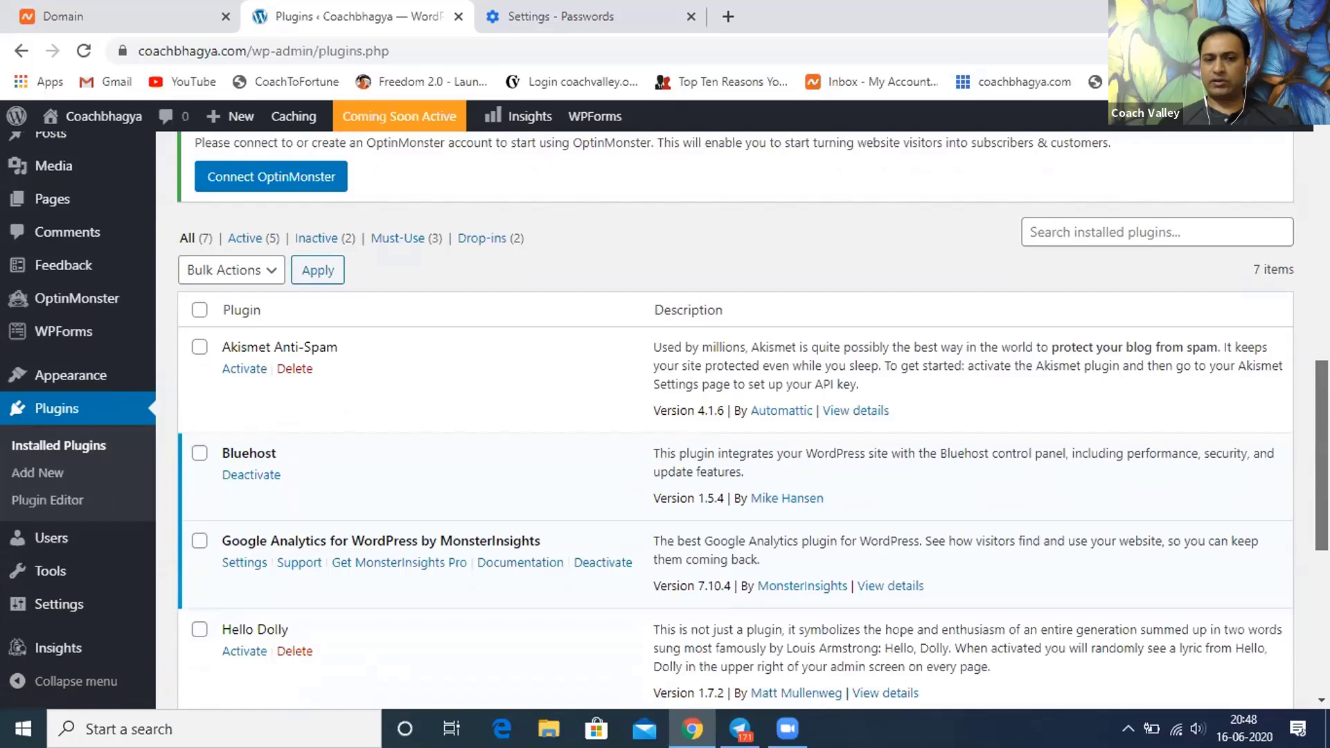
pyautogui.scroll(-1, 734, 416)
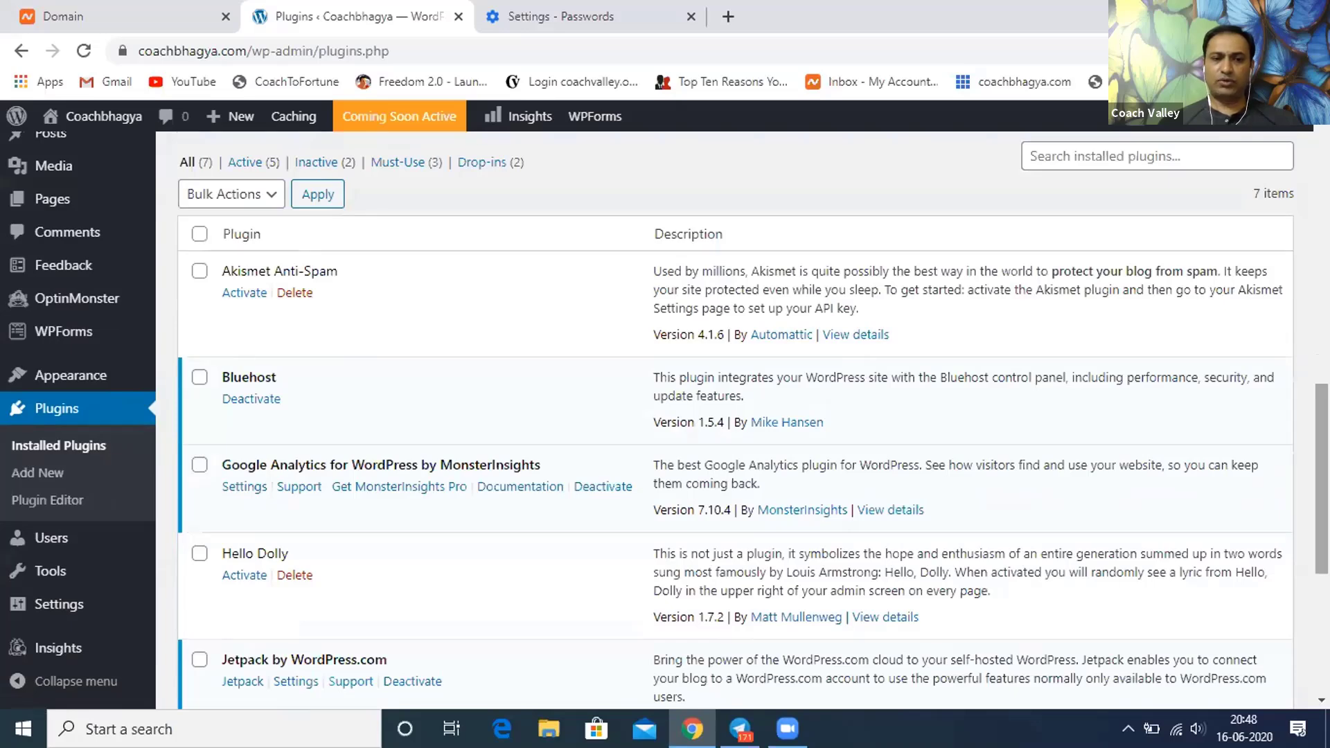
pyautogui.scroll(-1, 734, 415)
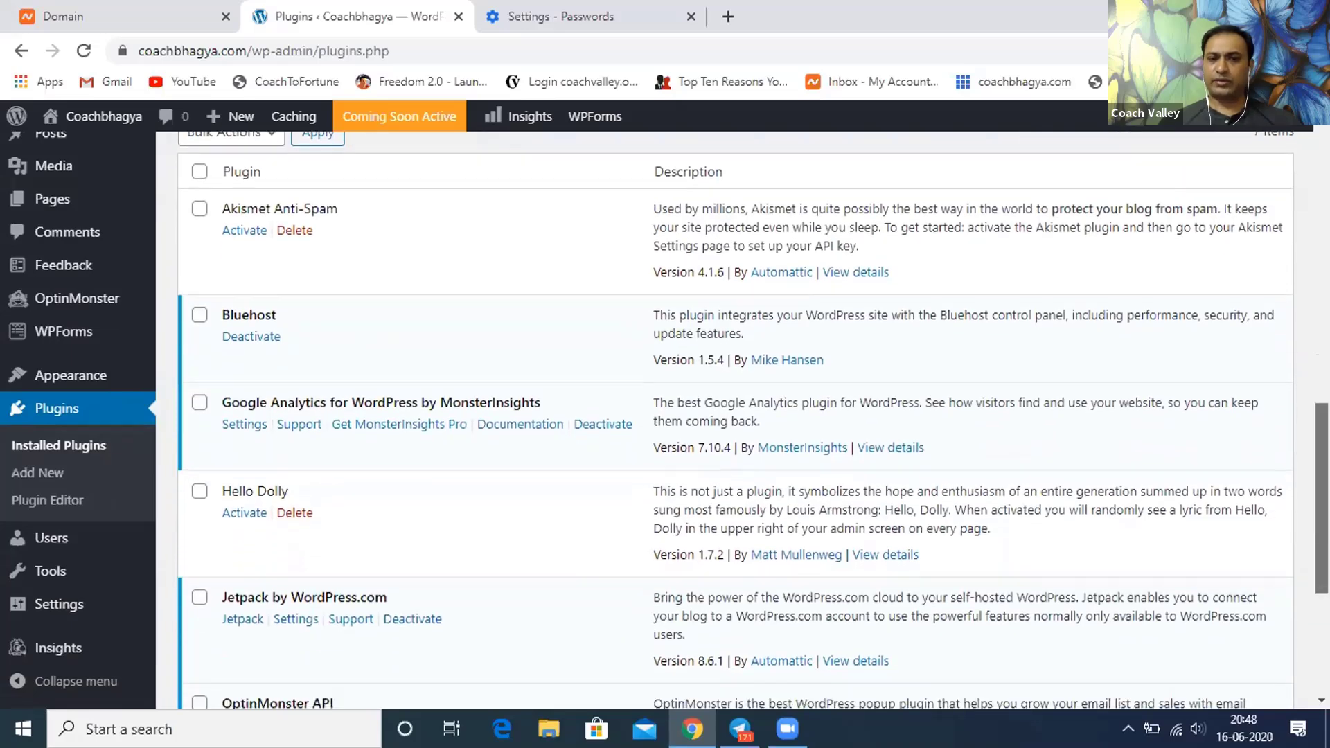
pyautogui.scroll(-1, 734, 416)
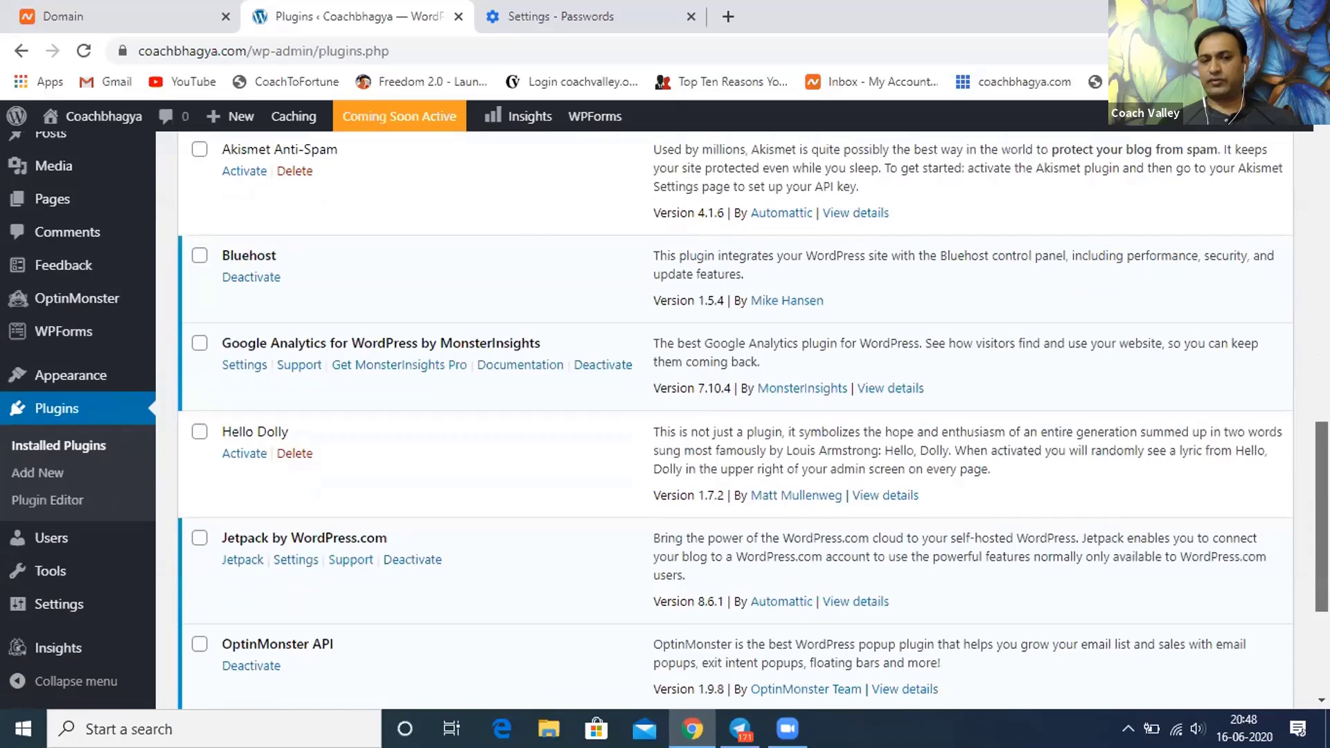
pyautogui.scroll(1, 1308, 504)
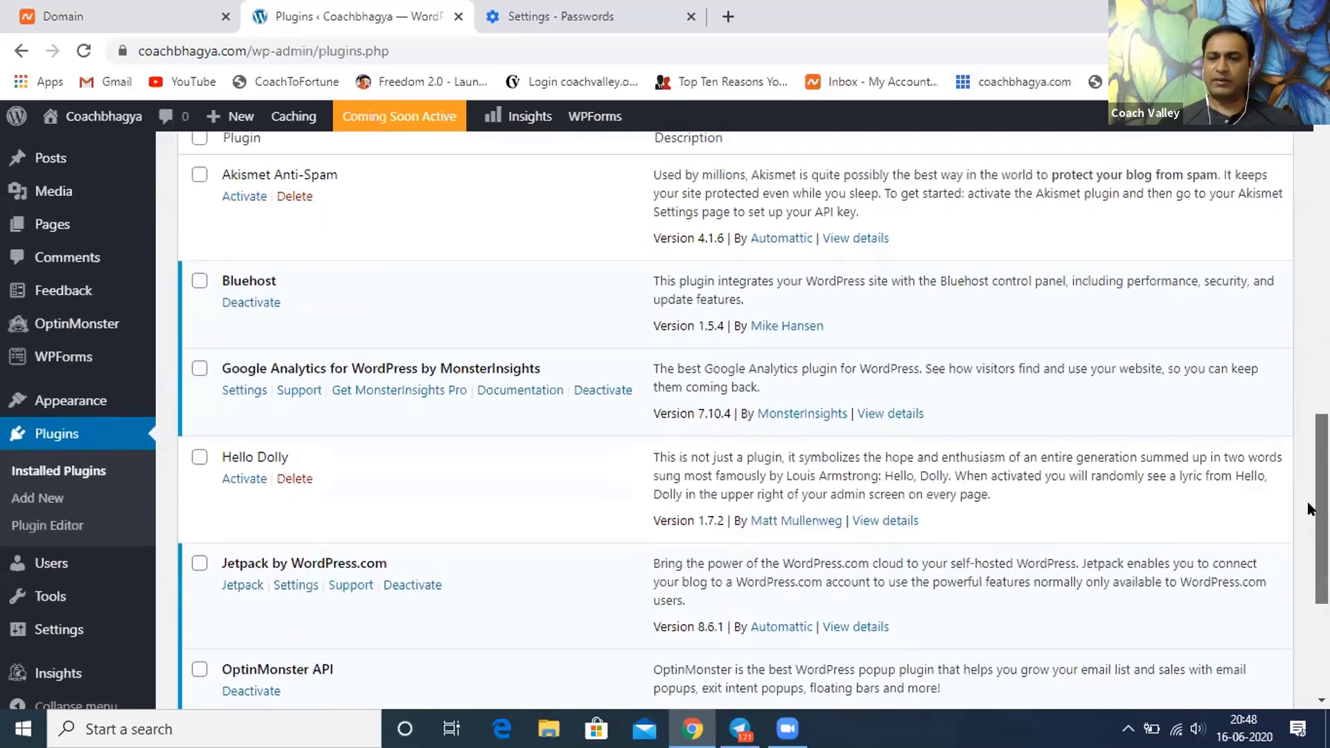
pyautogui.moveTo(1308, 503); pyautogui.dragTo(1308, 504)
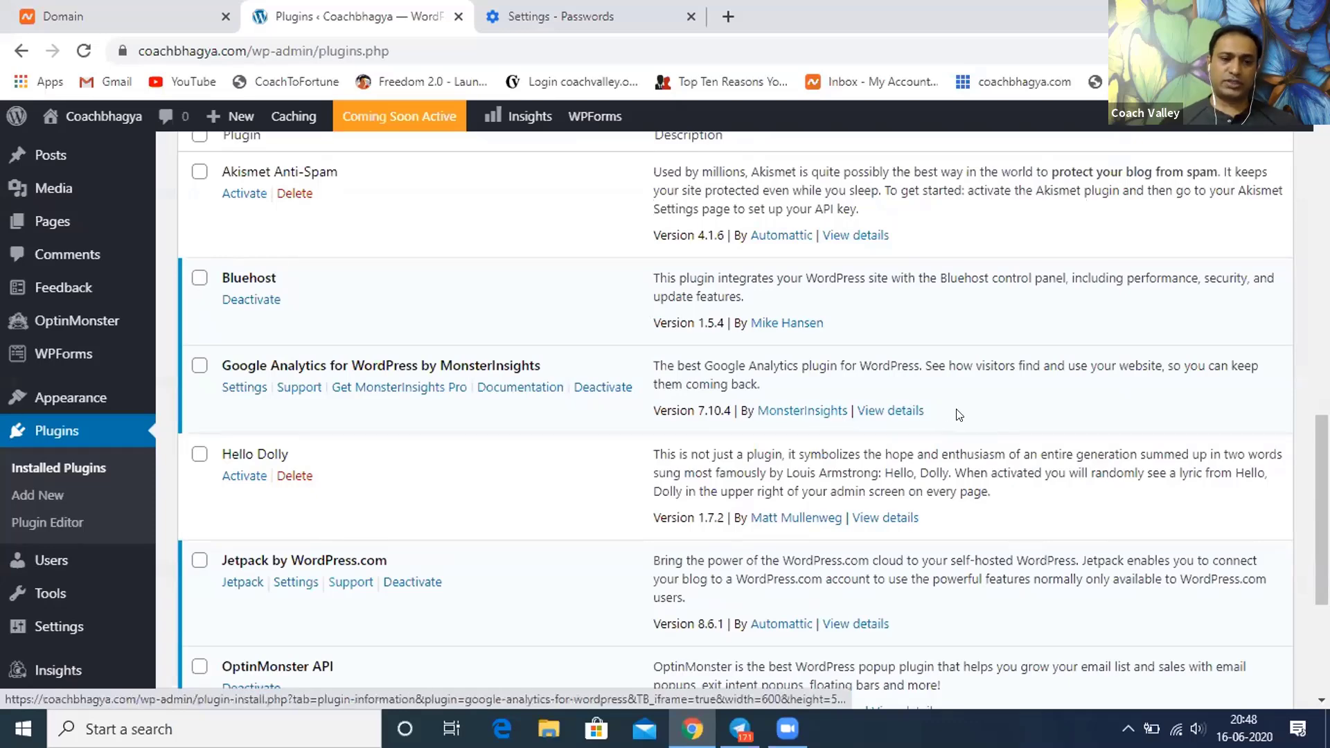
pyautogui.scroll(-2, 720, 556)
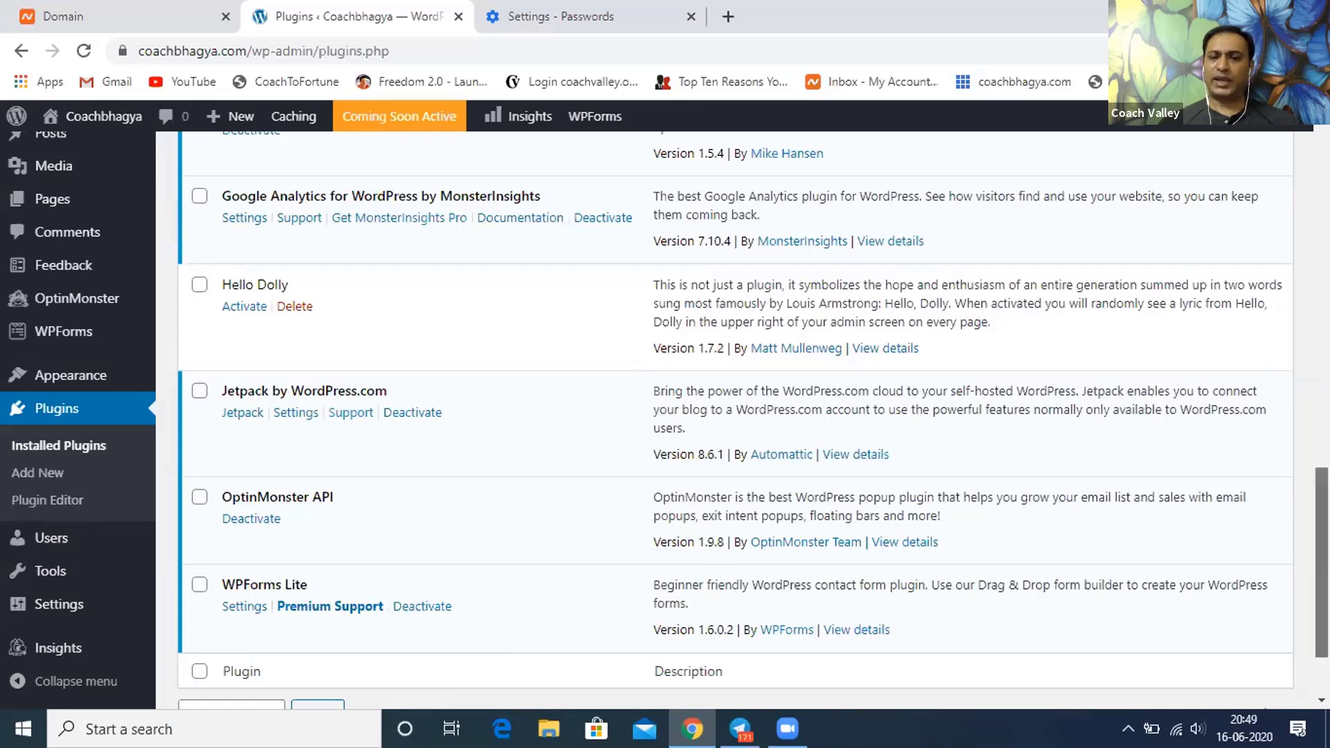
pyautogui.scroll(-2, 1321, 561)
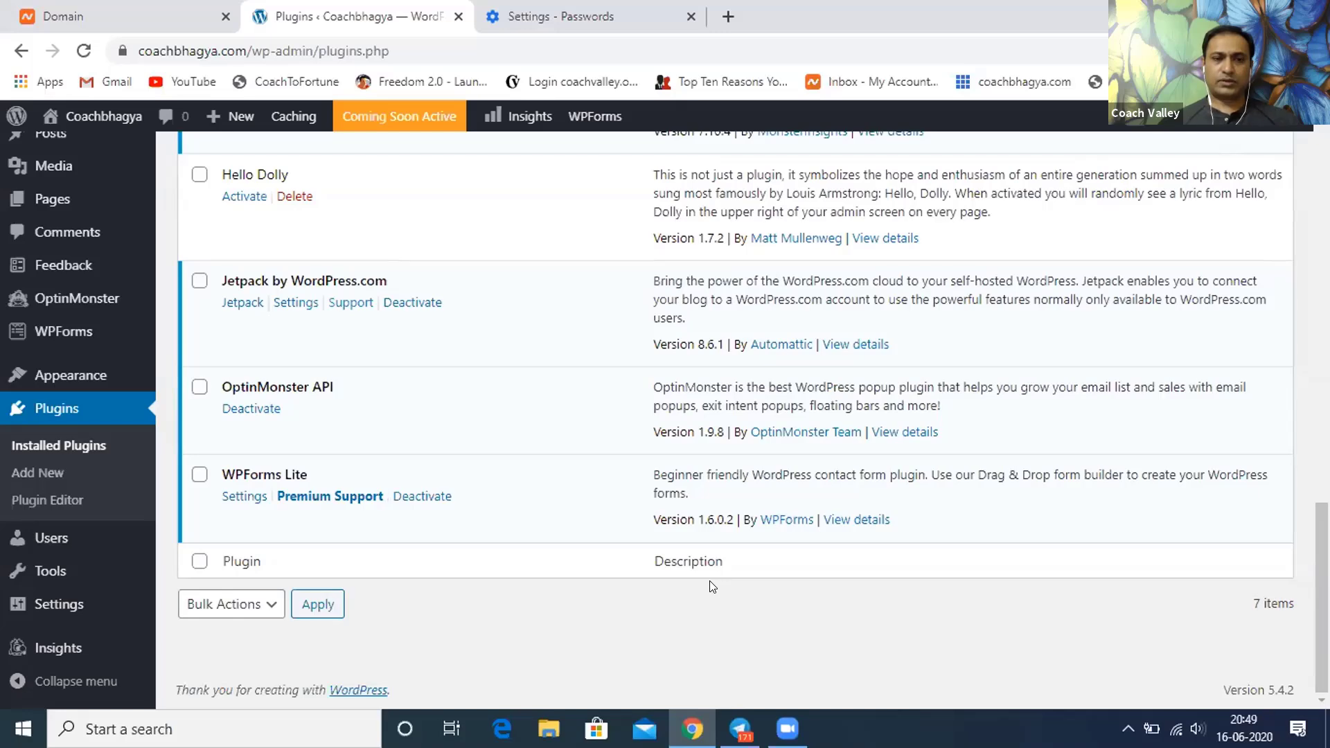
pyautogui.scroll(1, 1288, 464)
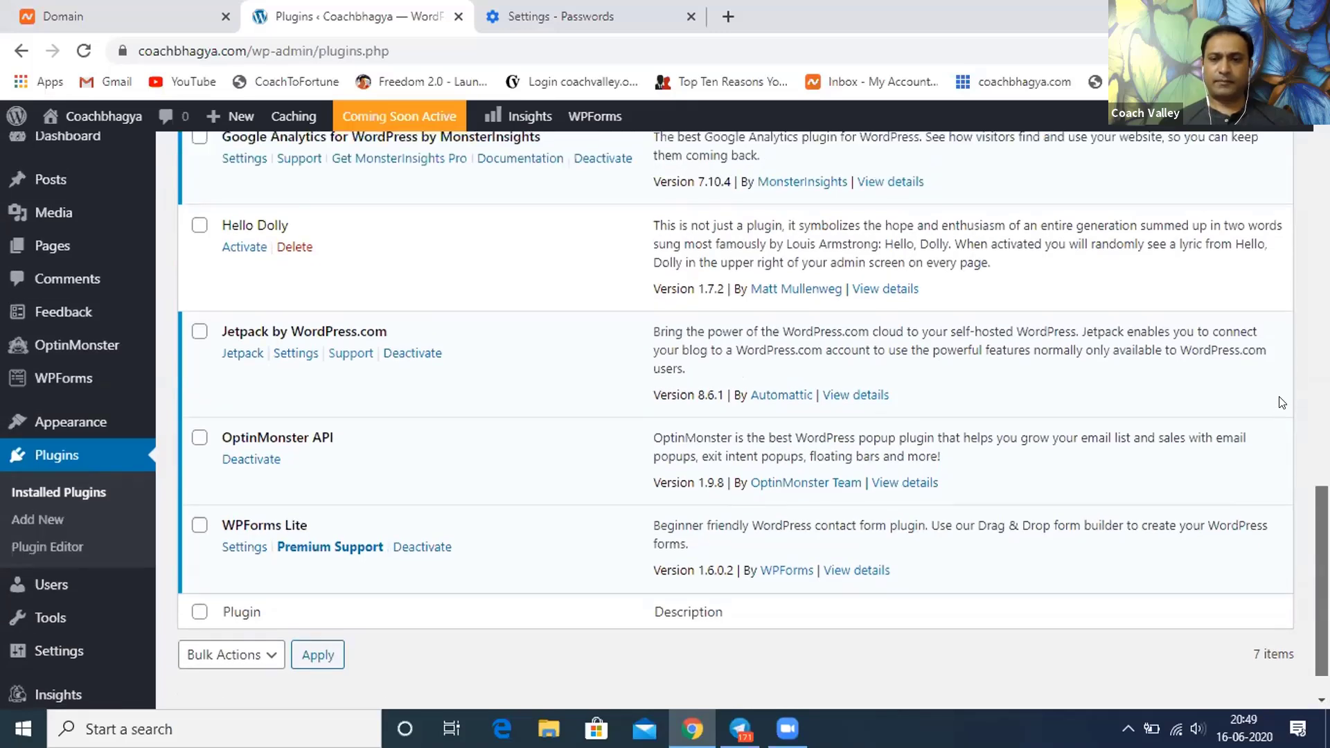
pyautogui.scroll(4, 1281, 381)
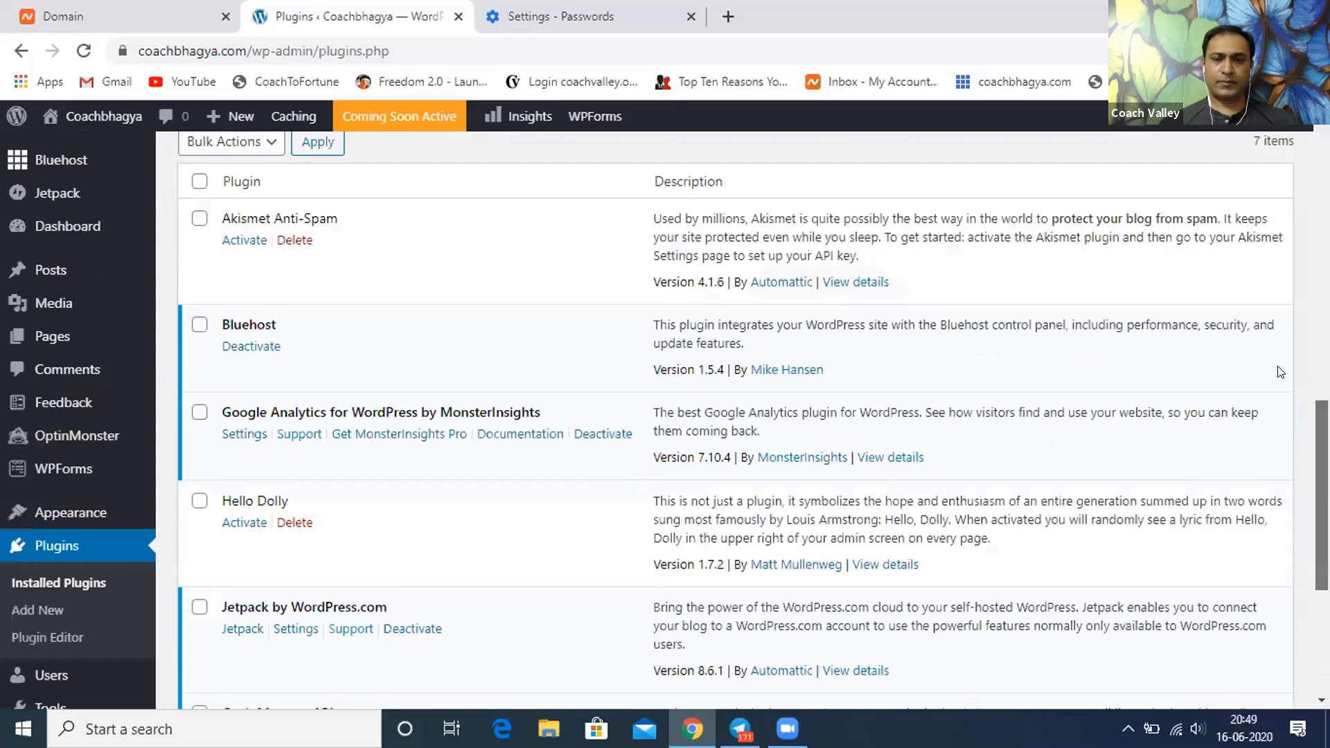
pyautogui.scroll(8, 1280, 374)
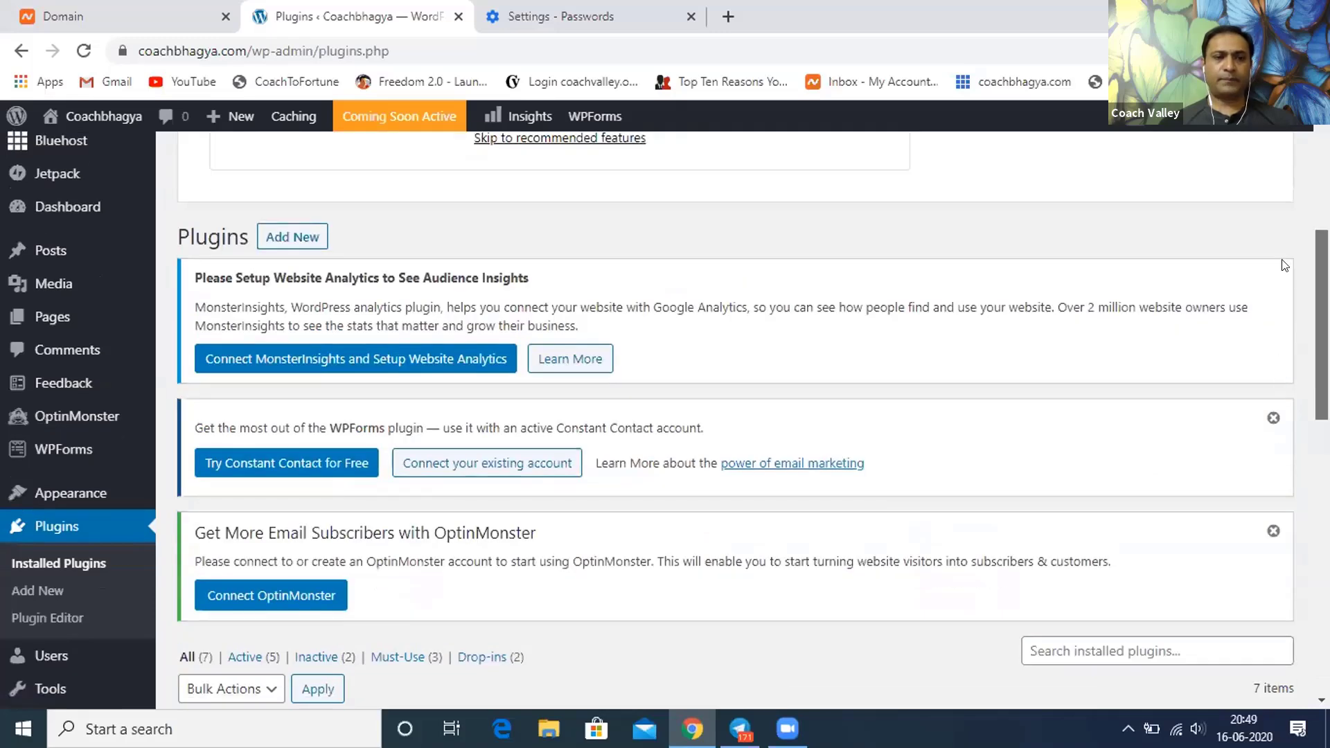
pyautogui.scroll(5, 1284, 244)
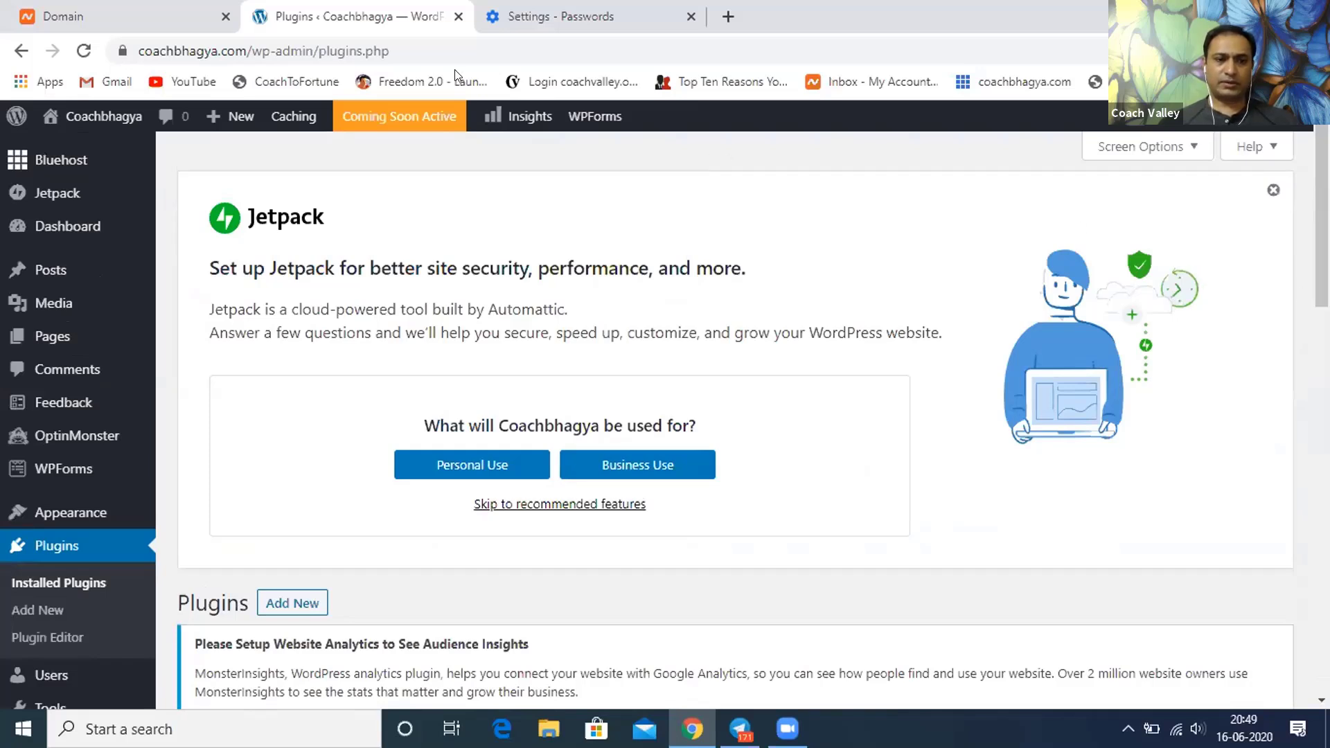
# - Return to the Bluehost management page of the Coachbhagya site and bring up its list of plugins
pyautogui.click(21, 53)
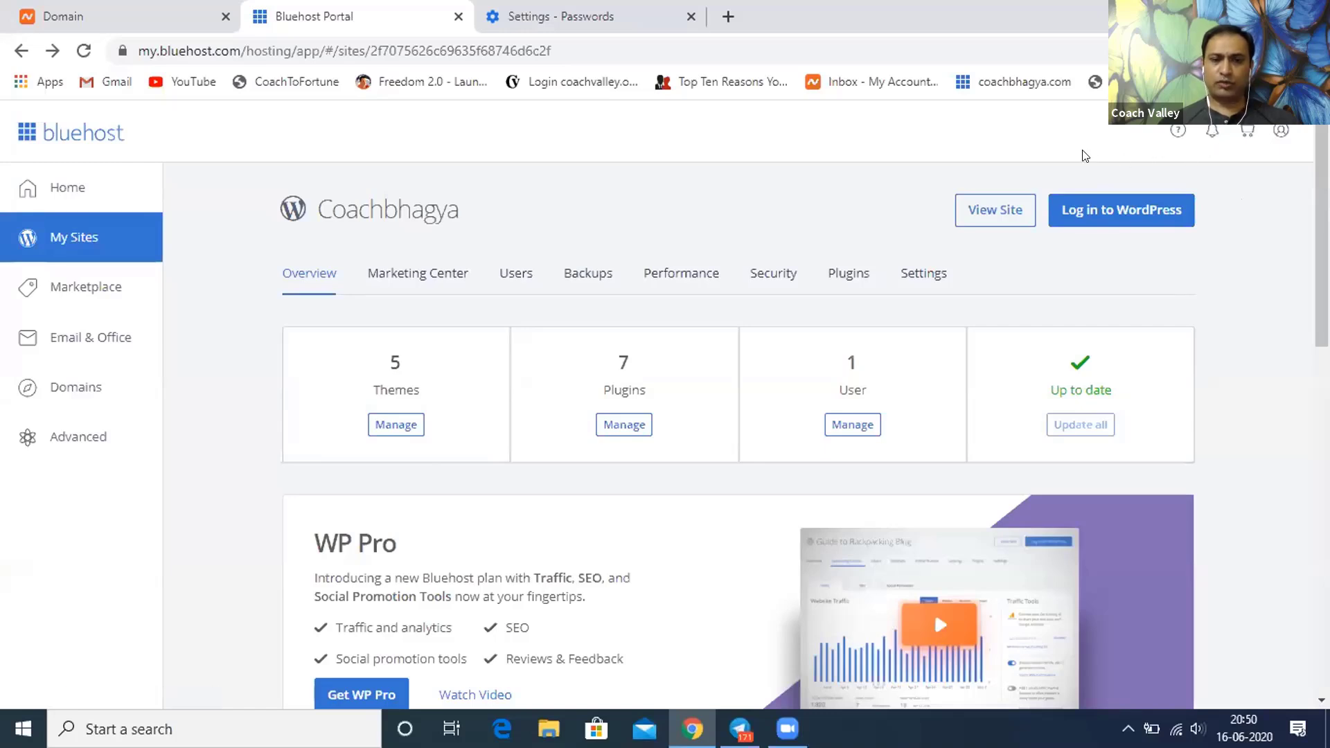
pyautogui.click(1070, 227)
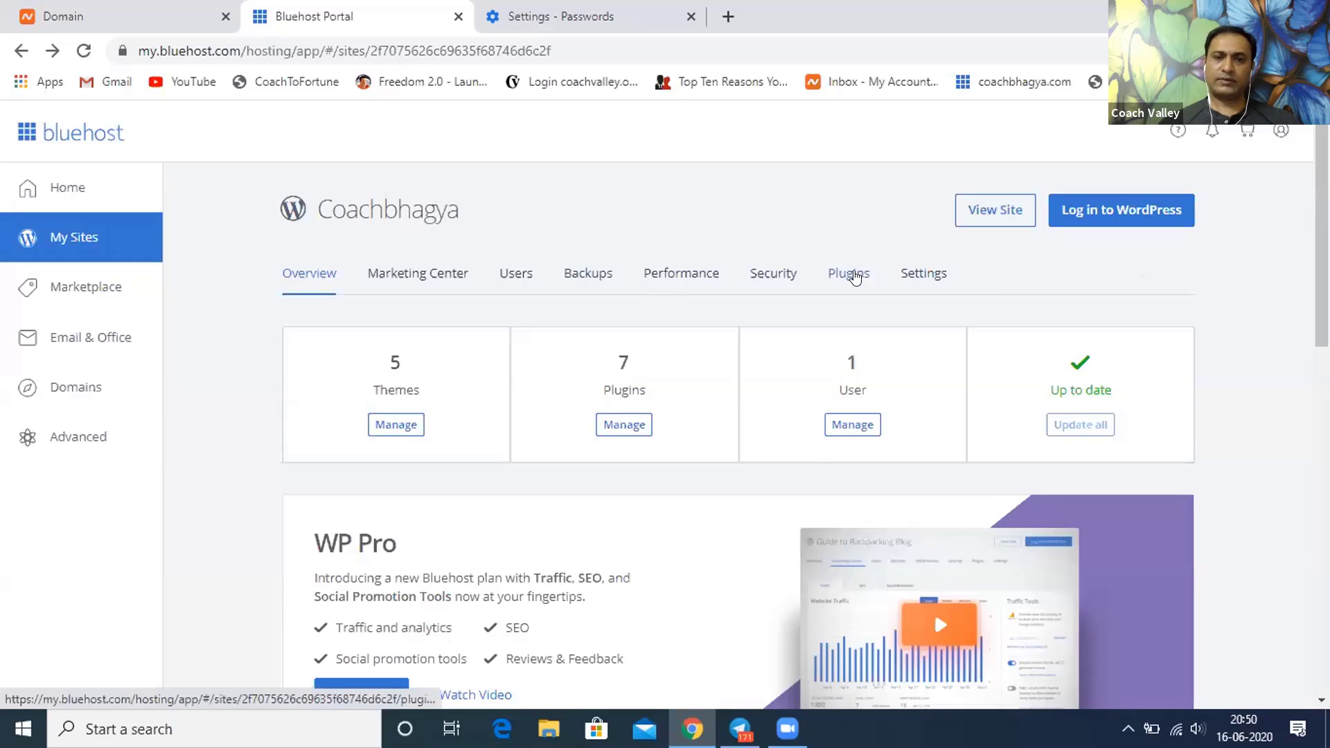
pyautogui.click(855, 278)
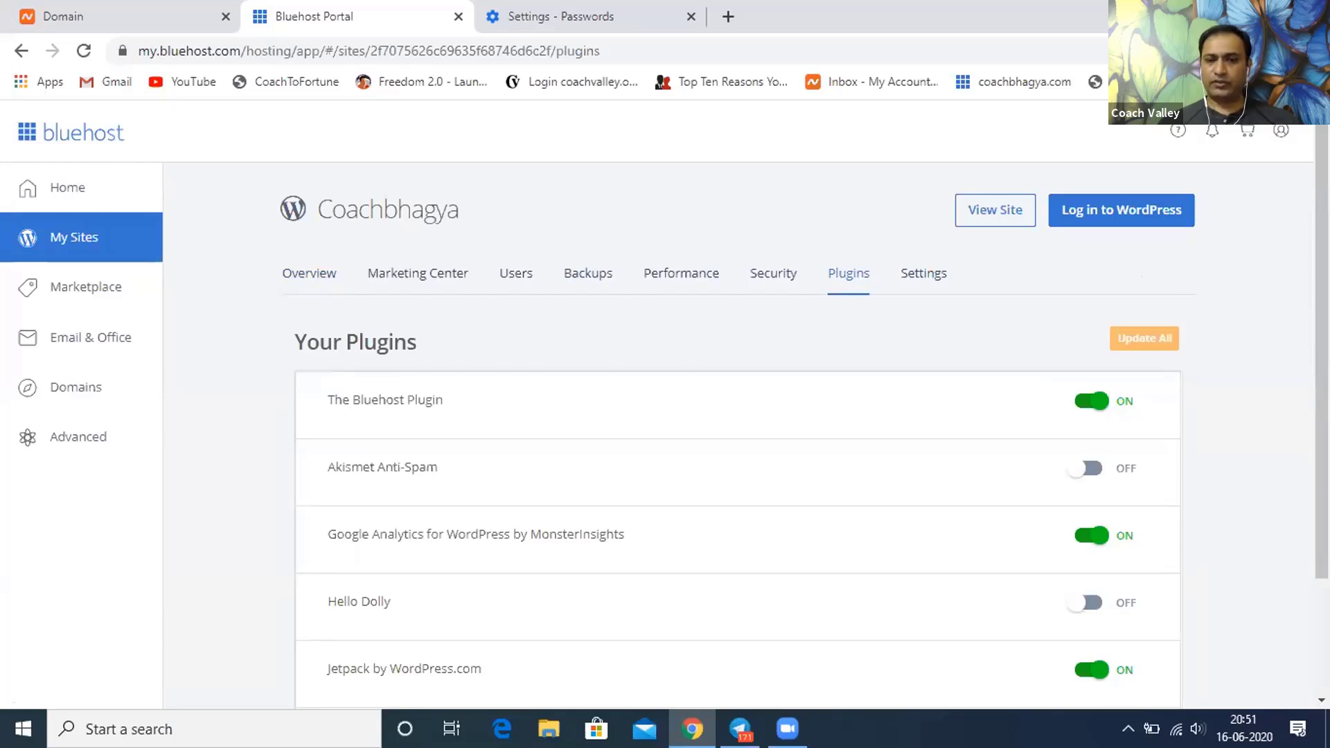
pyautogui.scroll(-1, 804, 447)
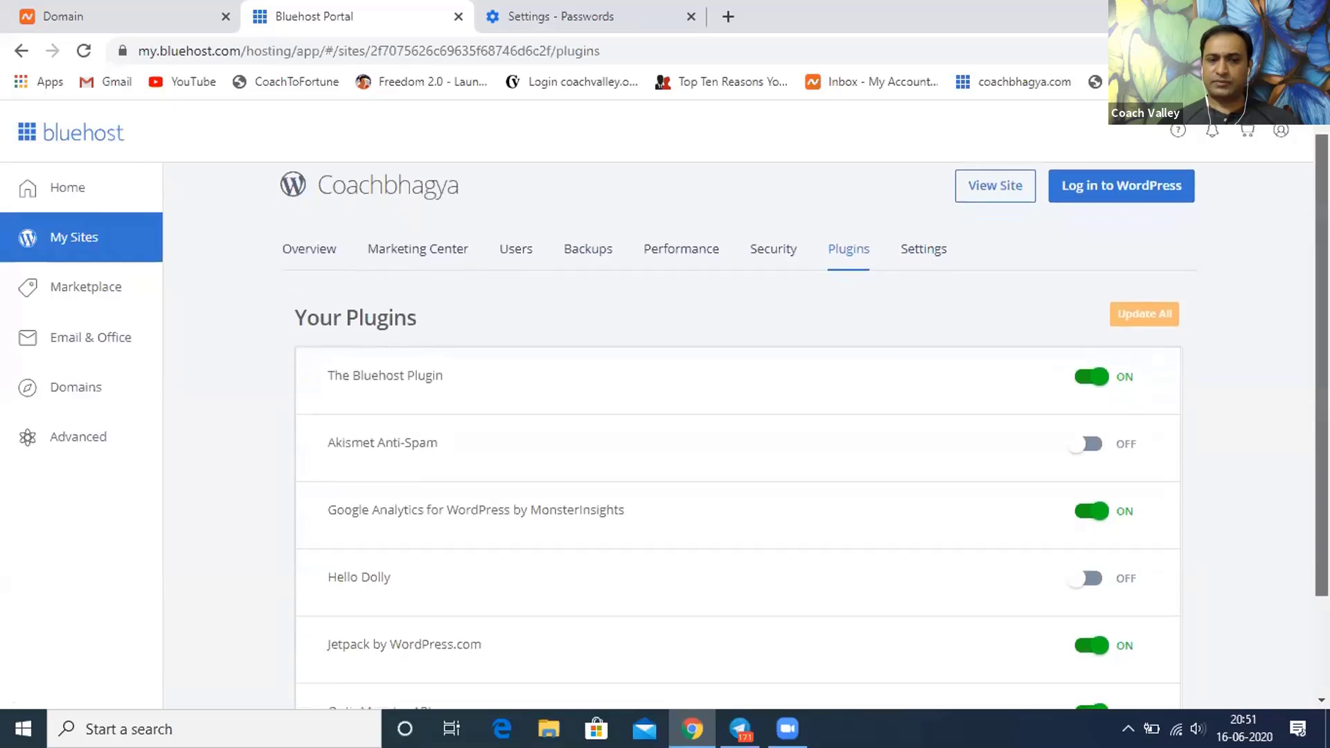
pyautogui.moveTo(1322, 361); pyautogui.dragTo(1322, 363)
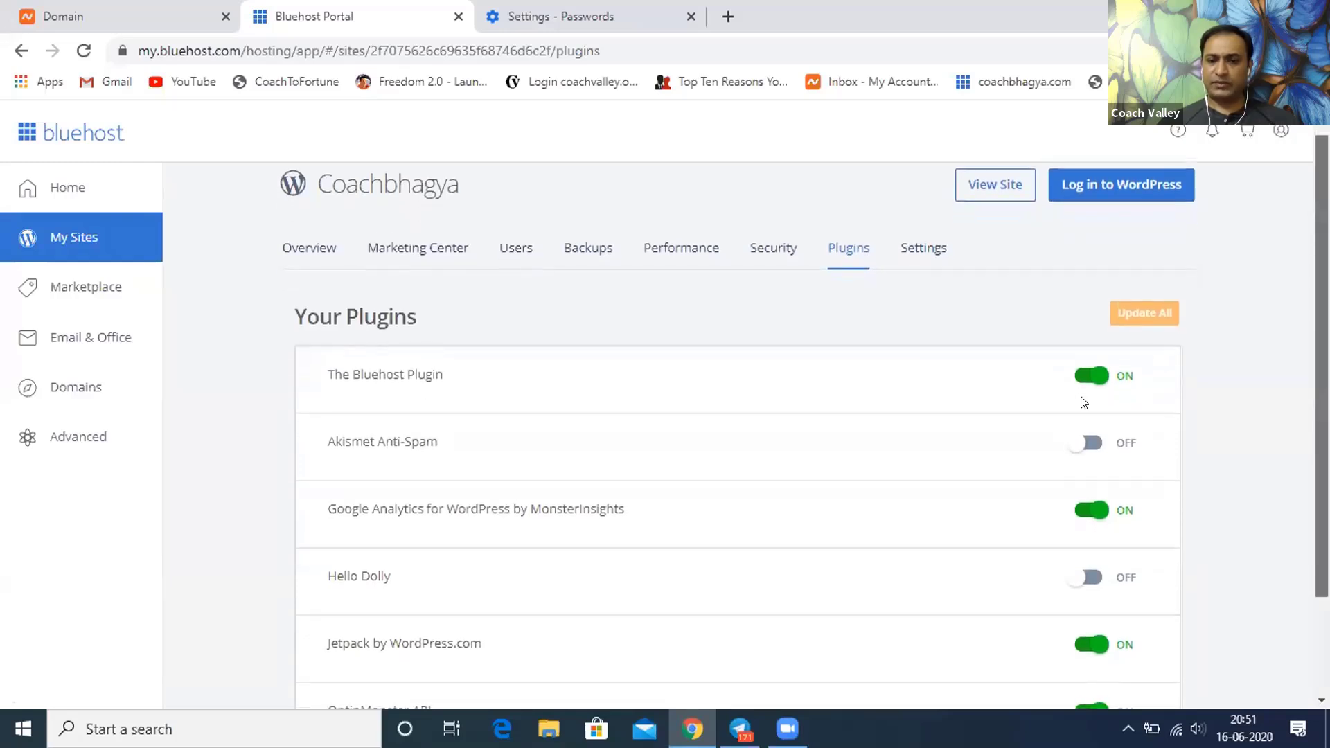
# - Turn on the Akismet Anti-Spam plugin and look over the on/off states of the remaining plugins
pyautogui.click(1072, 447)
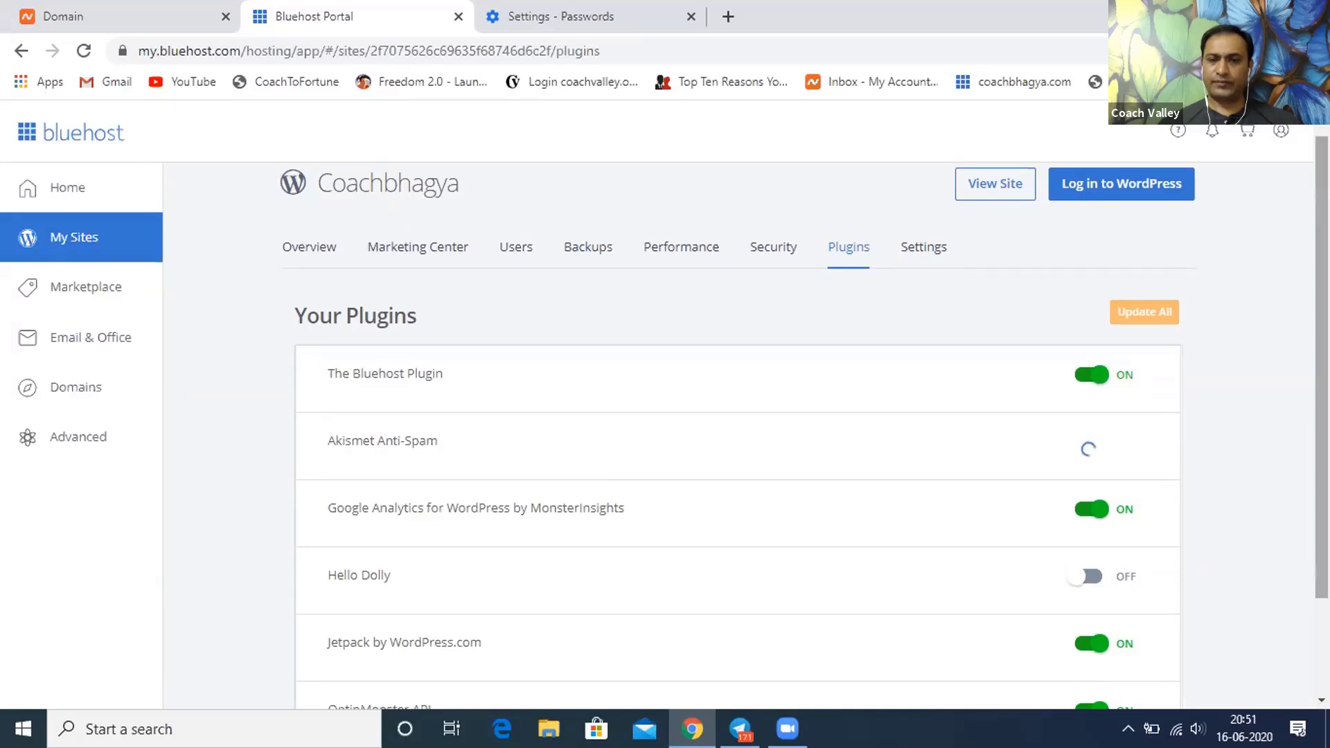
pyautogui.scroll(-2, 738, 430)
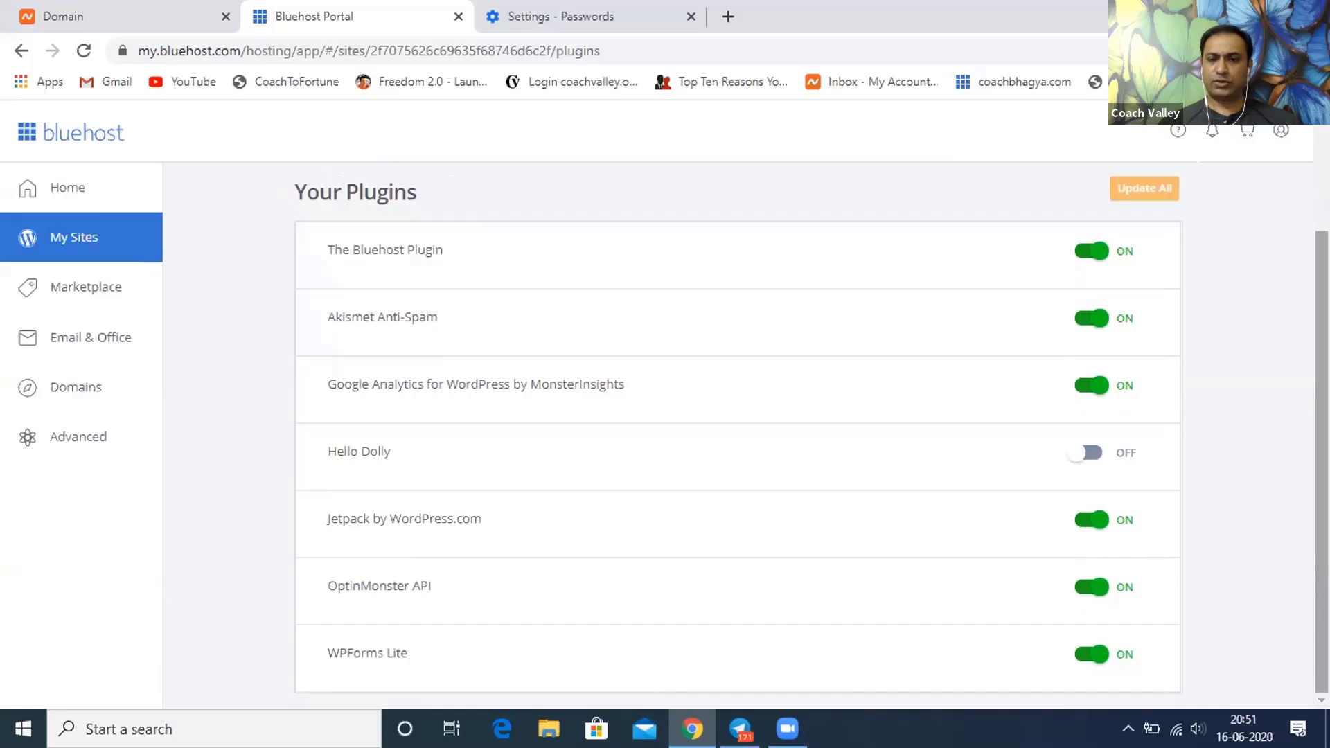
pyautogui.scroll(1, 737, 429)
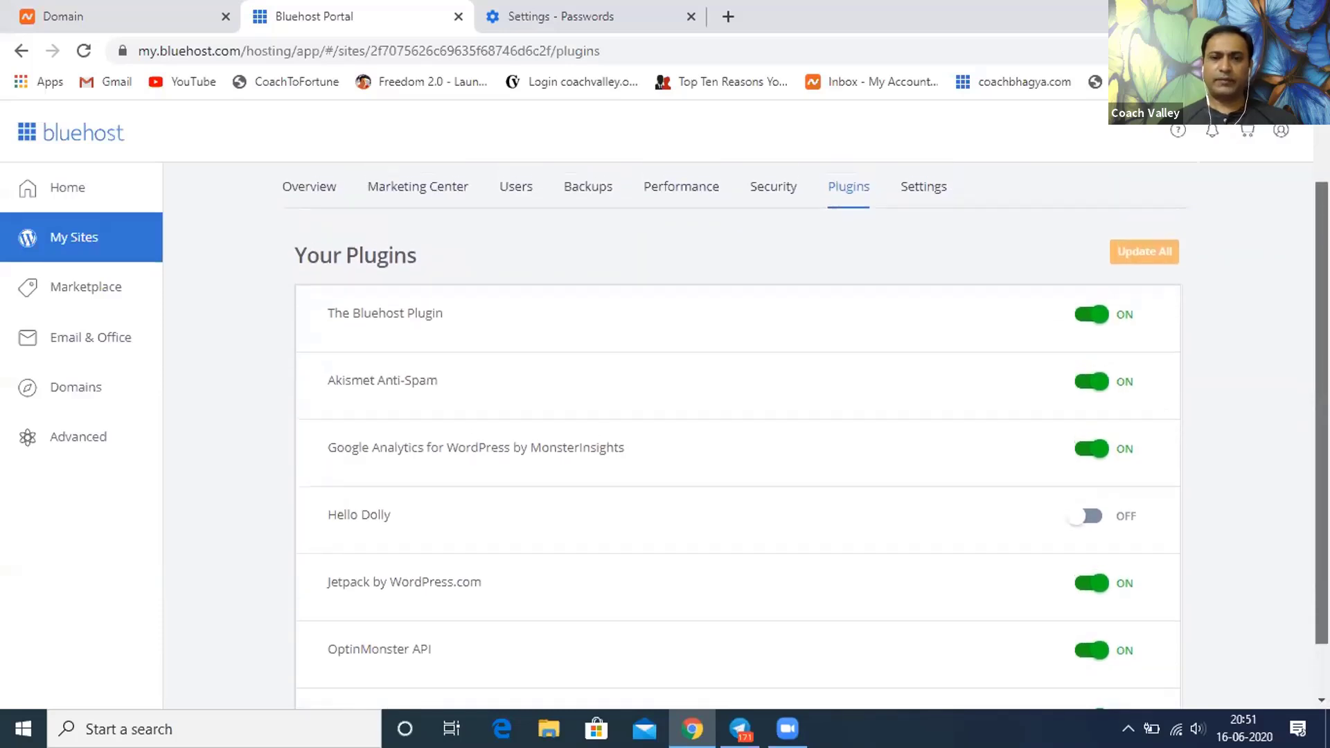
pyautogui.scroll(1, 737, 430)
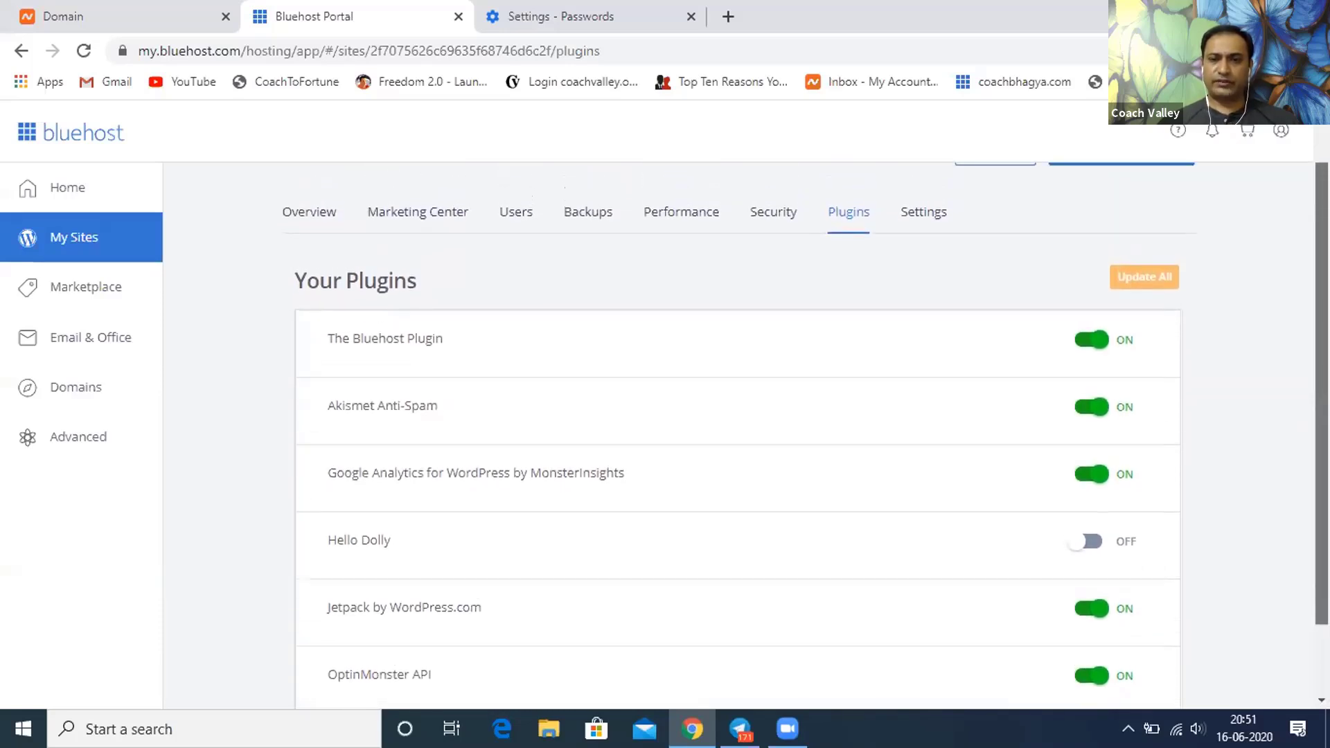
pyautogui.scroll(1, 932, 314)
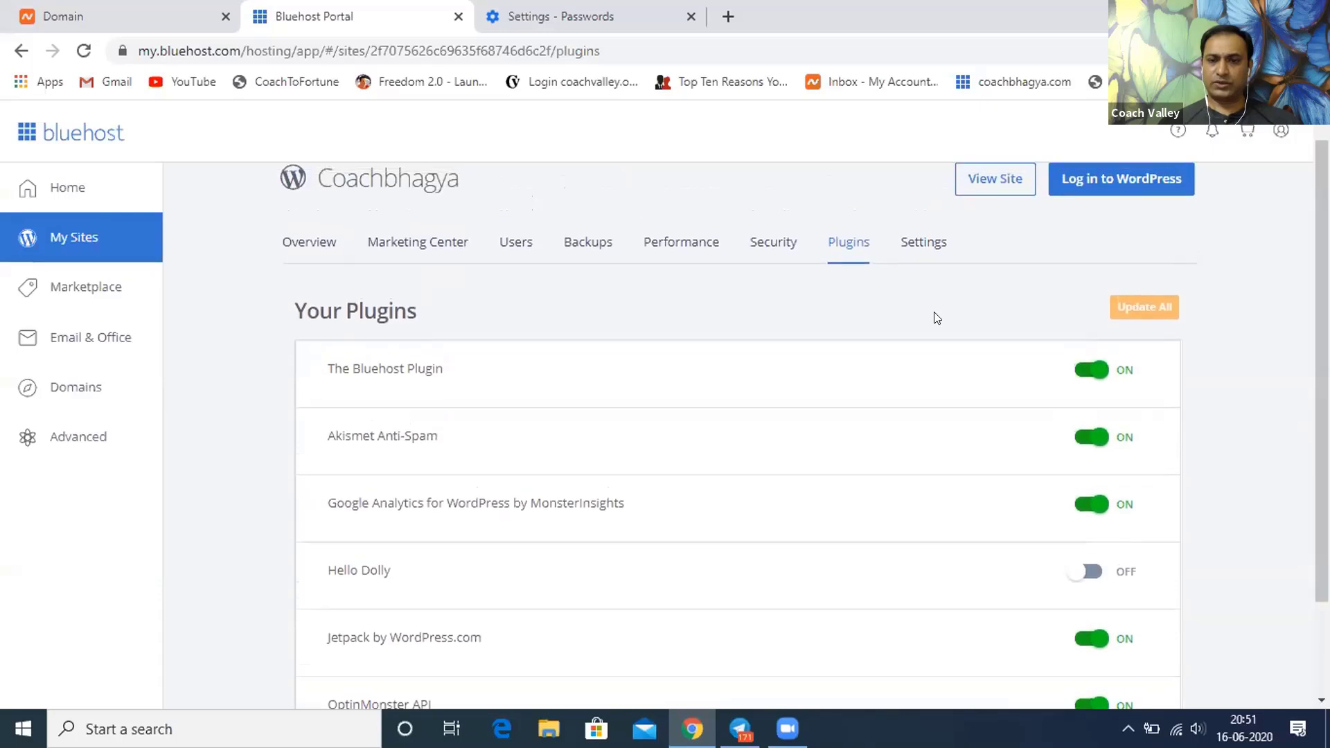
# - Review the site's settings, from site URL and automatic updates to content, comments, coming soon page and site deletion
pyautogui.click(919, 243)
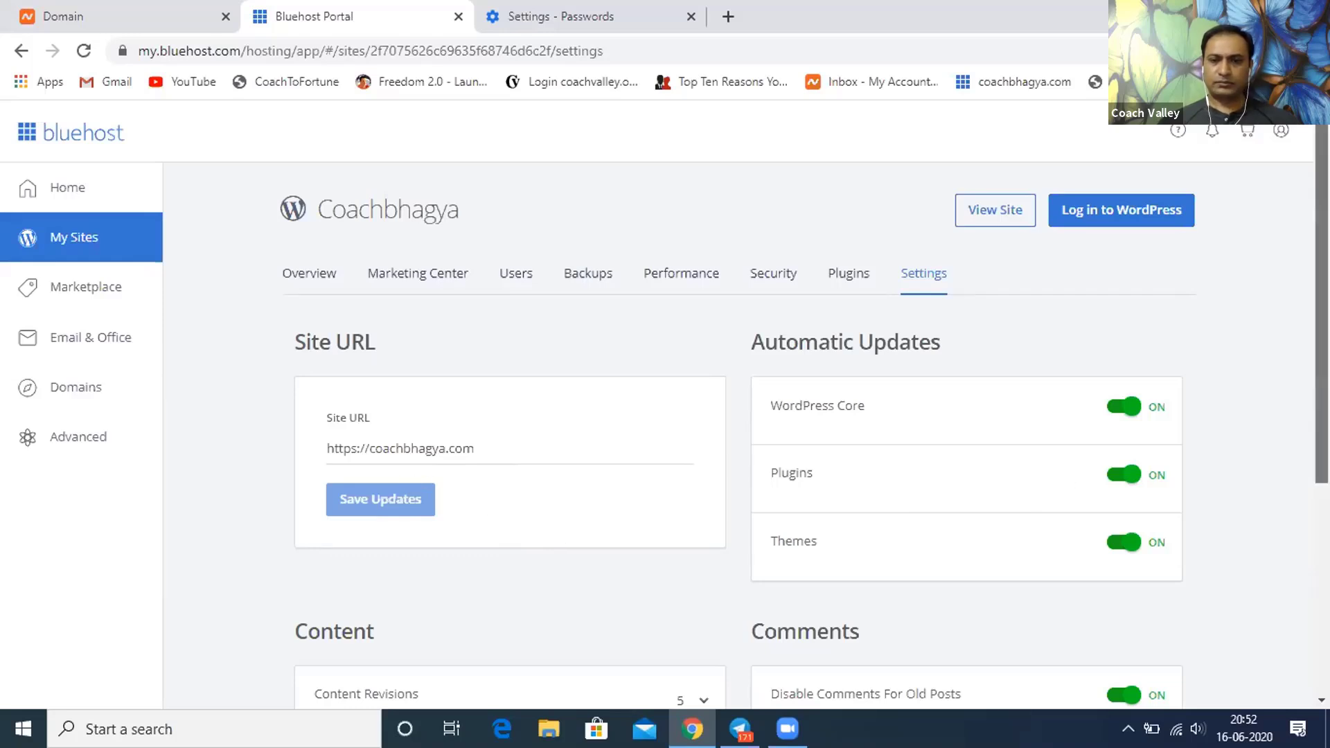
pyautogui.scroll(-3, 1322, 305)
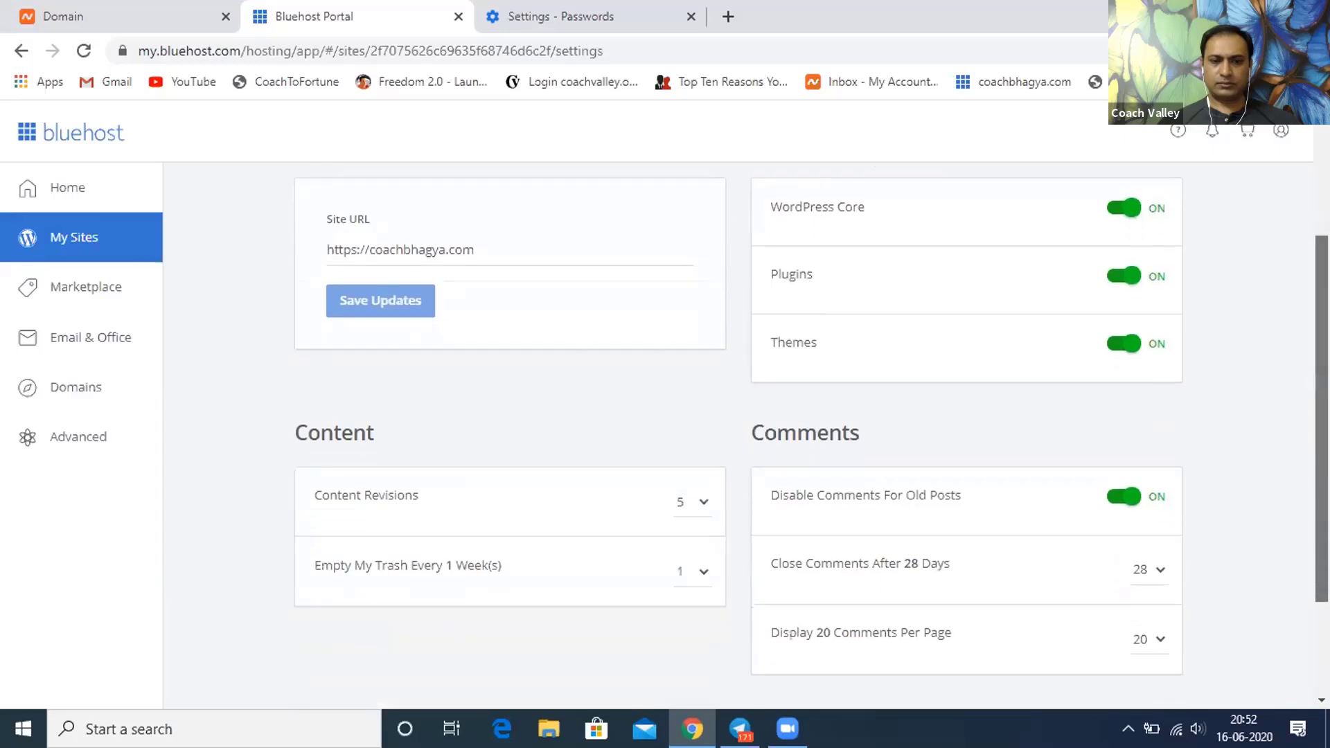
pyautogui.scroll(-2, 735, 436)
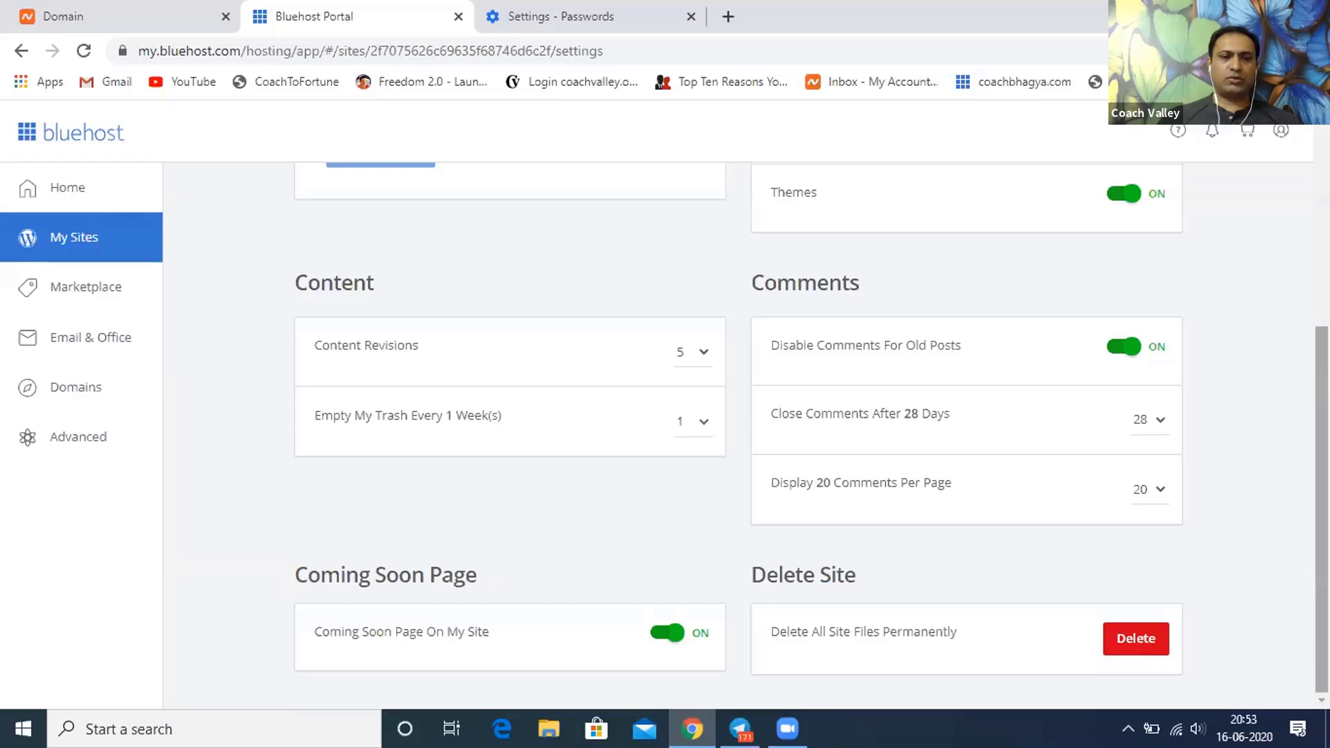
pyautogui.scroll(5, 738, 429)
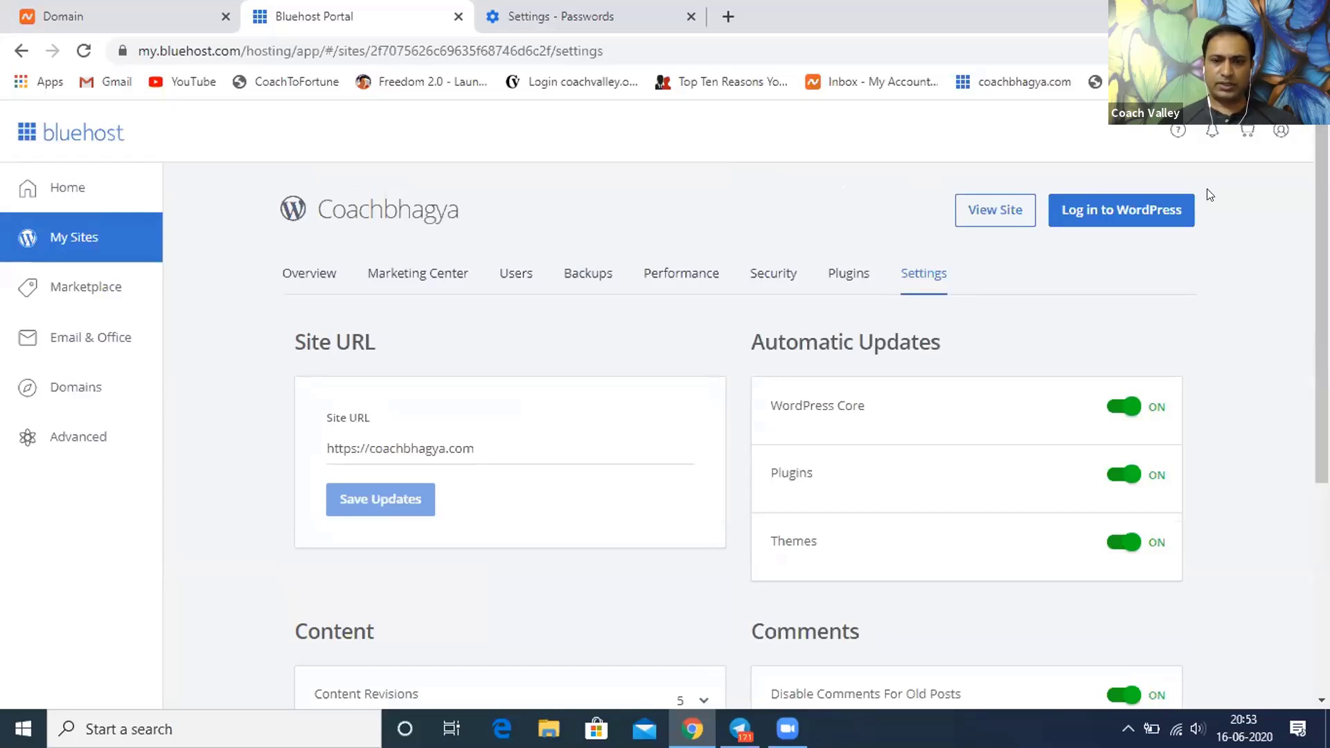
# - Review the site's security options and its performance management, including the caching level and cache clearing controls
pyautogui.click(757, 277)
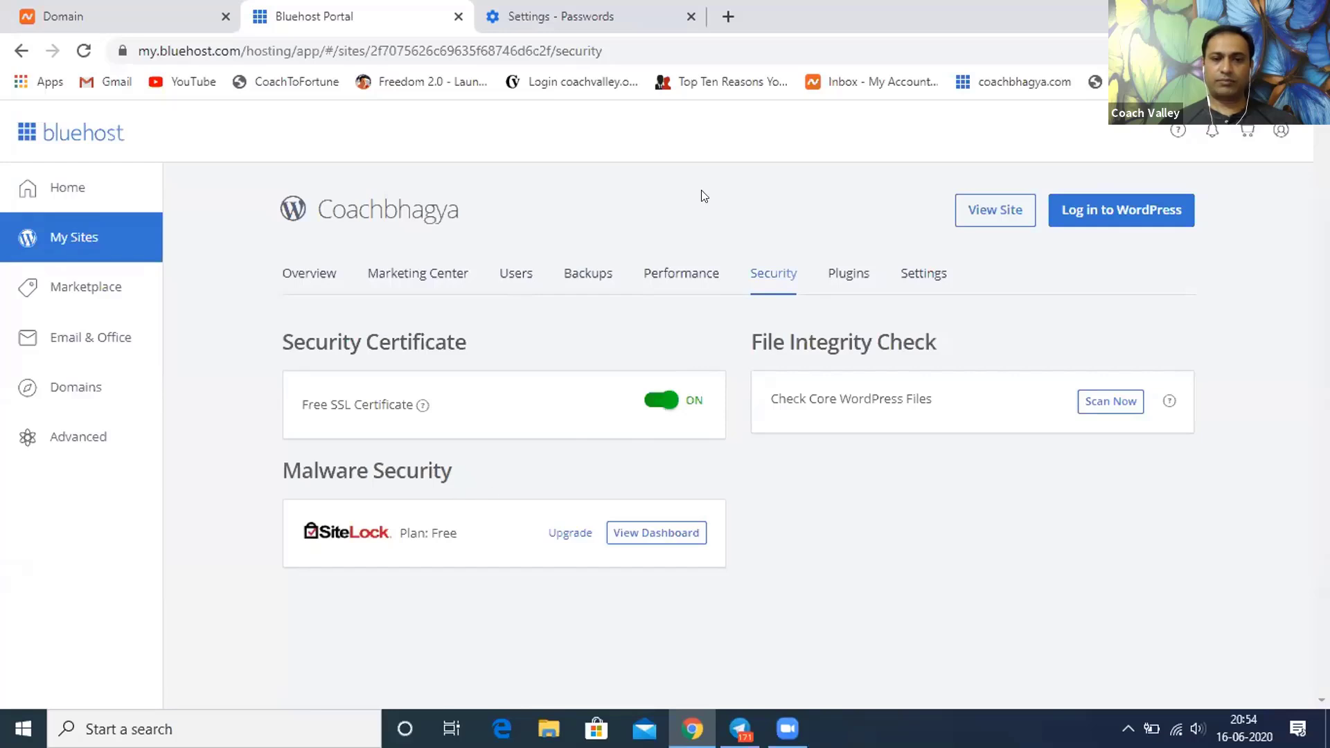
pyautogui.click(680, 275)
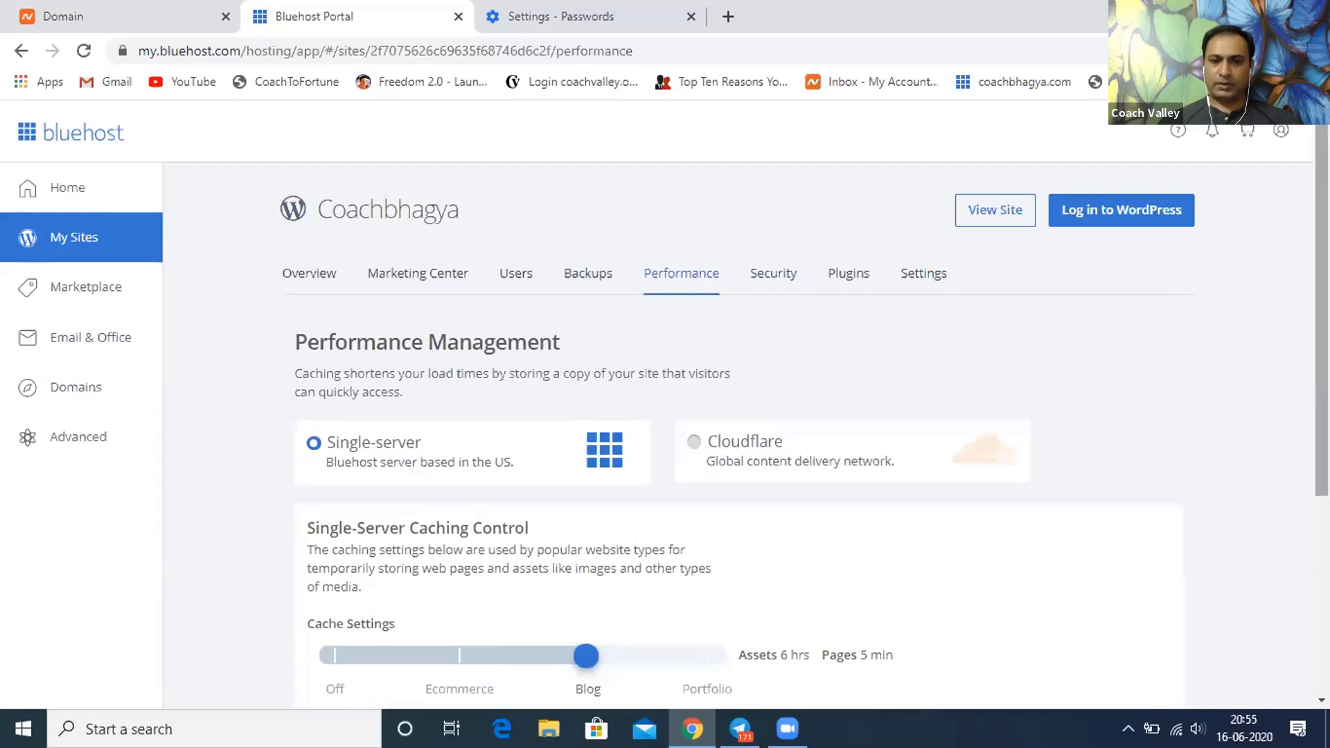
pyautogui.scroll(-1, 693, 415)
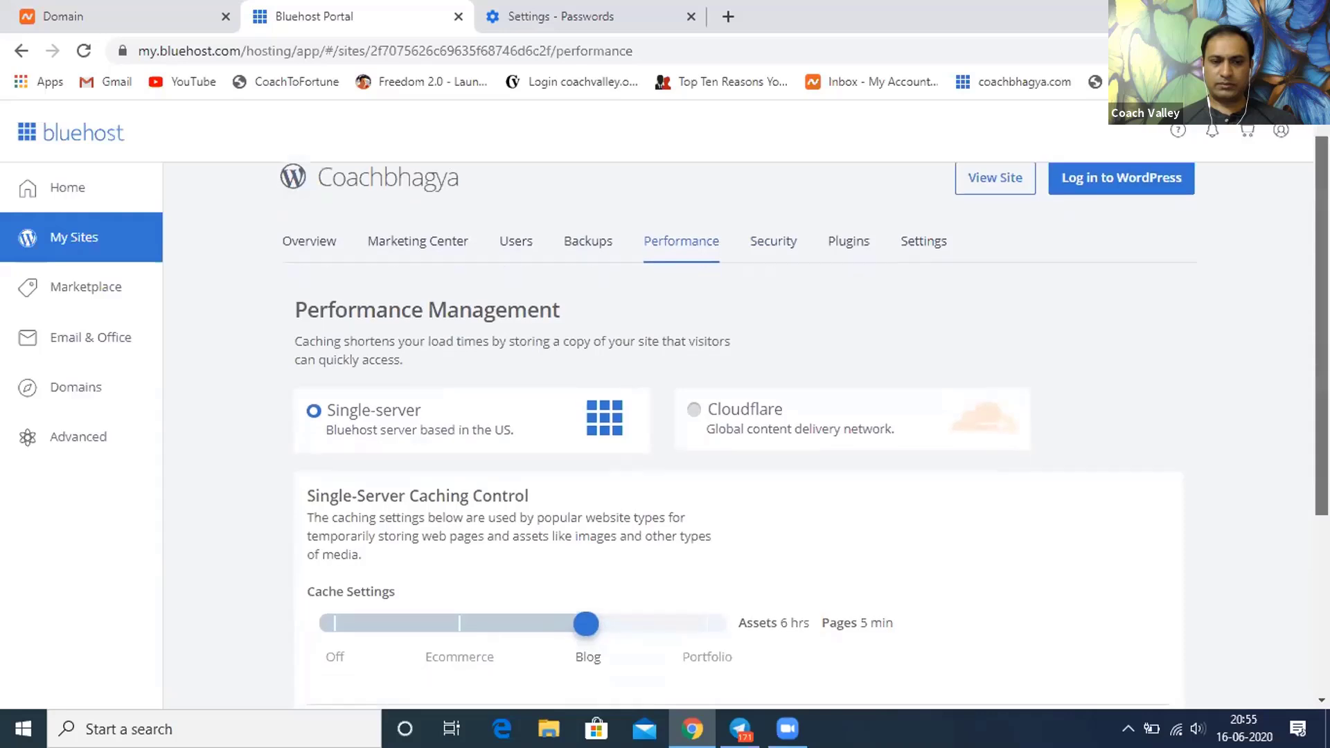
pyautogui.scroll(-1, 693, 416)
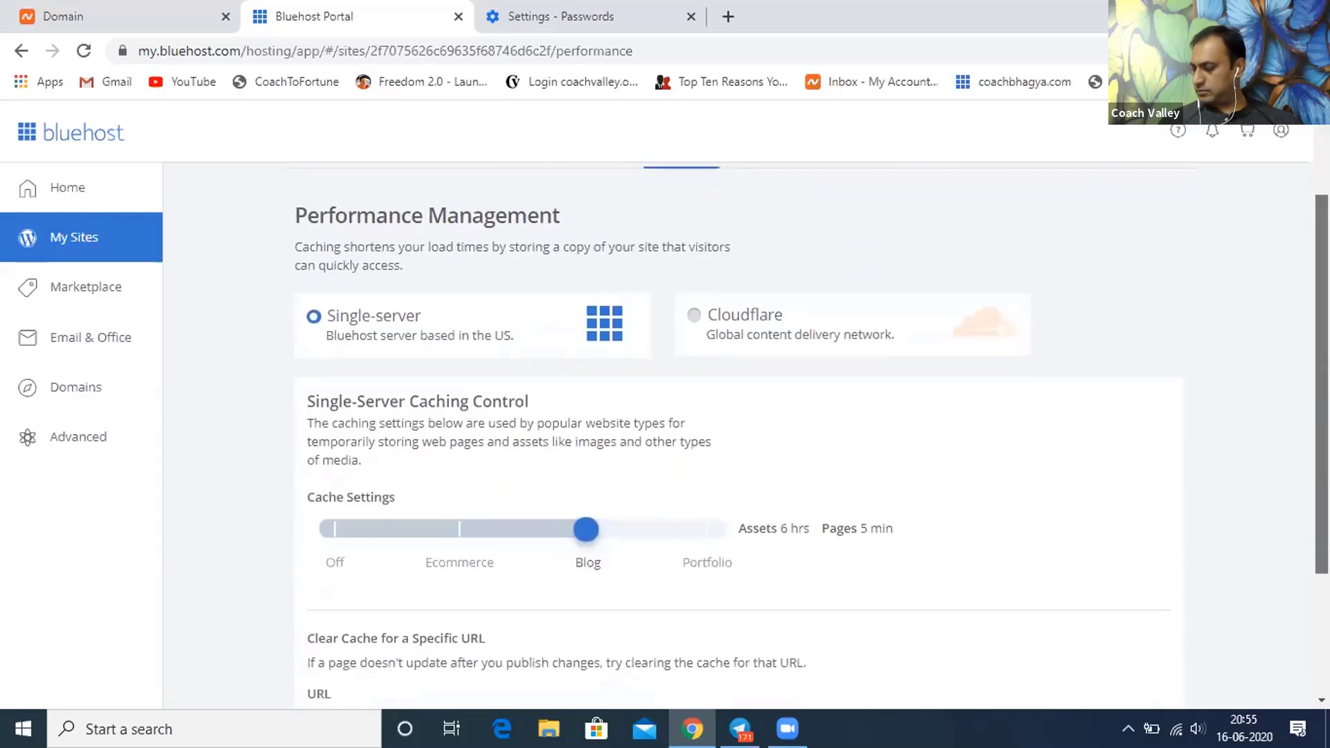
pyautogui.scroll(-1, 693, 416)
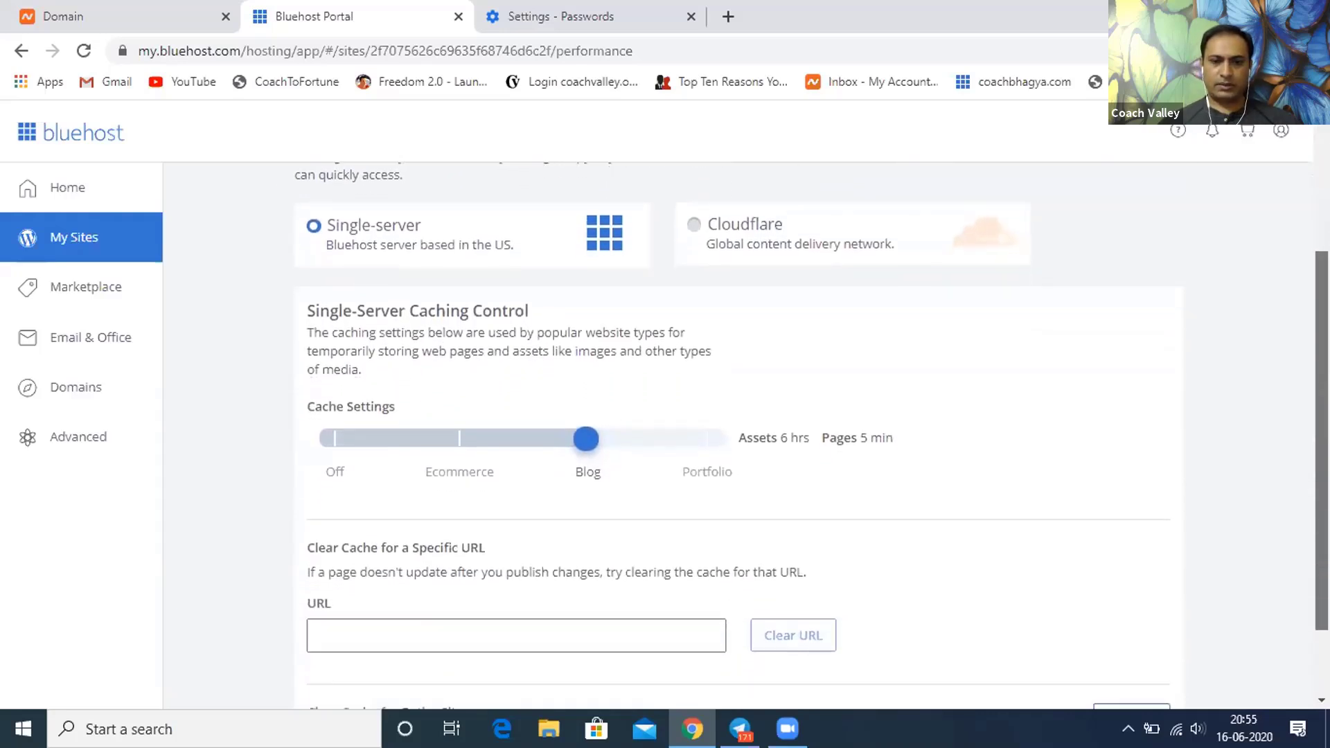
pyautogui.scroll(3, 782, 340)
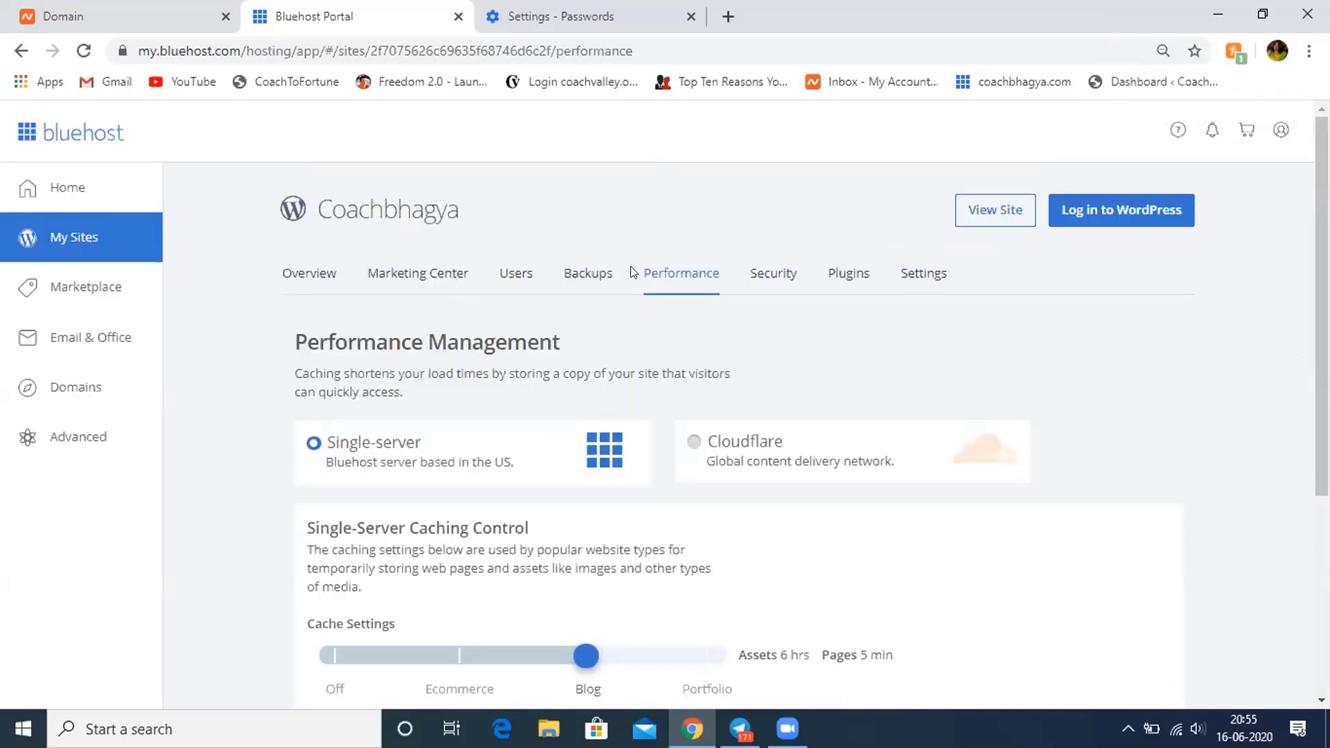
# - Look over the site's backup and marketing offers, and log in to the Coachbhagya WordPress dashboard
pyautogui.click(602, 276)
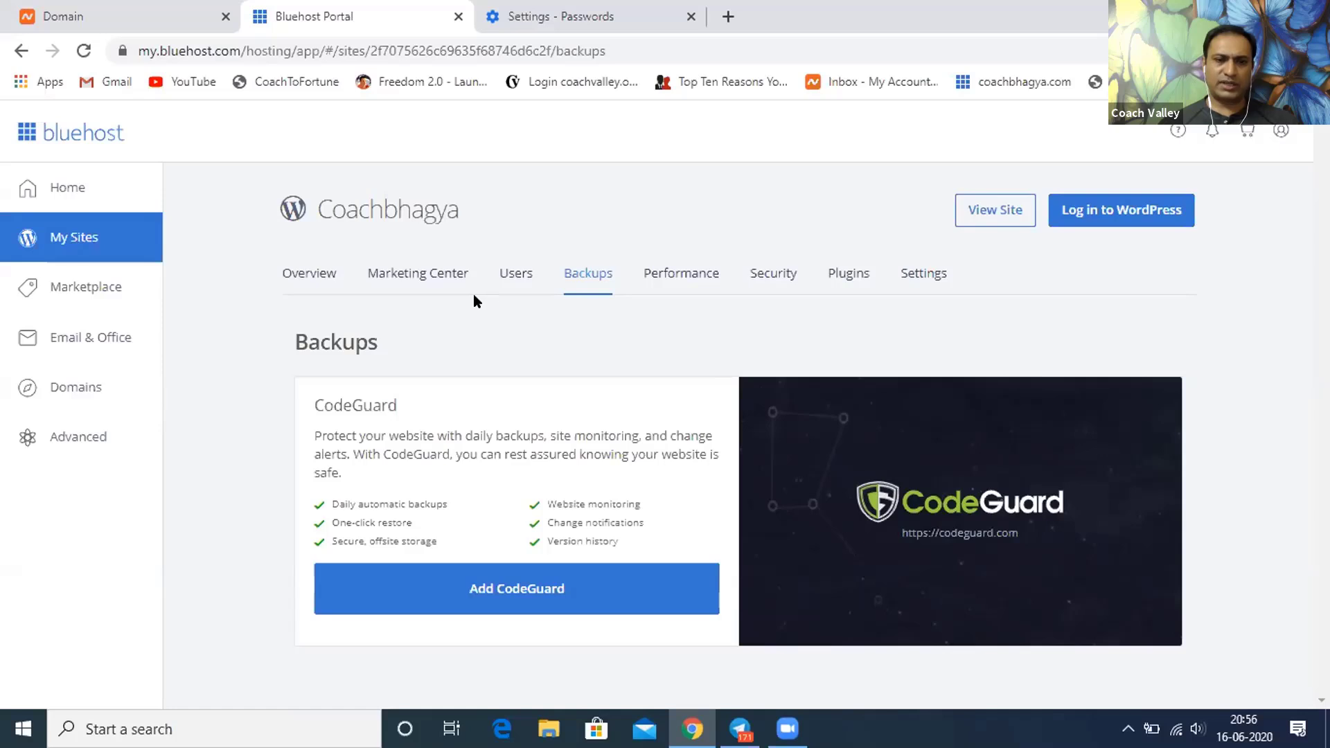
pyautogui.click(431, 276)
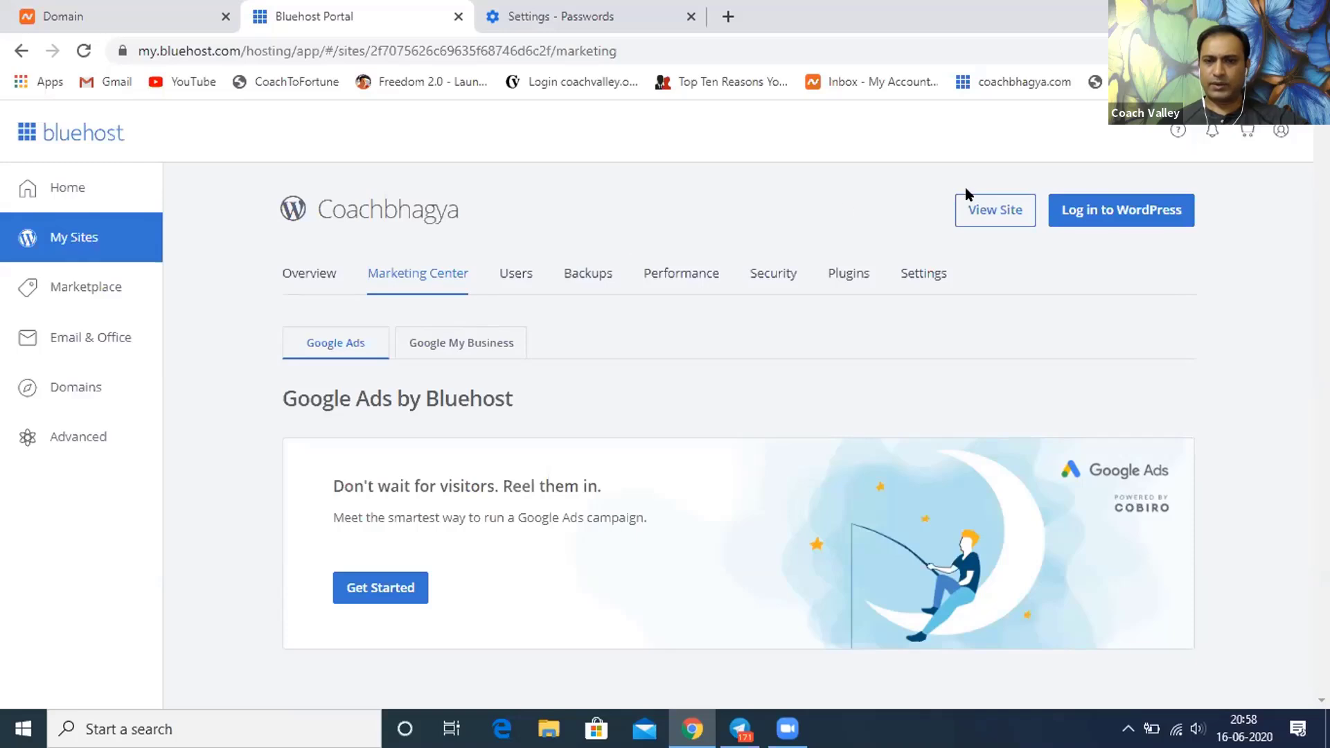
pyautogui.click(1057, 216)
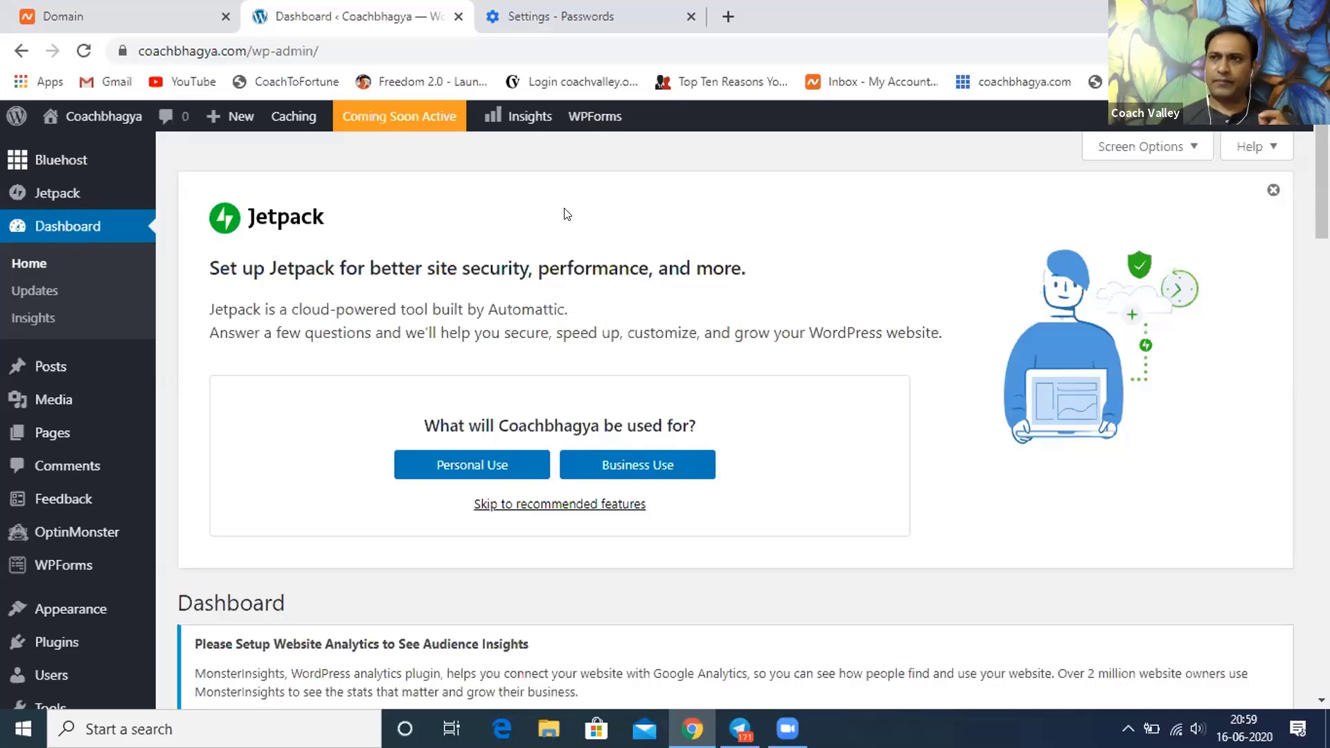
# - Open the page for adding new plugins and look over the first featured ones, including Akismet Anti-Spam, Classic Editor, Jetpack and bbPress
pyautogui.moveTo(69, 609)
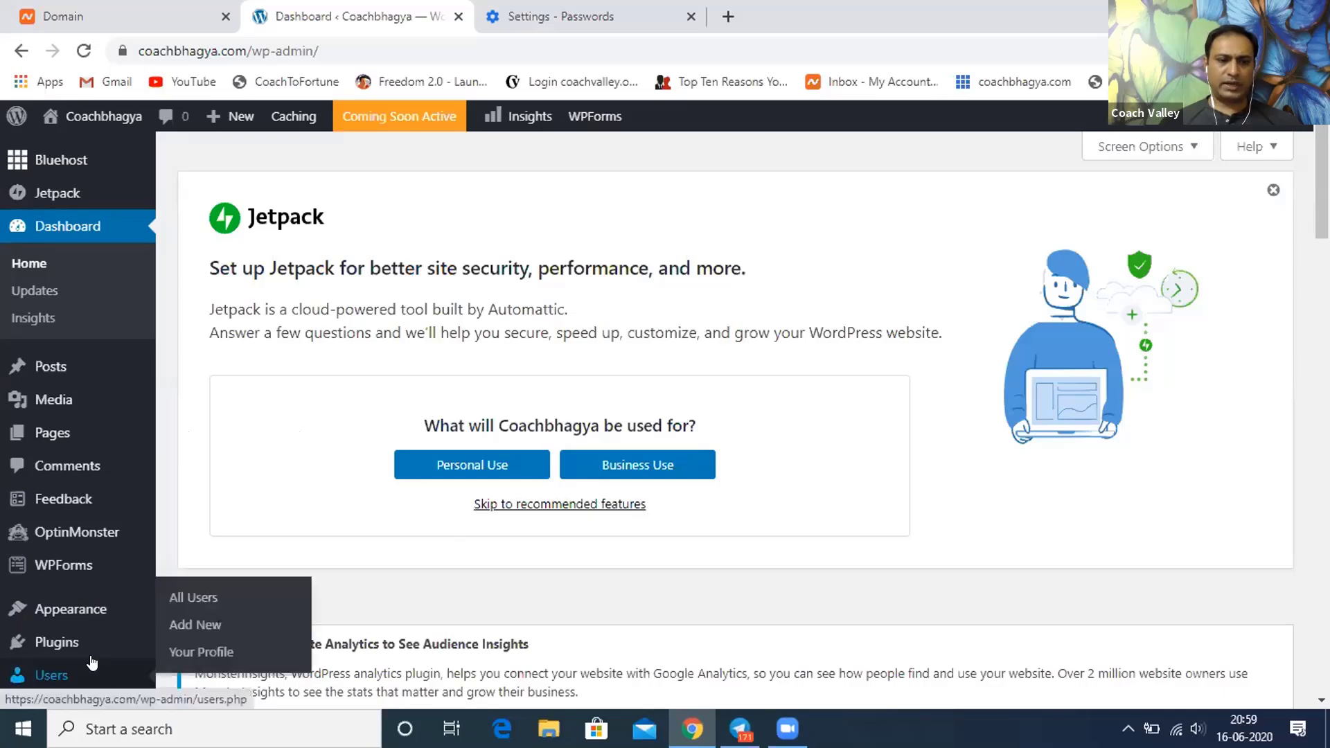
pyautogui.moveTo(83, 644)
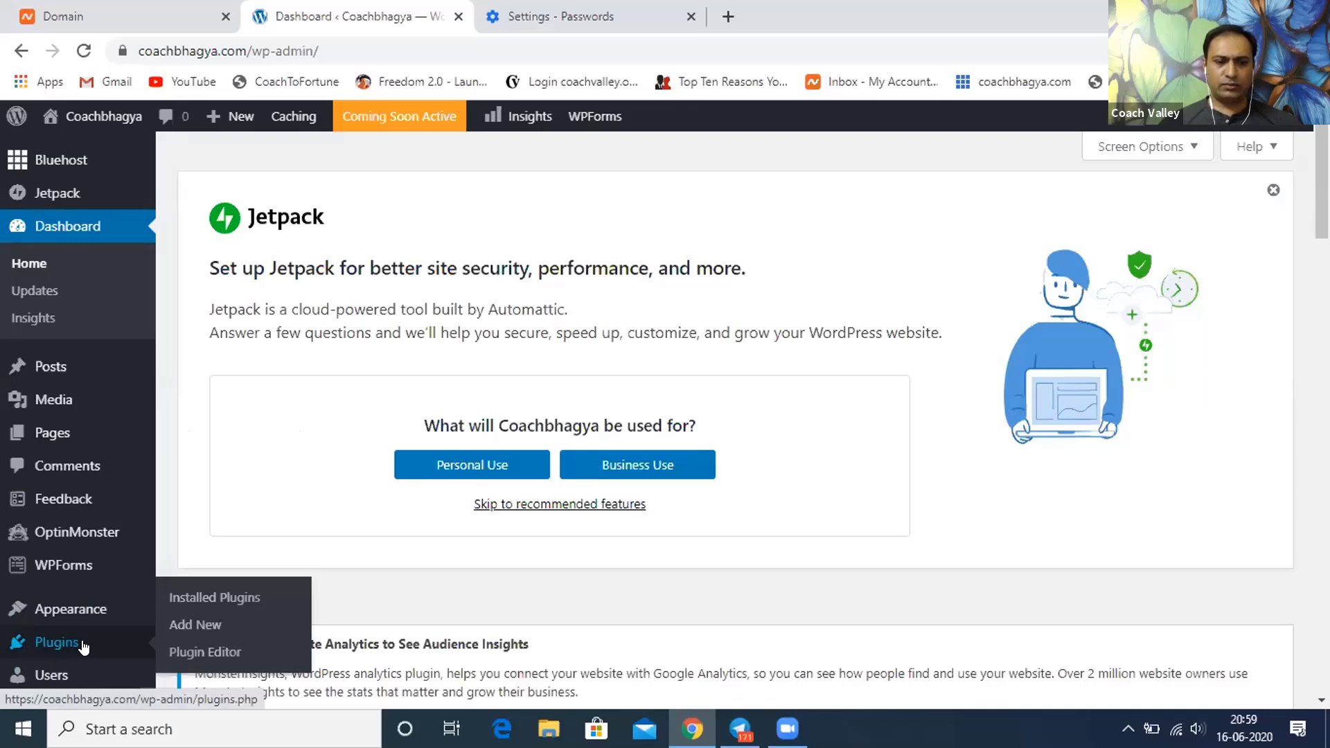
pyautogui.click(191, 626)
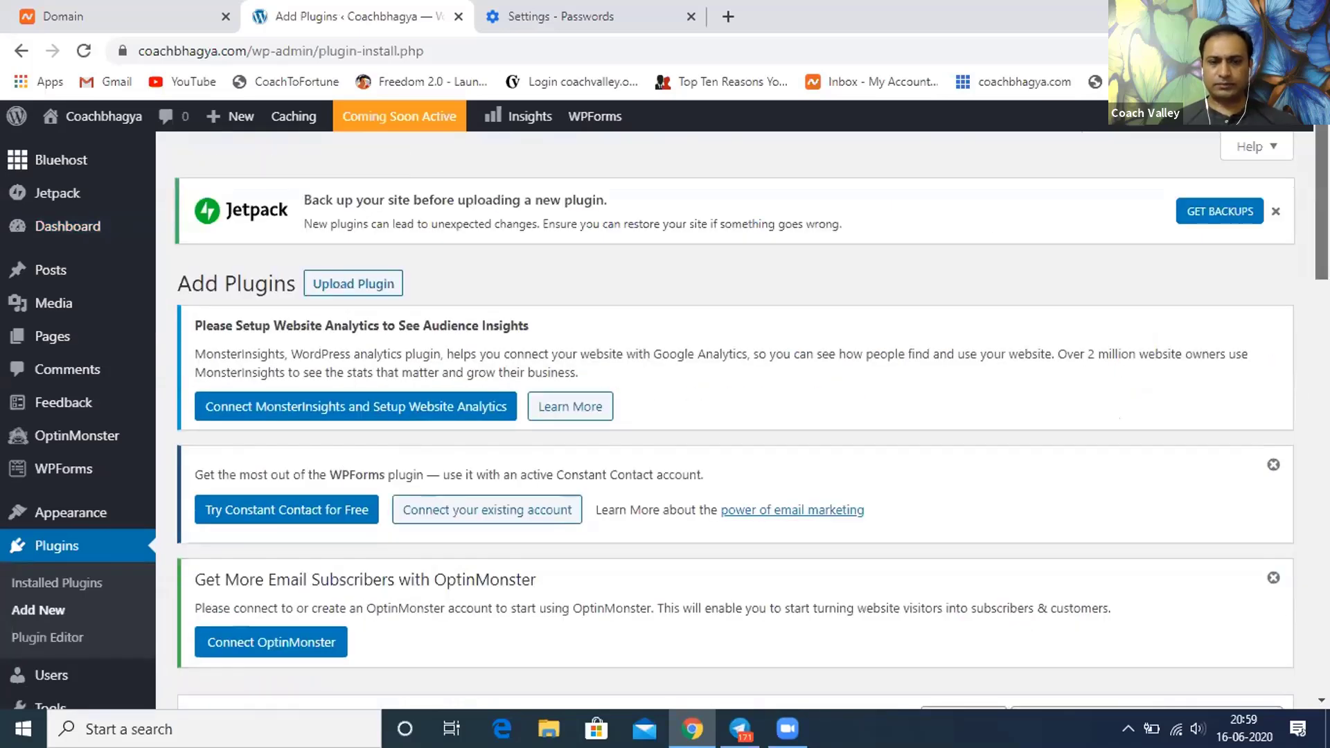
pyautogui.scroll(-2, 665, 416)
pyautogui.scroll(-1, 665, 416)
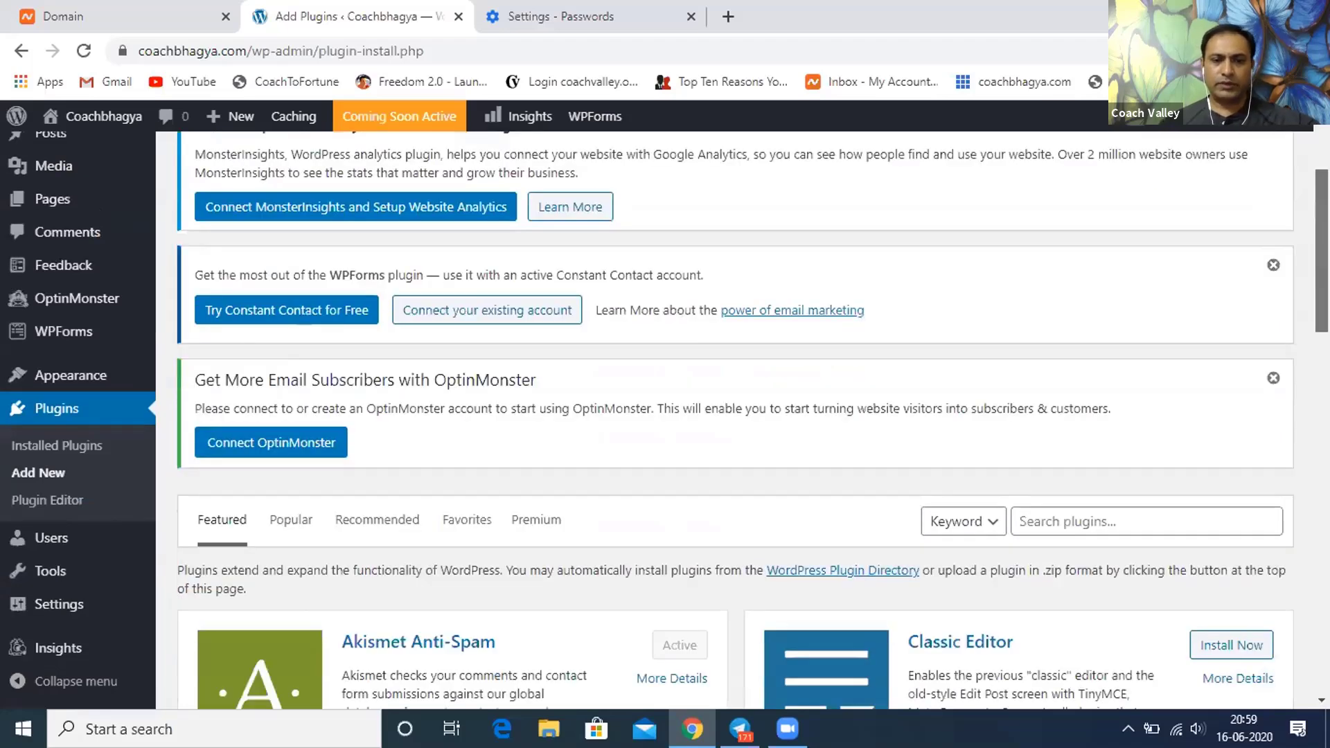
pyautogui.scroll(-2, 665, 416)
pyautogui.scroll(-1, 734, 416)
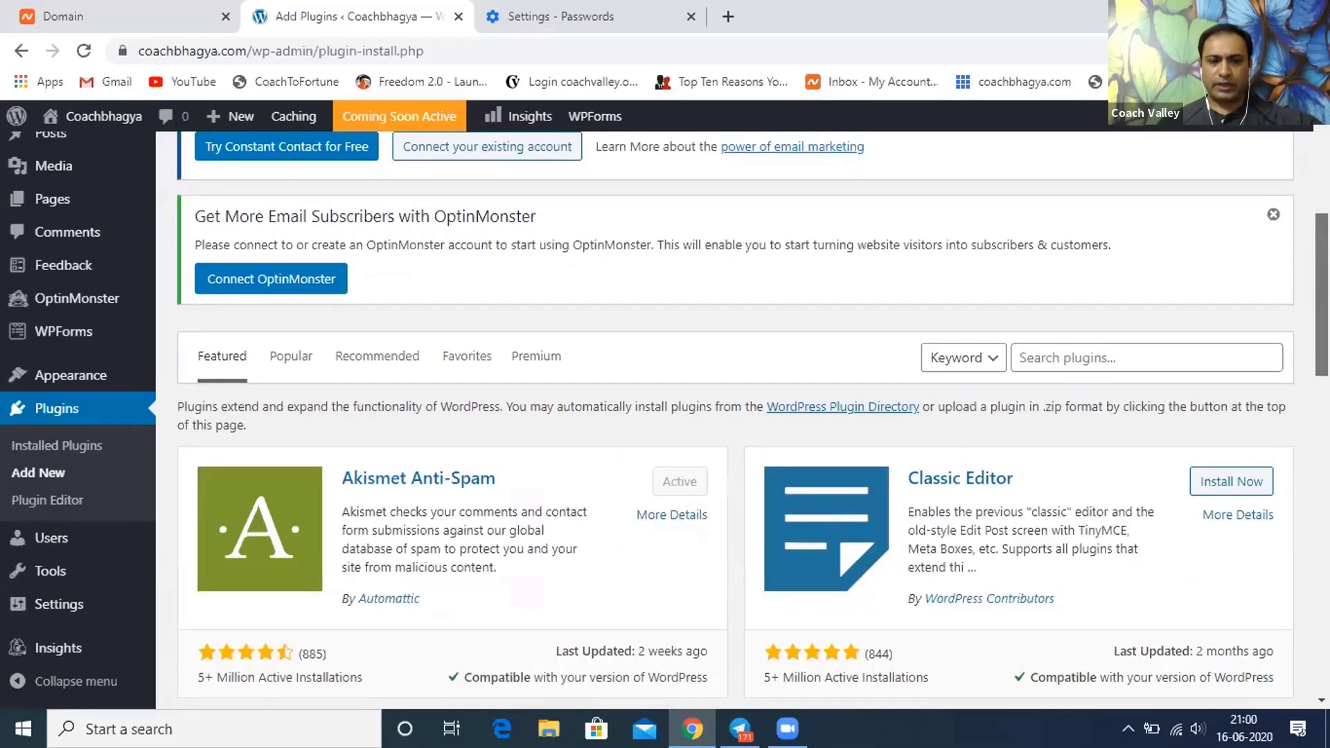
pyautogui.scroll(-2, 752, 421)
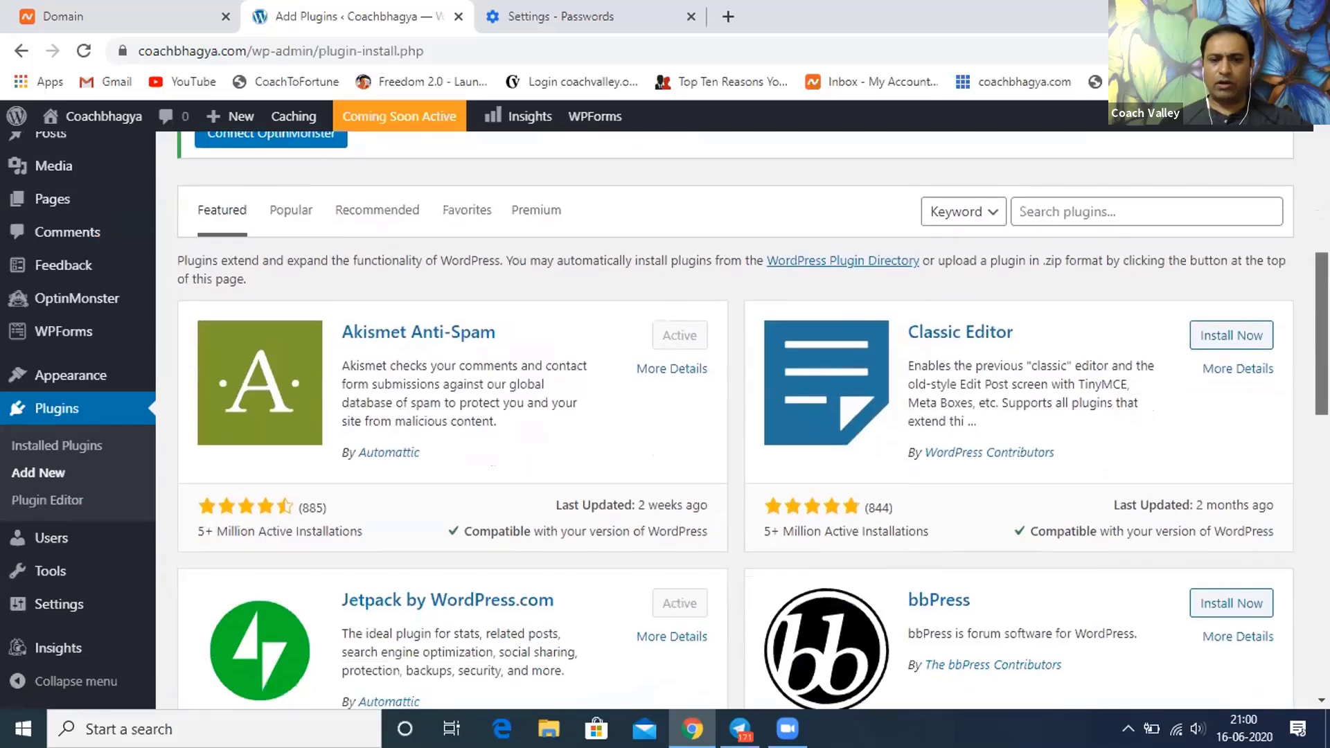
pyautogui.scroll(-1, 752, 420)
pyautogui.scroll(-1, 752, 420)
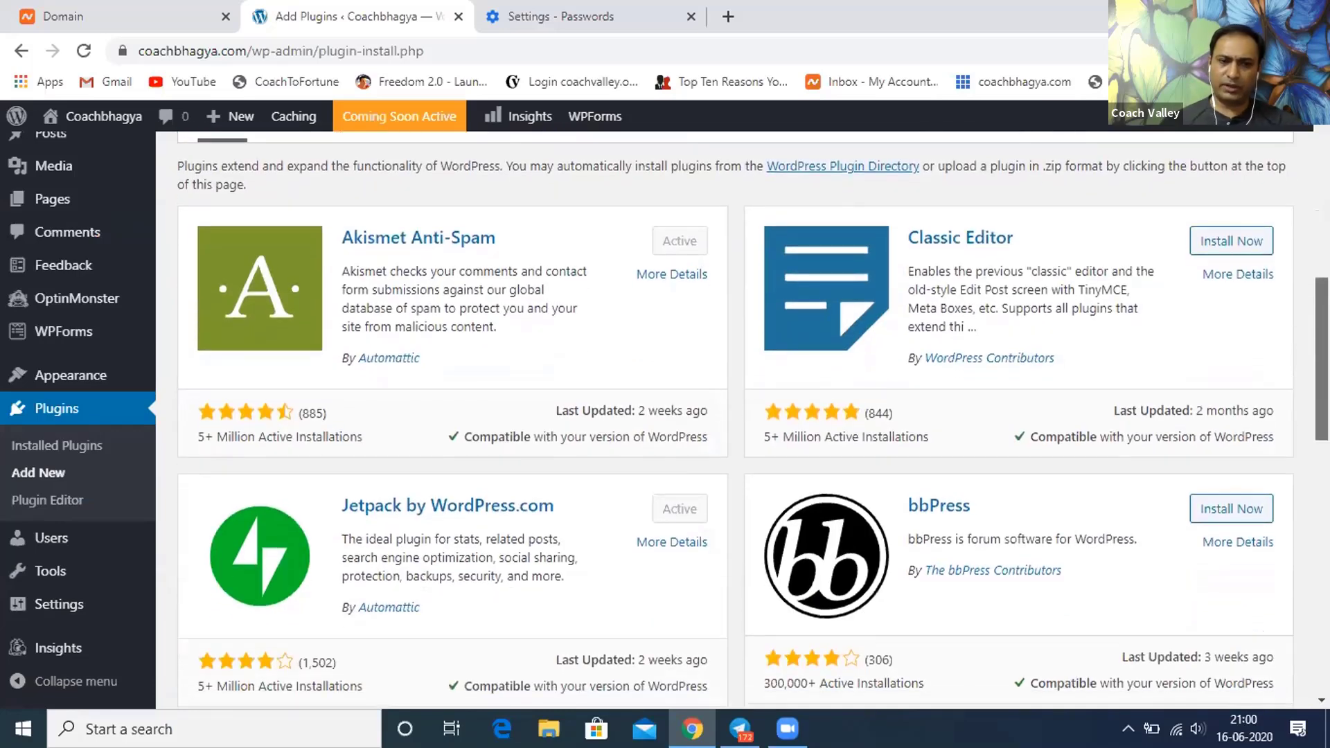
pyautogui.scroll(-2, 753, 420)
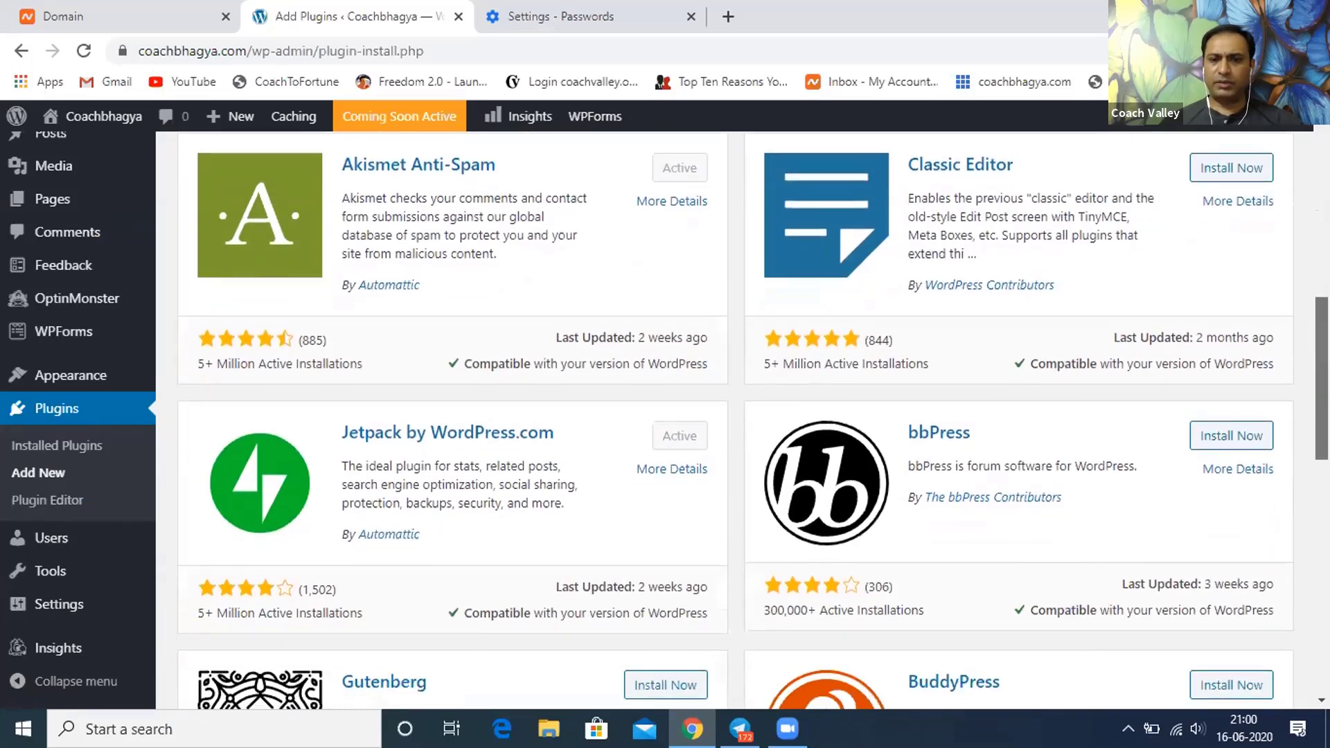
pyautogui.scroll(-1, 752, 421)
pyautogui.scroll(1, 753, 421)
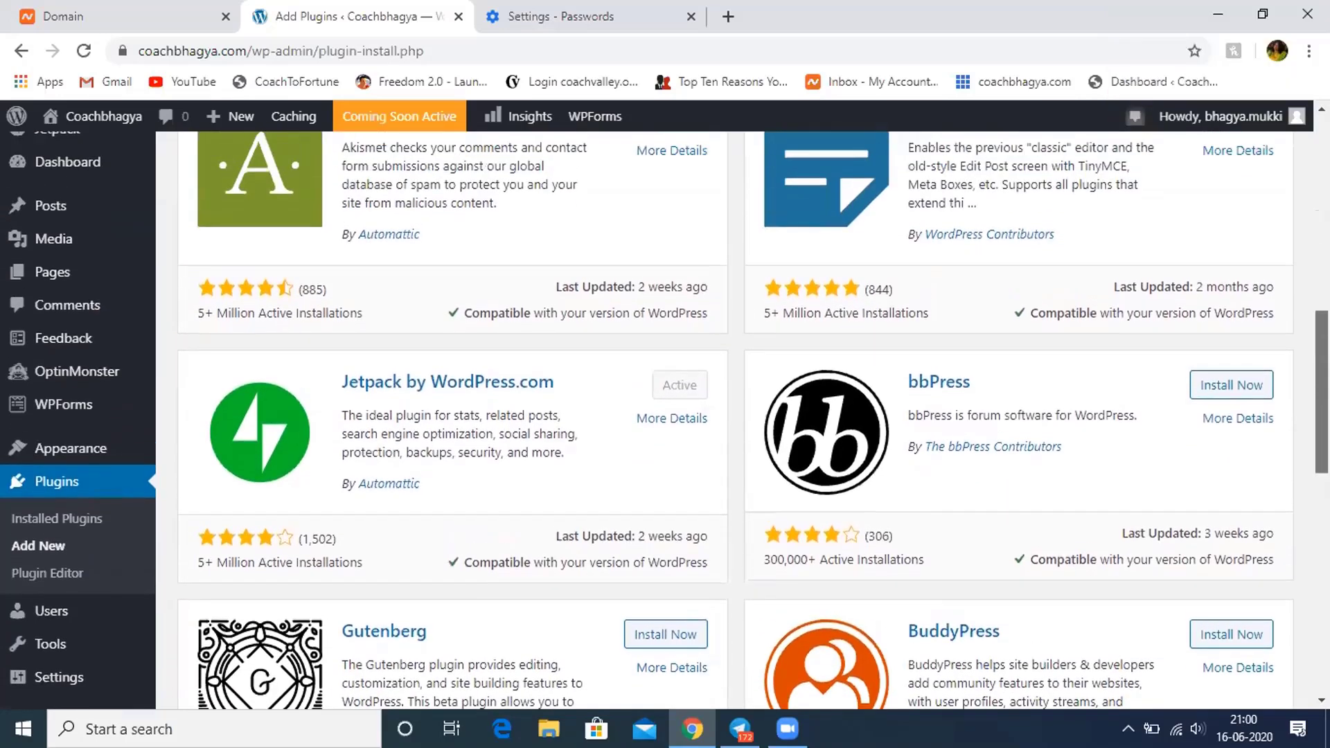
pyautogui.scroll(1, 752, 421)
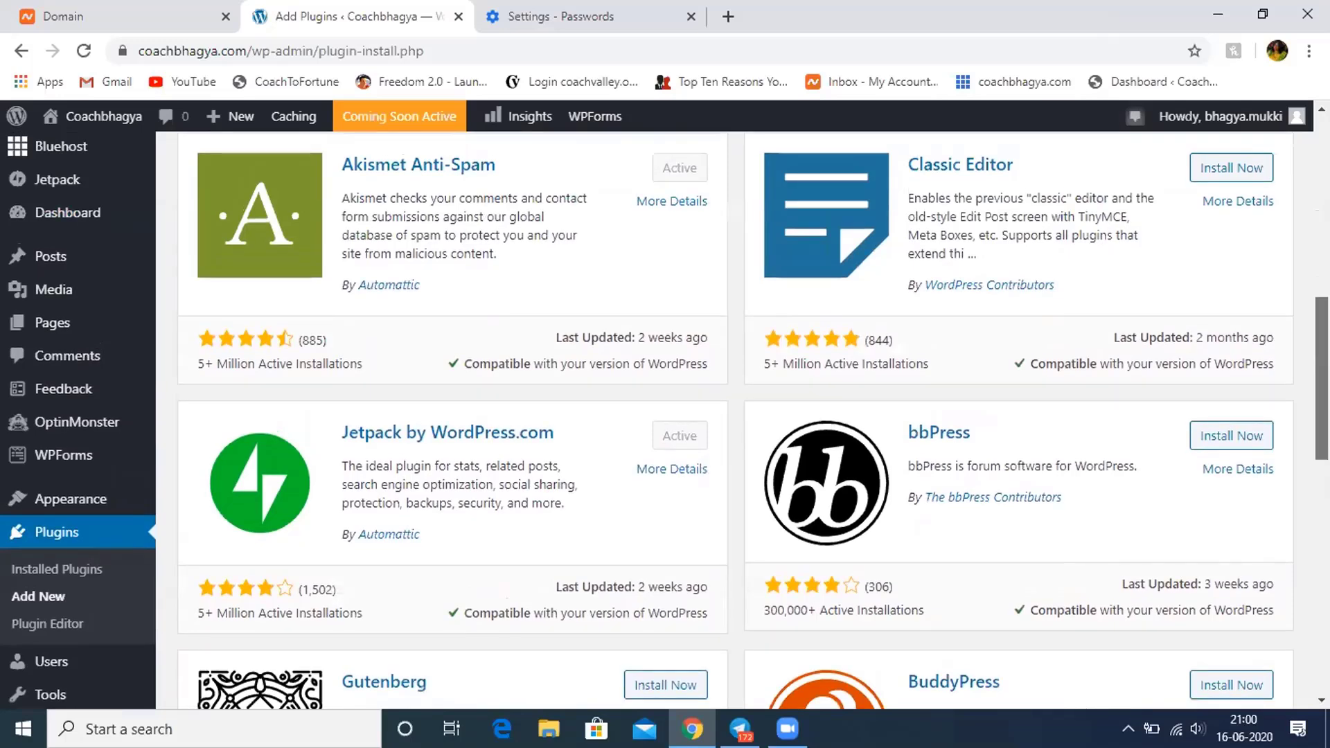
# - Look through the remaining featured plugins, including Gutenberg, BuddyPress and Health Check & Troubleshooting, and return to the page's beginning
pyautogui.scroll(-2, 753, 421)
pyautogui.scroll(-1, 755, 420)
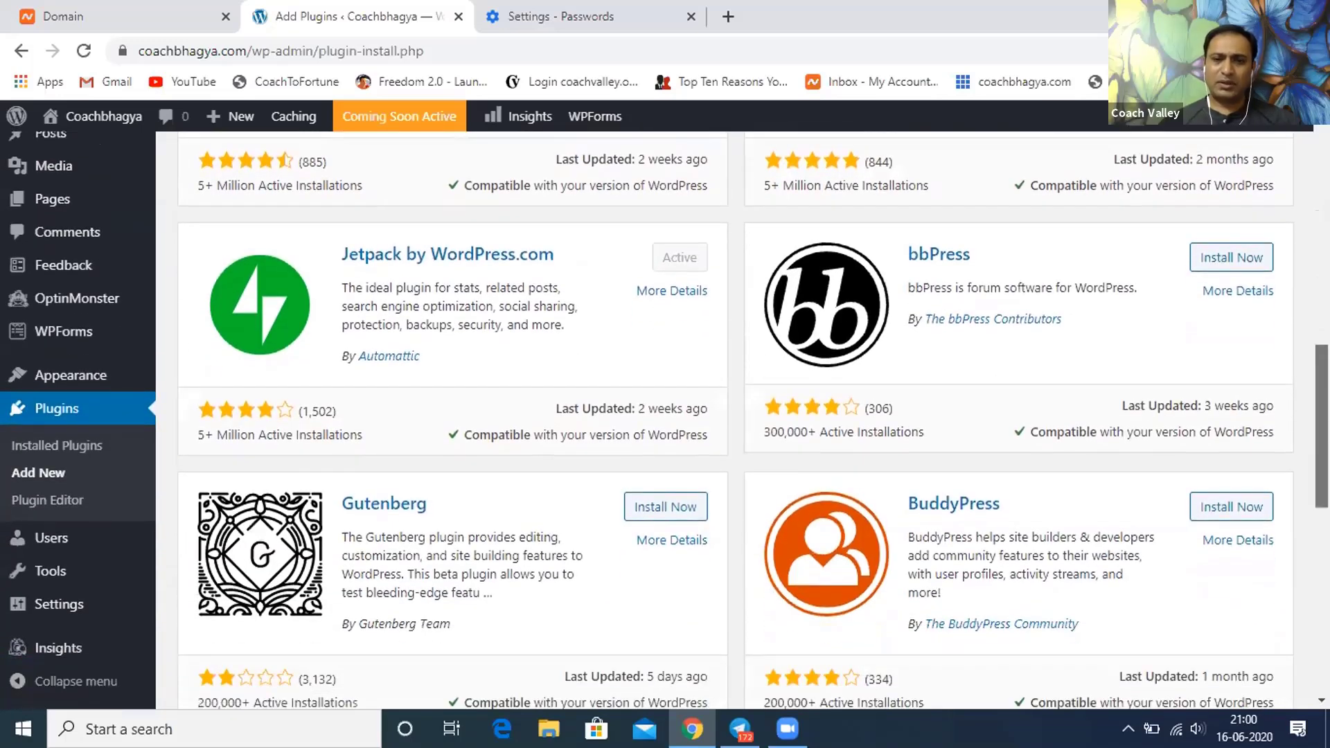
pyautogui.scroll(-1, 755, 420)
pyautogui.scroll(-1, 754, 420)
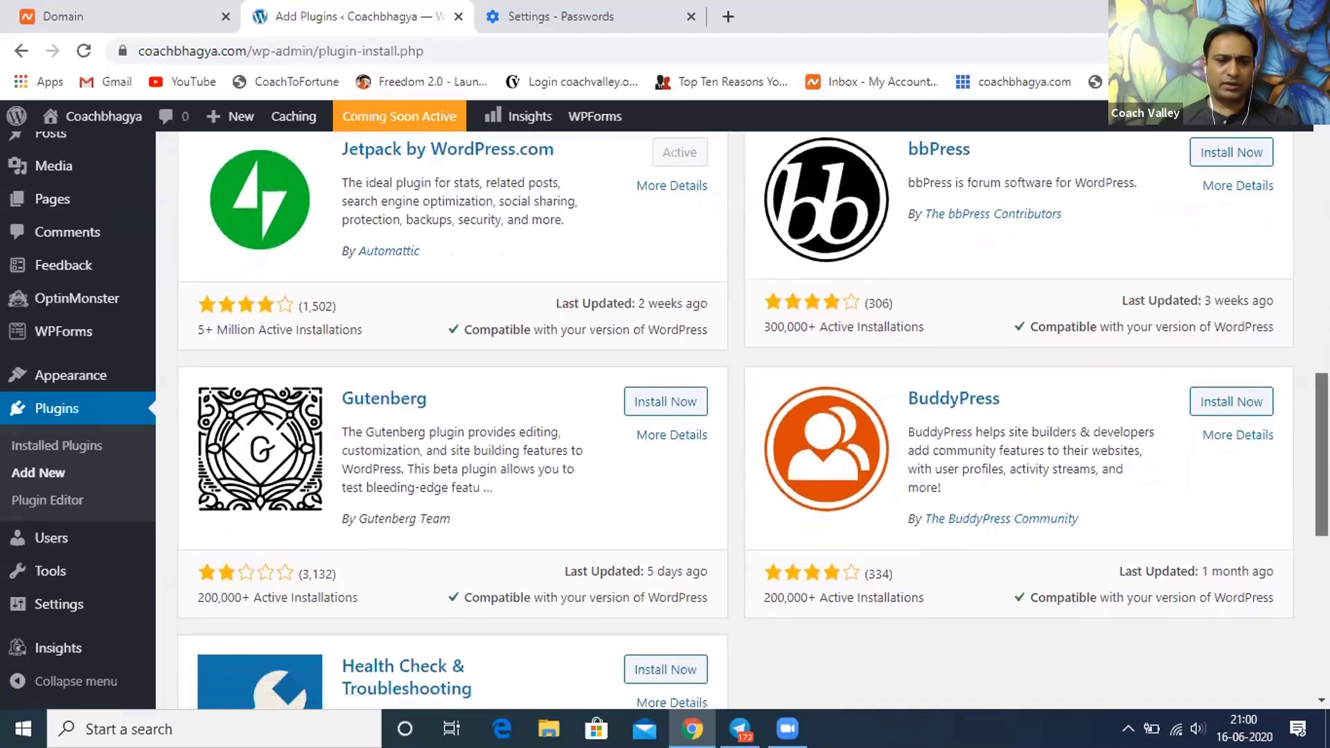
pyautogui.scroll(-1, 755, 420)
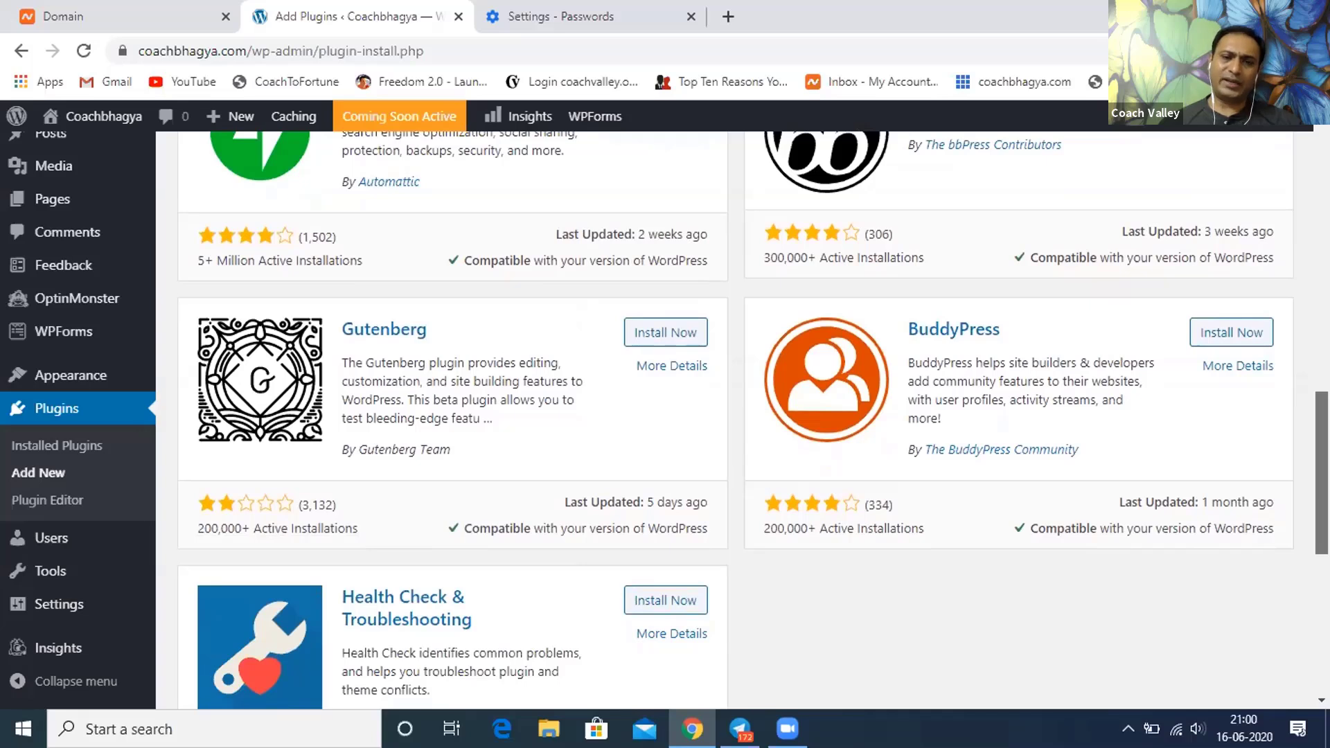
pyautogui.scroll(-1, 755, 421)
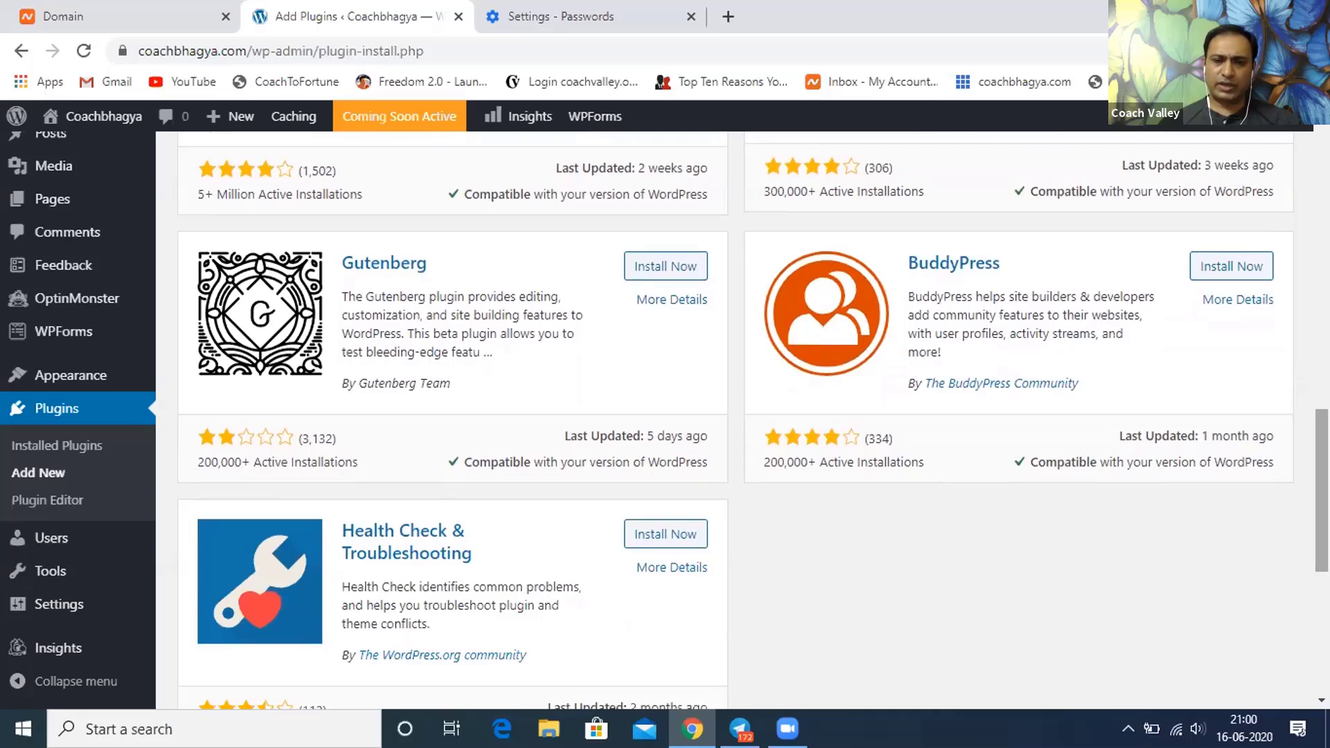
pyautogui.scroll(3, 1294, 365)
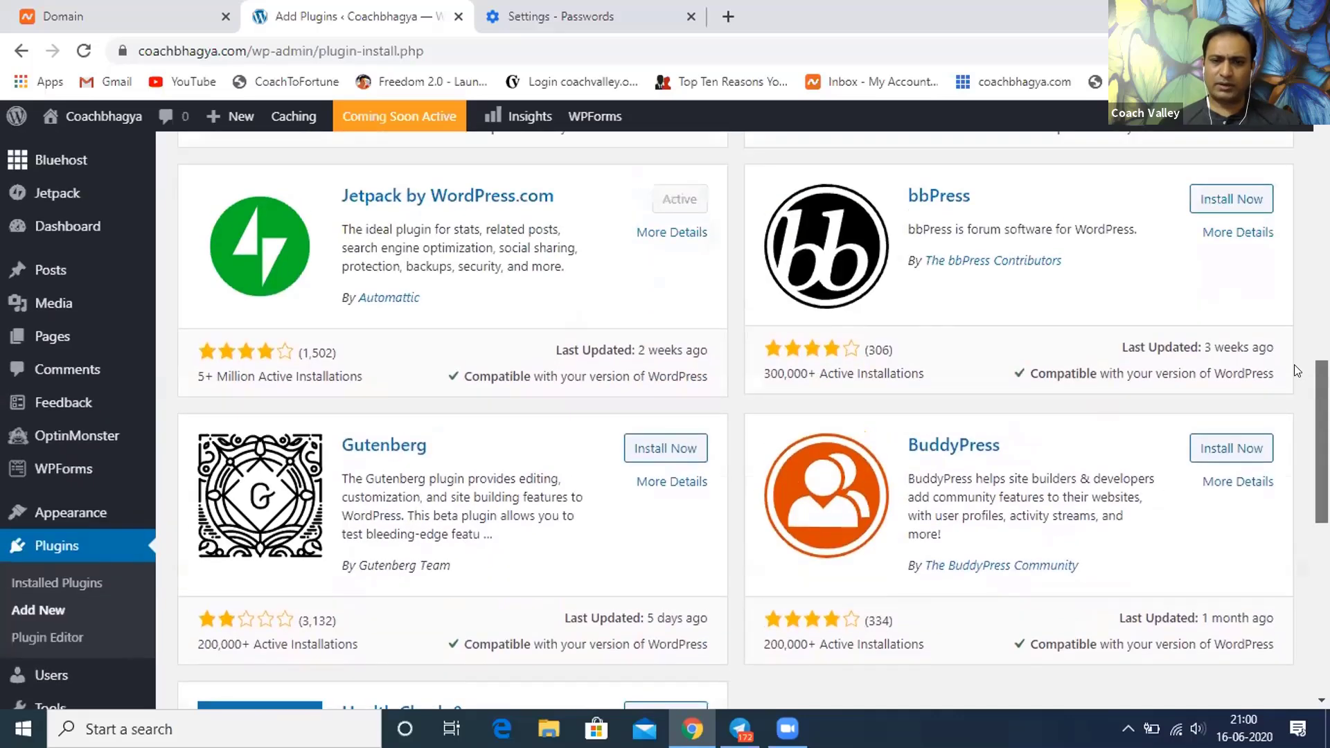
pyautogui.scroll(5, 1294, 365)
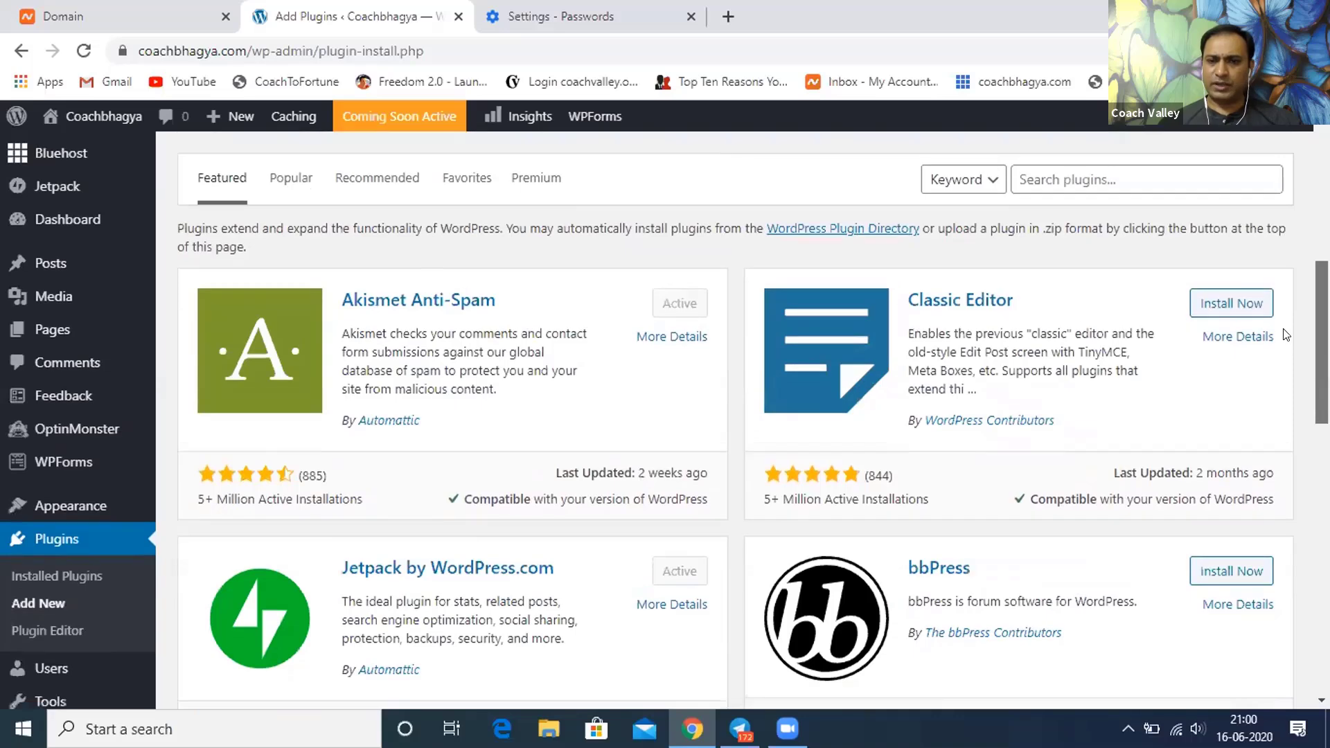
pyautogui.scroll(-14, 1284, 320)
pyautogui.scroll(11, 1275, 263)
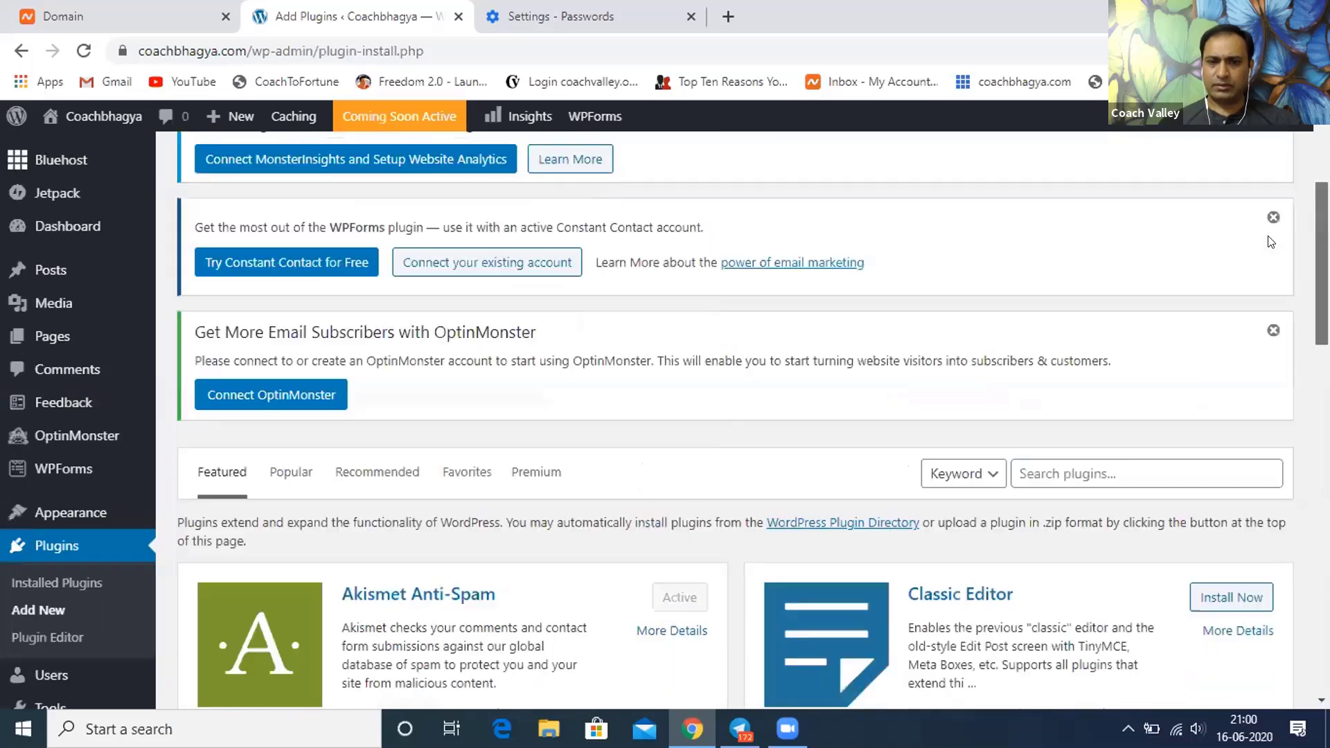
pyautogui.scroll(4, 1272, 242)
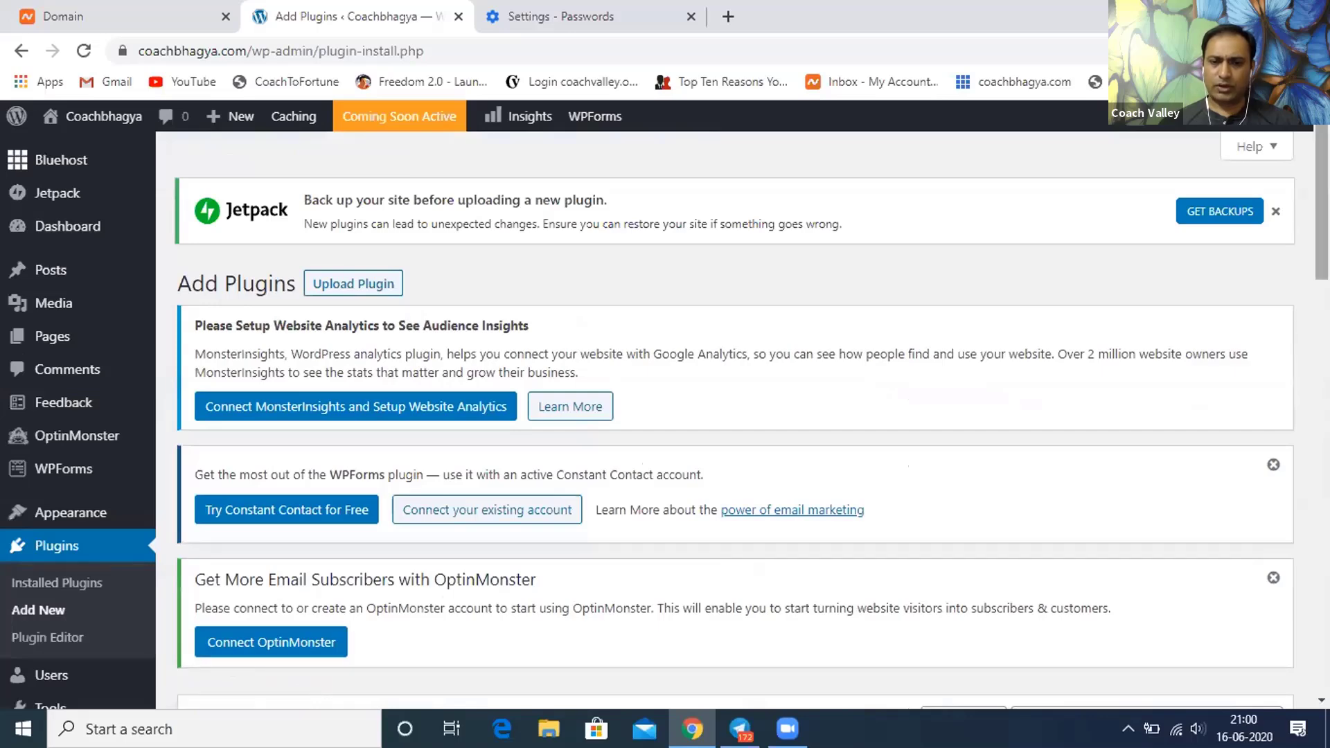
# - Search the plugin directory for Astra, and install and activate the Starter Templates plugin by Brainstorm Force
pyautogui.scroll(-6, 753, 421)
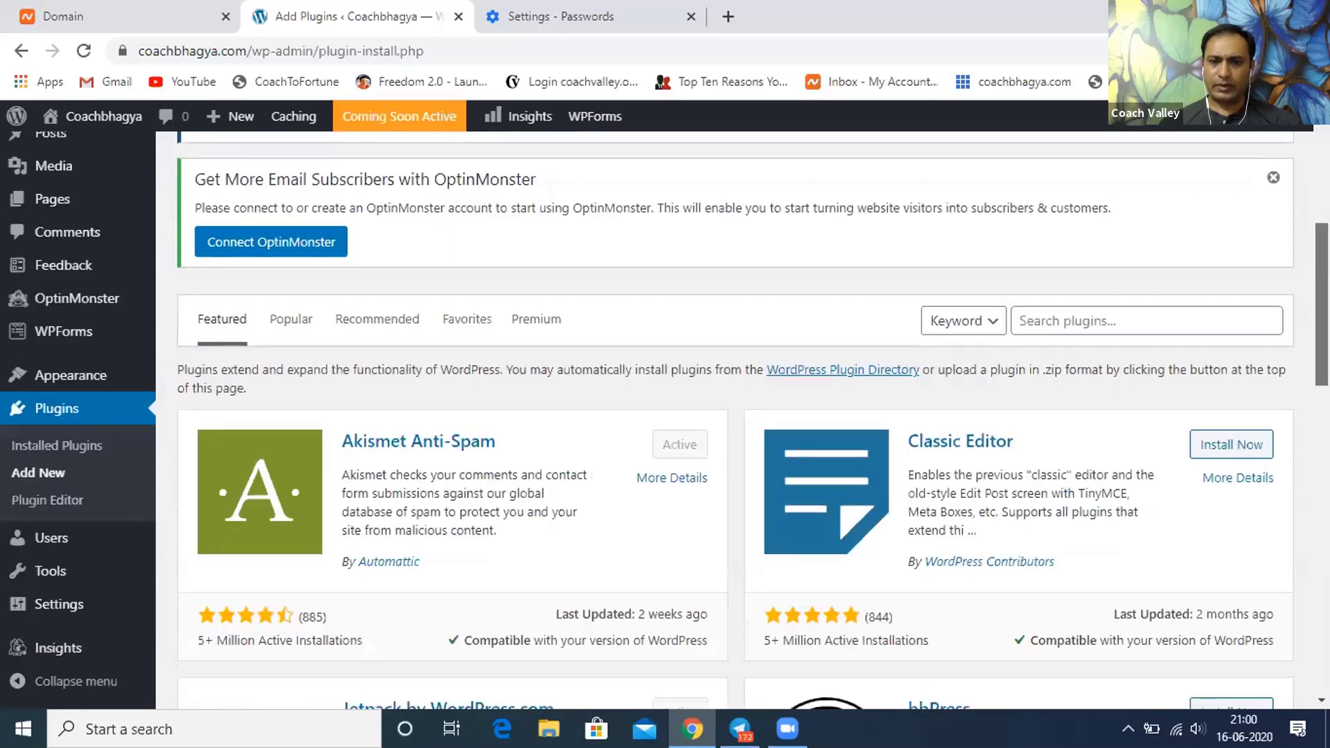
pyautogui.scroll(-1, 1024, 277)
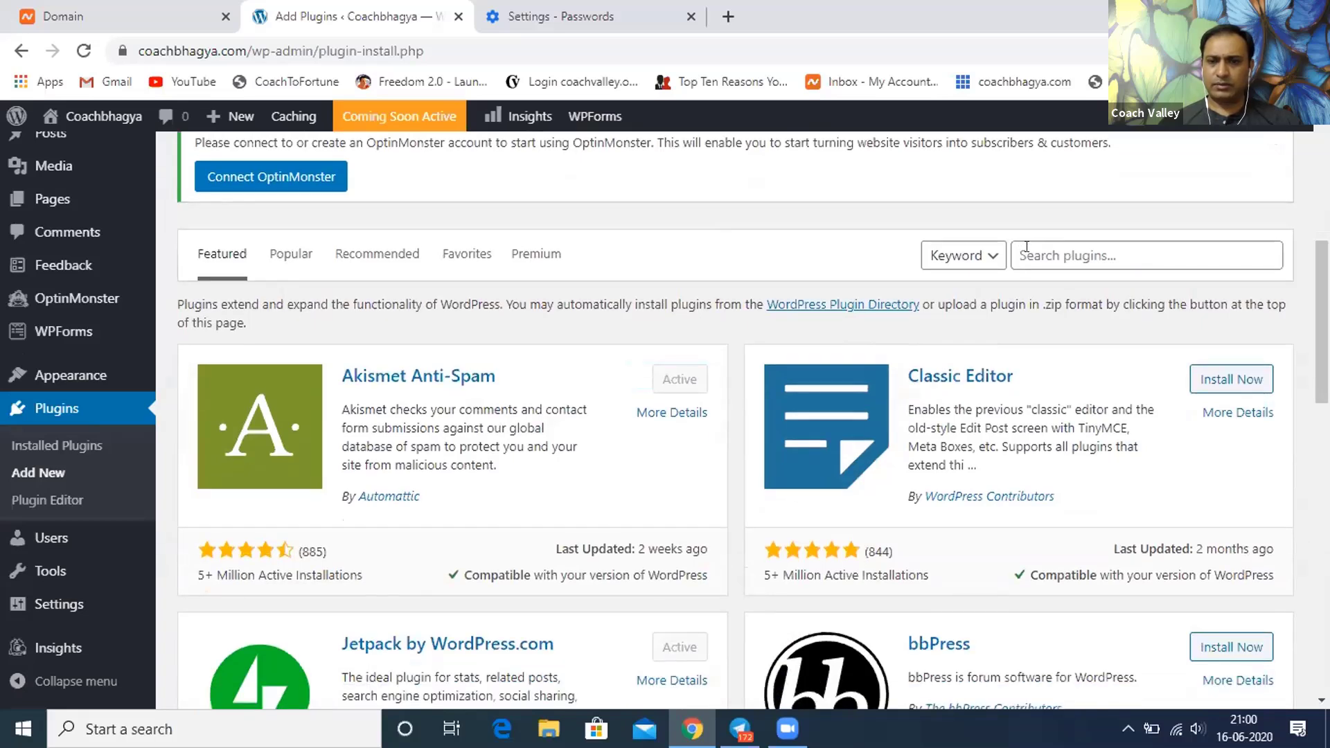
pyautogui.click(1027, 248)
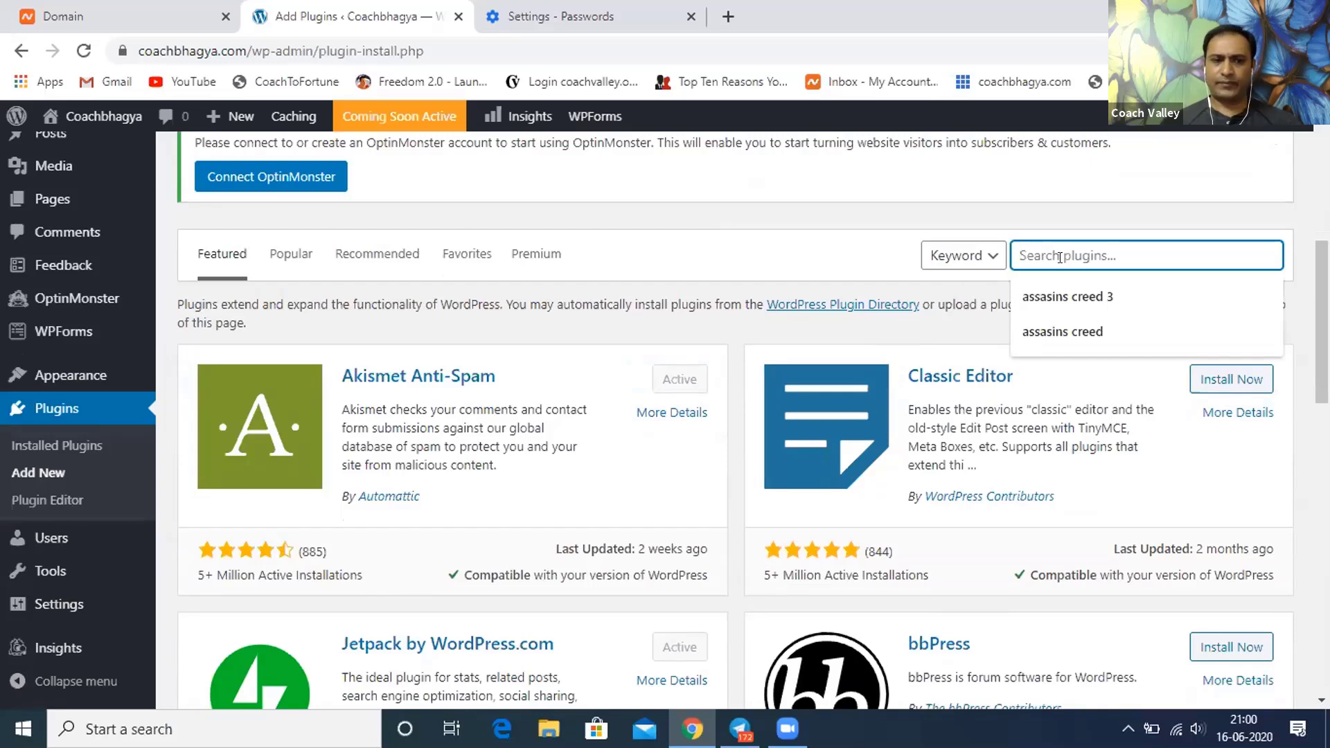
pyautogui.write('A')
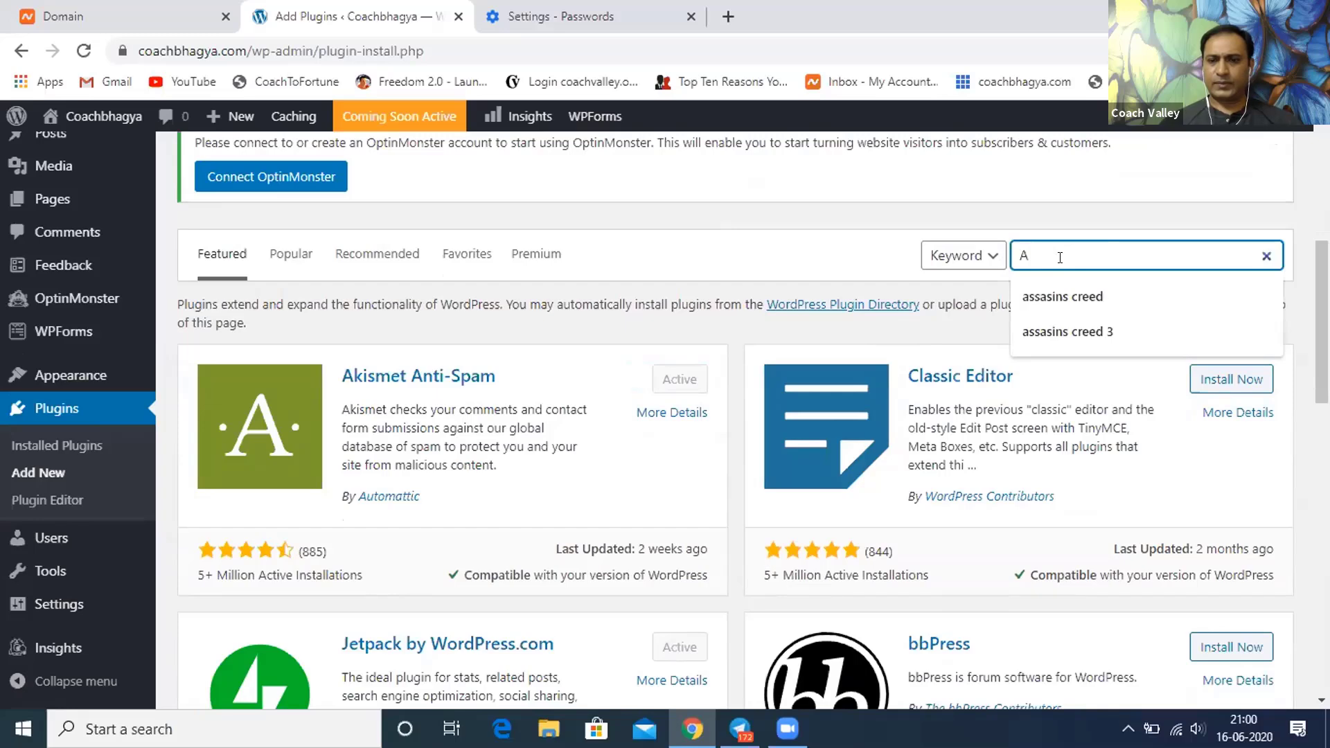
pyautogui.write('stra')
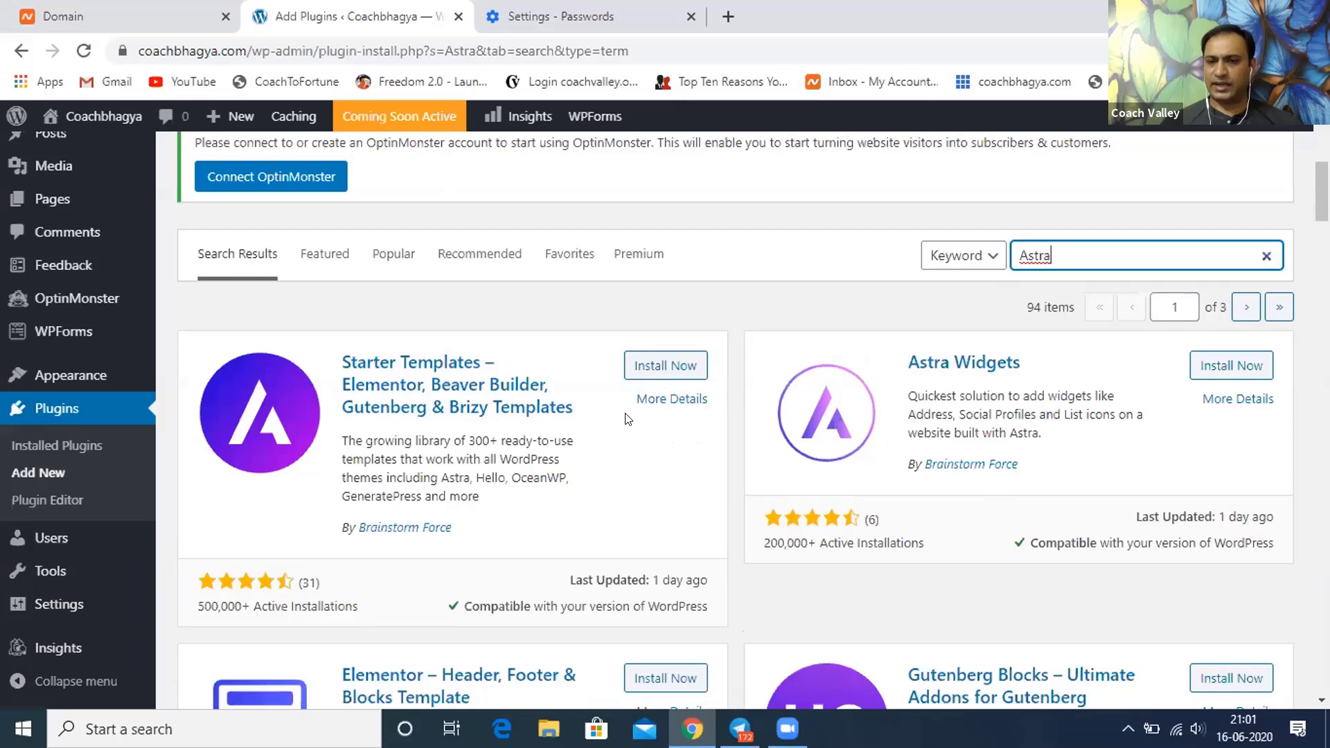
pyautogui.click(650, 368)
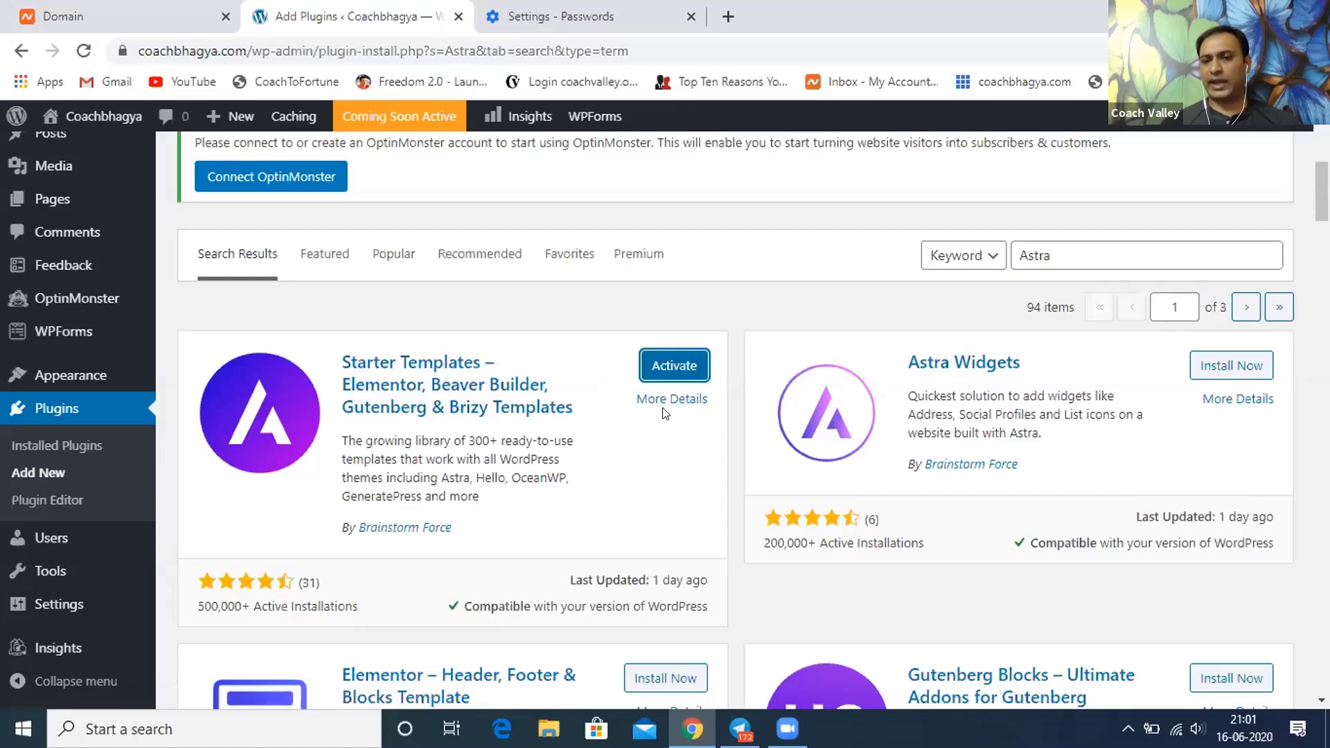
pyautogui.click(669, 367)
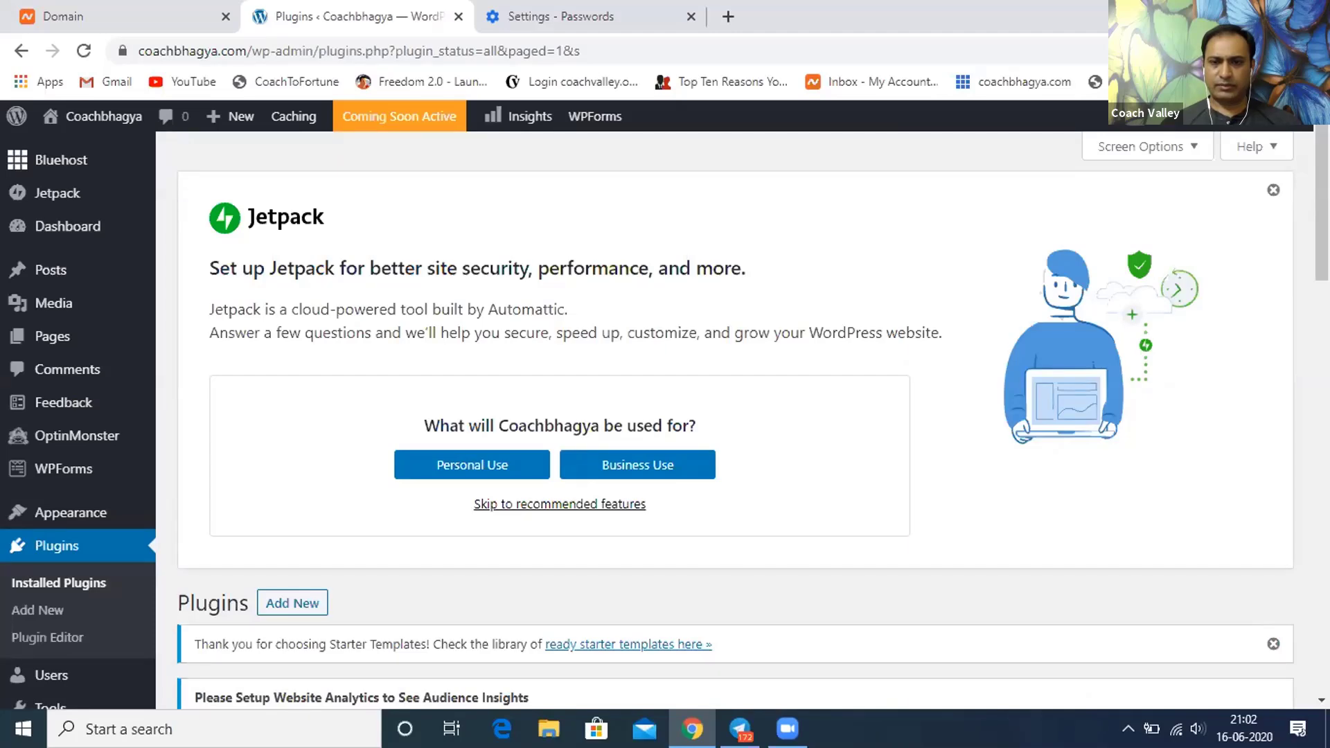
# - Review the list of installed plugins from Akismet Anti-Spam to WPForms Lite, checking that Starter Templates is among them
pyautogui.scroll(-4, 1042, 282)
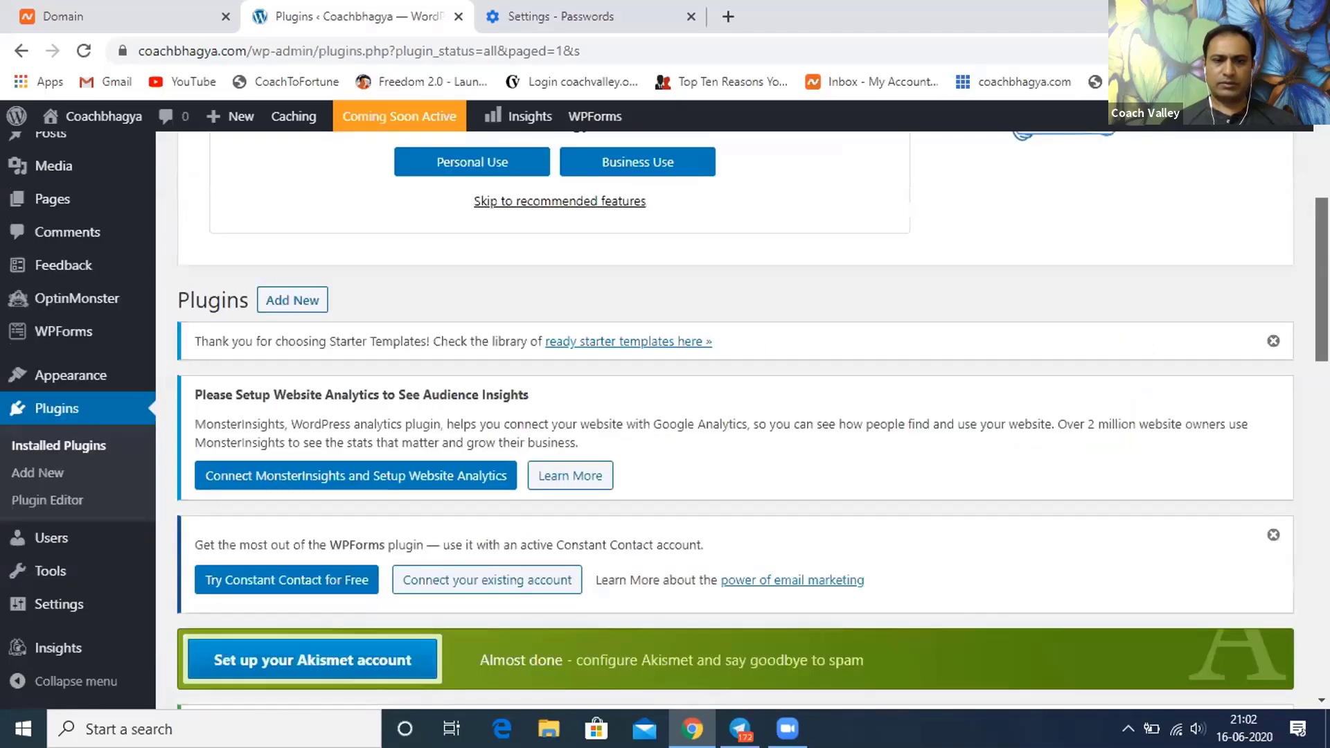
pyautogui.scroll(-2, 734, 416)
pyautogui.scroll(-7, 753, 423)
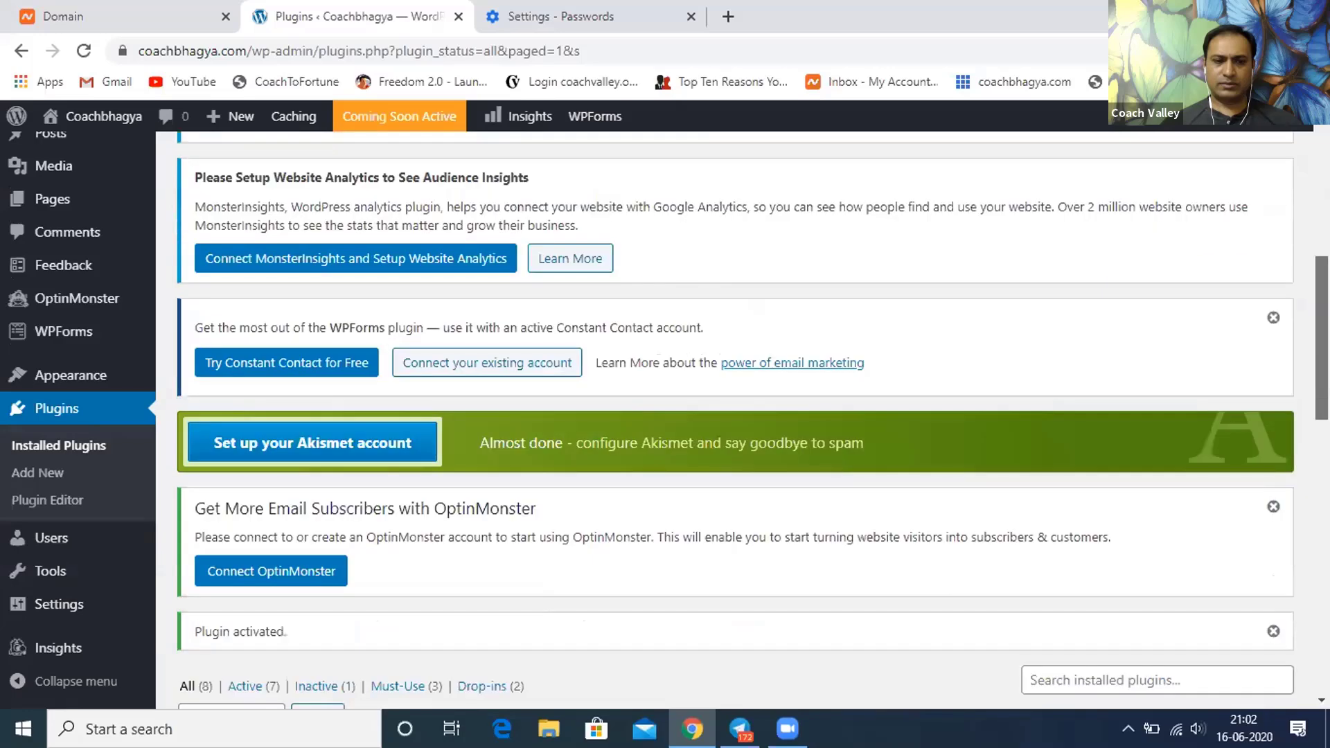
pyautogui.scroll(-3, 752, 422)
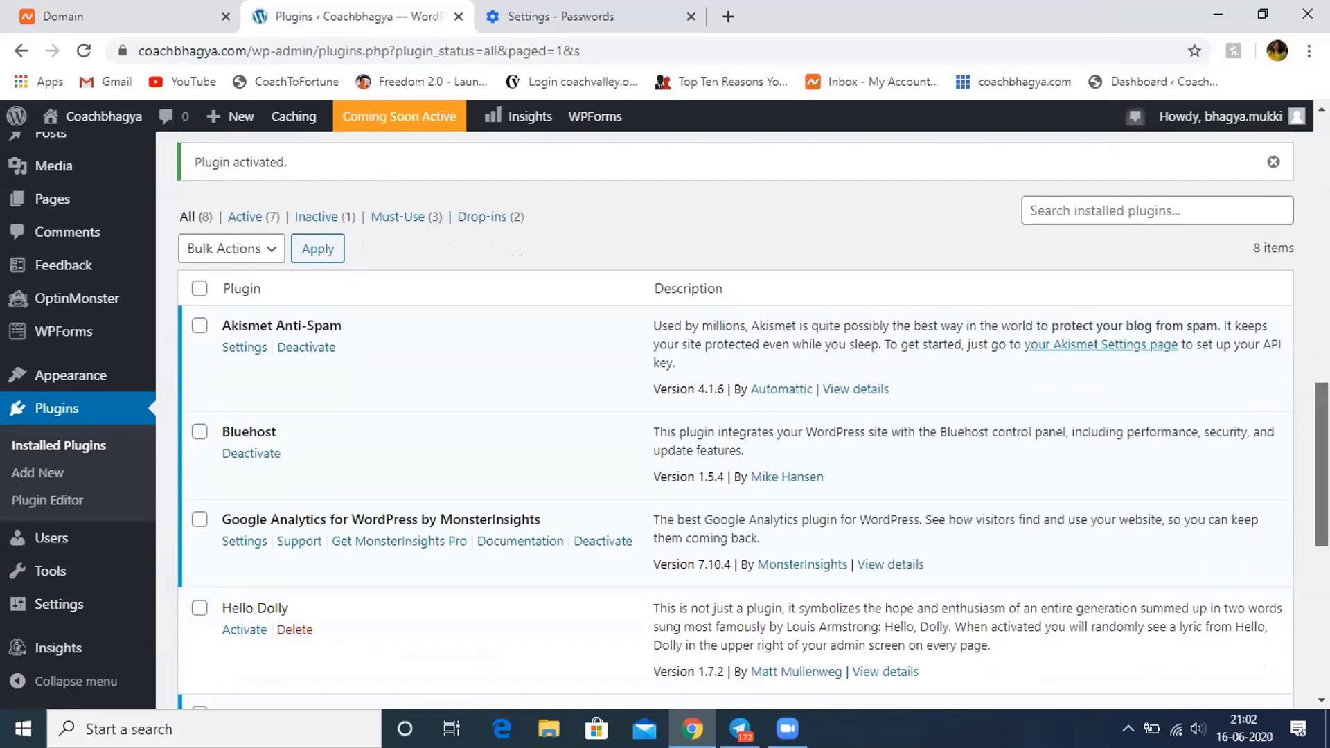
pyautogui.scroll(-3, 734, 415)
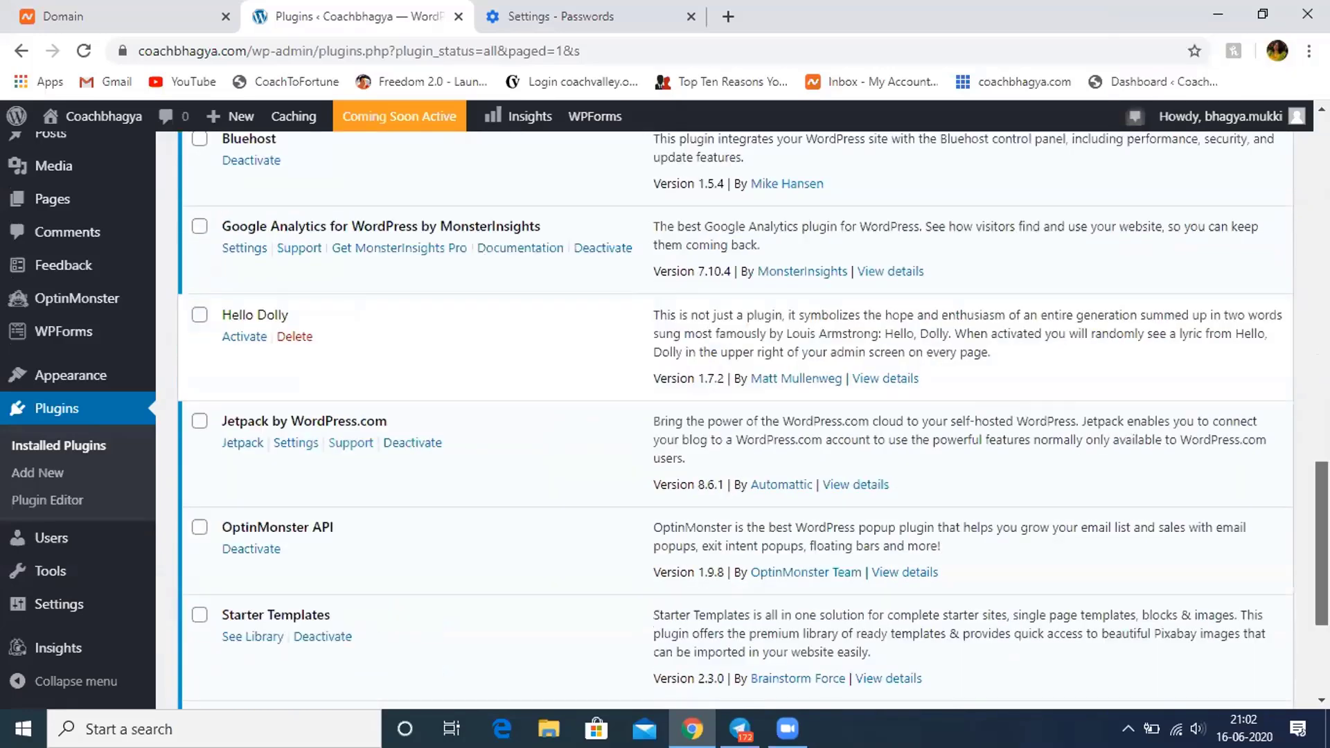
pyautogui.scroll(-4, 735, 416)
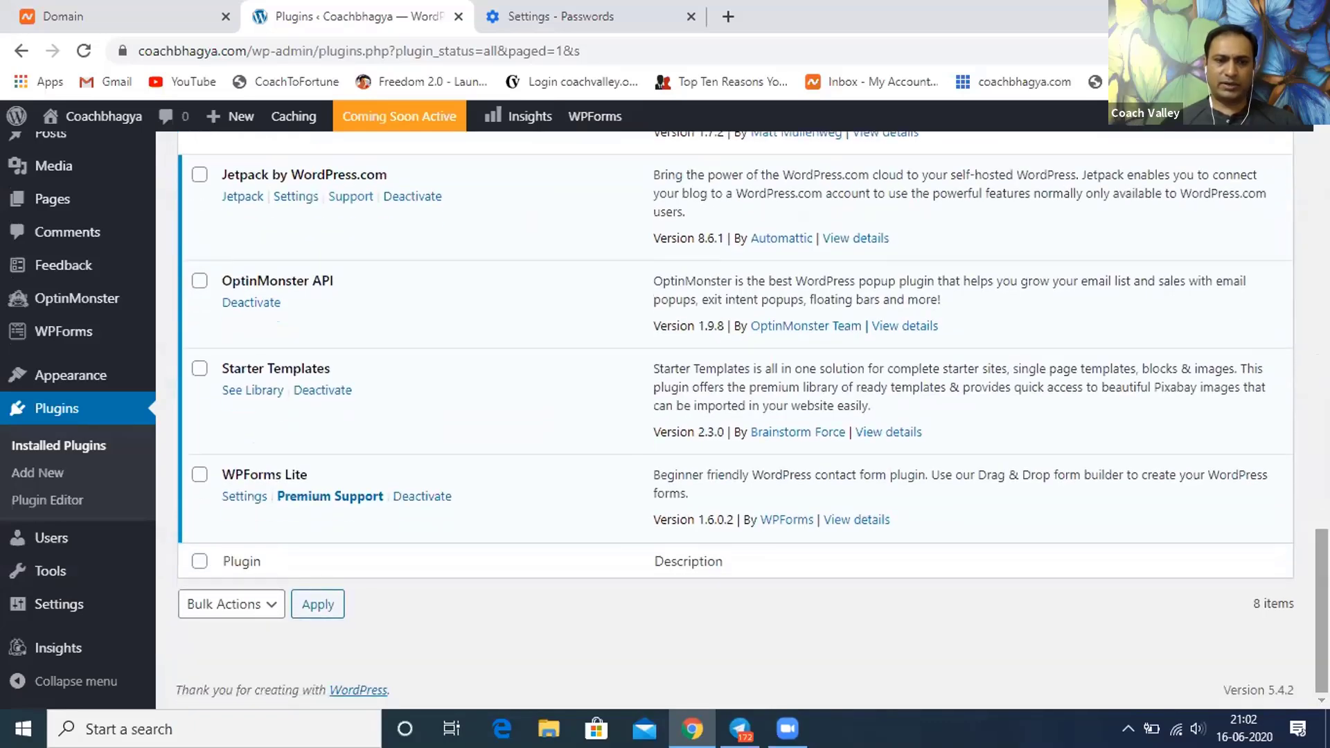
pyautogui.scroll(2, 734, 416)
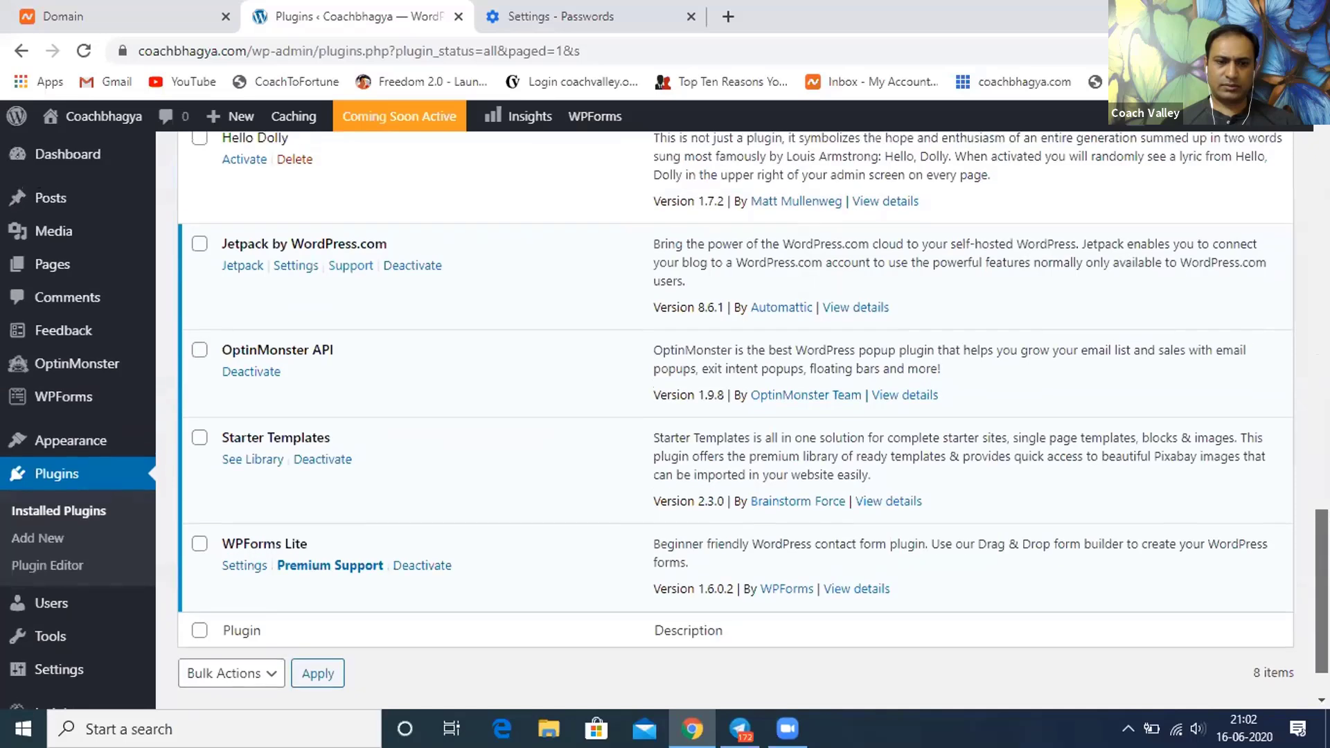
pyautogui.scroll(5, 1303, 487)
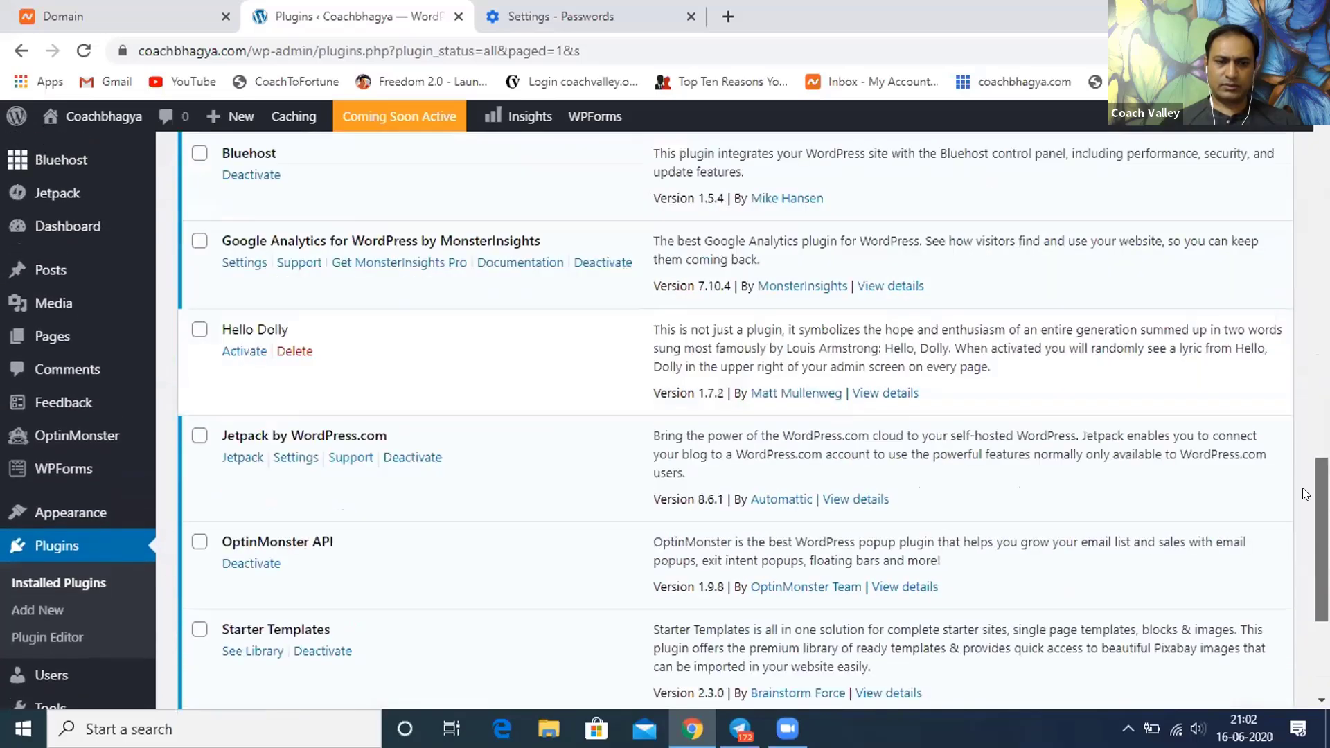
pyautogui.scroll(5, 1300, 469)
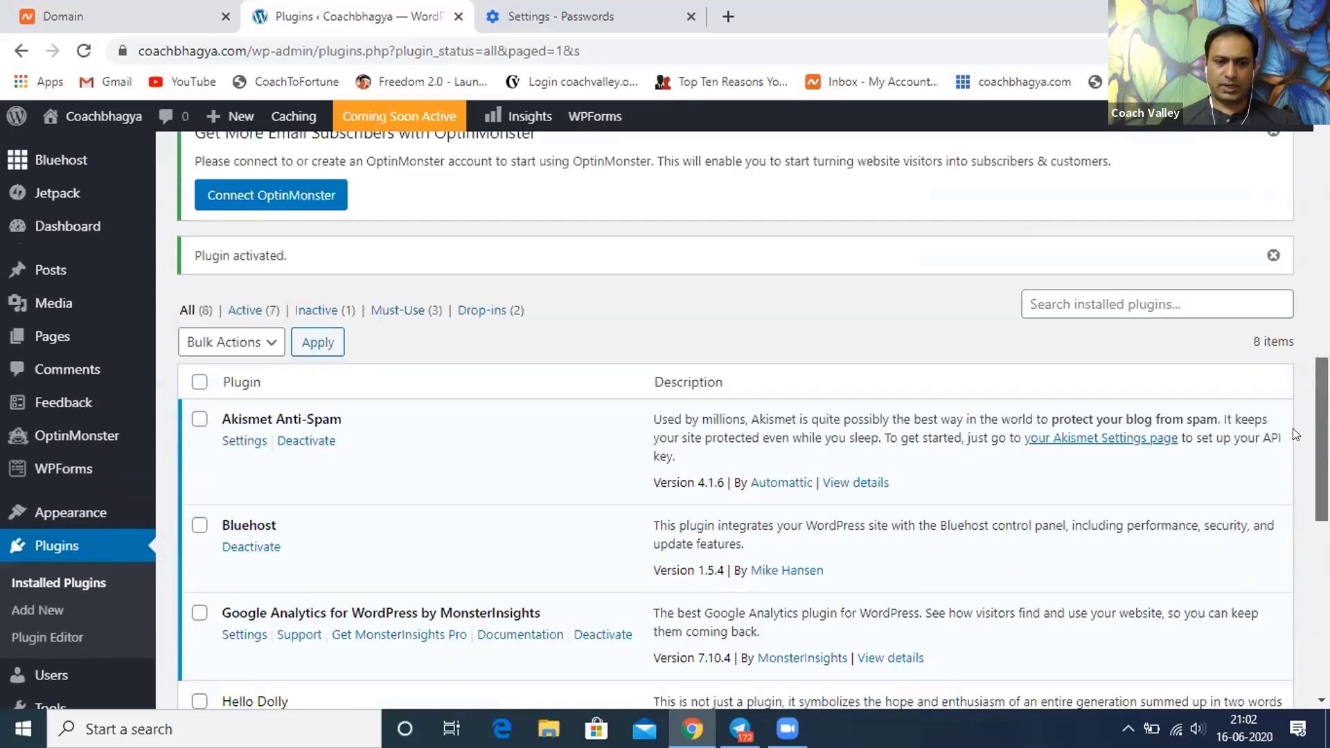
pyautogui.scroll(1, 1286, 420)
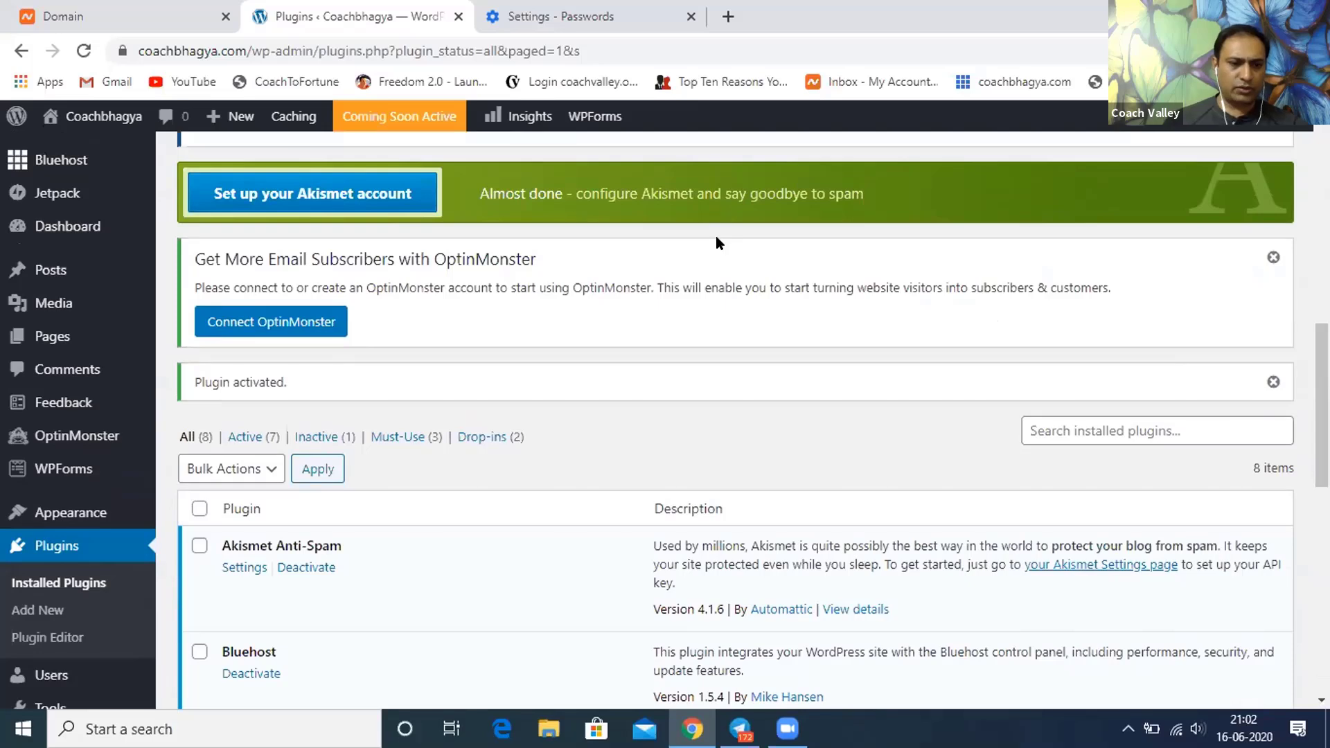
pyautogui.moveTo(103, 514)
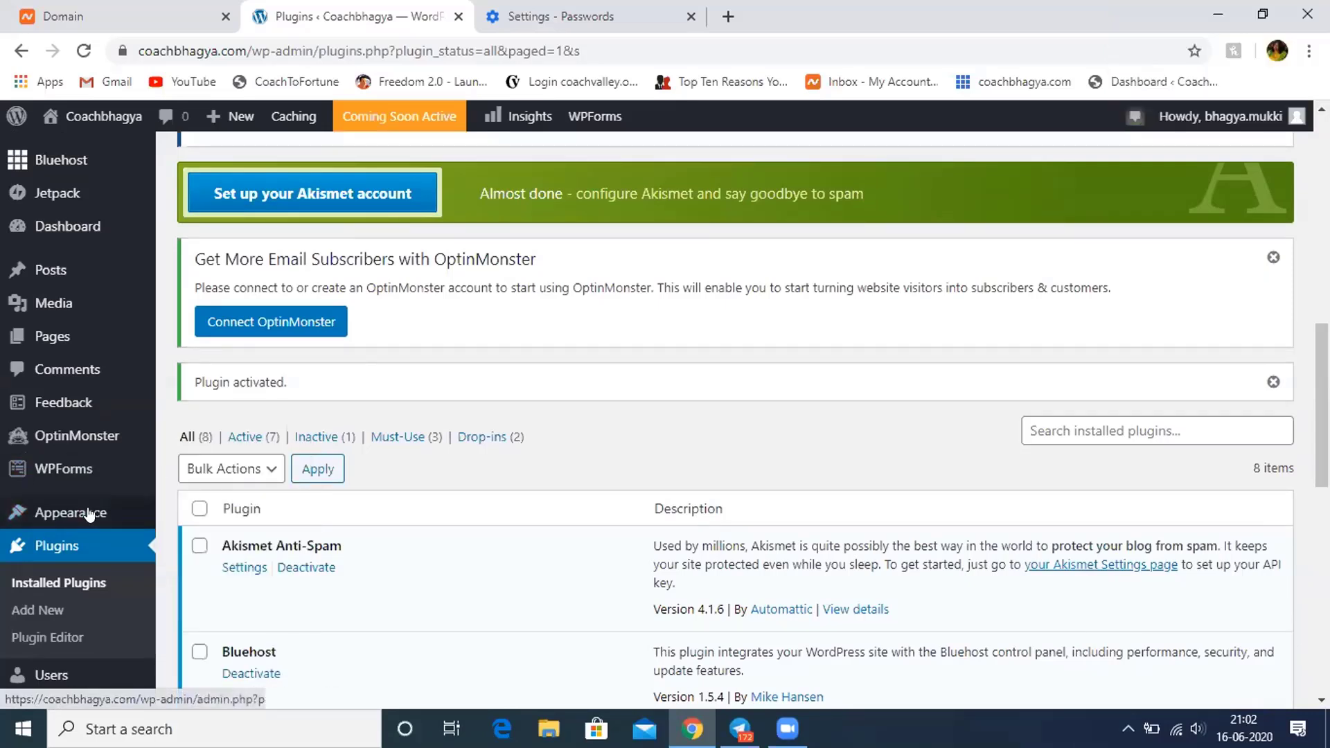
# - Open the Starter Templates library under the site's appearance settings and choose Elementor as the page builder
pyautogui.click(215, 626)
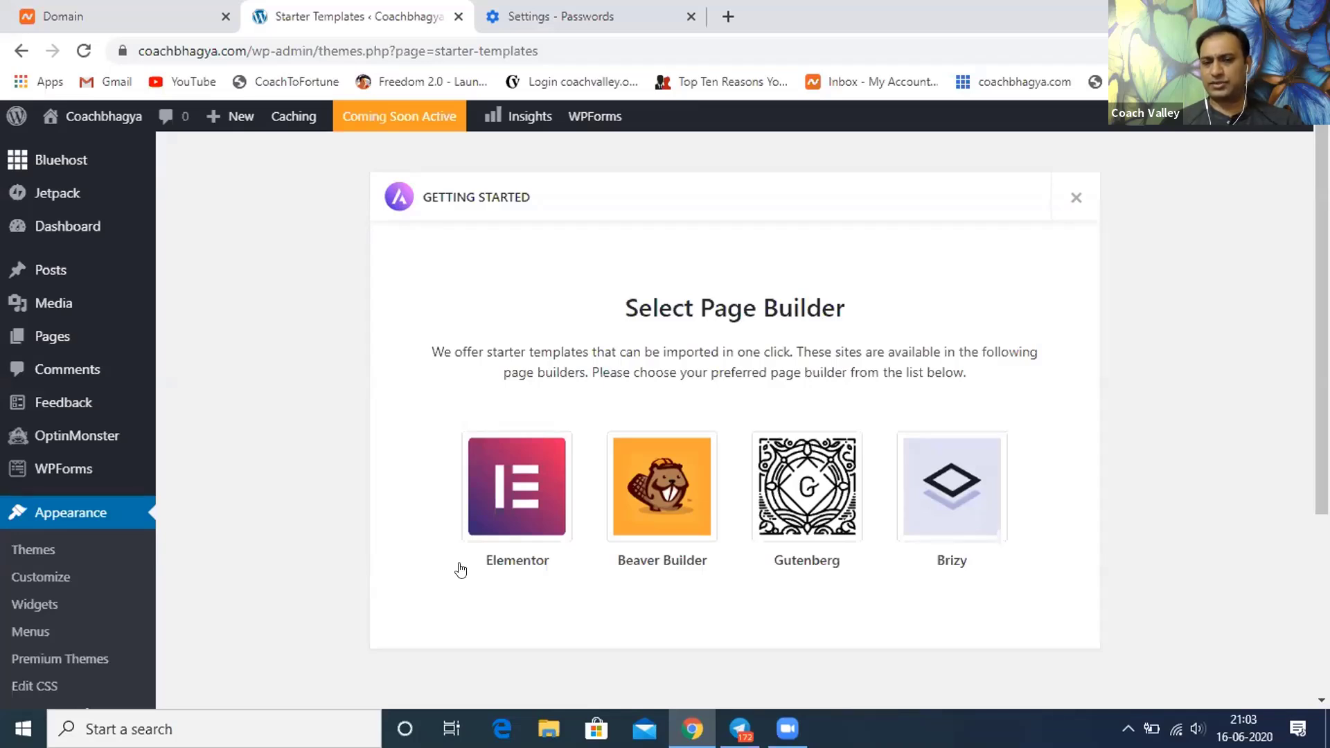
pyautogui.click(528, 497)
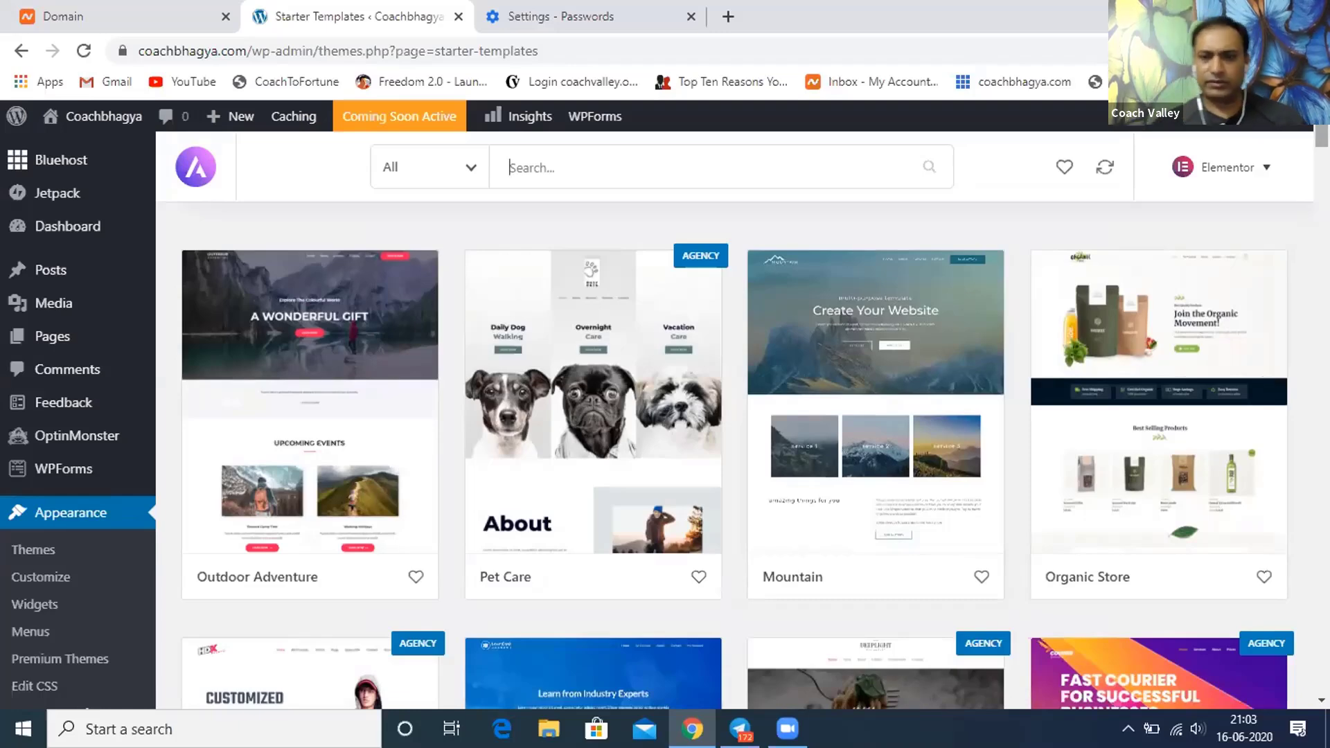
# - Browse the Elementor starter templates from Outdoor Adventure and Pet Care through to the travel and personal trainer designs
pyautogui.scroll(-1, 648, 420)
pyautogui.scroll(-7, 735, 450)
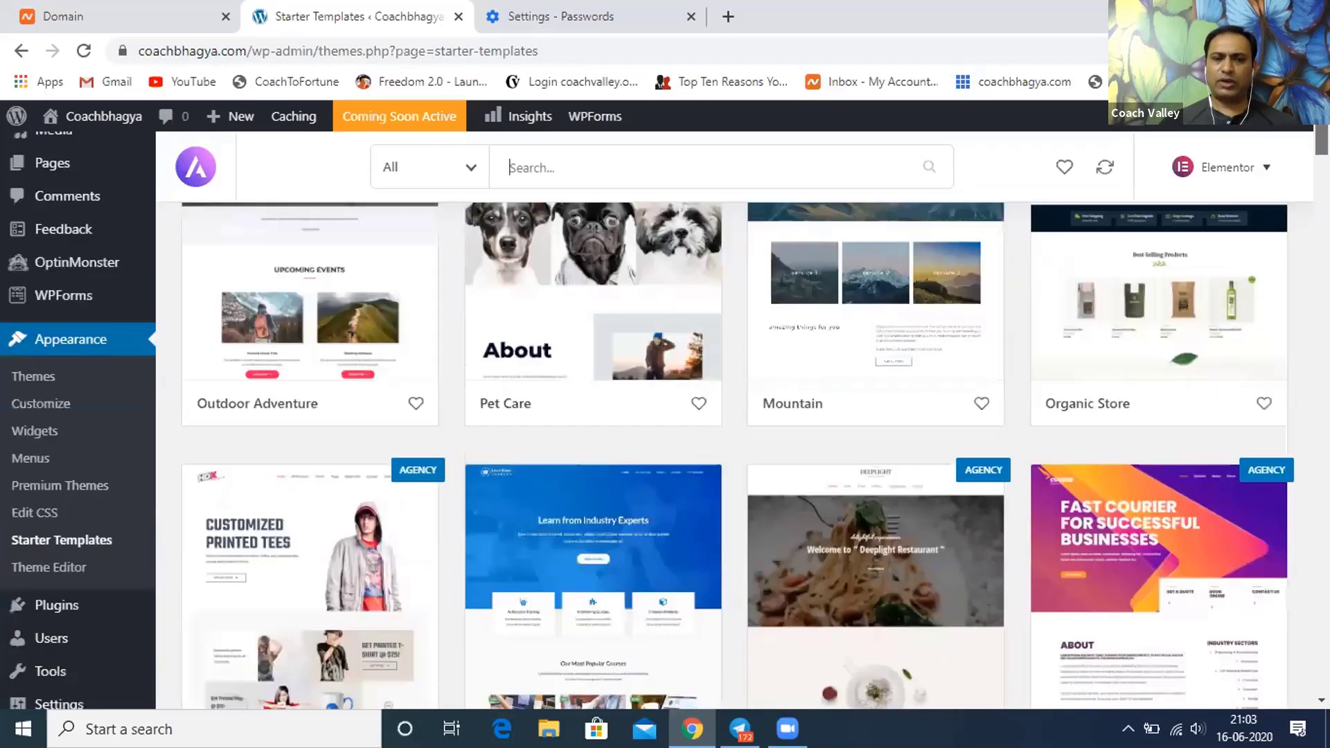
pyautogui.scroll(-2, 735, 450)
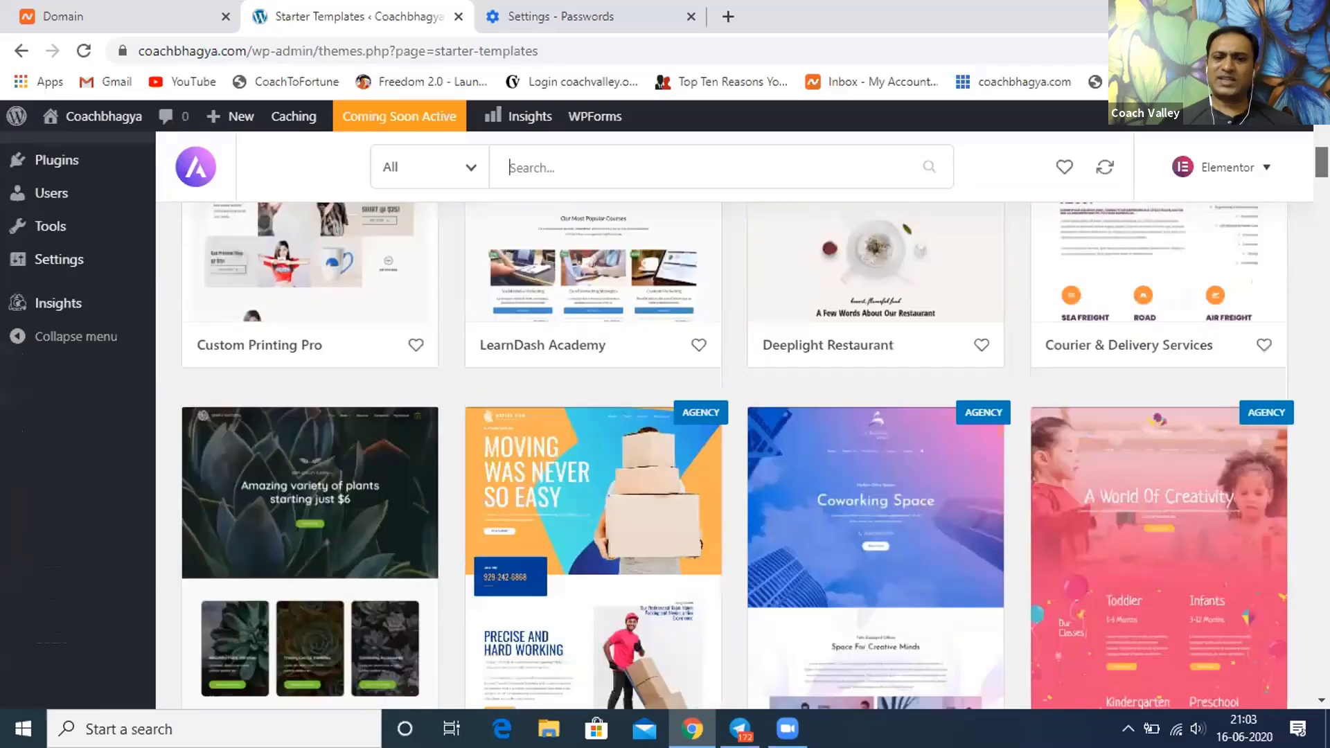
pyautogui.scroll(-3, 734, 450)
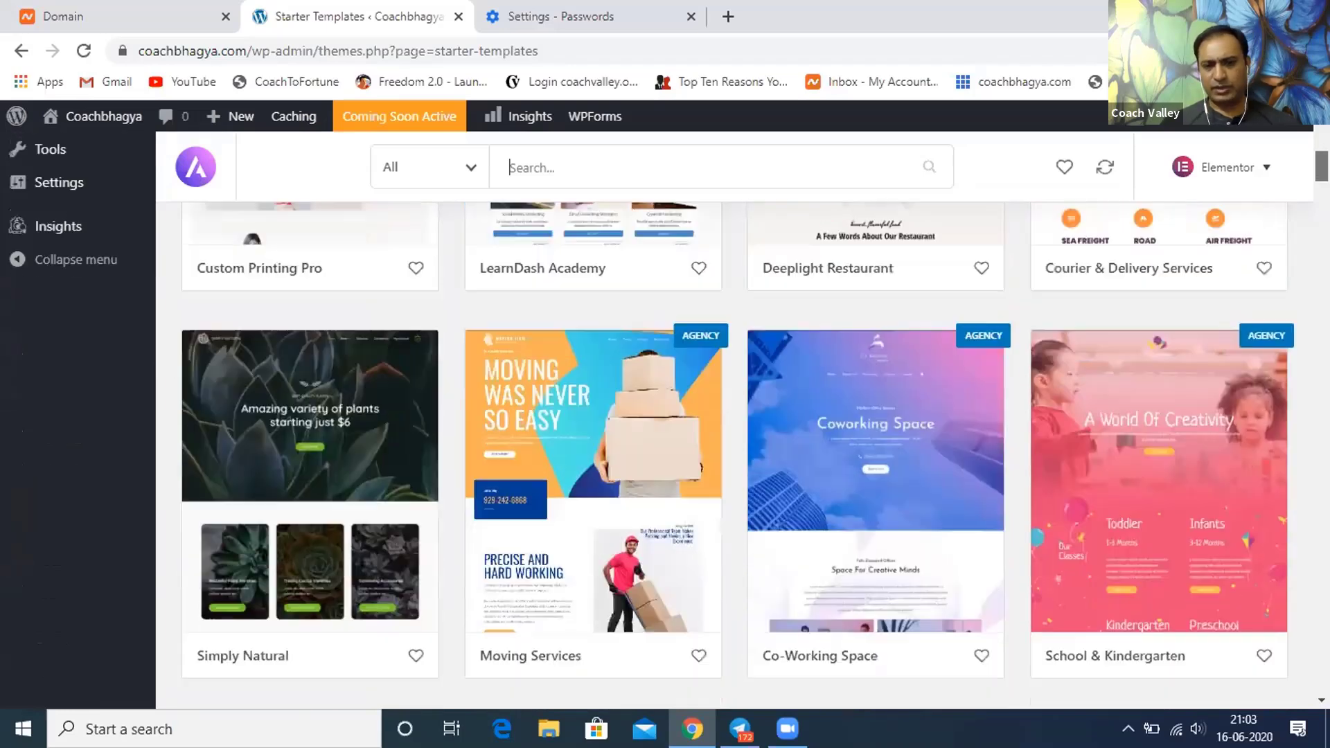
pyautogui.scroll(-1, 735, 451)
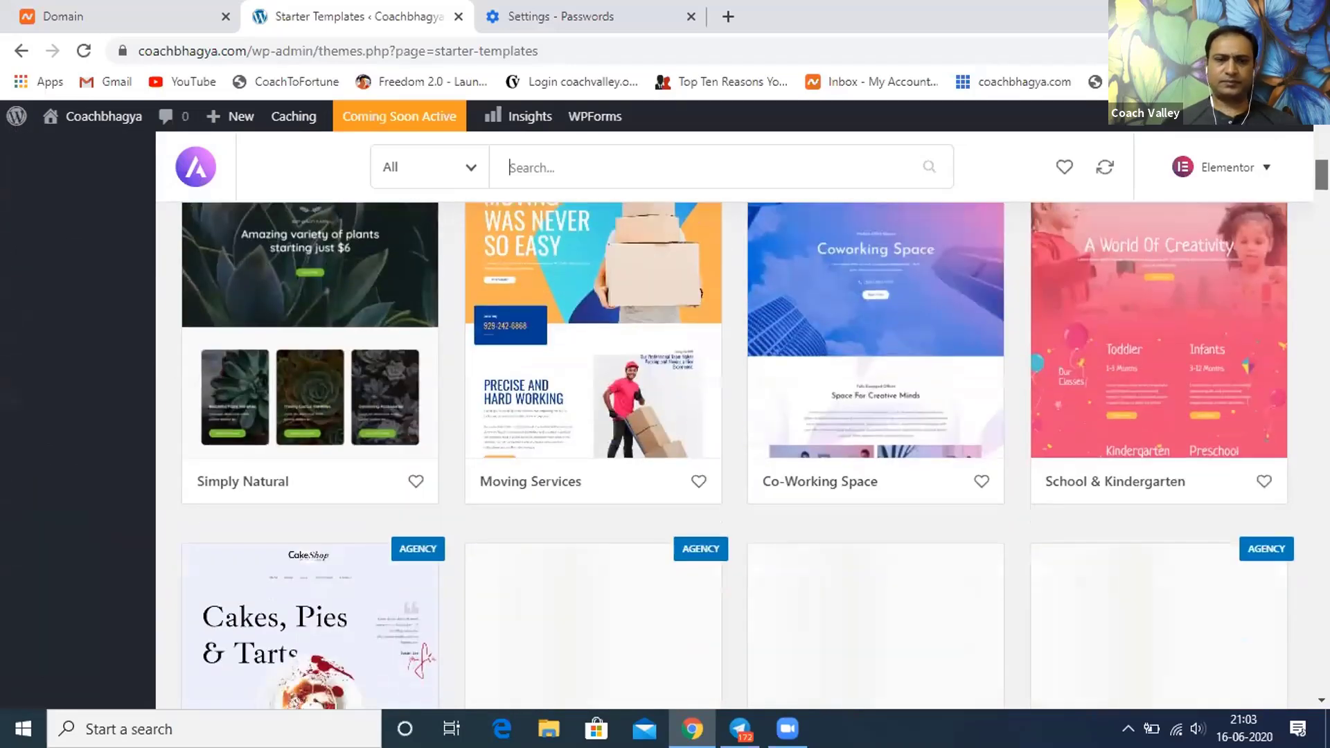
pyautogui.scroll(-1, 734, 450)
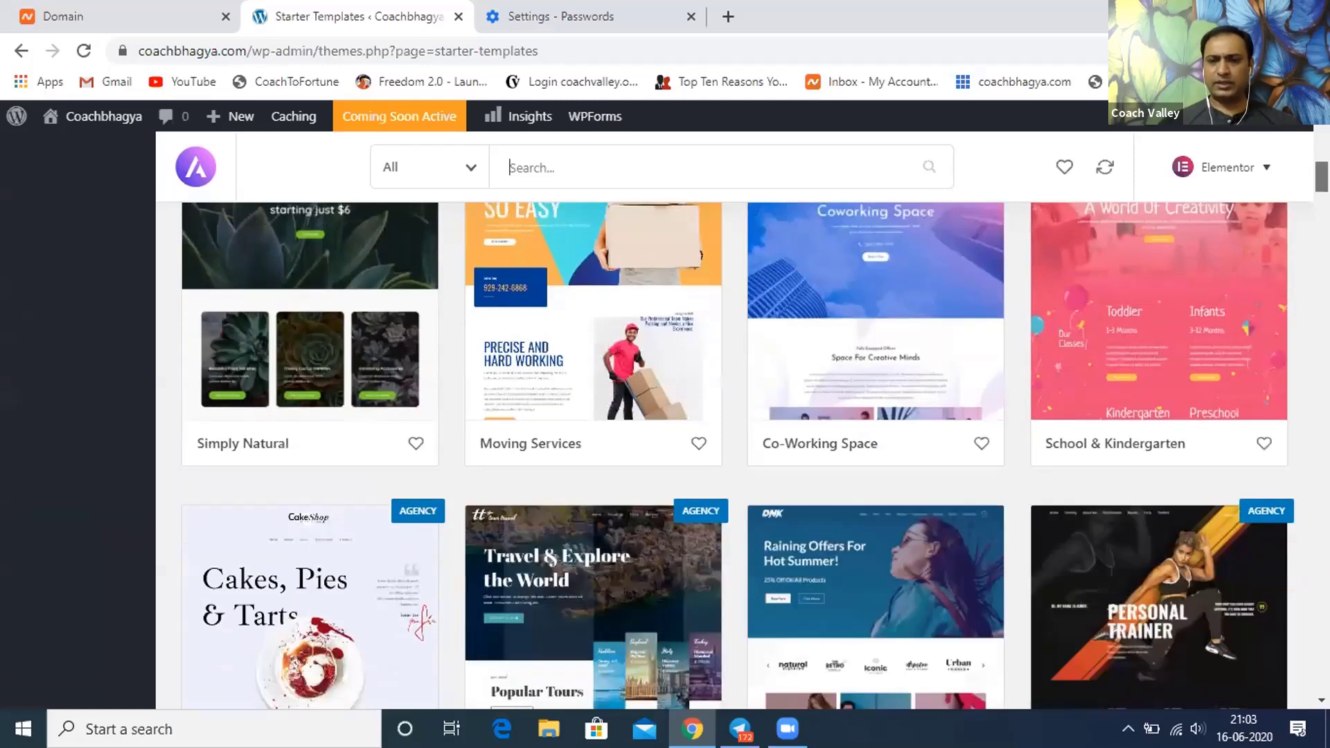
pyautogui.scroll(-1, 734, 450)
pyautogui.scroll(-1, 754, 437)
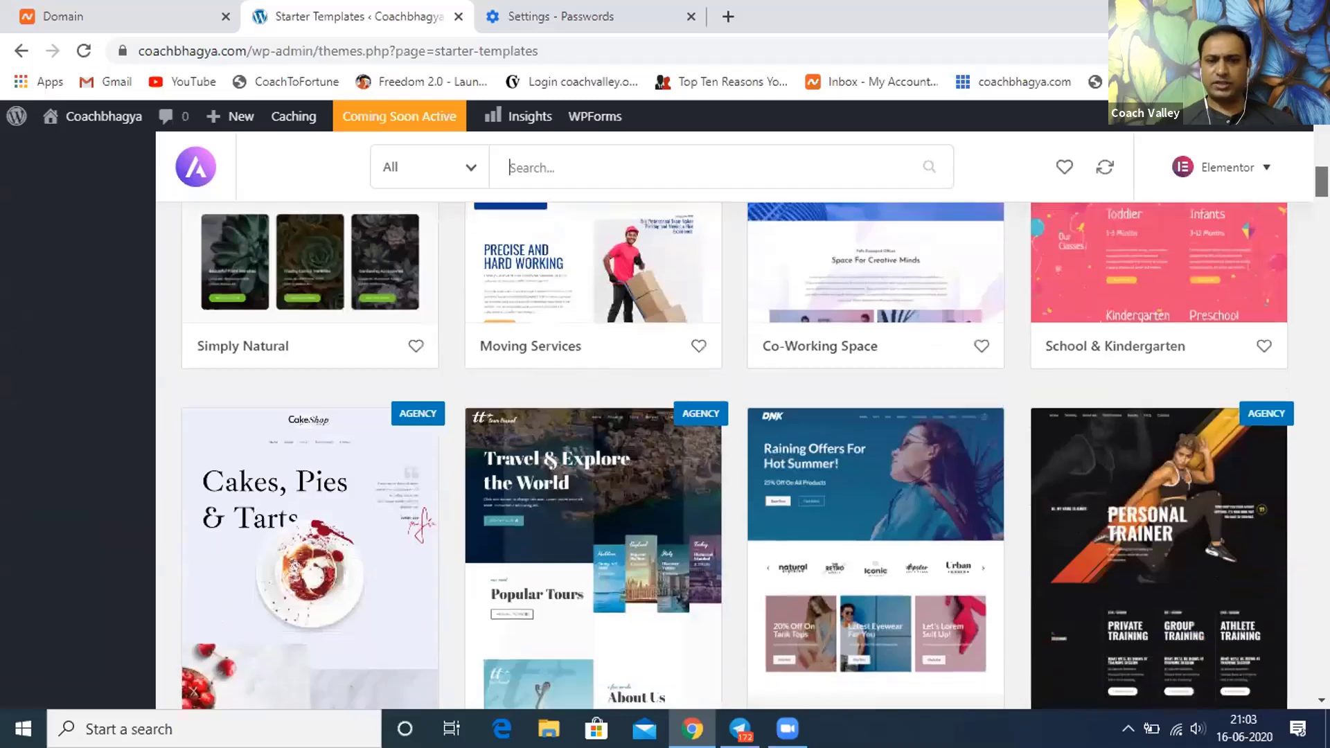
# - Search the starter templates for "life coach" and open the Motivational Speaker site template
pyautogui.click(513, 167)
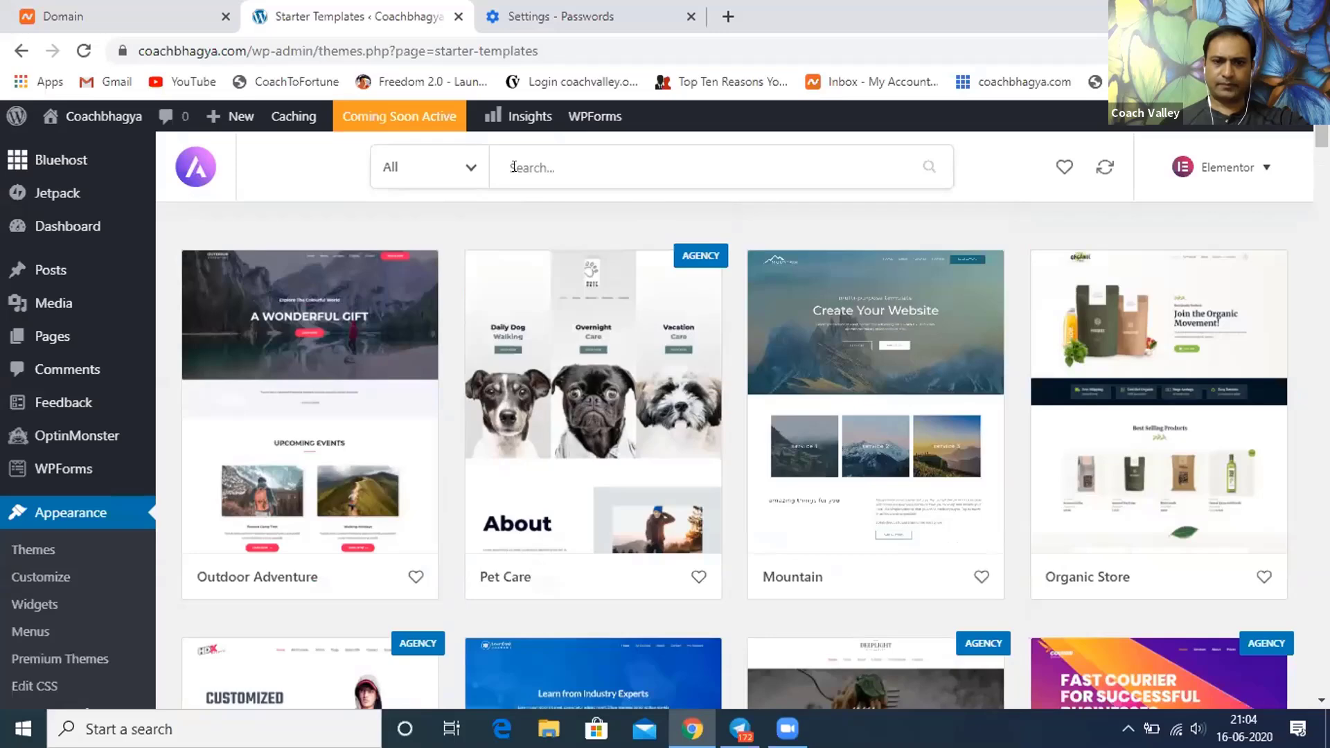
pyautogui.write('life coach')
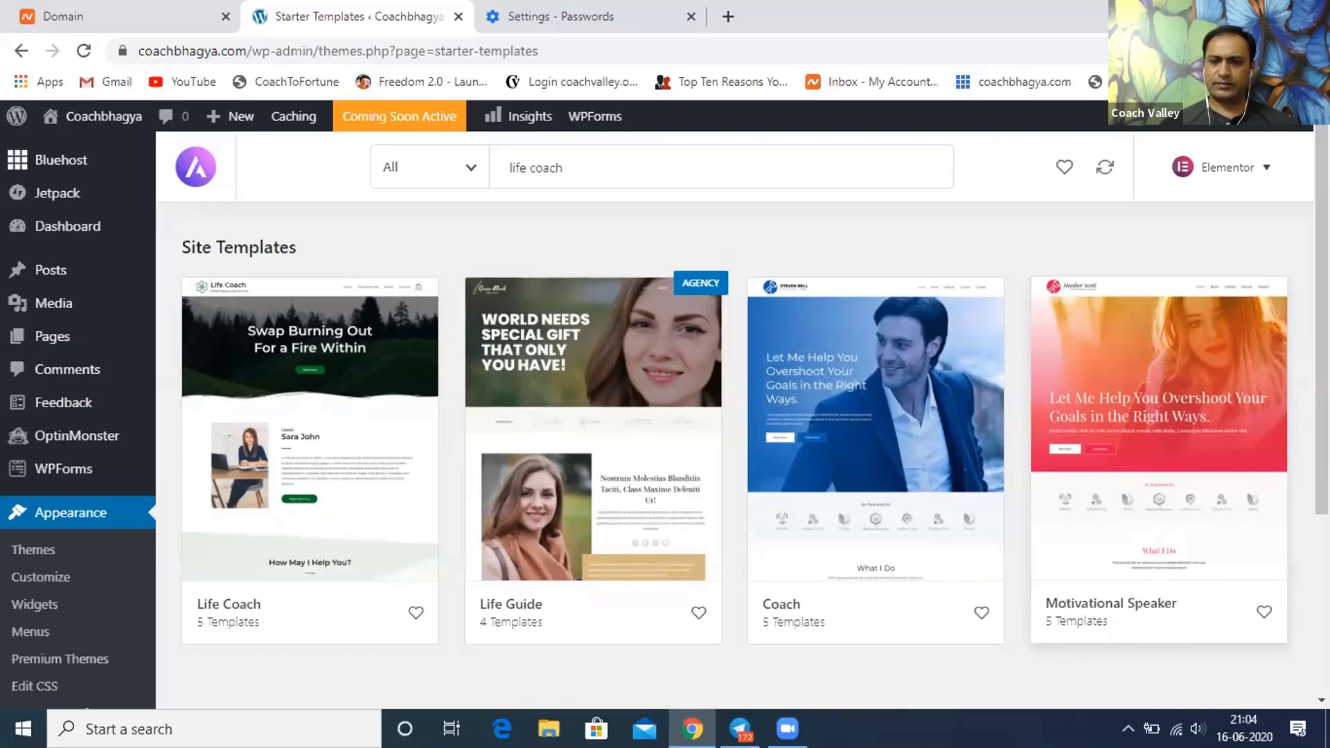
pyautogui.click(1112, 604)
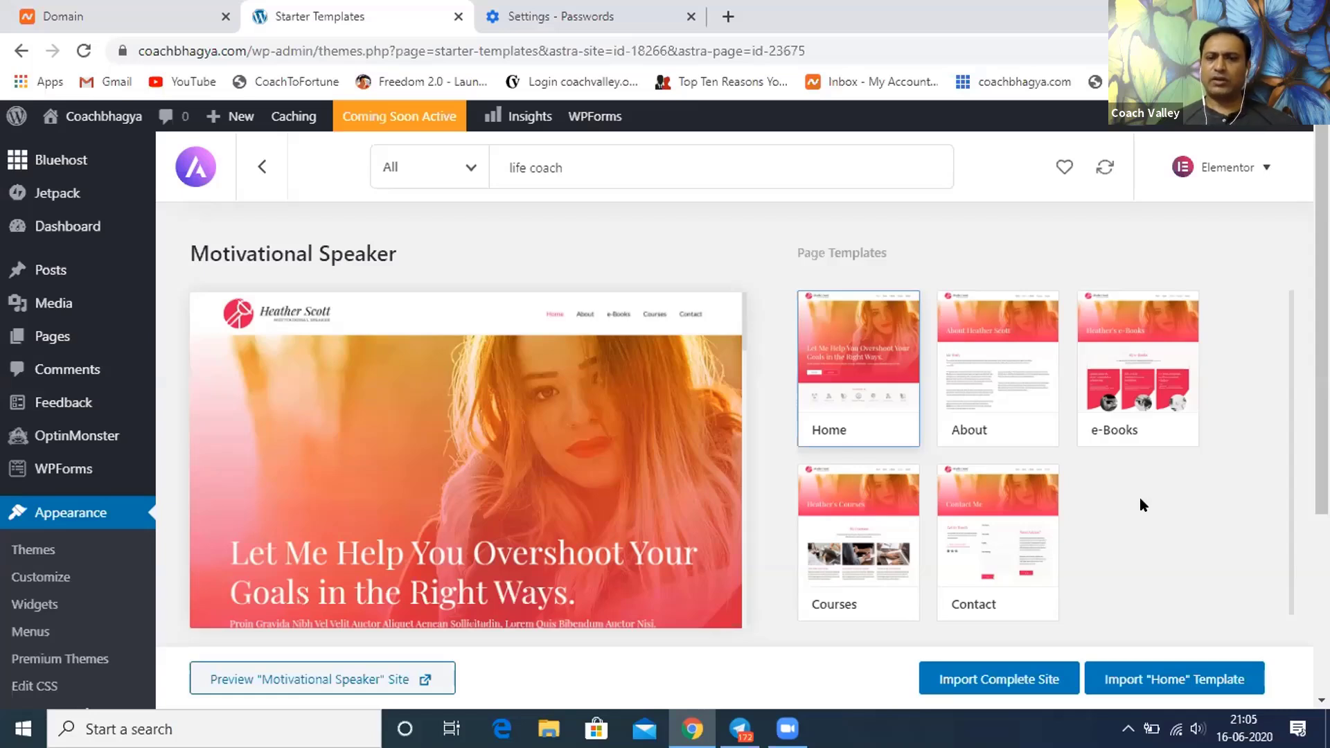
# - Preview the Motivational Speaker template's About page, from My Story through Feedback & Reviews to the Need Advice? section
pyautogui.click(979, 351)
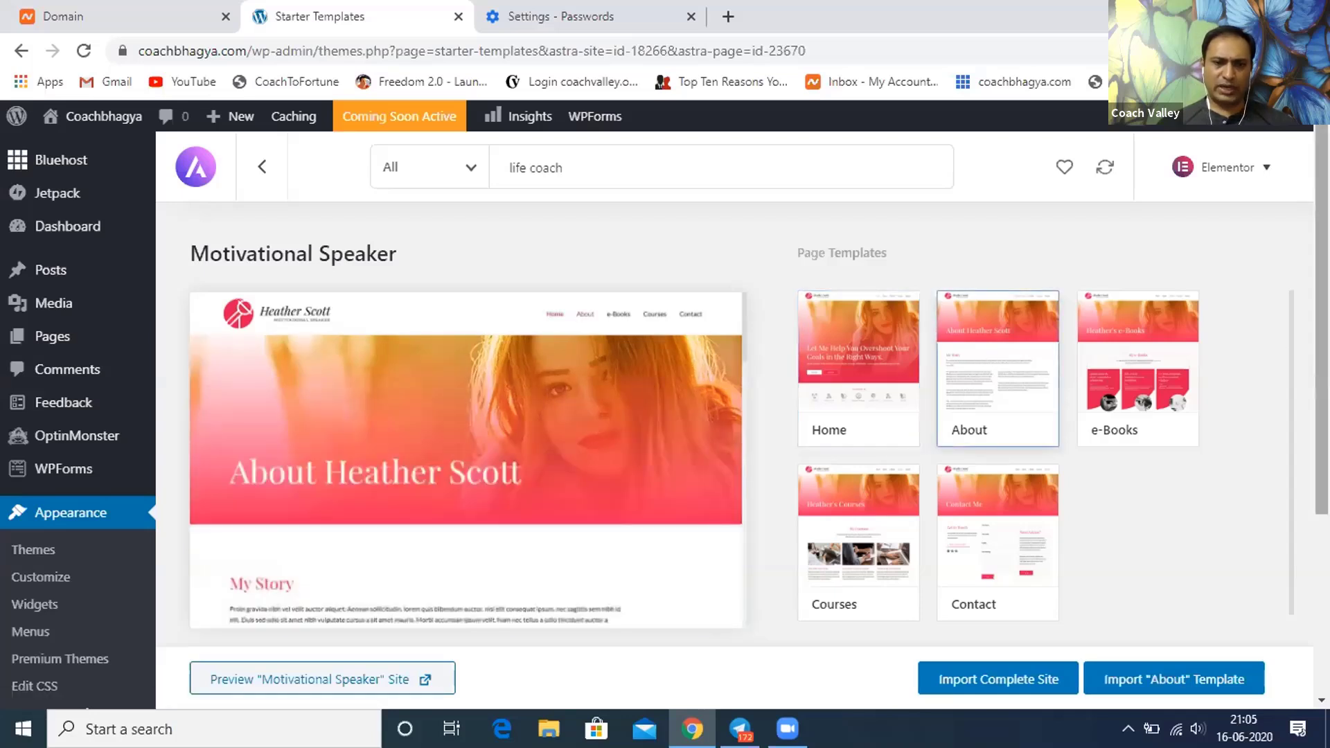
pyautogui.scroll(-1, 77, 416)
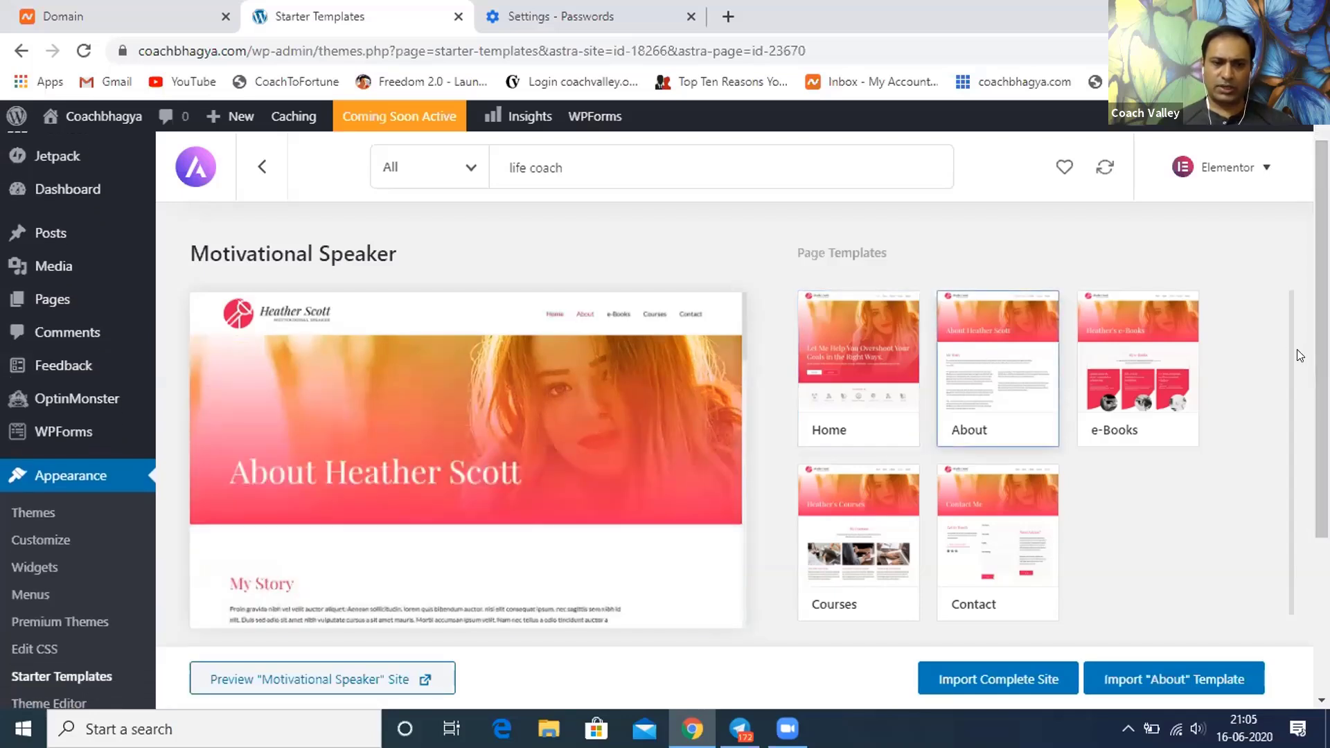
pyautogui.scroll(-1, 1293, 397)
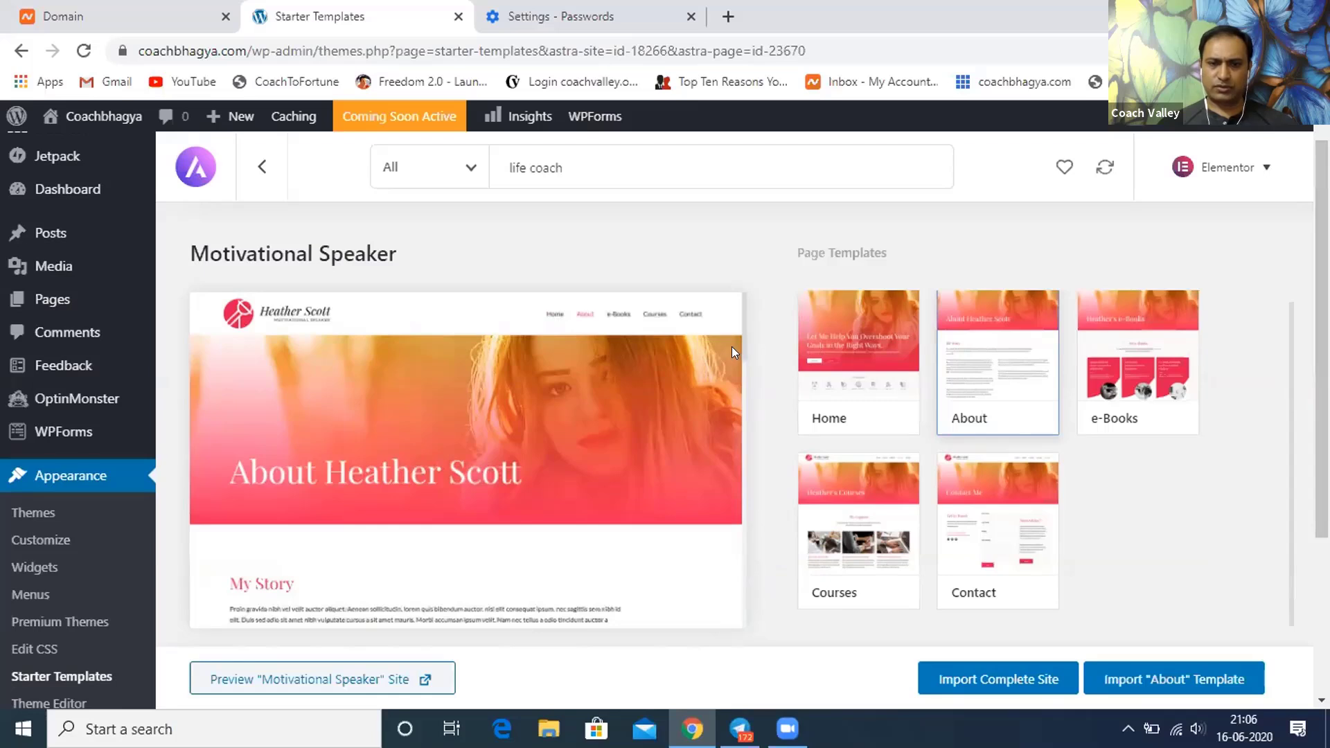
pyautogui.scroll(-3, 741, 350)
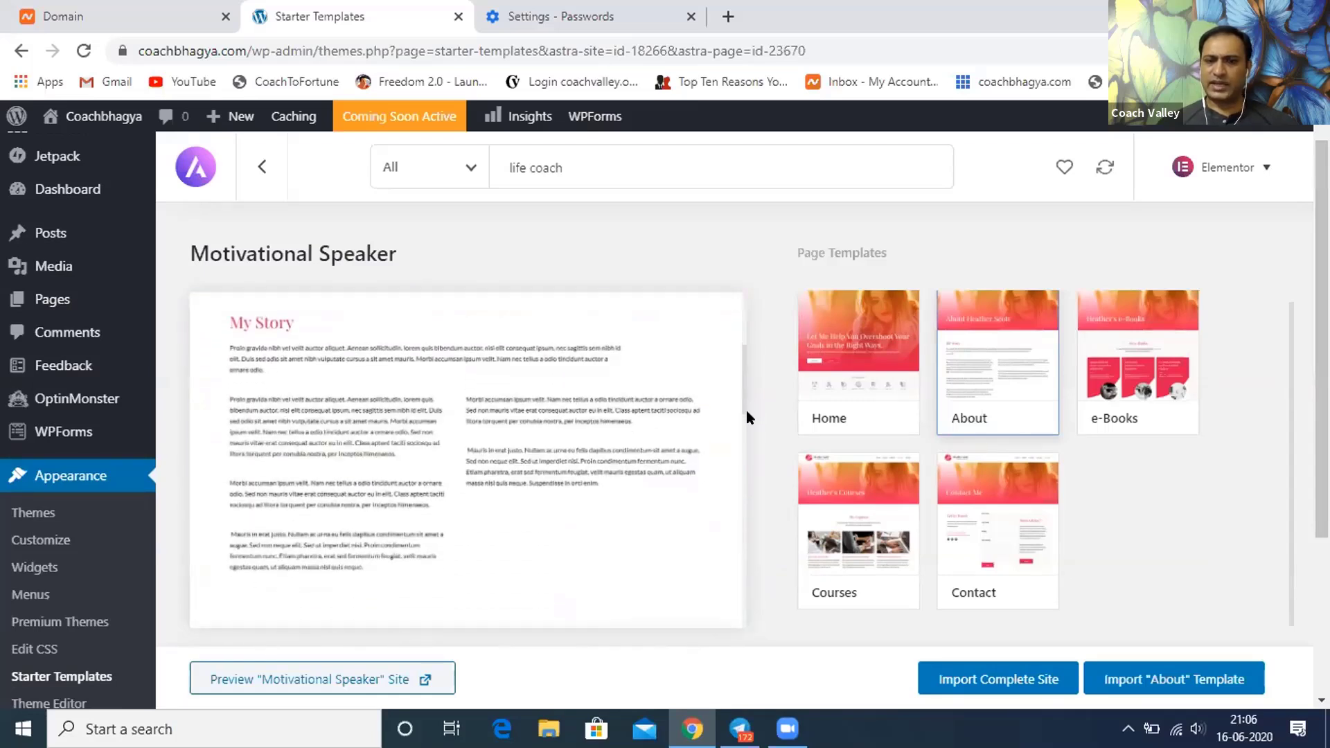
pyautogui.scroll(-1, 745, 410)
pyautogui.scroll(-2, 743, 413)
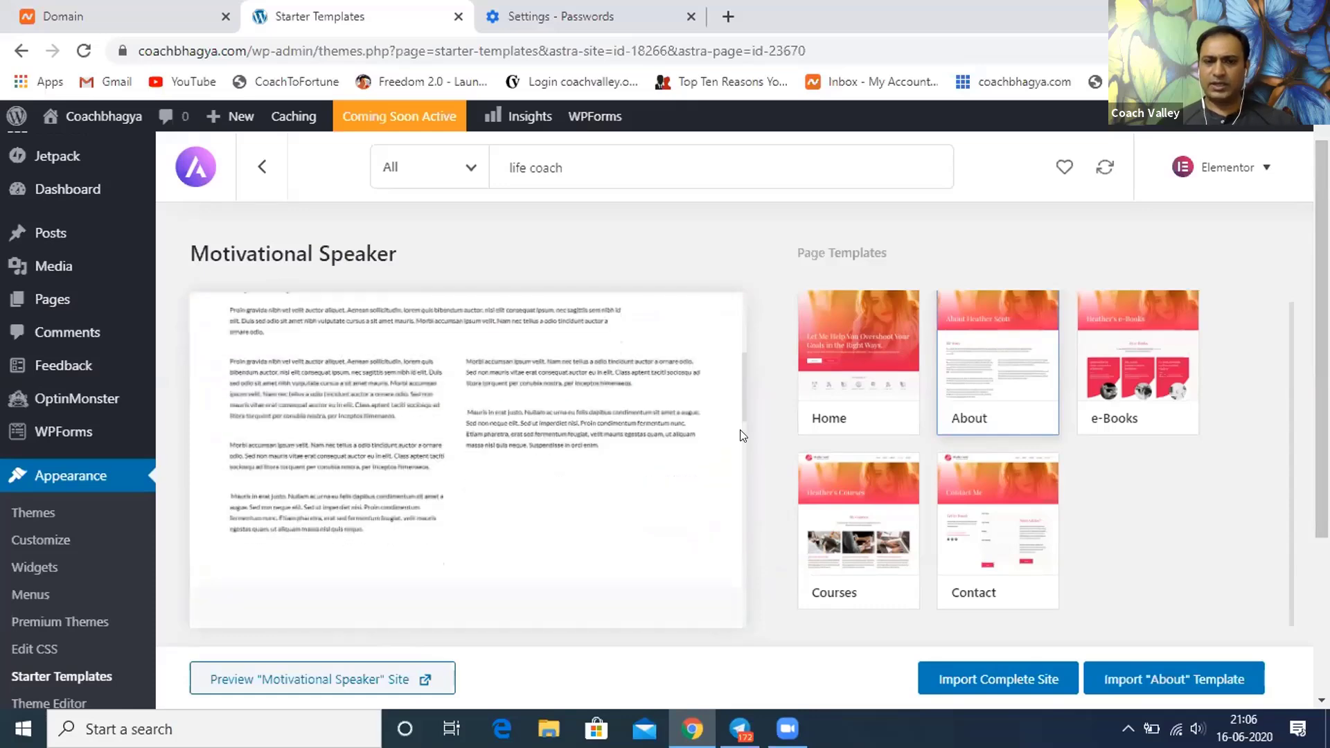
pyautogui.scroll(-1, 741, 450)
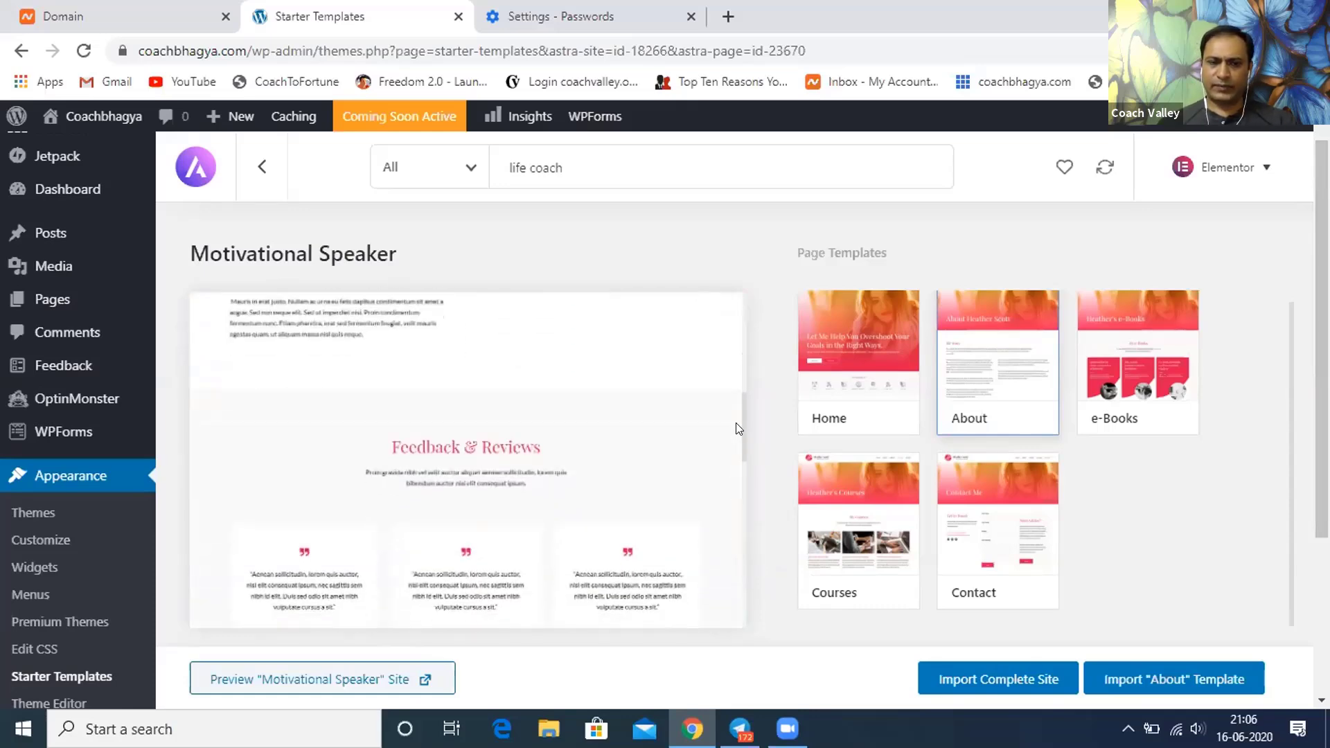
pyautogui.scroll(2, 737, 426)
pyautogui.scroll(-3, 734, 439)
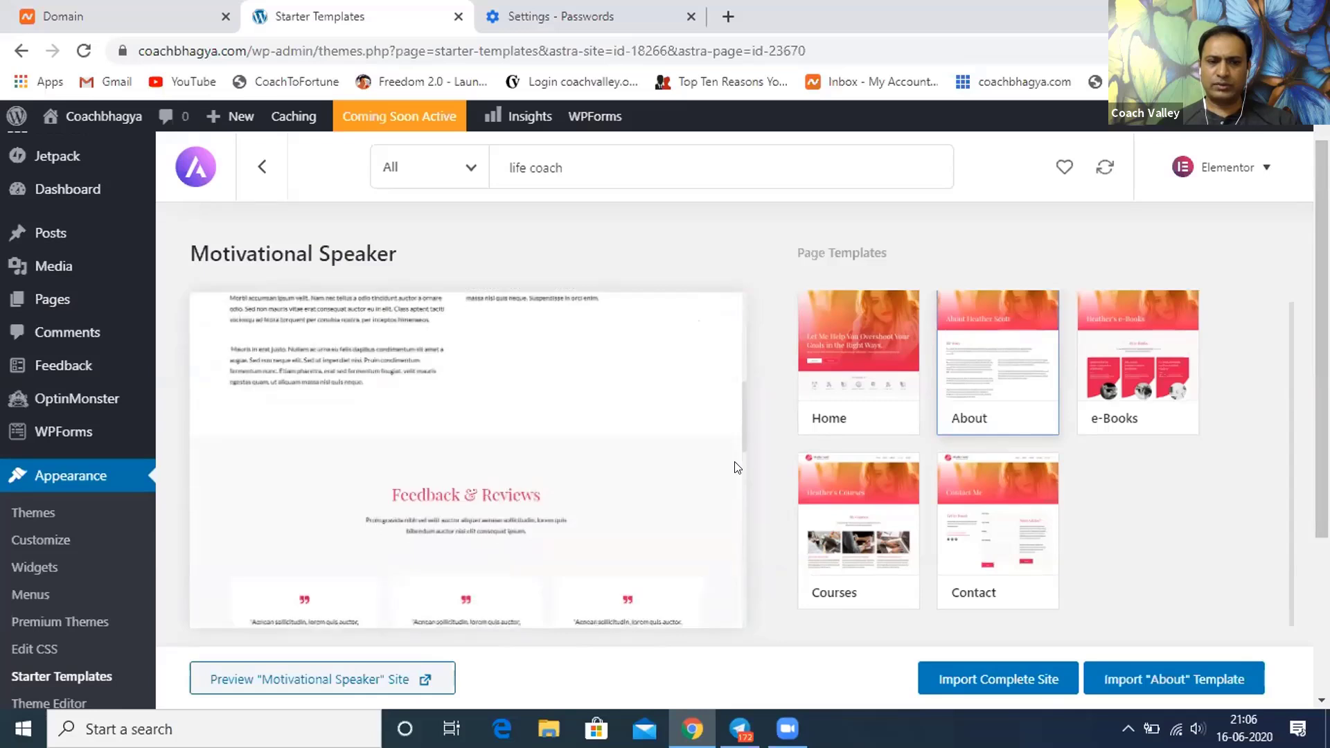
pyautogui.scroll(-3, 736, 480)
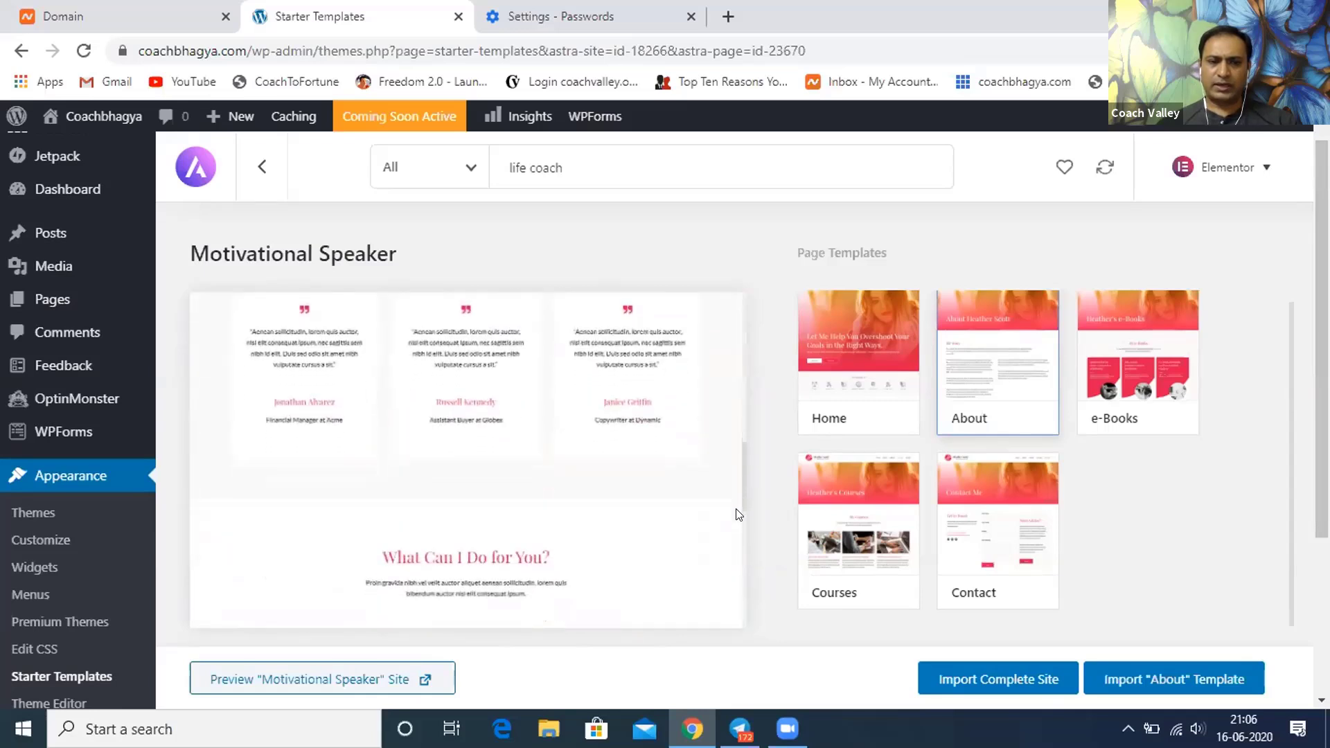
pyautogui.scroll(-3, 739, 526)
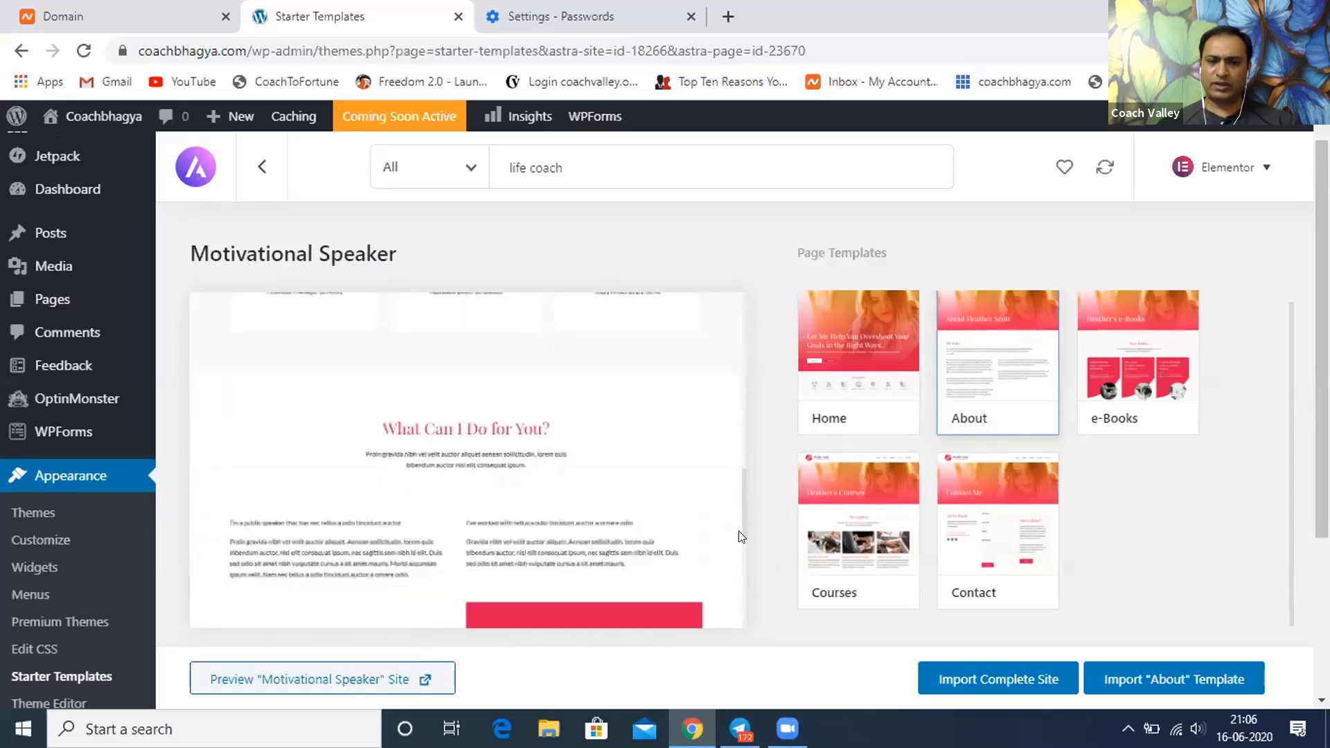
pyautogui.scroll(-2, 738, 554)
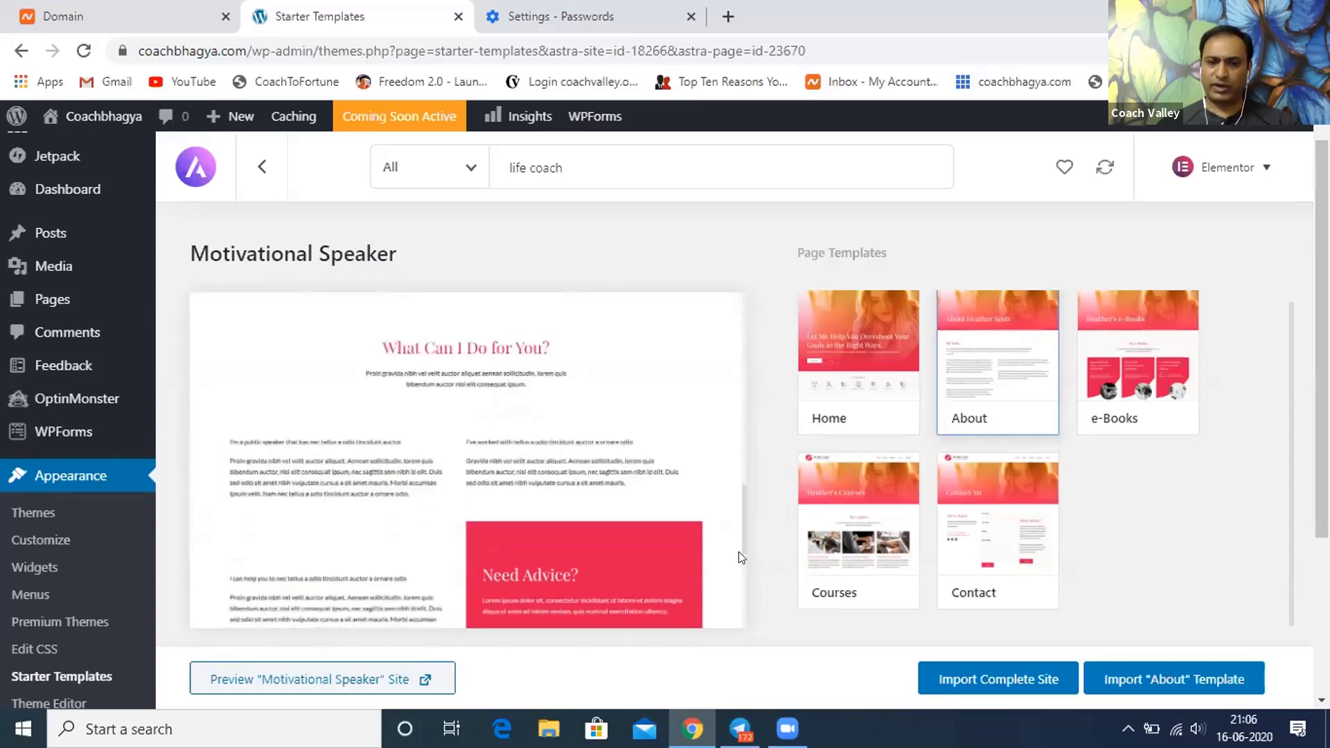
pyautogui.scroll(-2, 739, 561)
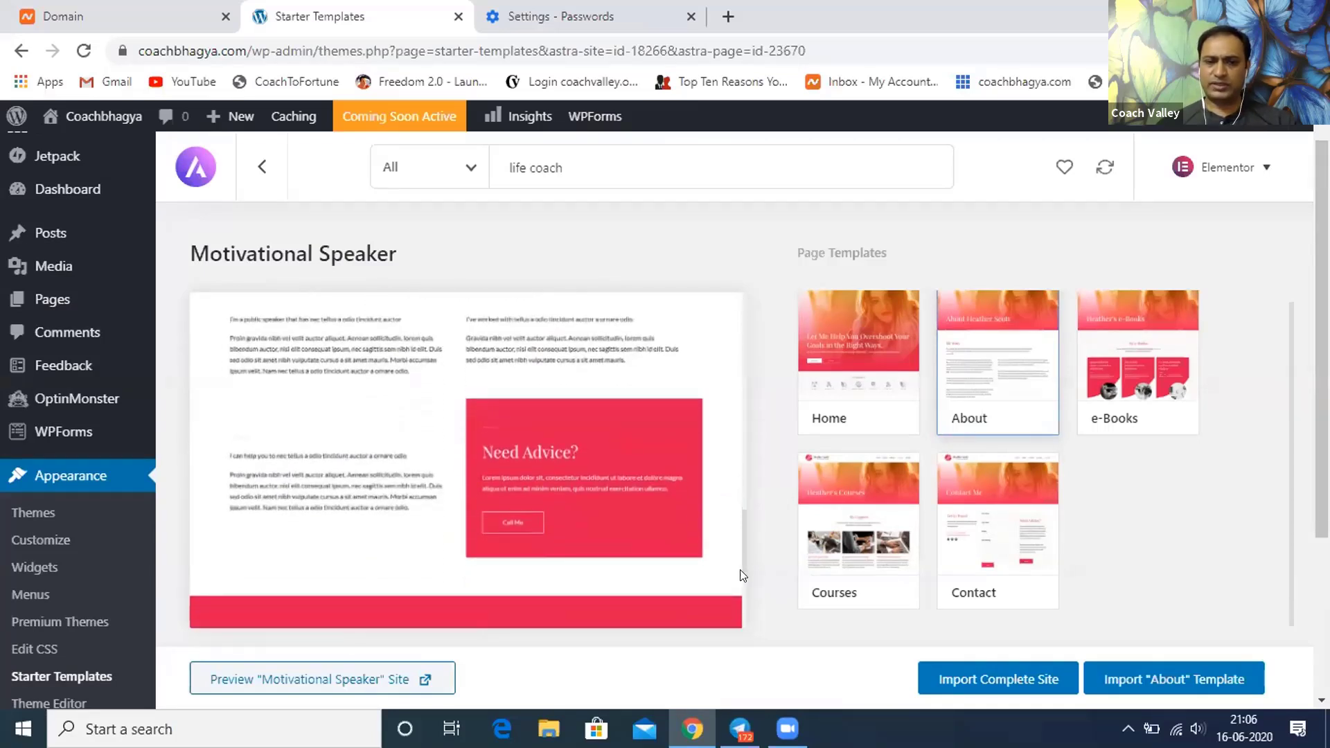
# - Preview the template's e-Books page, looking over the downloadable e-book cards down to the closing call-to-action banner
pyautogui.click(1161, 365)
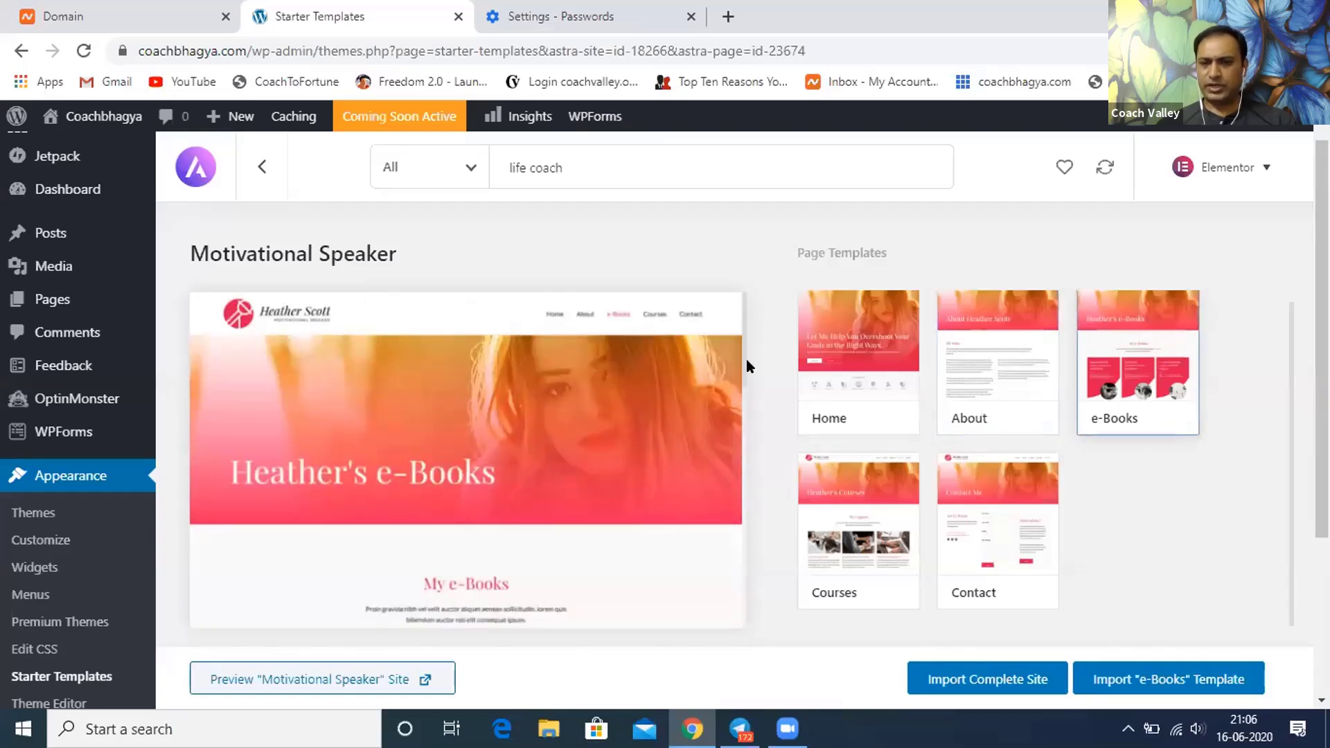
pyautogui.scroll(-2, 739, 367)
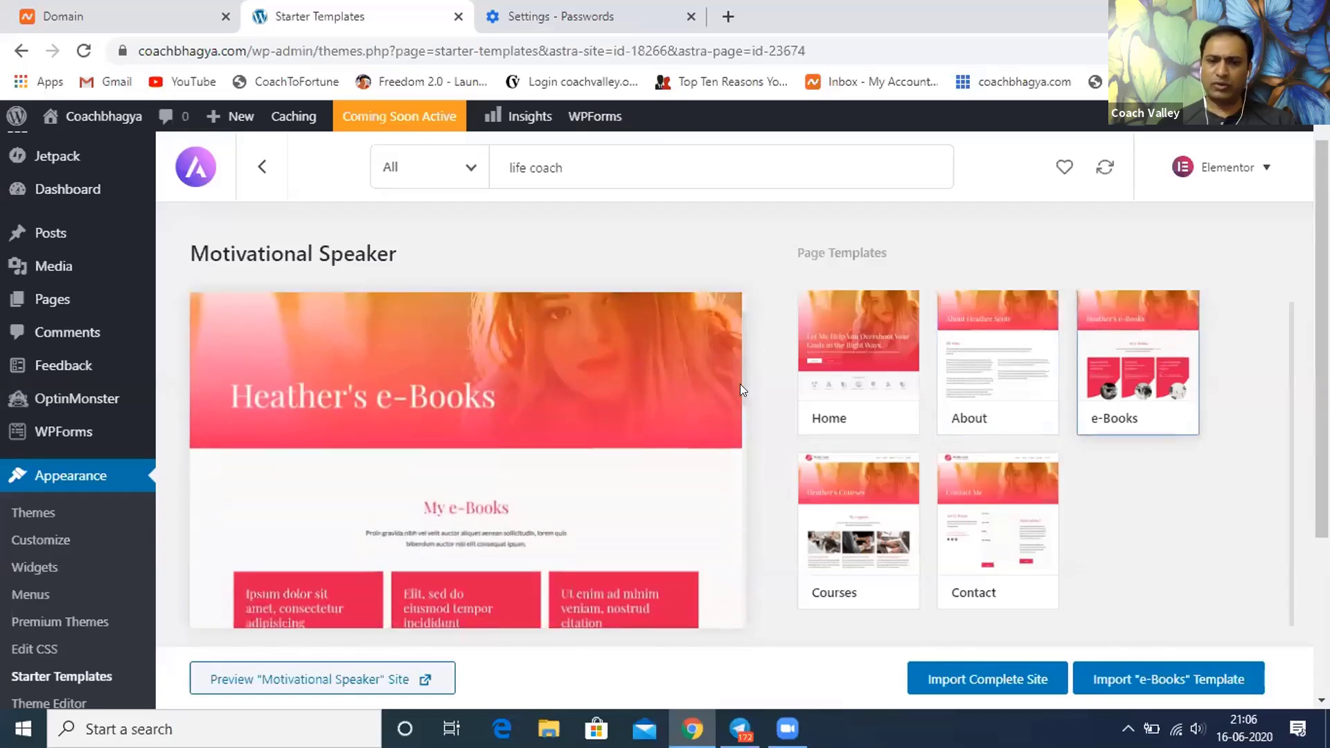
pyautogui.scroll(-2, 741, 414)
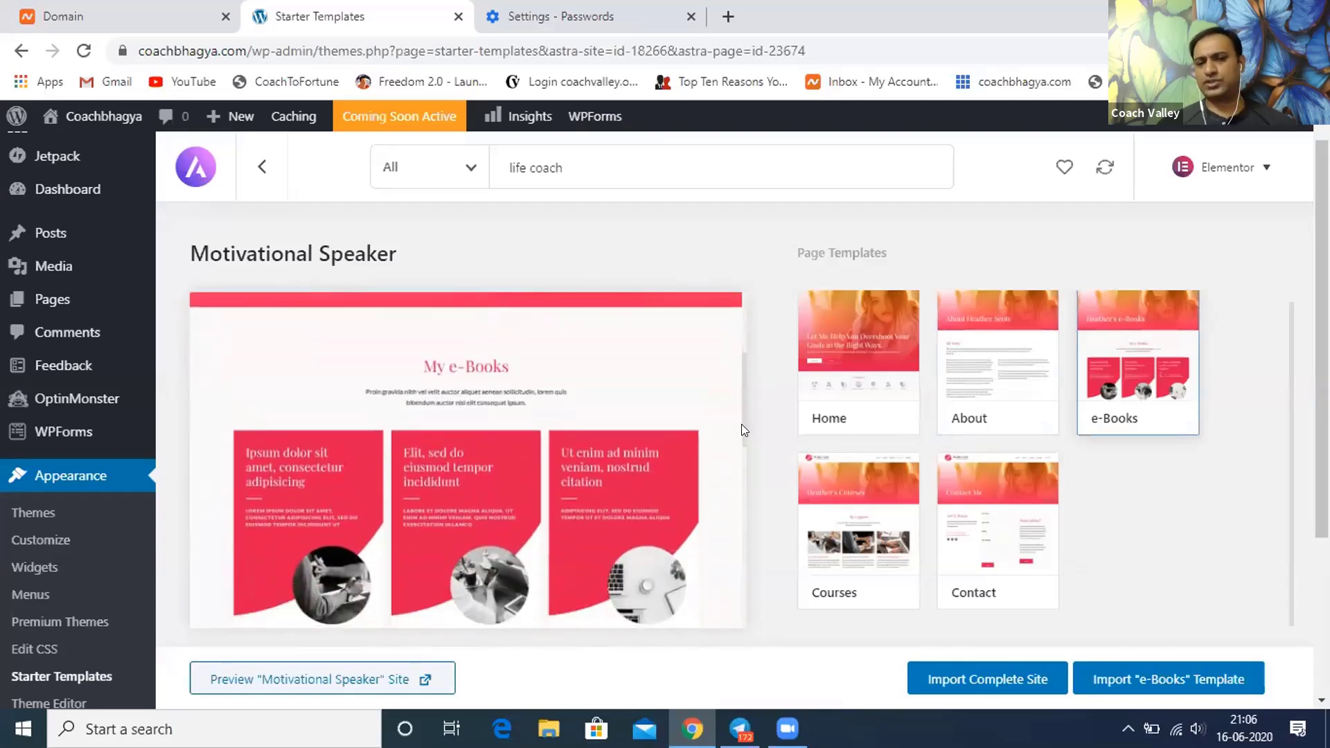
pyautogui.scroll(-1, 741, 447)
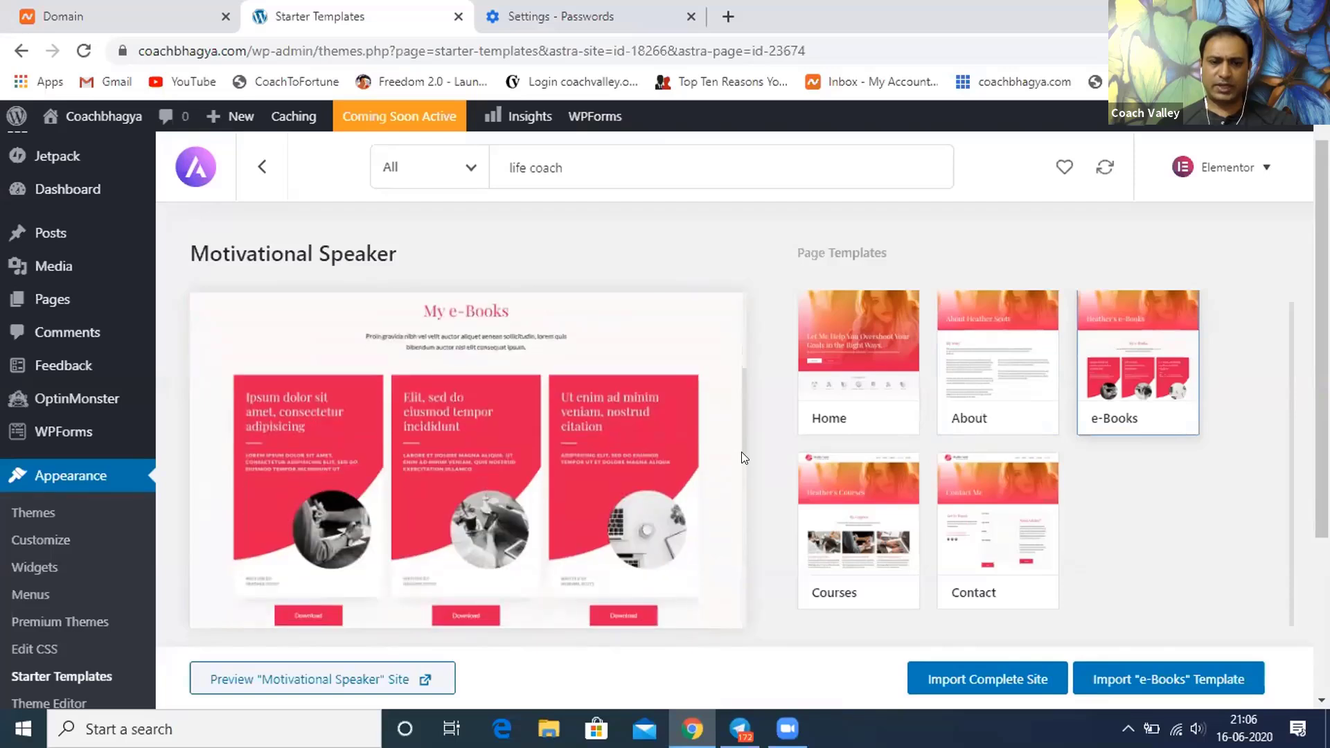
pyautogui.scroll(-2, 741, 456)
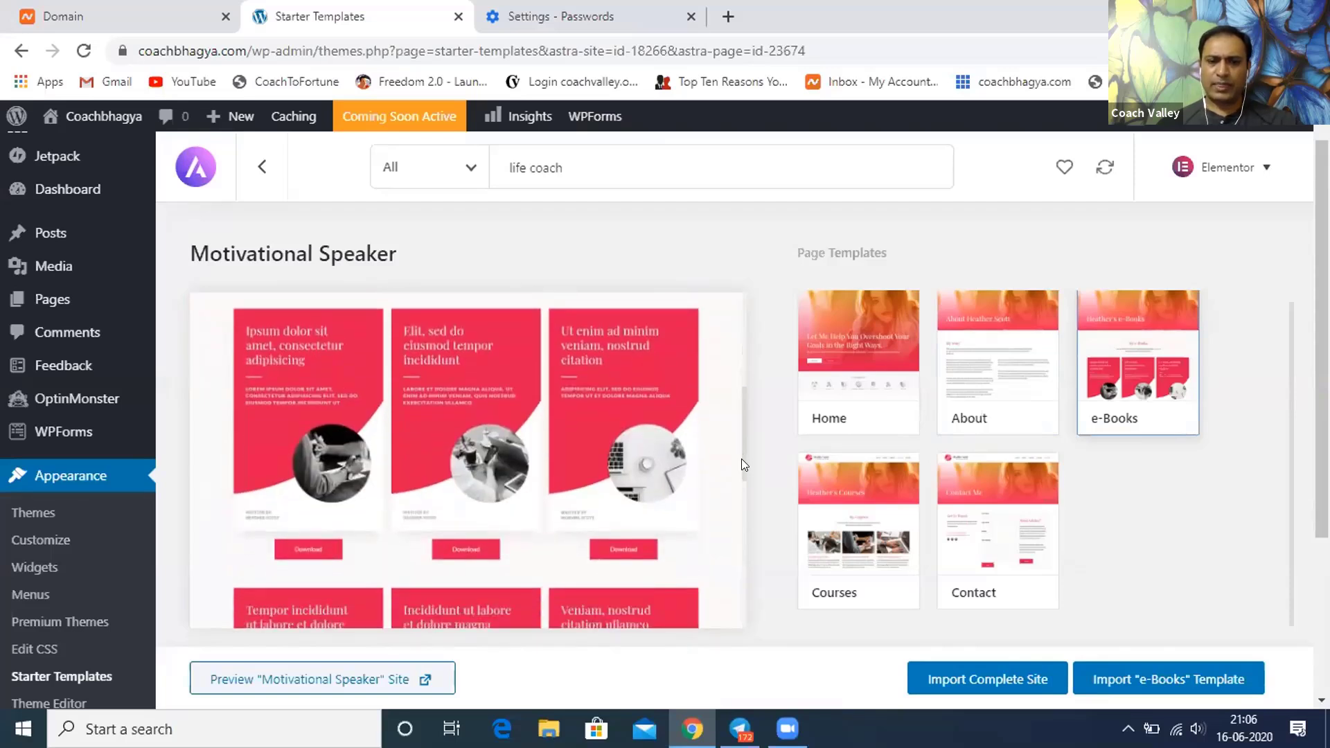
pyautogui.scroll(-1, 741, 473)
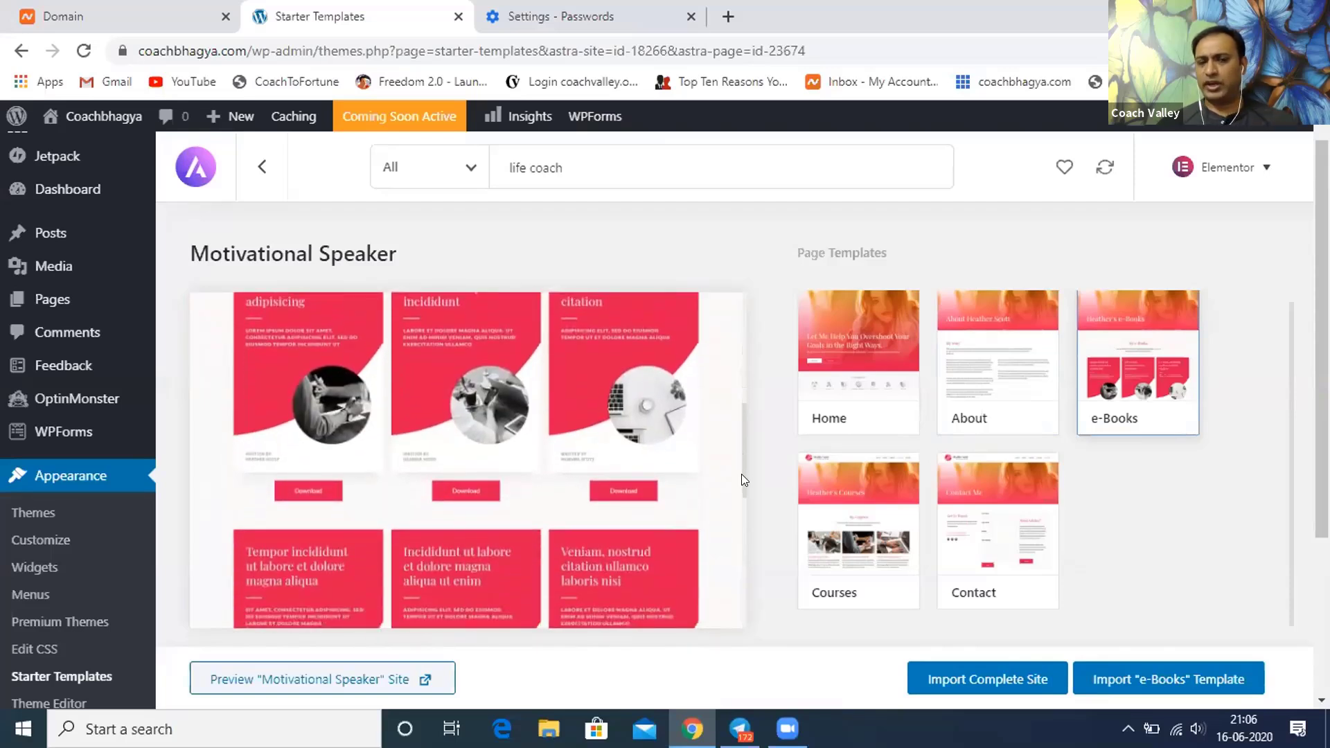
pyautogui.scroll(1, 741, 473)
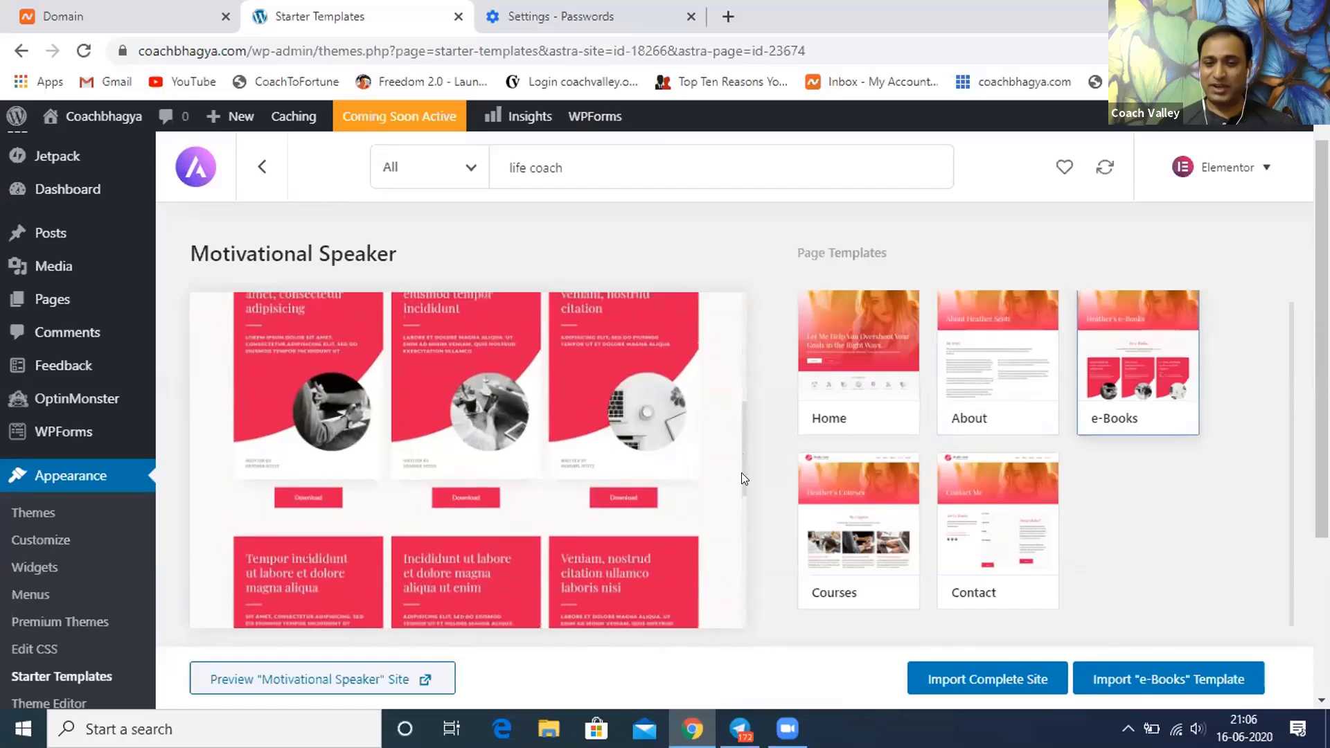
pyautogui.moveTo(741, 473); pyautogui.dragTo(749, 566)
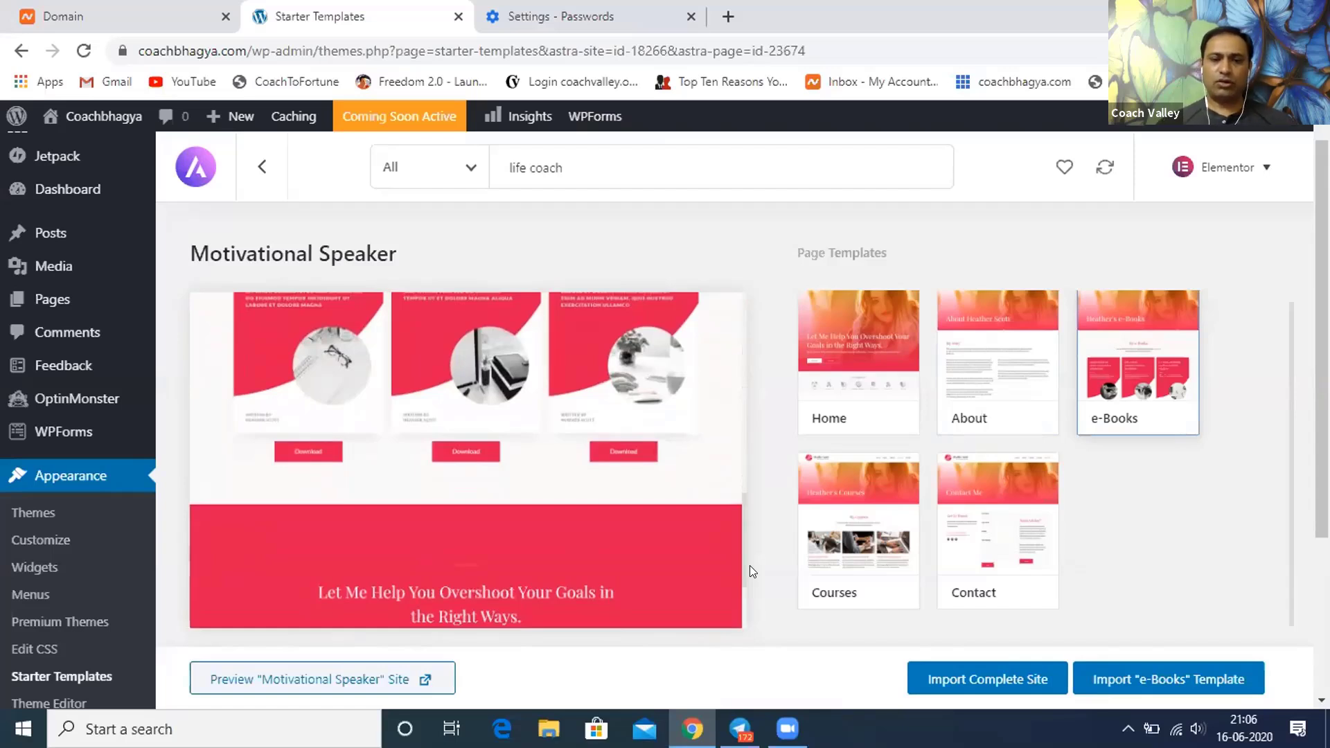
# - Preview the template's Courses page with its course listings, and the Contact page with its contact form
pyautogui.click(865, 540)
pyautogui.moveTo(742, 333); pyautogui.dragTo(752, 519)
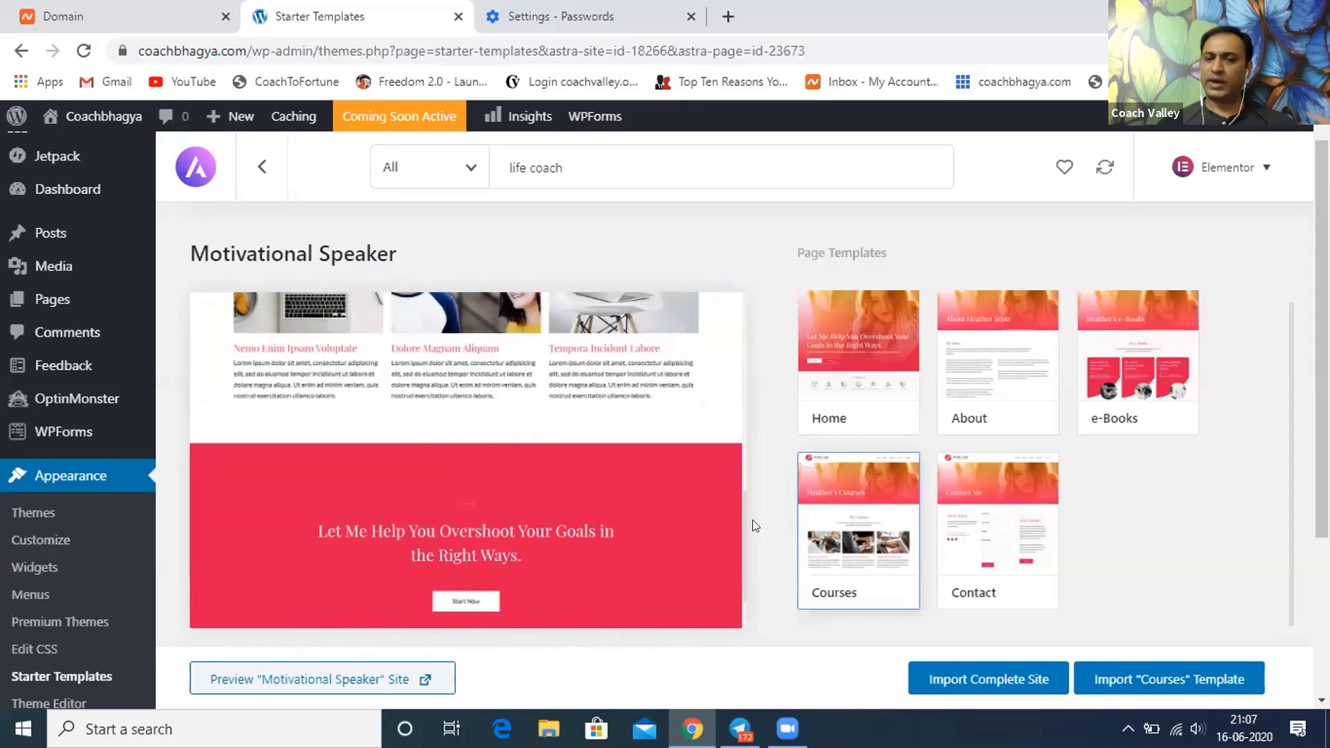
pyautogui.moveTo(752, 520); pyautogui.dragTo(748, 484)
pyautogui.scroll(1, 748, 483)
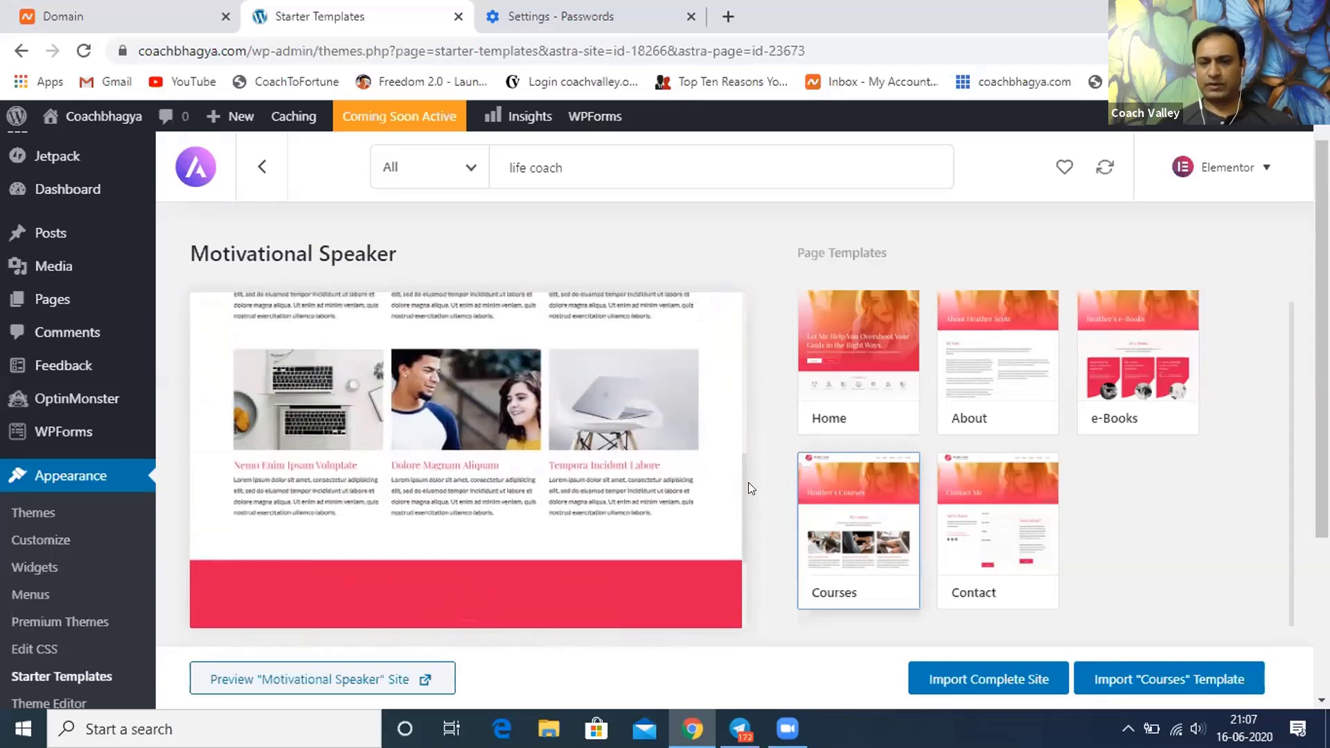
pyautogui.moveTo(748, 482); pyautogui.dragTo(740, 412)
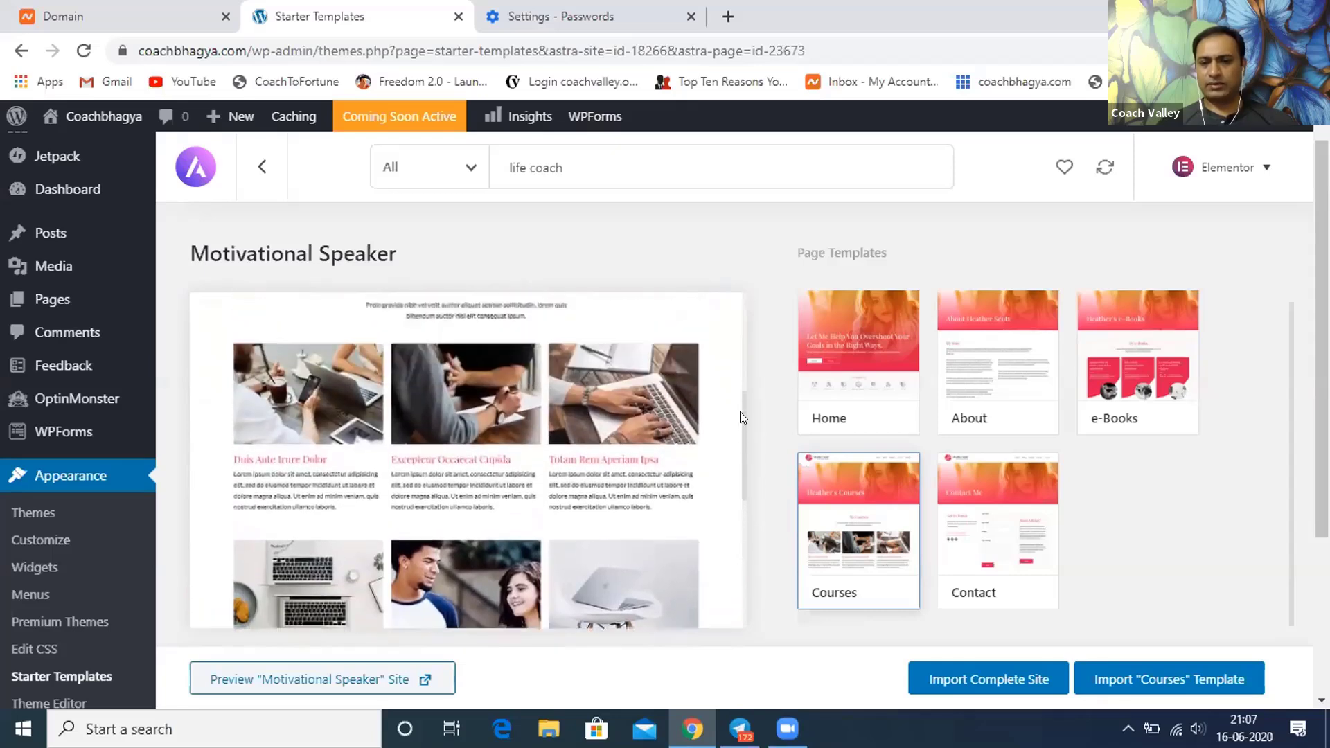
pyautogui.click(975, 588)
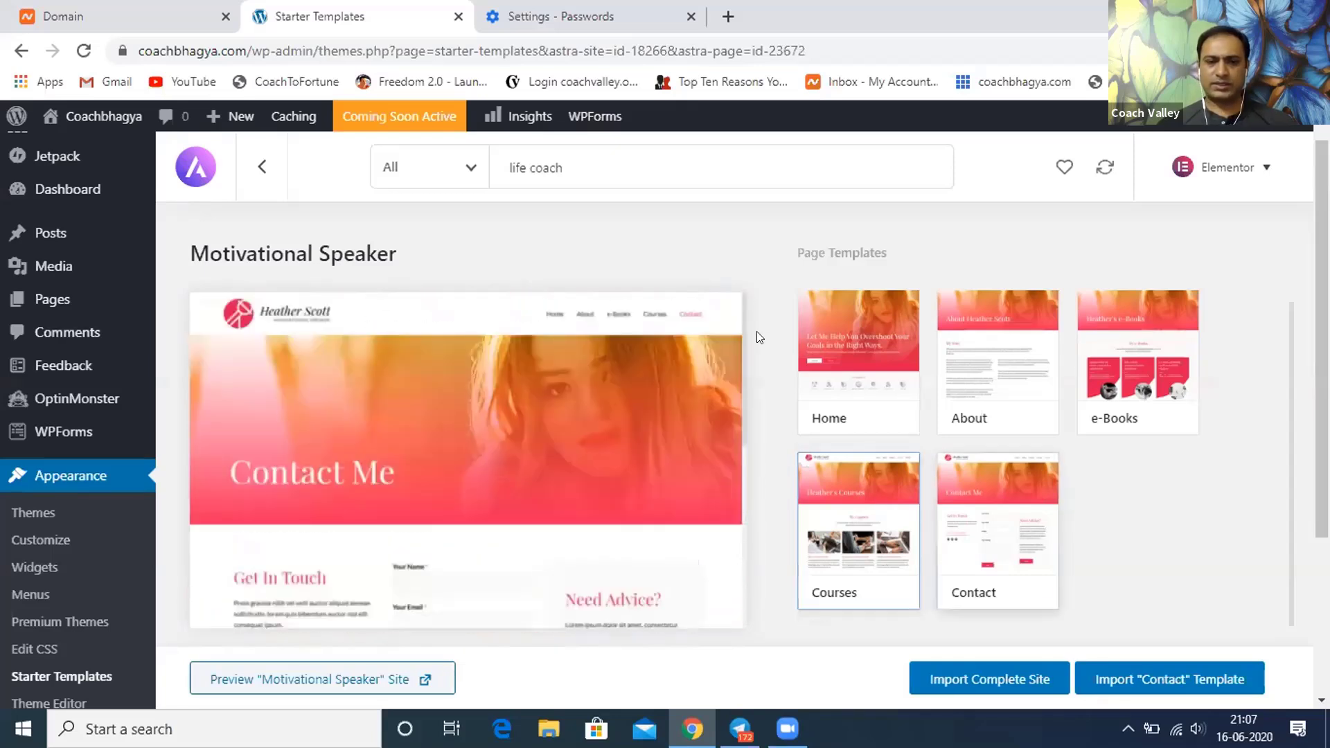
pyautogui.moveTo(739, 339); pyautogui.dragTo(750, 397)
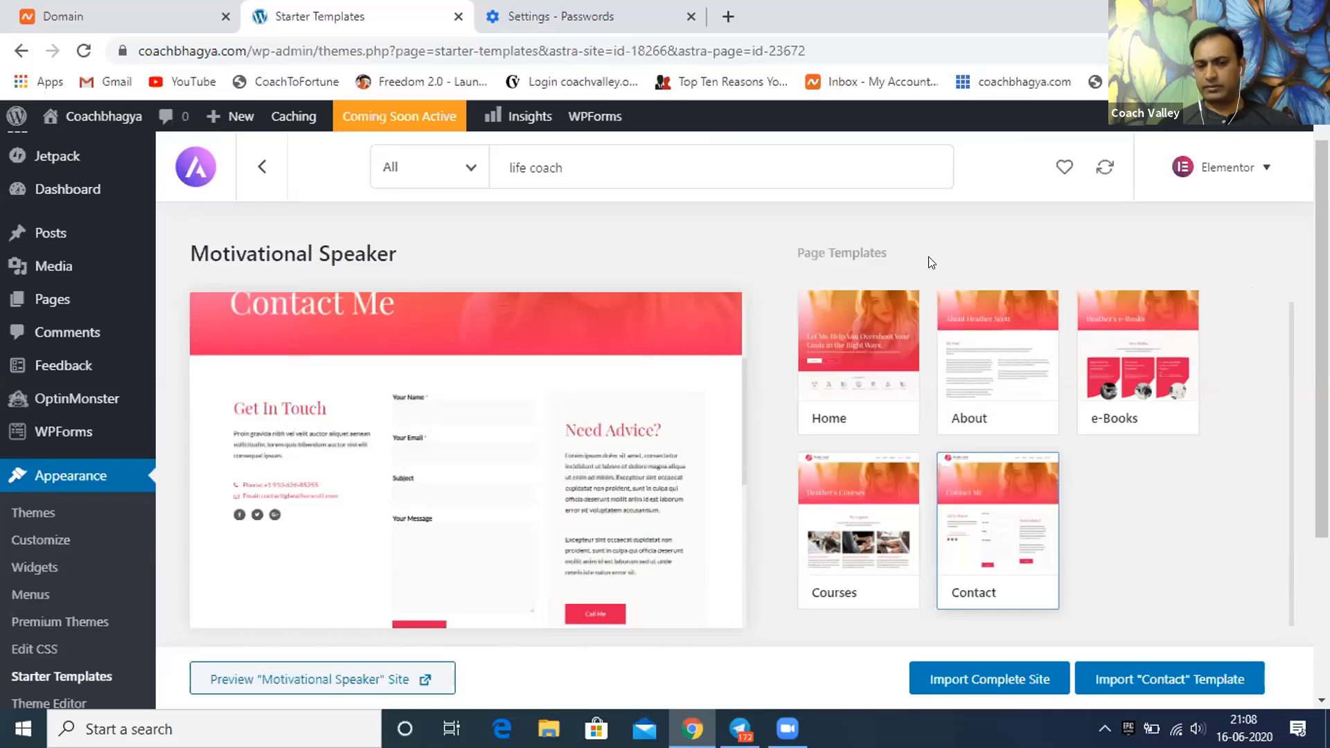
# - Import the complete Motivational Speaker site with Delete Previously Imported Site enabled, keeping the theme, customizer, widgets and content options selected
pyautogui.click(1017, 676)
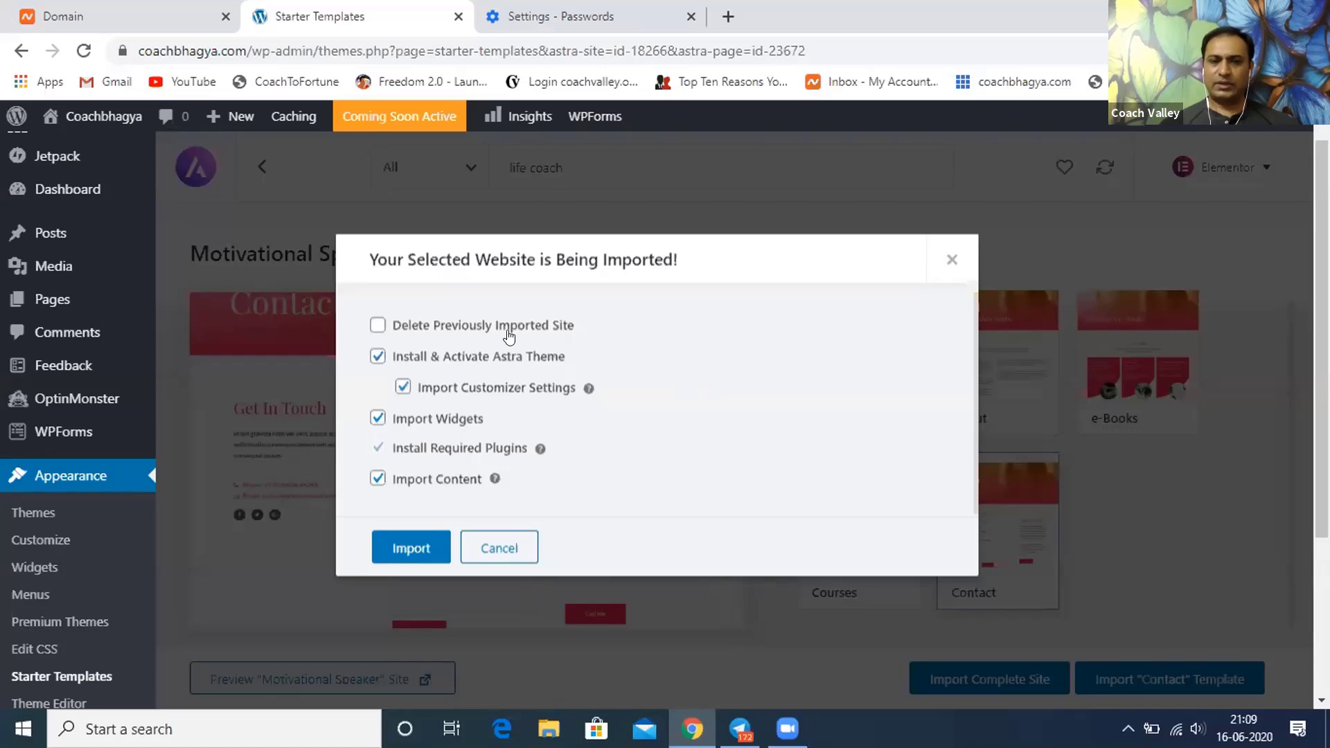
pyautogui.click(463, 335)
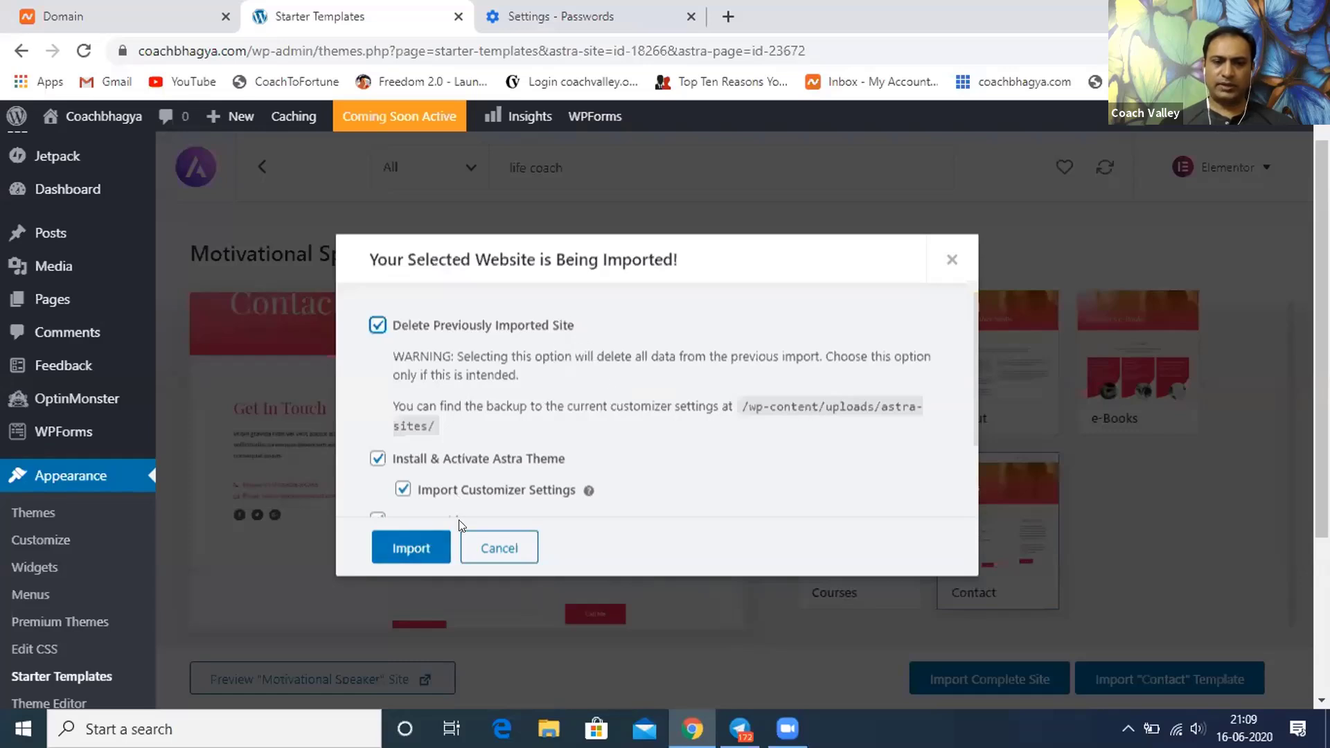
pyautogui.click(411, 549)
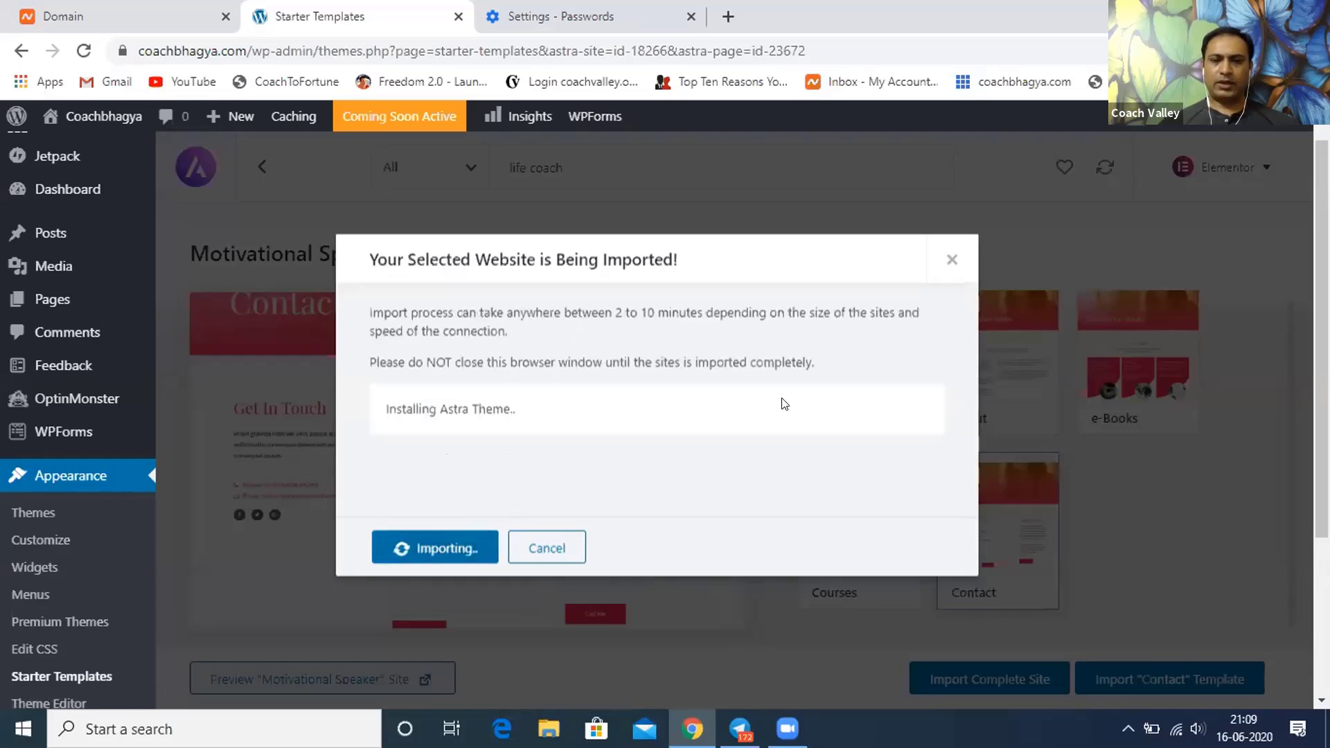
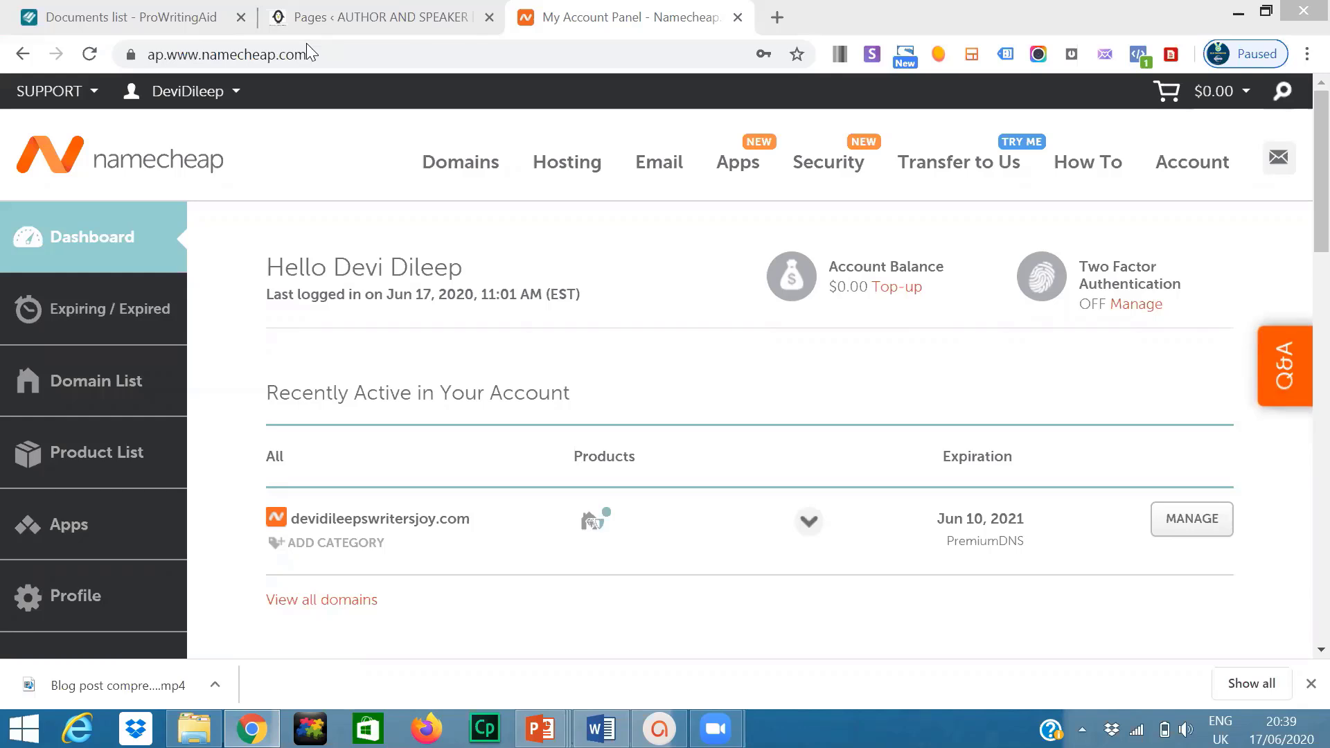
# - Switch to the author and speaker site's WordPress admin and examine its full Pages list, from About to Published Works
pyautogui.hotkey('ctrl', 'shift', 'Tab')
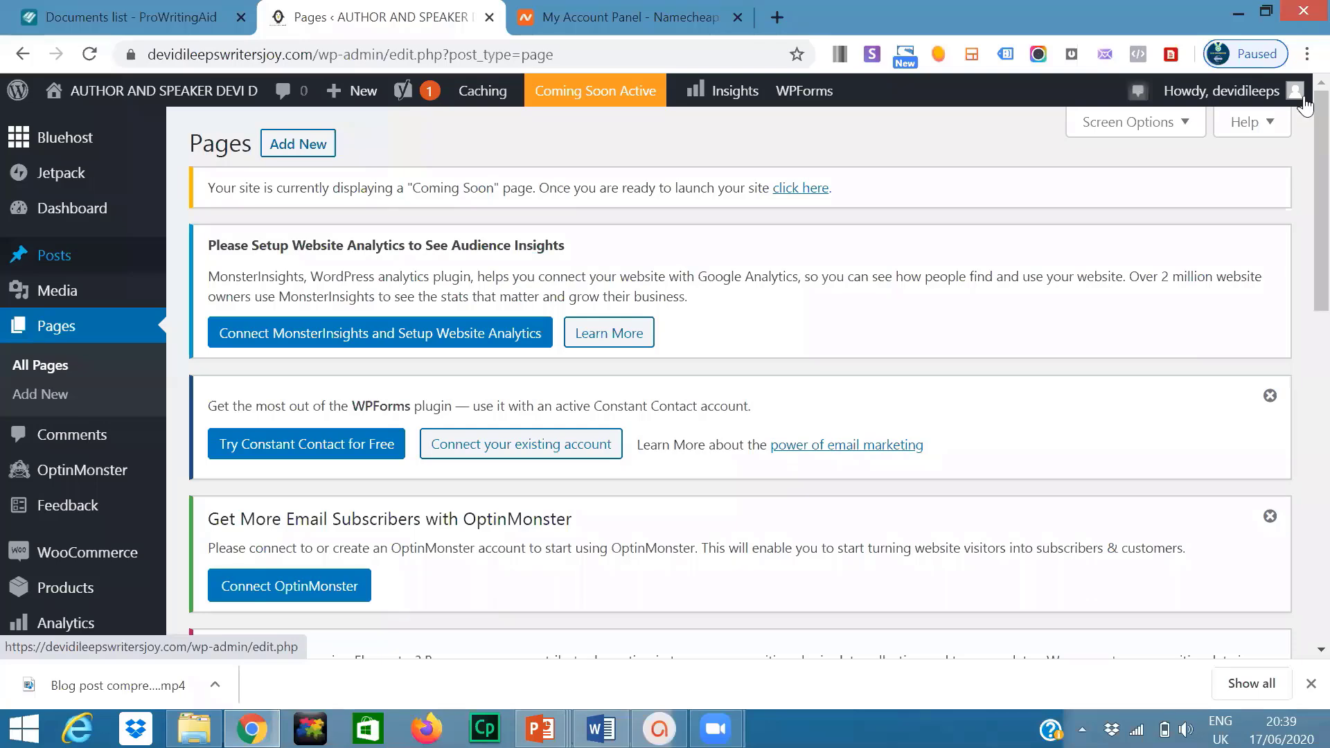
pyautogui.moveTo(1303, 243); pyautogui.dragTo(1303, 416)
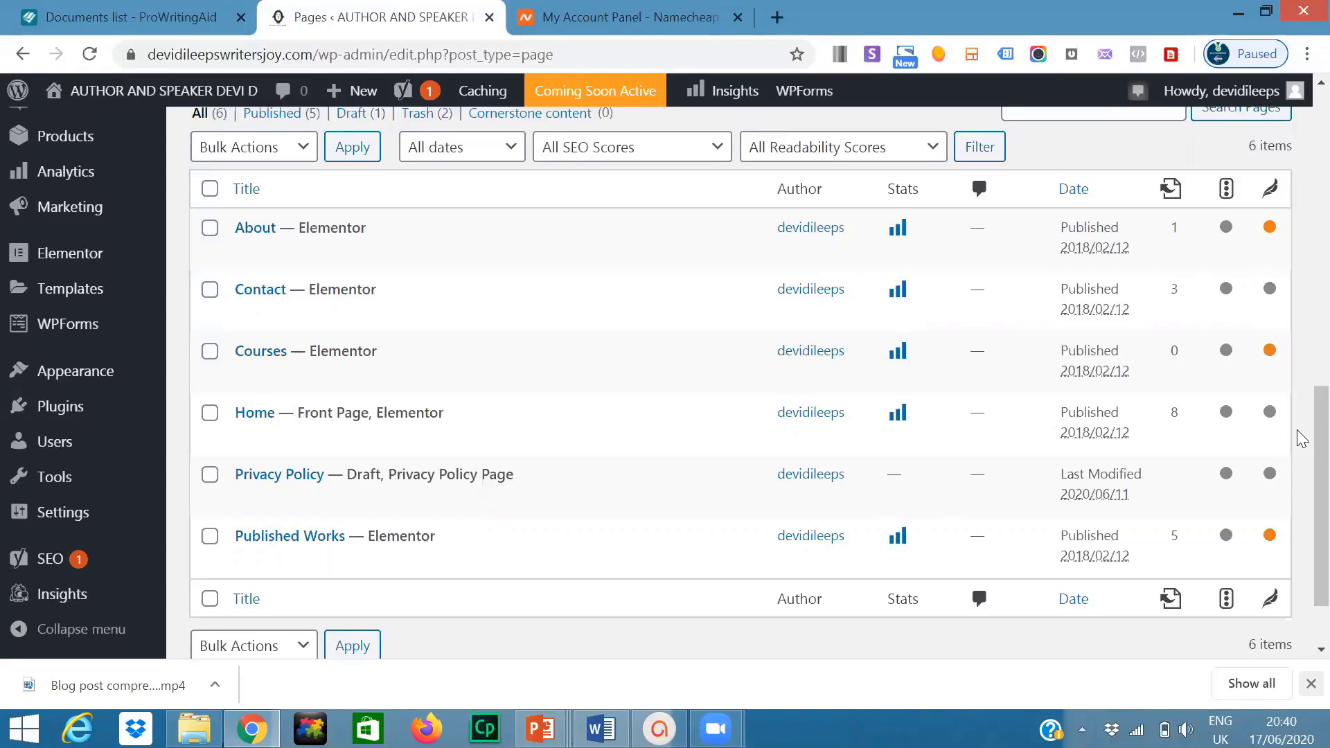
pyautogui.scroll(5, 1302, 438)
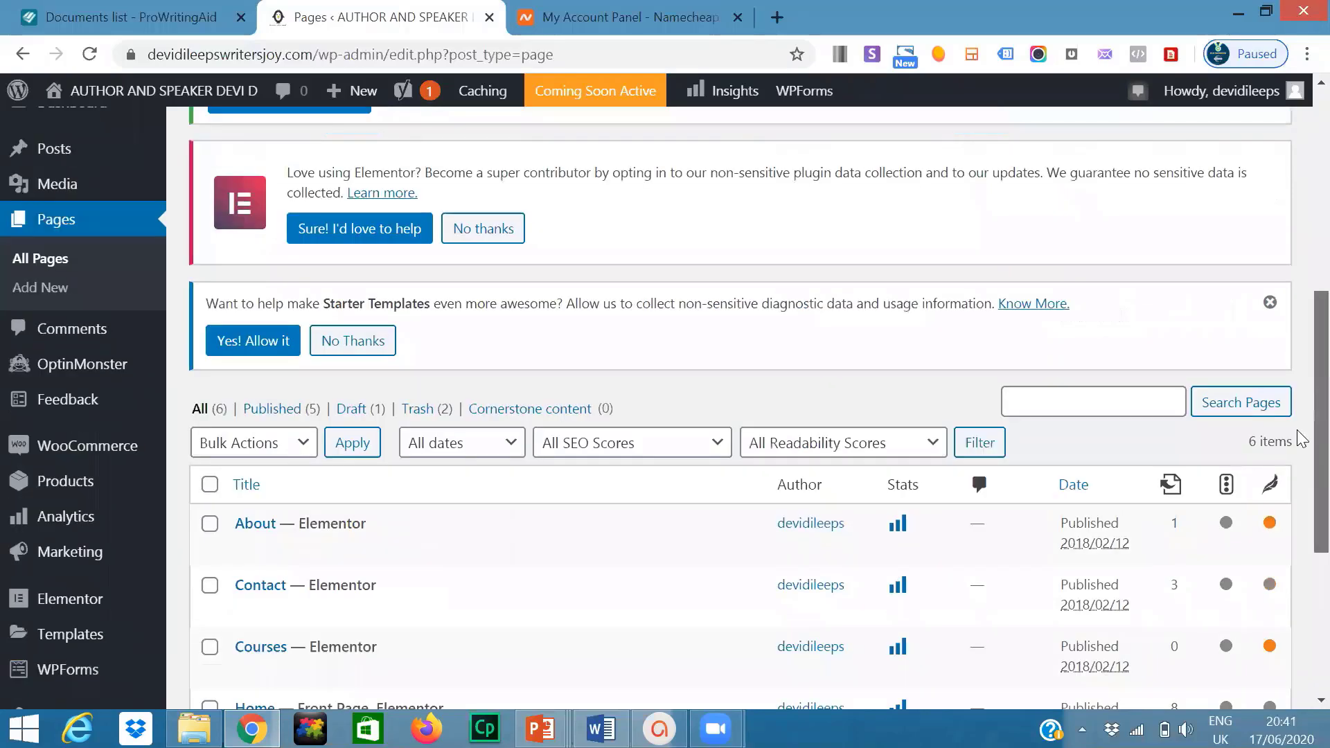
pyautogui.scroll(-2, 1303, 509)
pyautogui.scroll(-1, 1302, 509)
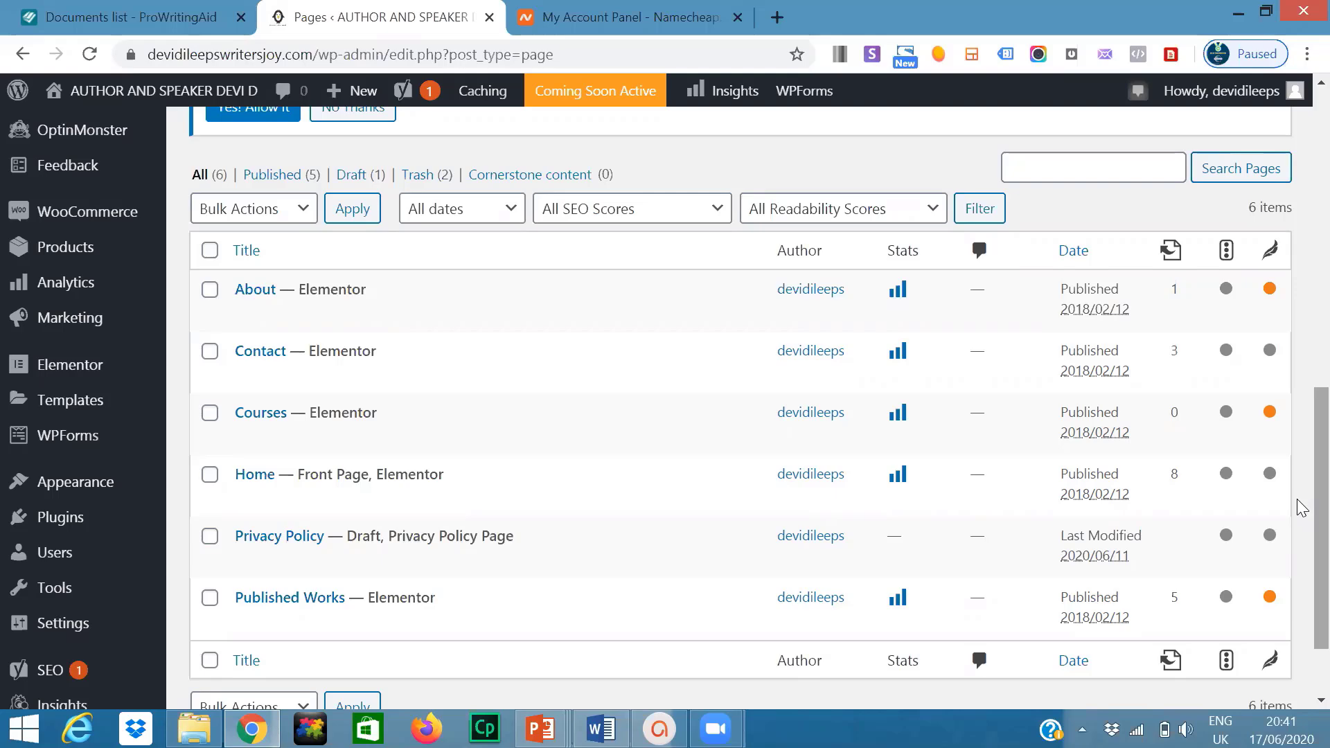
pyautogui.scroll(2, 1296, 415)
pyautogui.scroll(2, 1302, 325)
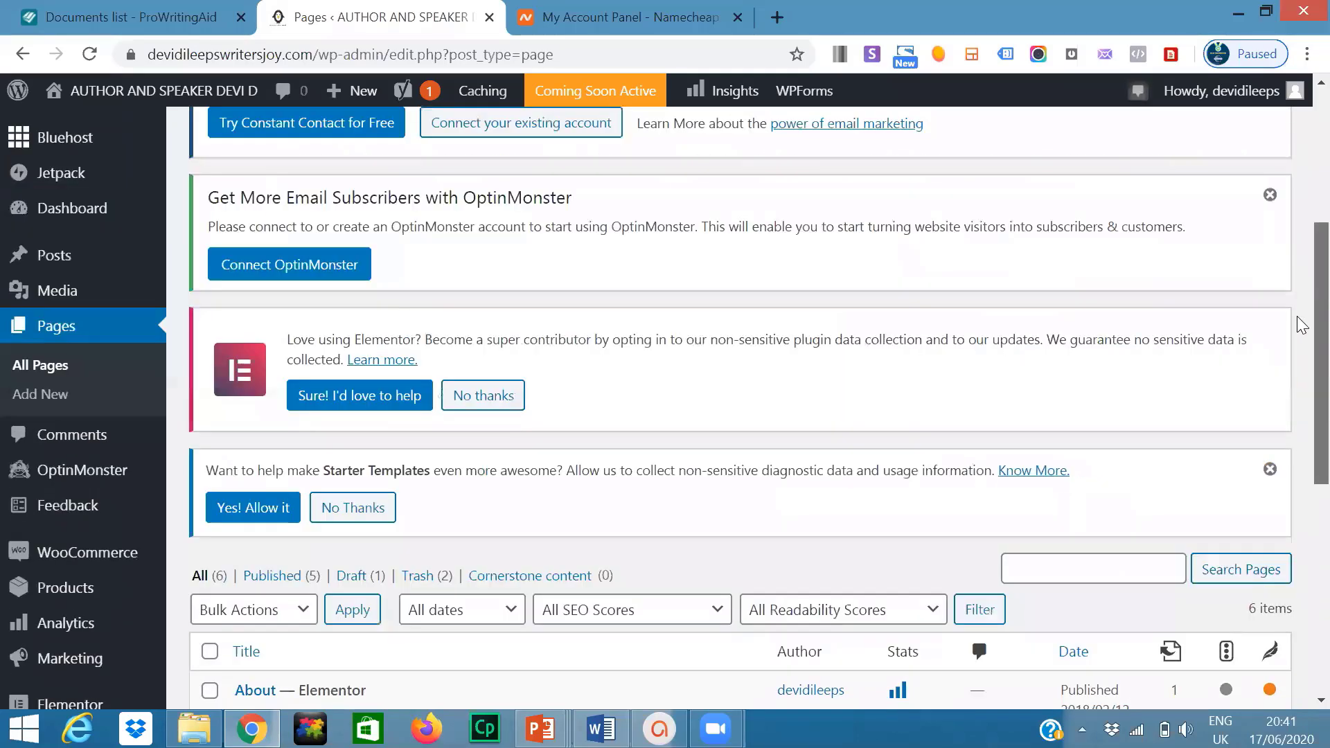
pyautogui.scroll(4, 1303, 326)
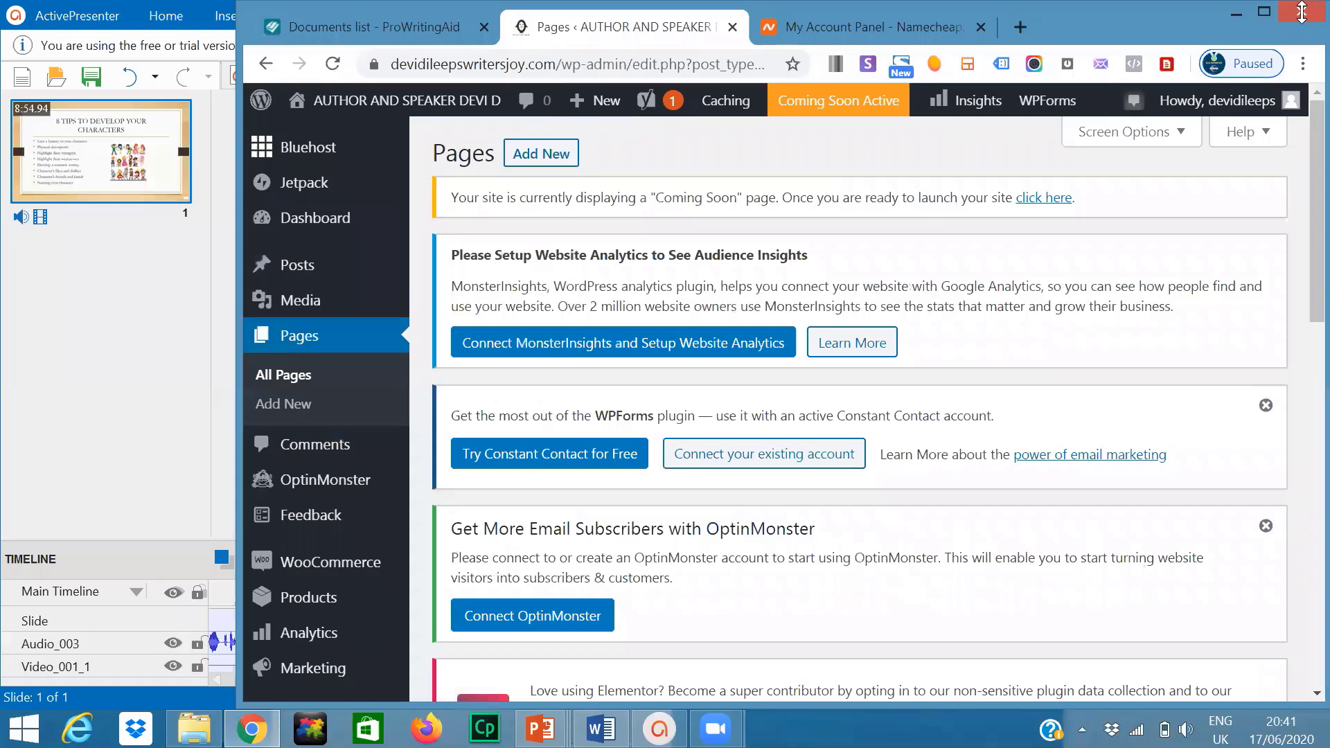
pyautogui.click(1260, 16)
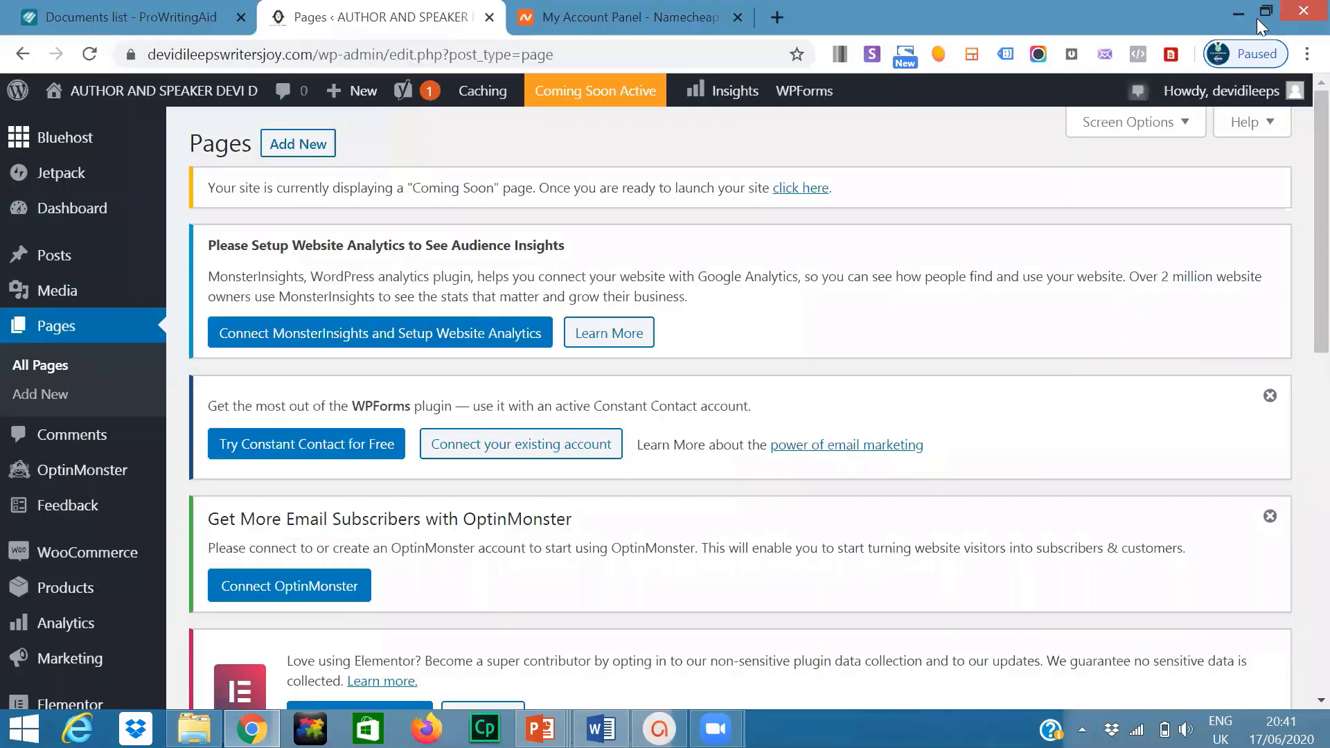
pyautogui.scroll(-8, 1297, 318)
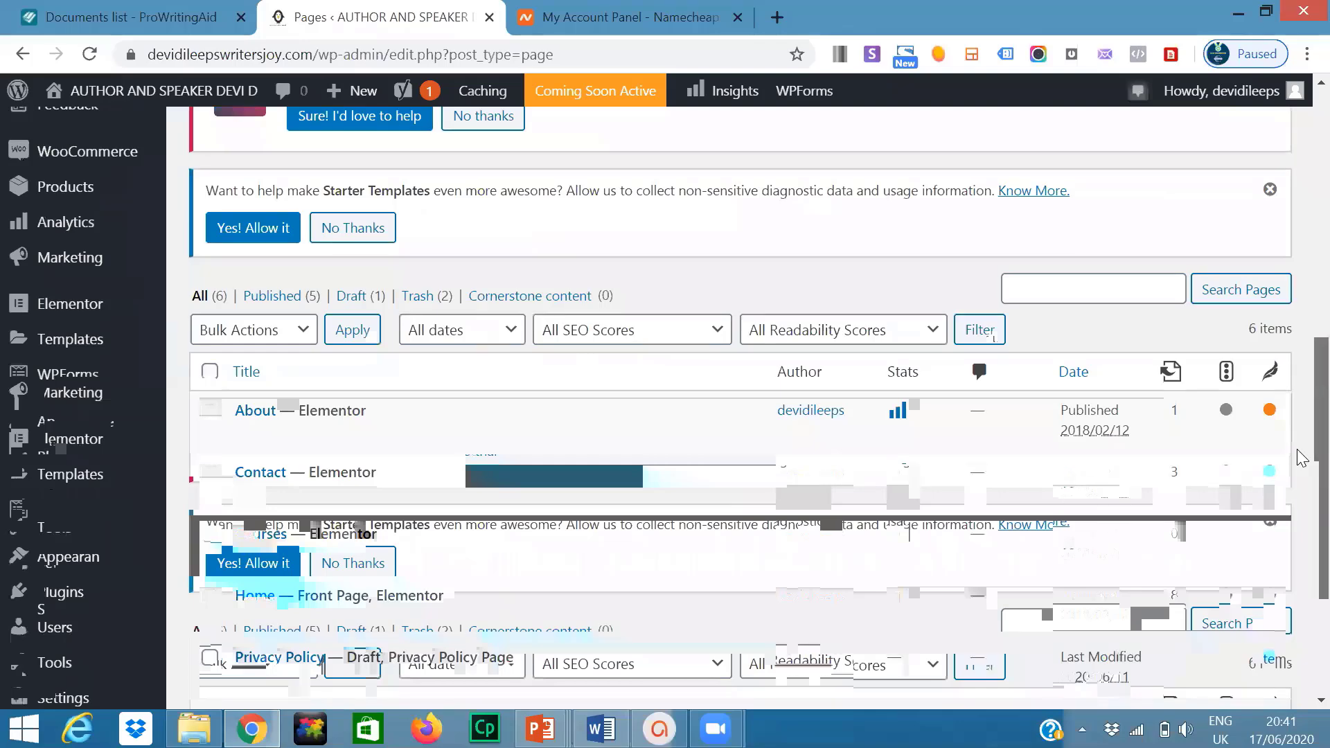
pyautogui.scroll(-1, 1299, 478)
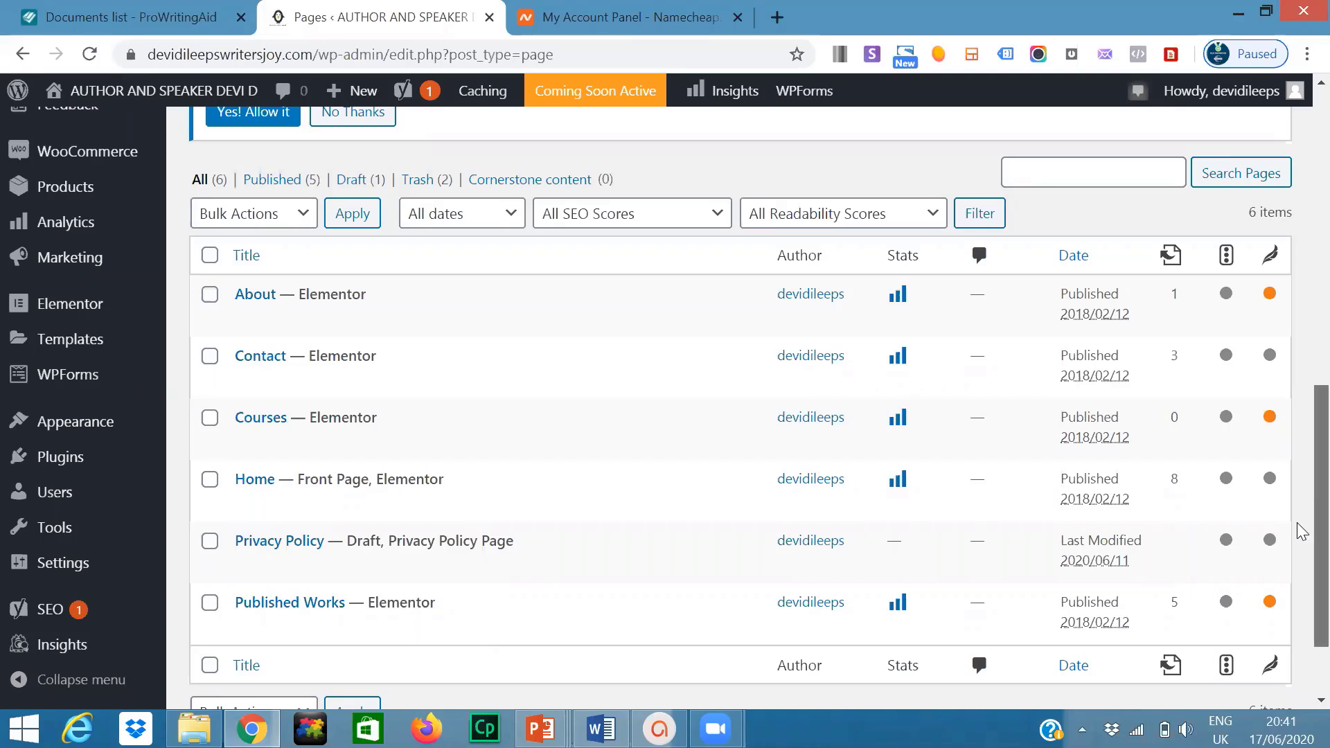
pyautogui.scroll(-1, 1301, 523)
pyautogui.scroll(1, 1299, 530)
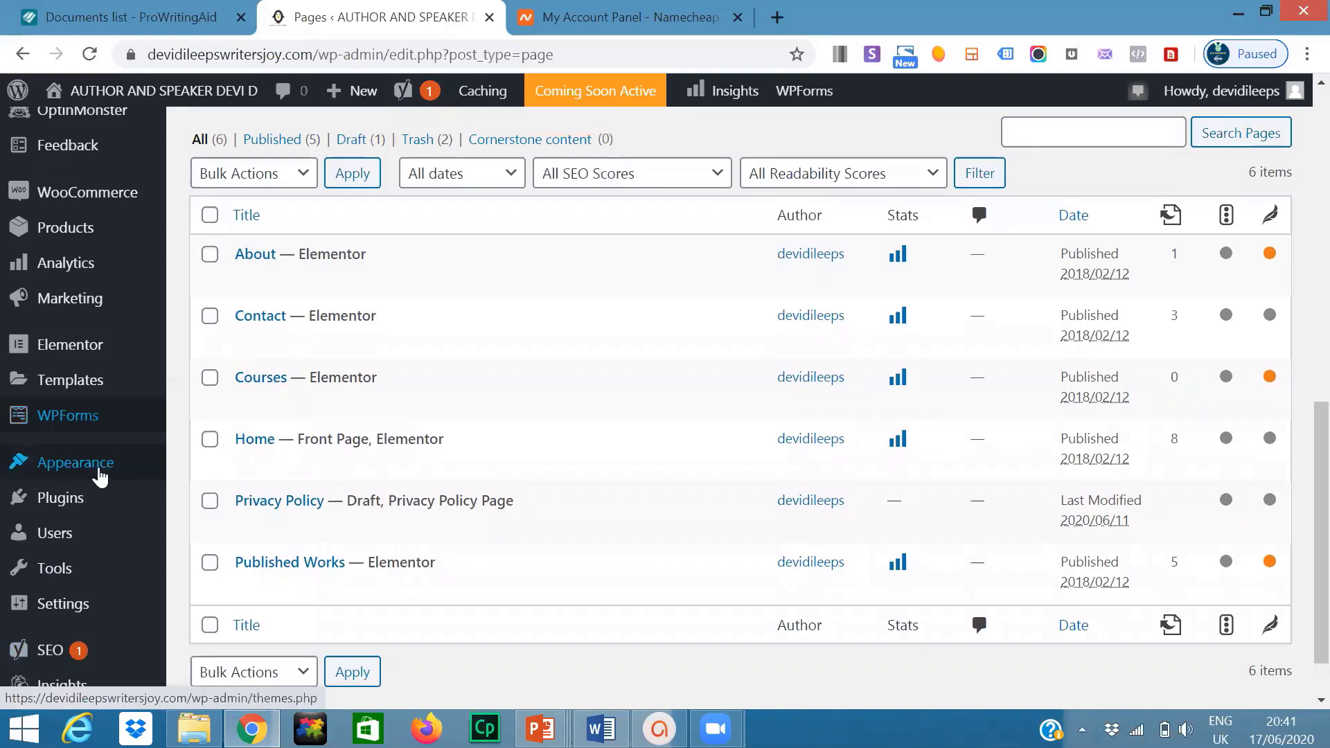
# - Open the site's navigation menu editor and remove the invalid Know Your Coach/Author item from Main Menu
pyautogui.moveTo(101, 477)
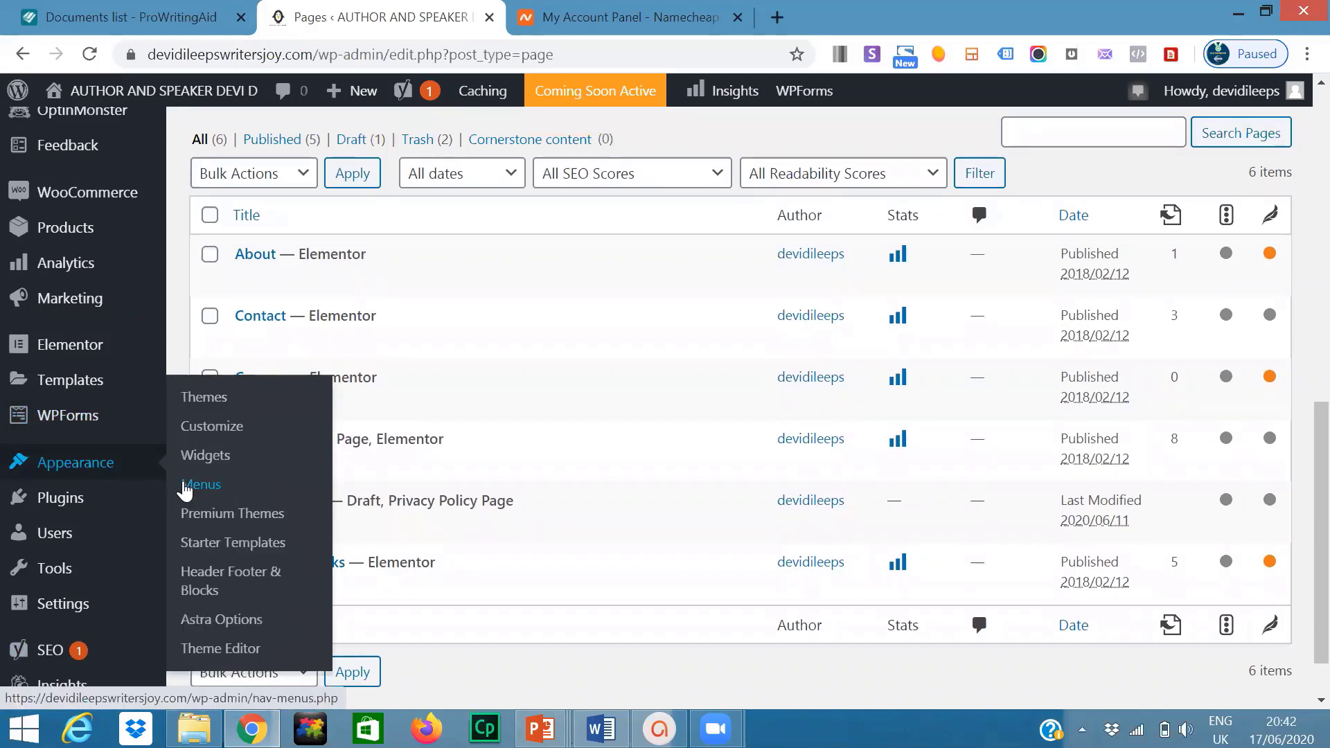
pyautogui.click(186, 487)
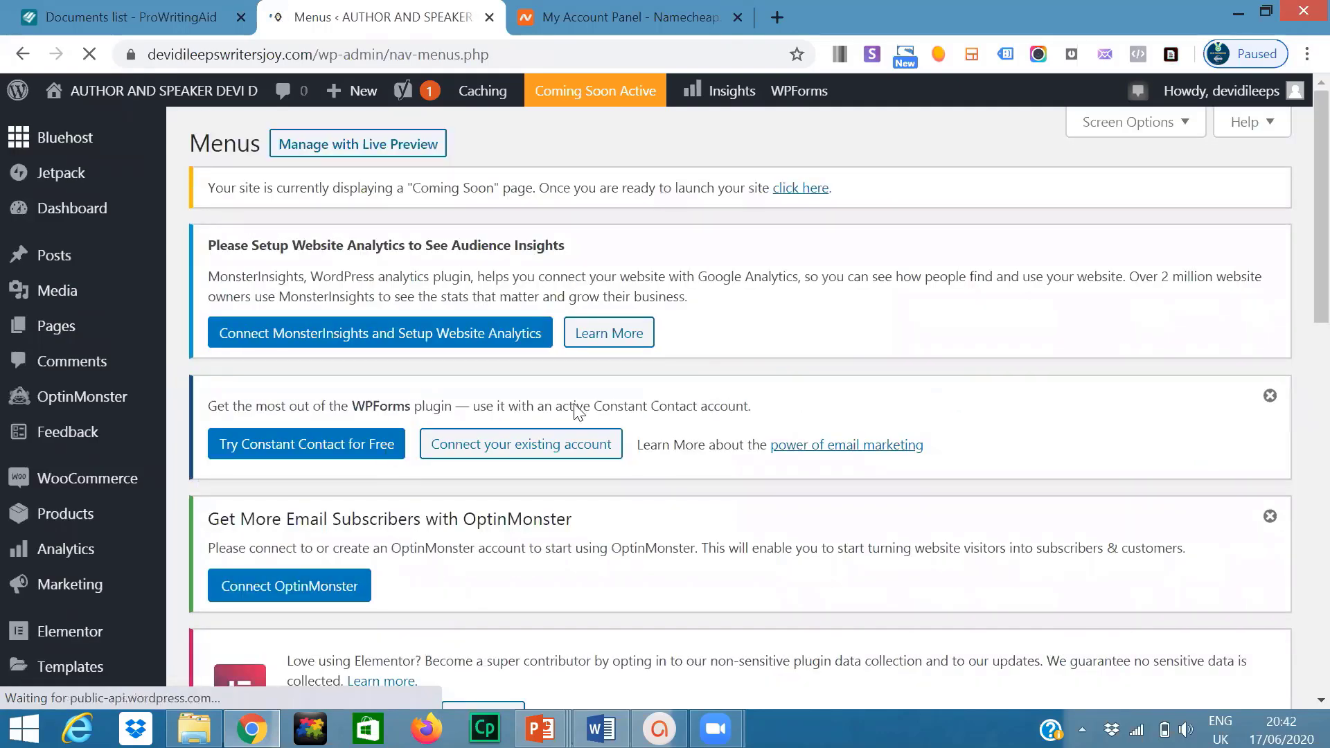
pyautogui.moveTo(1296, 198); pyautogui.dragTo(1300, 485)
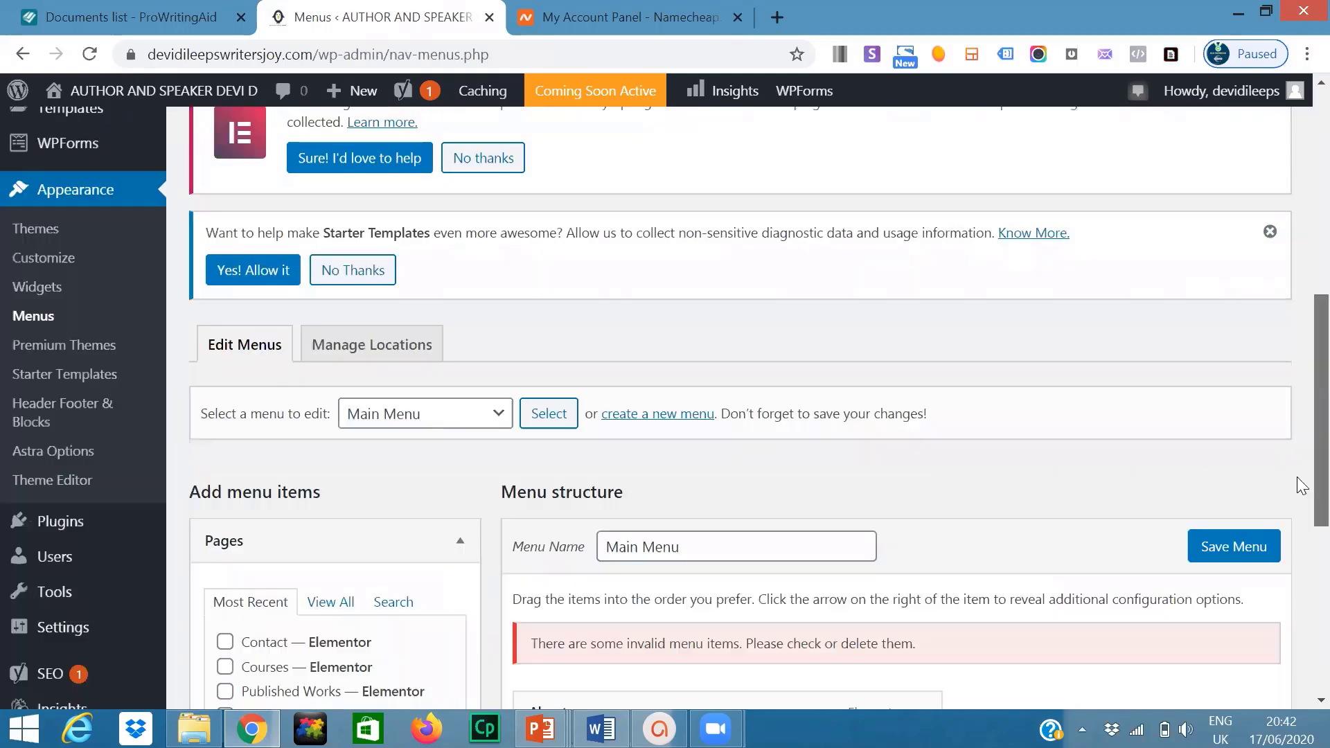
pyautogui.scroll(-5, 1300, 484)
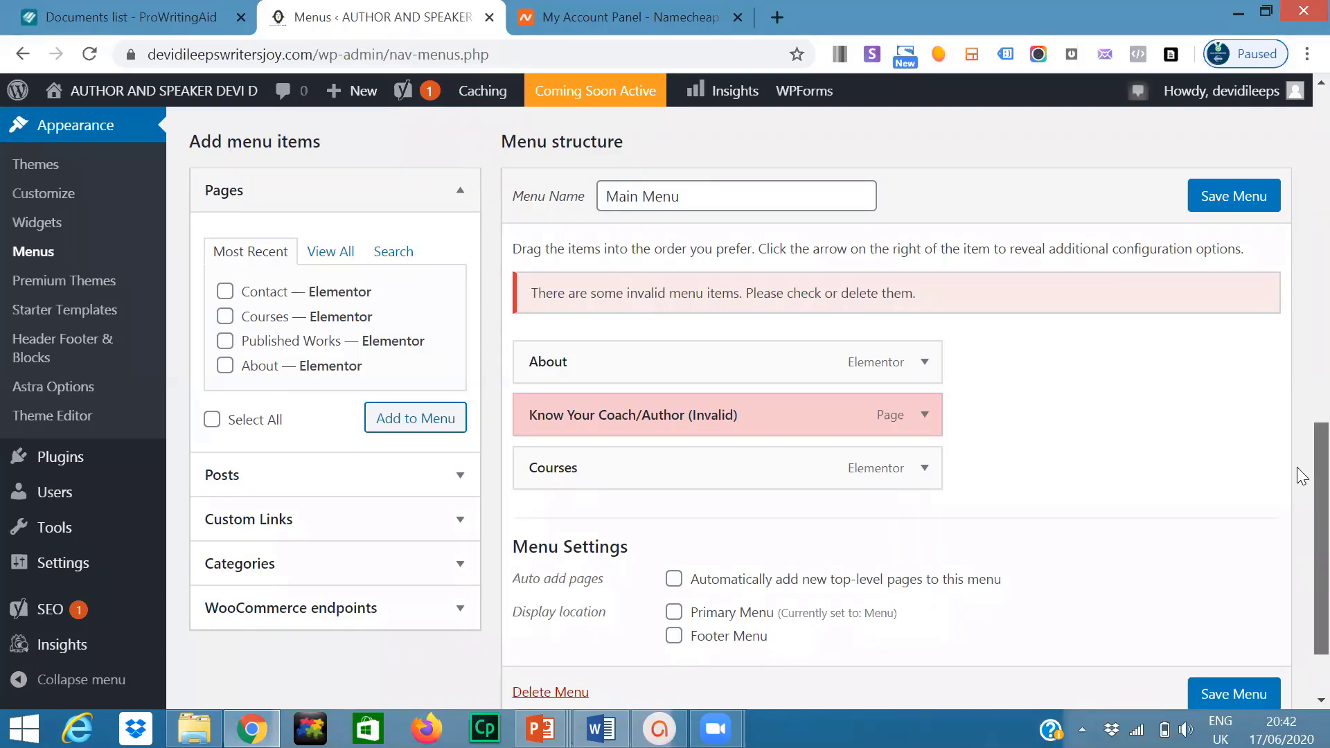
pyautogui.scroll(-1, 1302, 476)
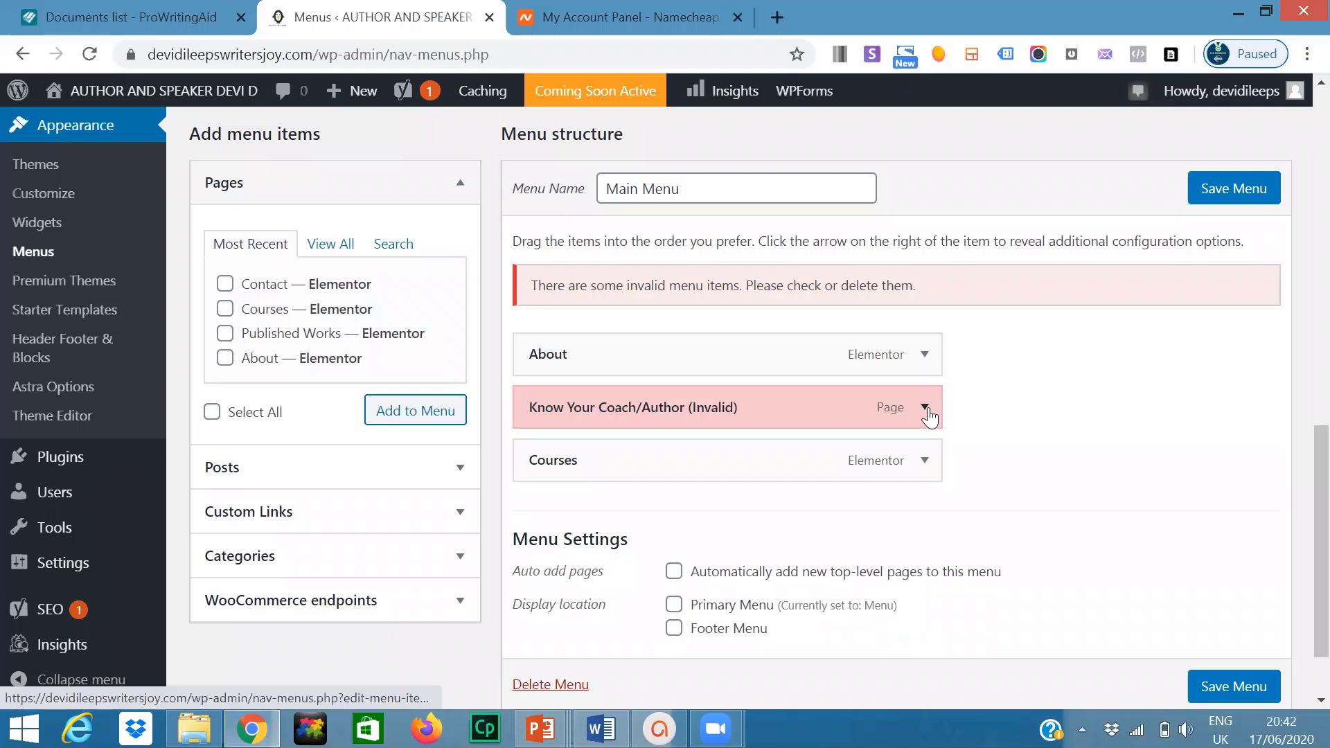
pyautogui.click(926, 408)
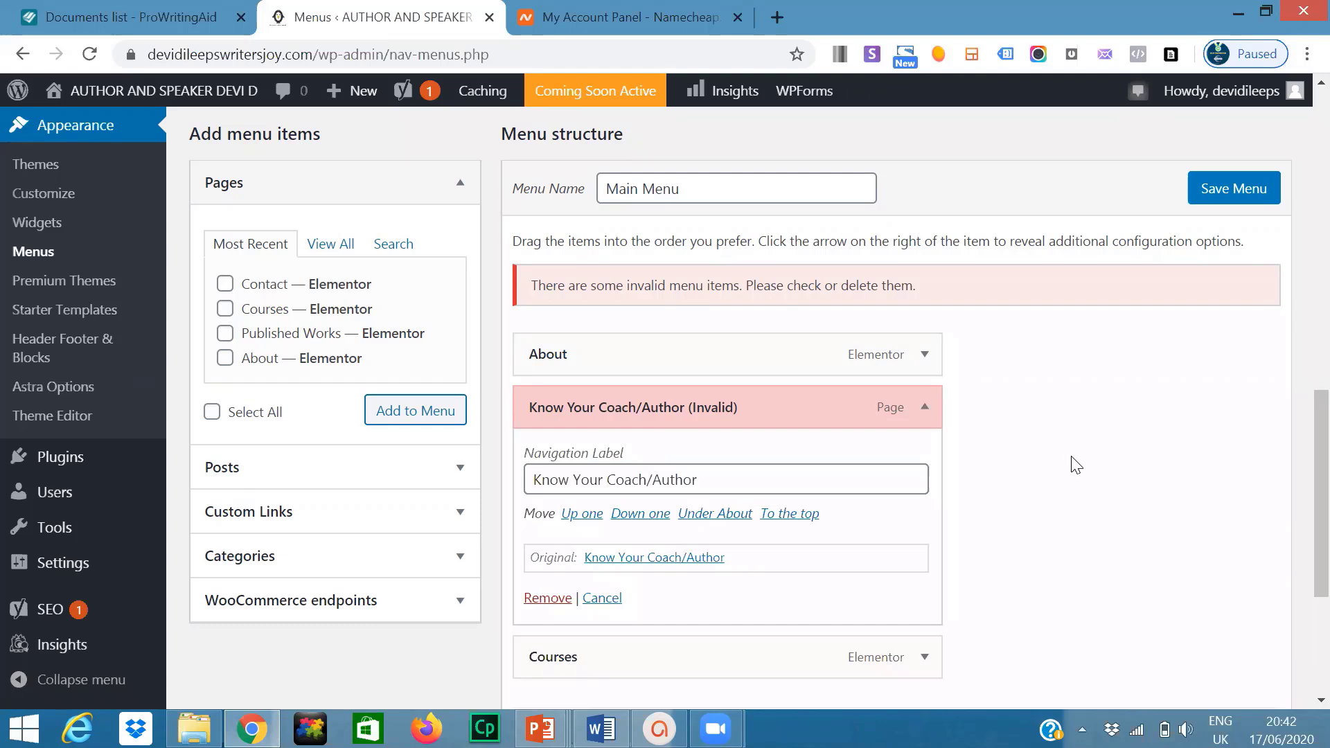
pyautogui.moveTo(1315, 516); pyautogui.dragTo(1315, 539)
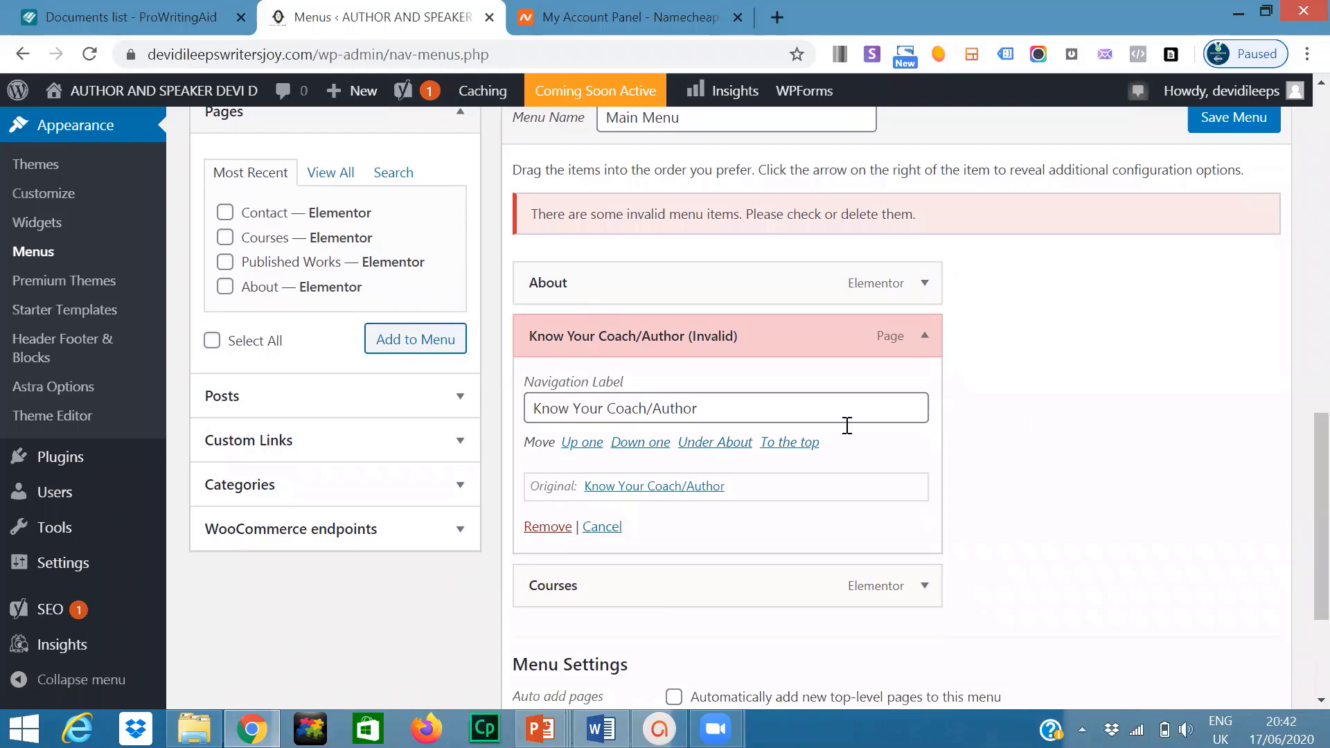
pyautogui.click(547, 528)
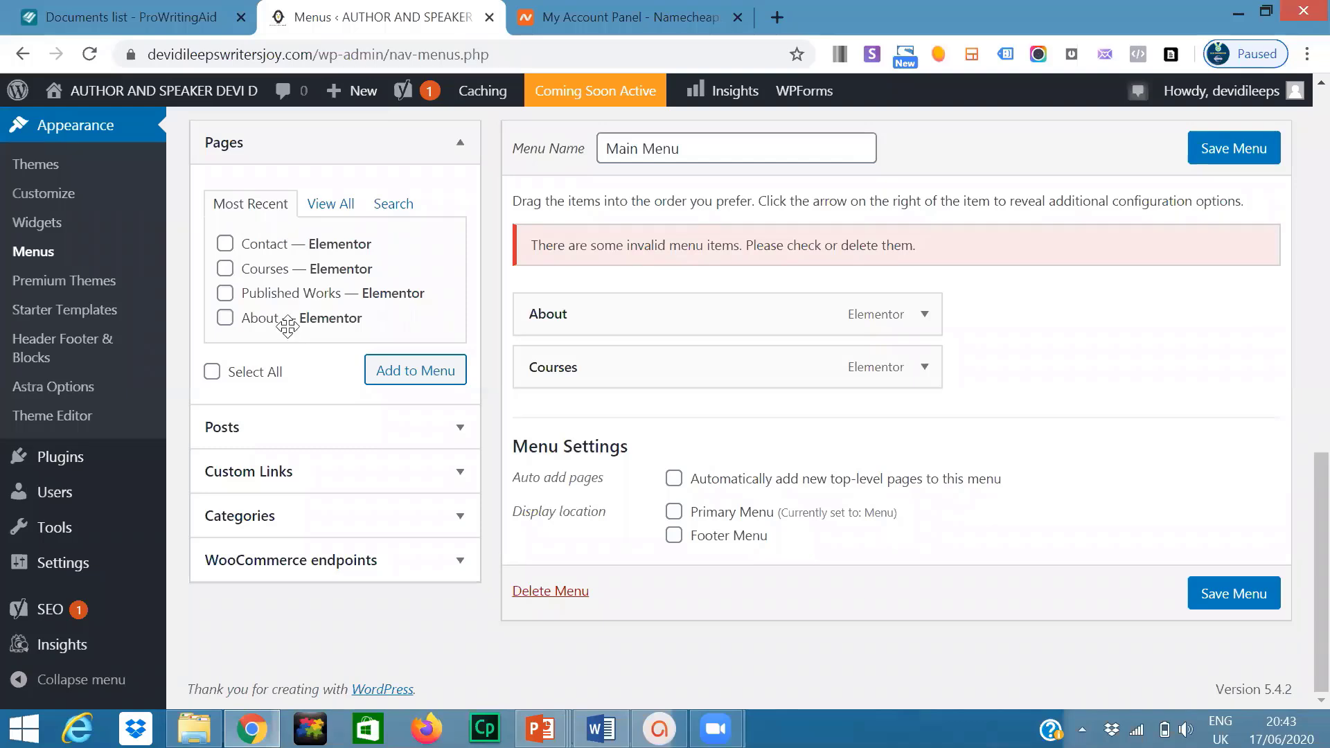
# - Add the Contact and Published Works pages to Main Menu and save the menu
pyautogui.moveTo(1318, 470); pyautogui.dragTo(1317, 450)
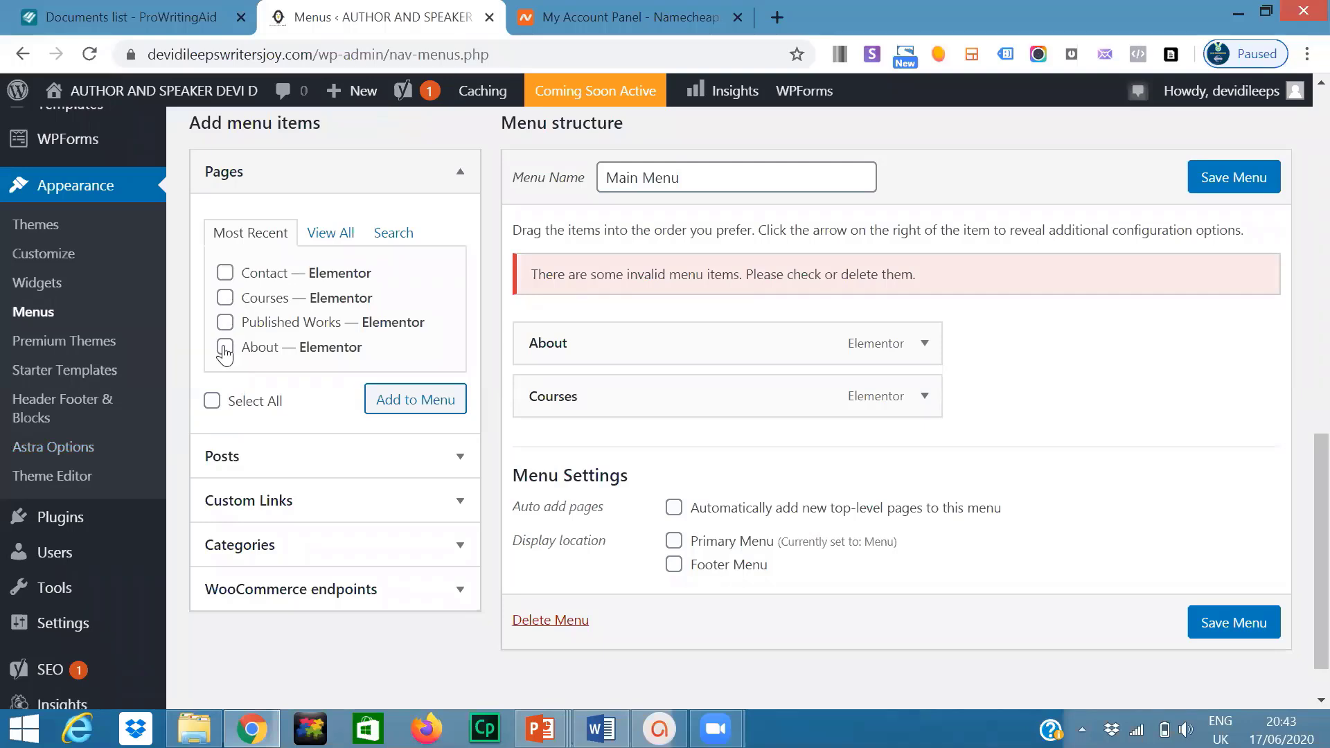
pyautogui.click(224, 275)
pyautogui.click(225, 303)
pyautogui.click(225, 304)
pyautogui.click(226, 304)
pyautogui.click(224, 303)
pyautogui.click(225, 323)
pyautogui.click(401, 410)
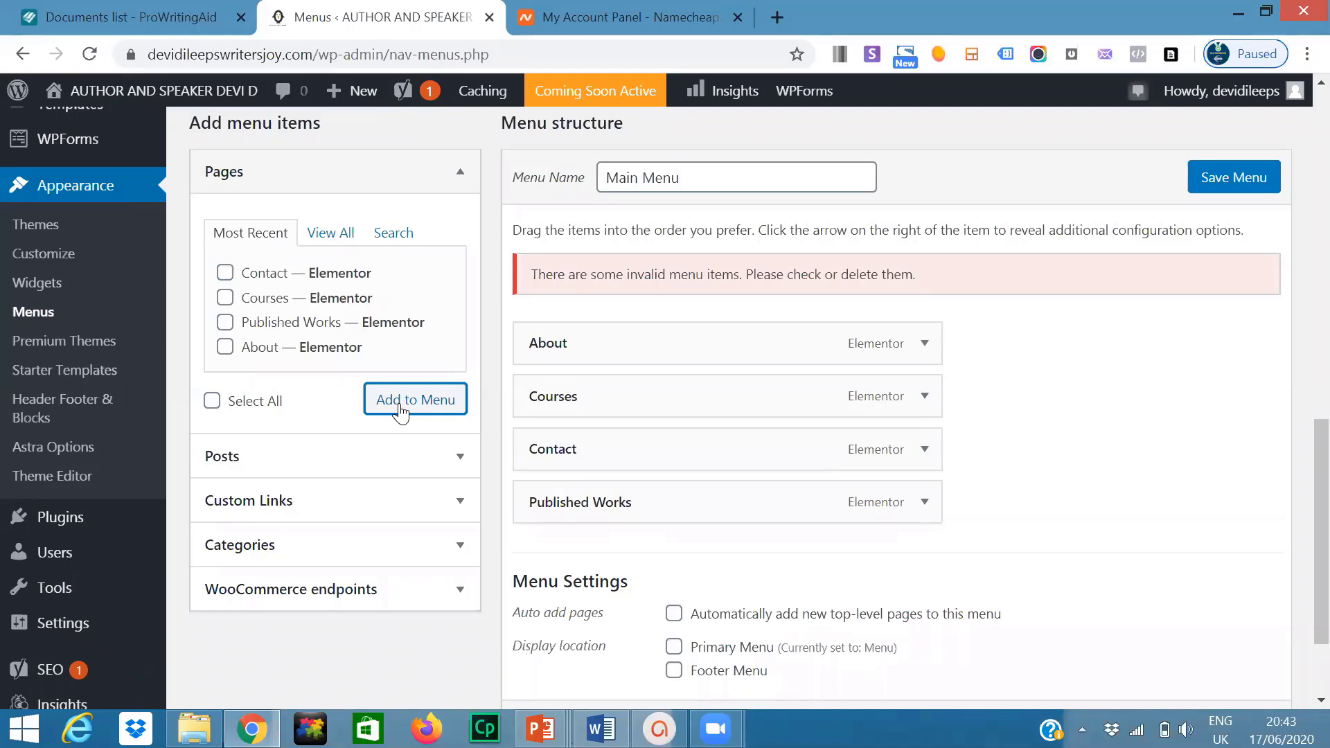
pyautogui.scroll(-1, 1301, 532)
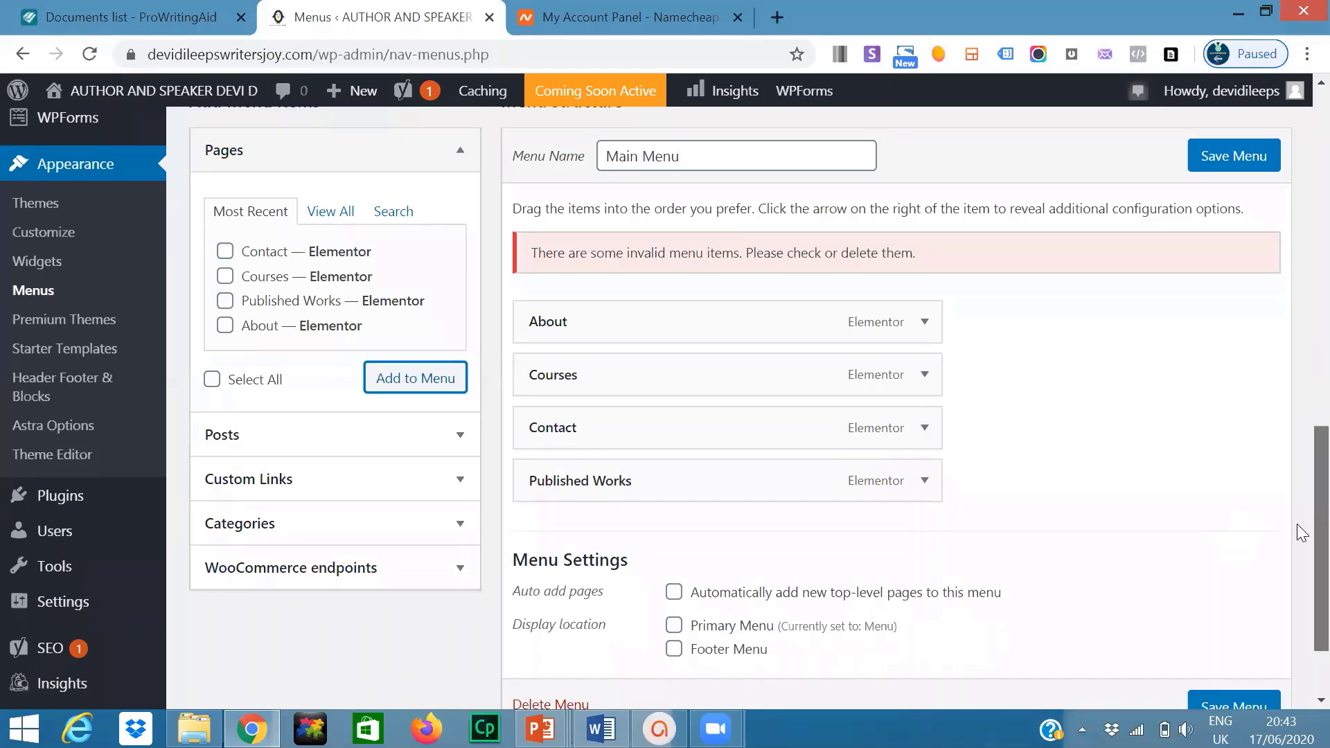
pyautogui.scroll(-1, 1301, 532)
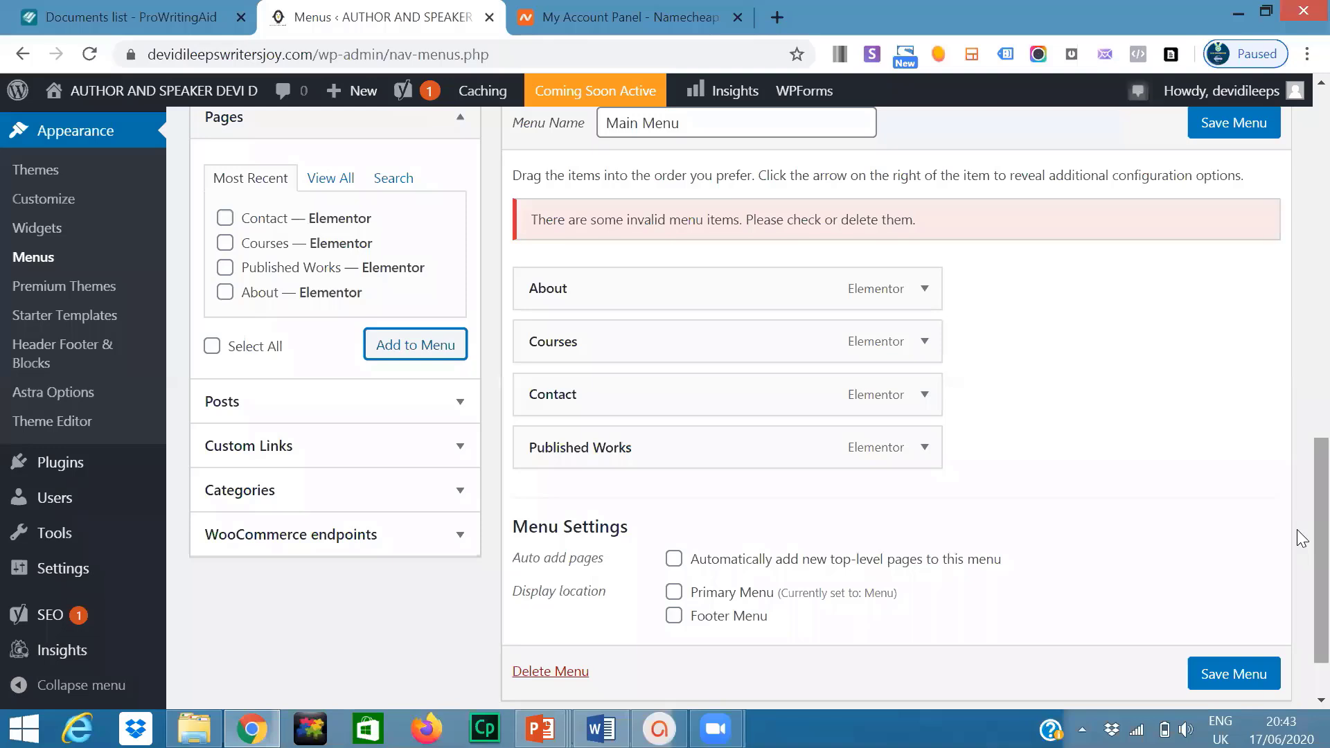
pyautogui.click(1225, 686)
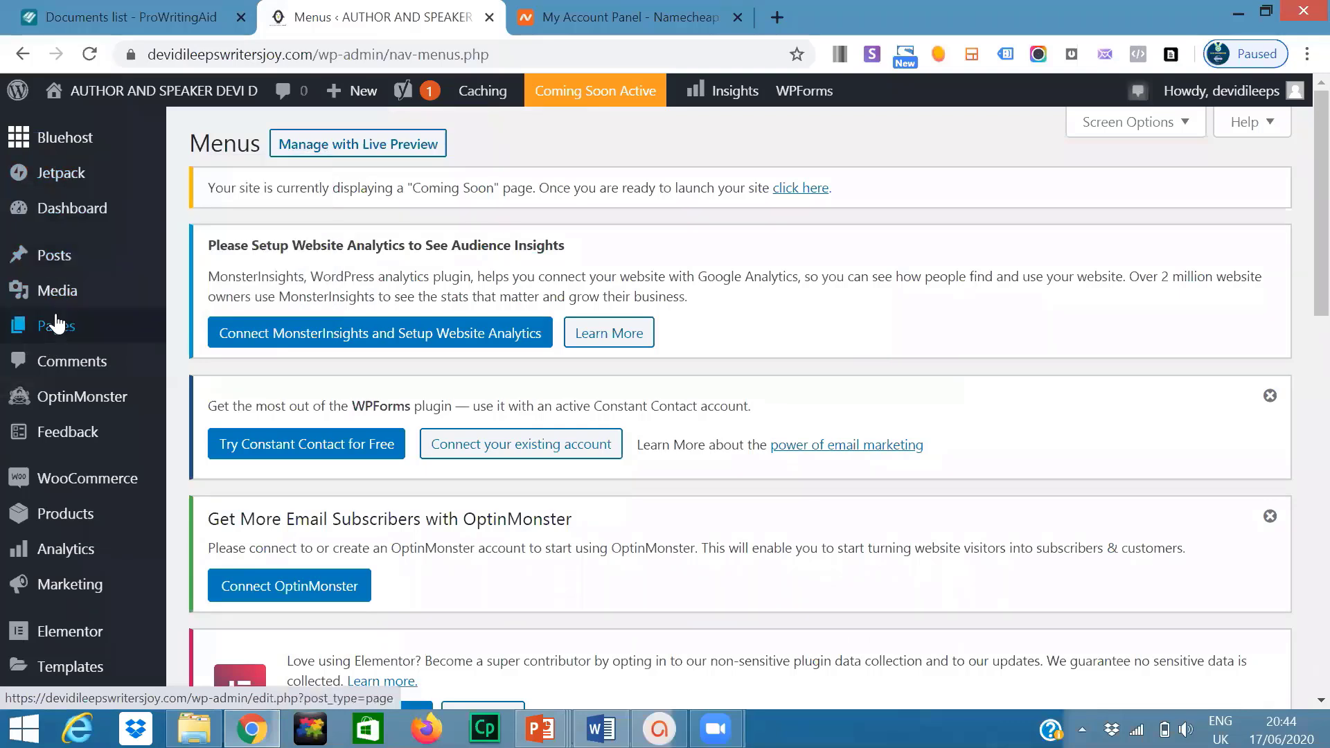
# - Open the live site's home page in a new browser tab and check its header navigation and hero section
pyautogui.moveTo(58, 333)
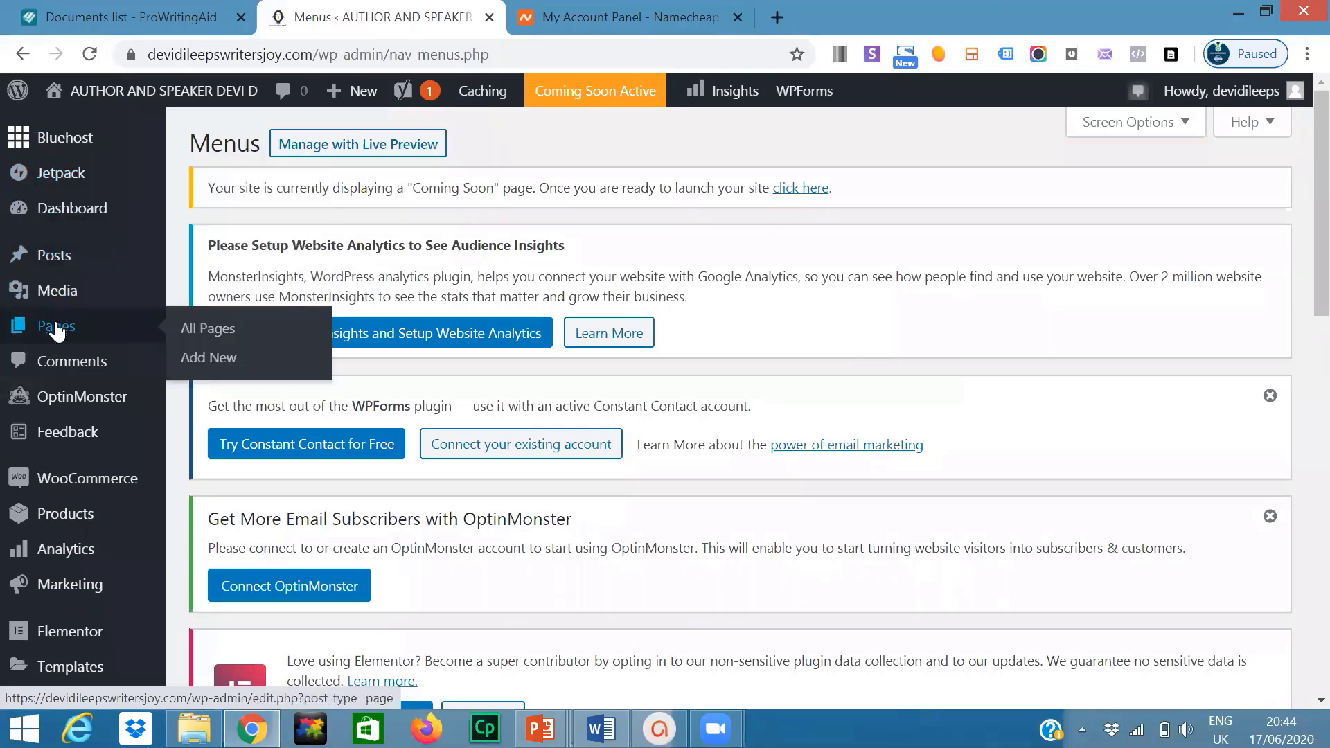
pyautogui.click(155, 97)
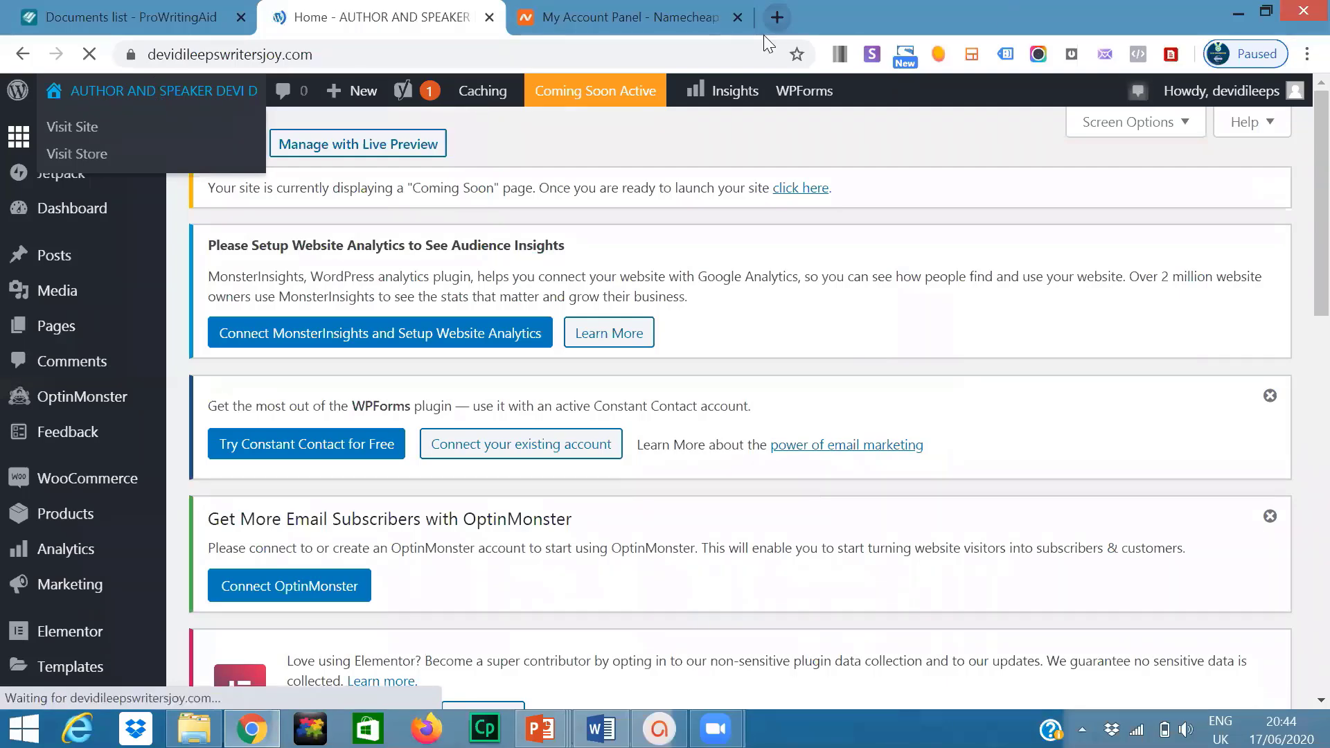
pyautogui.click(777, 17)
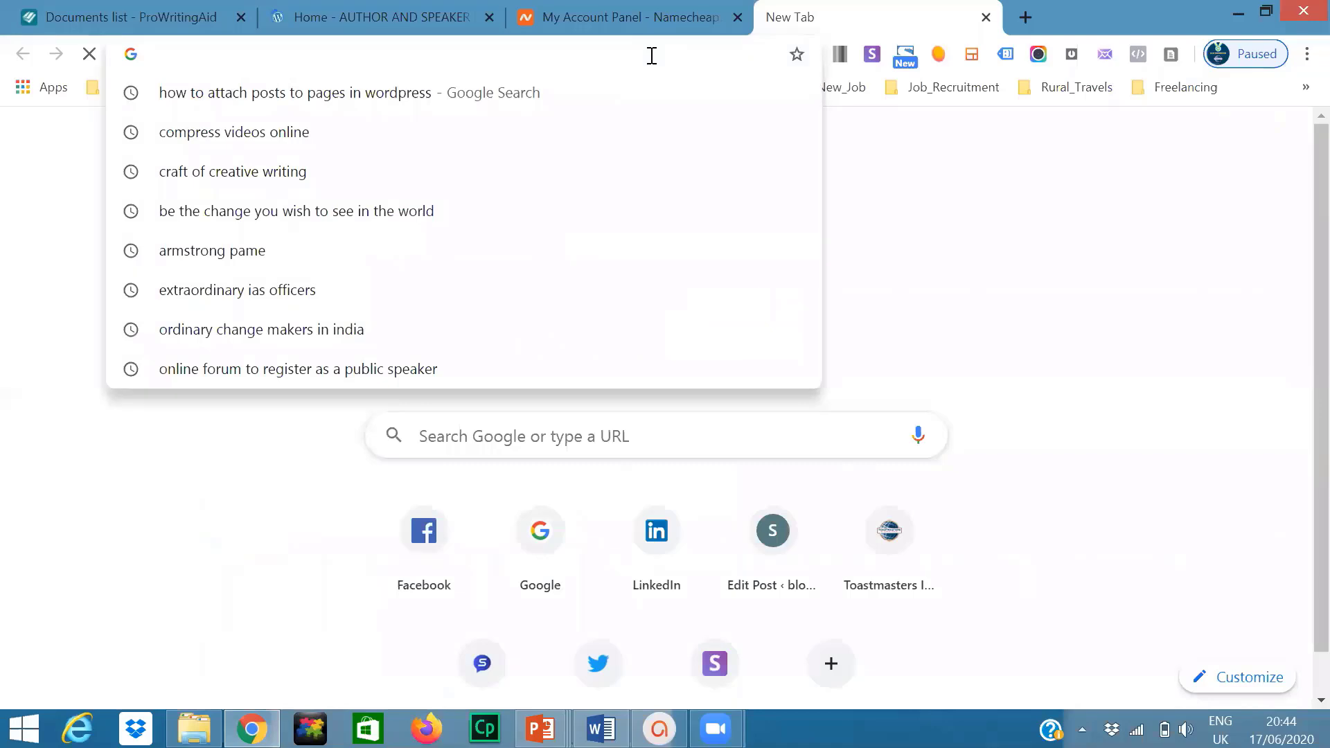
pyautogui.write('de')
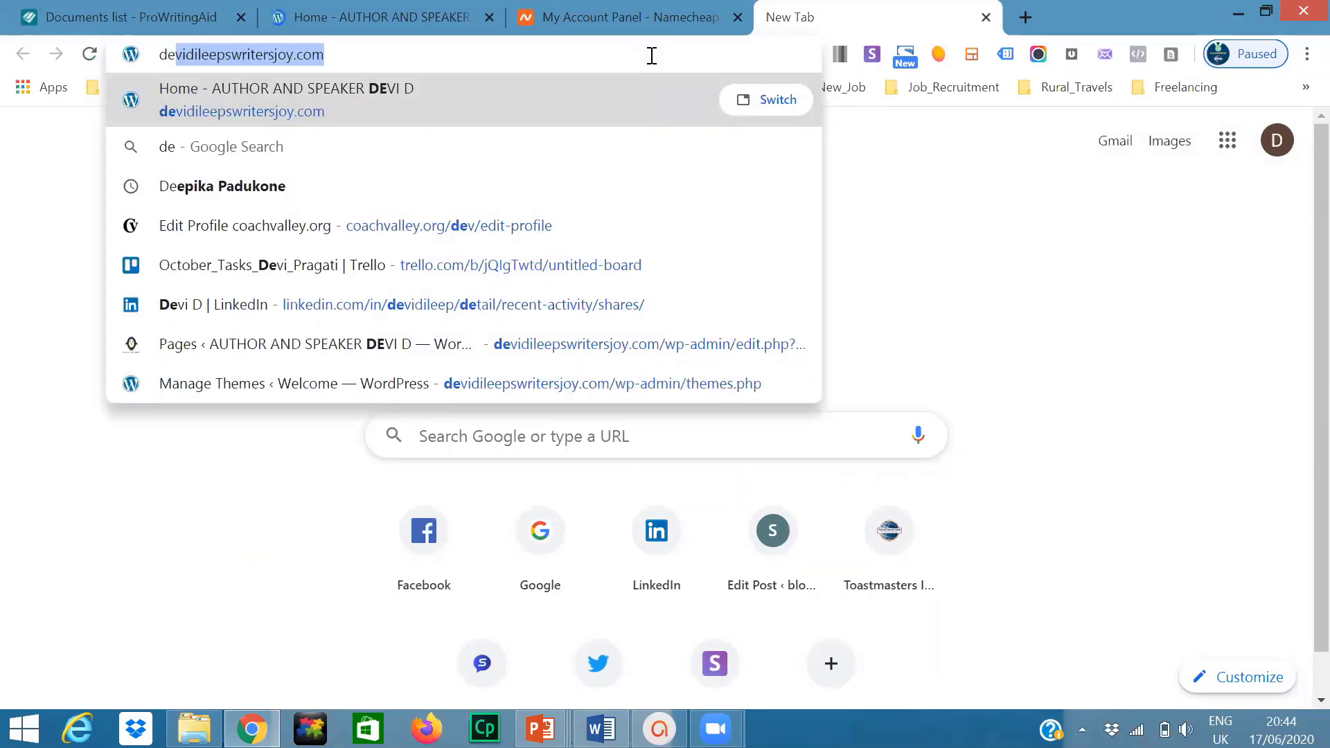
pyautogui.press('Return')
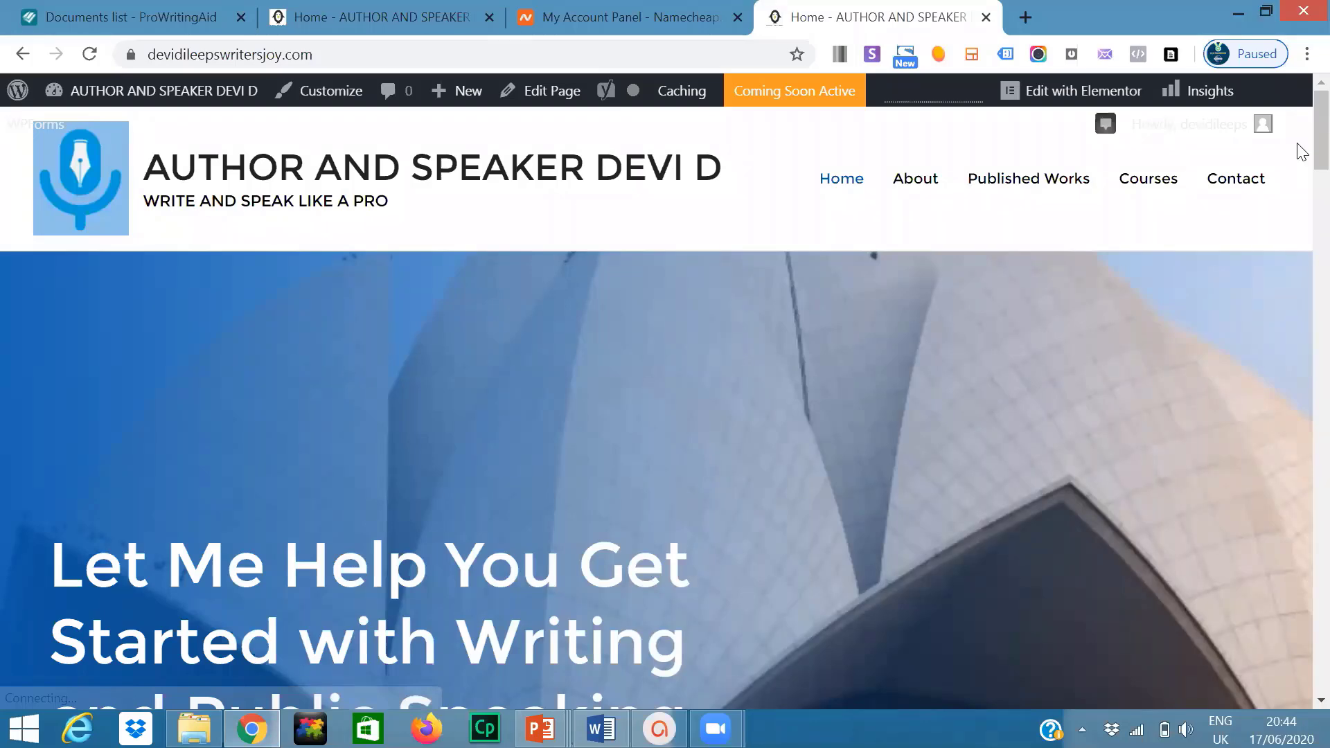
pyautogui.scroll(-1, 1297, 154)
pyautogui.scroll(1, 1301, 138)
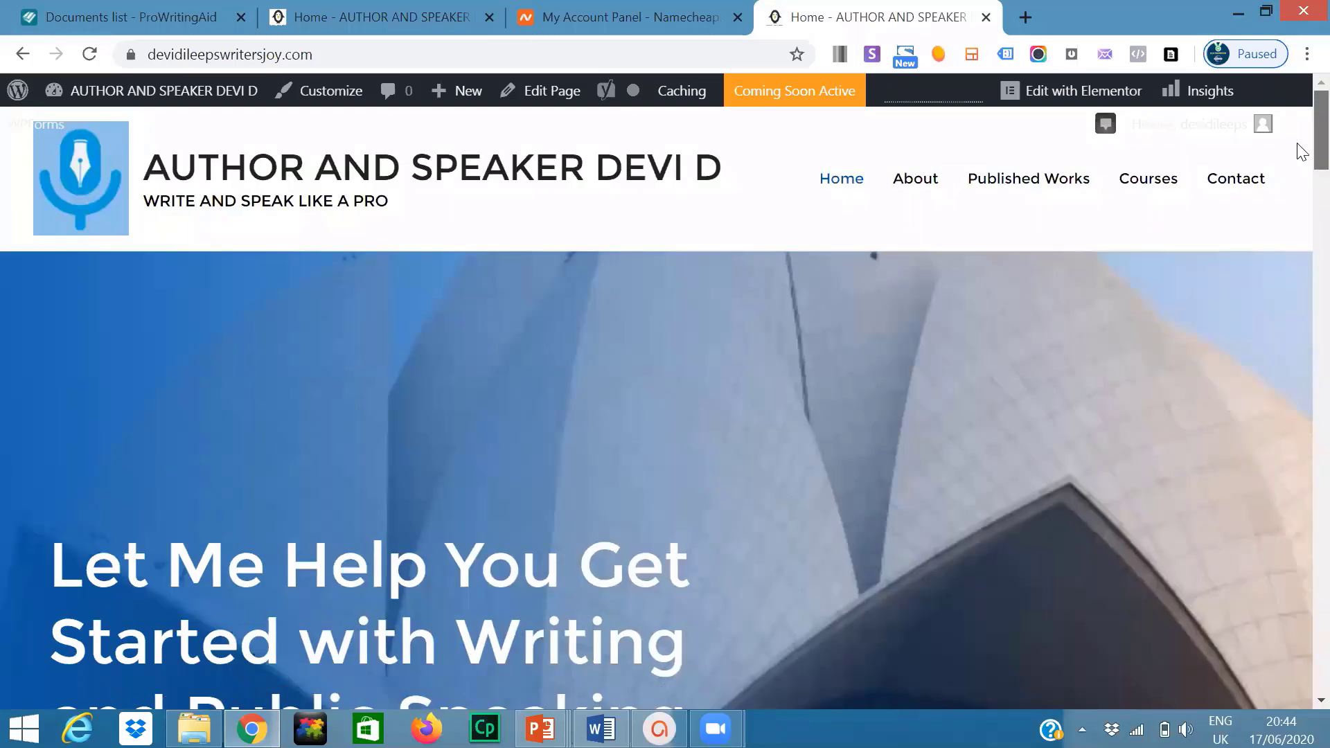
pyautogui.scroll(-1, 1303, 153)
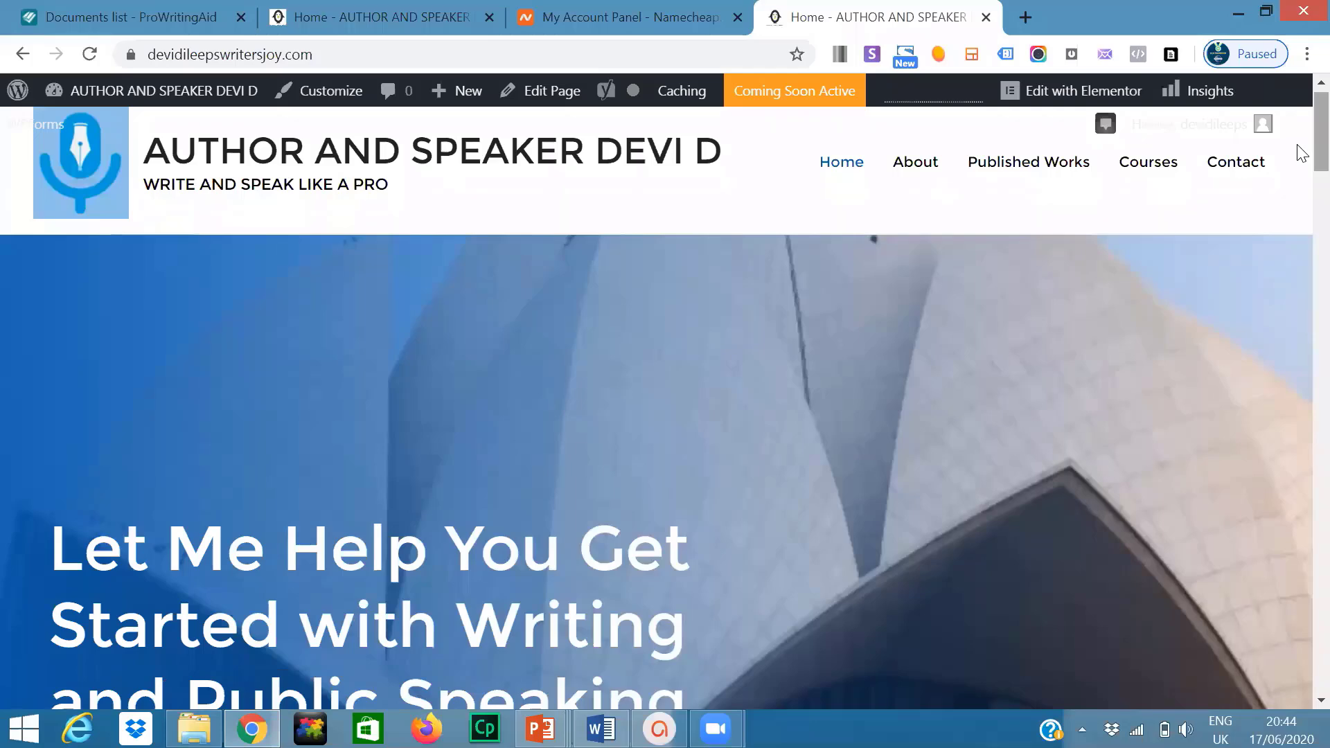
pyautogui.scroll(-1, 1302, 156)
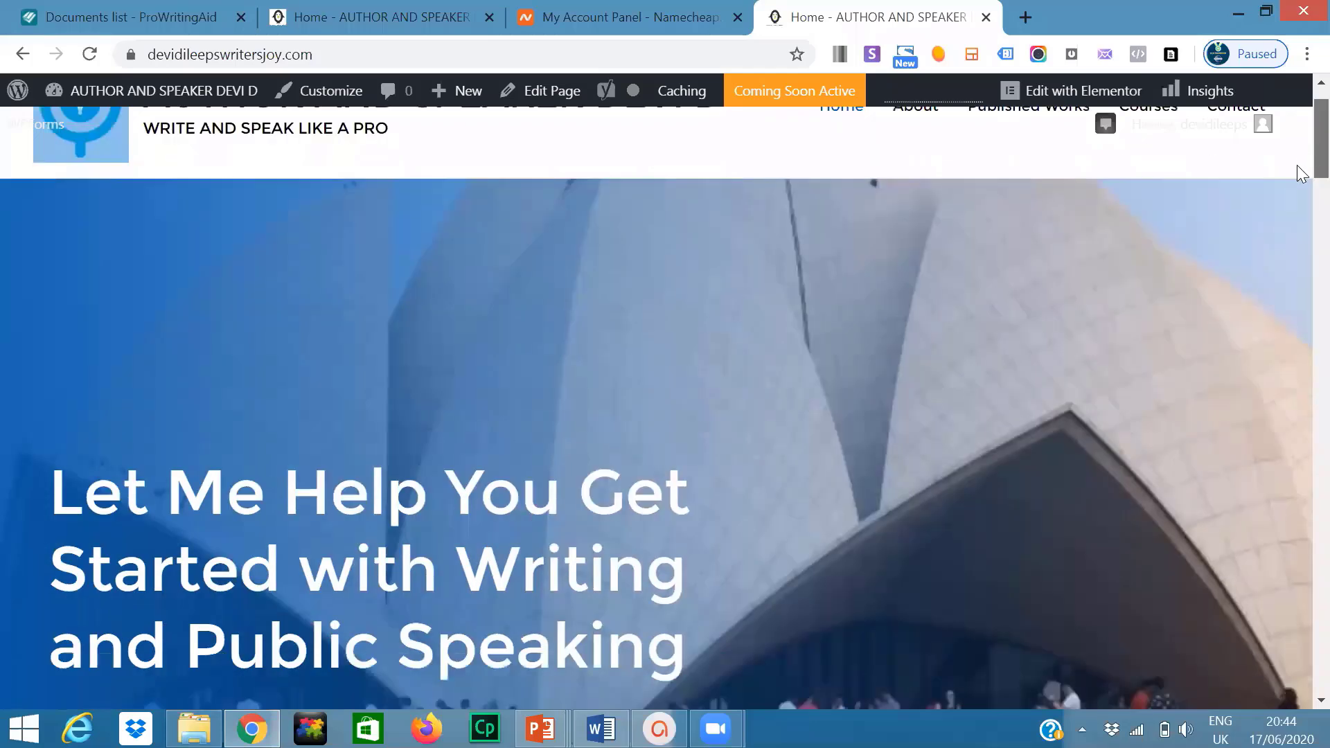
# - Return from the live home page to the Pages list and open the About page in the Elementor editor
pyautogui.scroll(-1, 1299, 173)
pyautogui.scroll(3, 1297, 147)
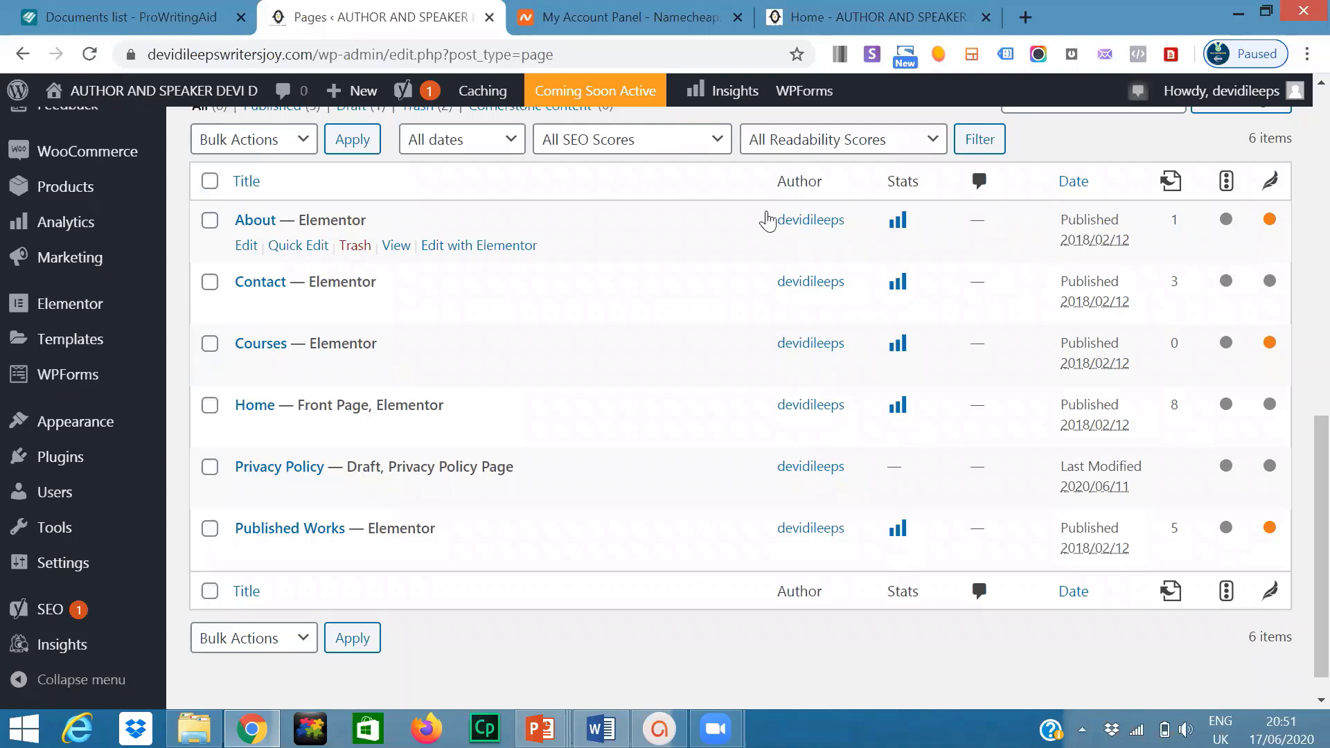
pyautogui.click(211, 229)
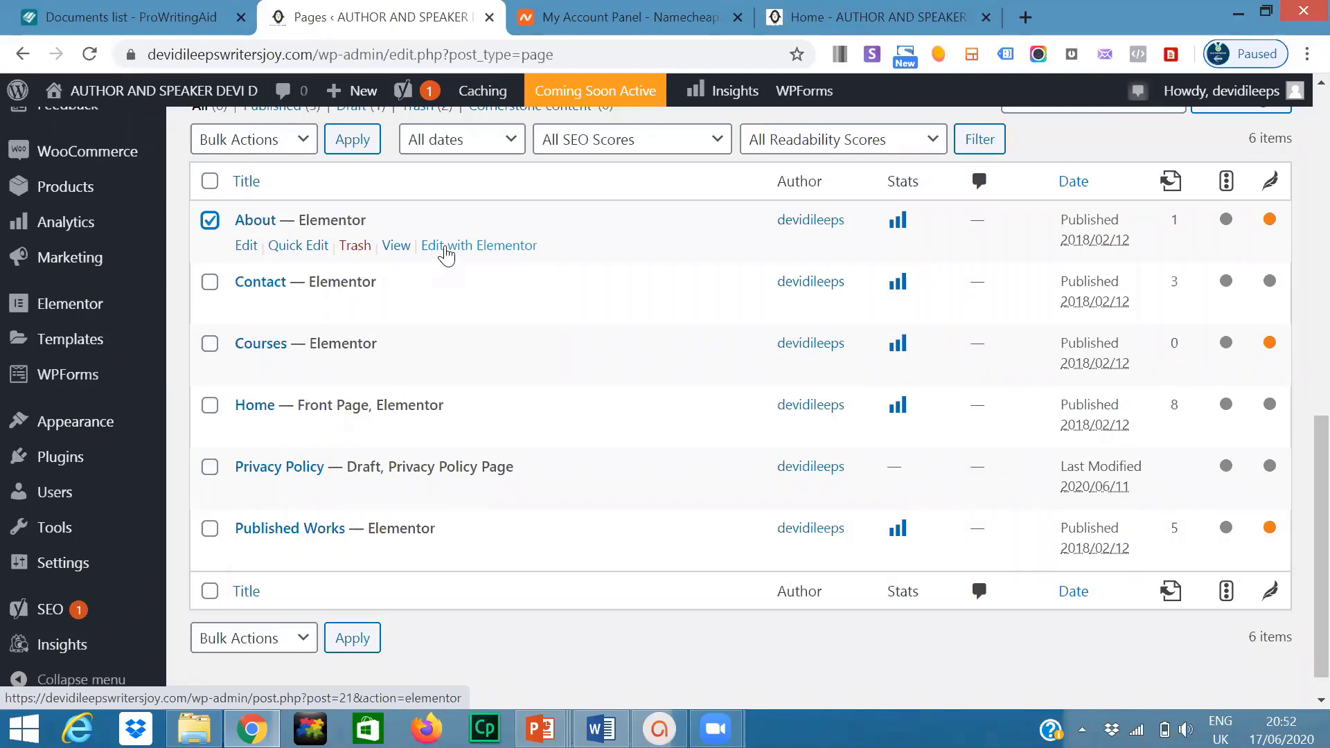
pyautogui.click(445, 254)
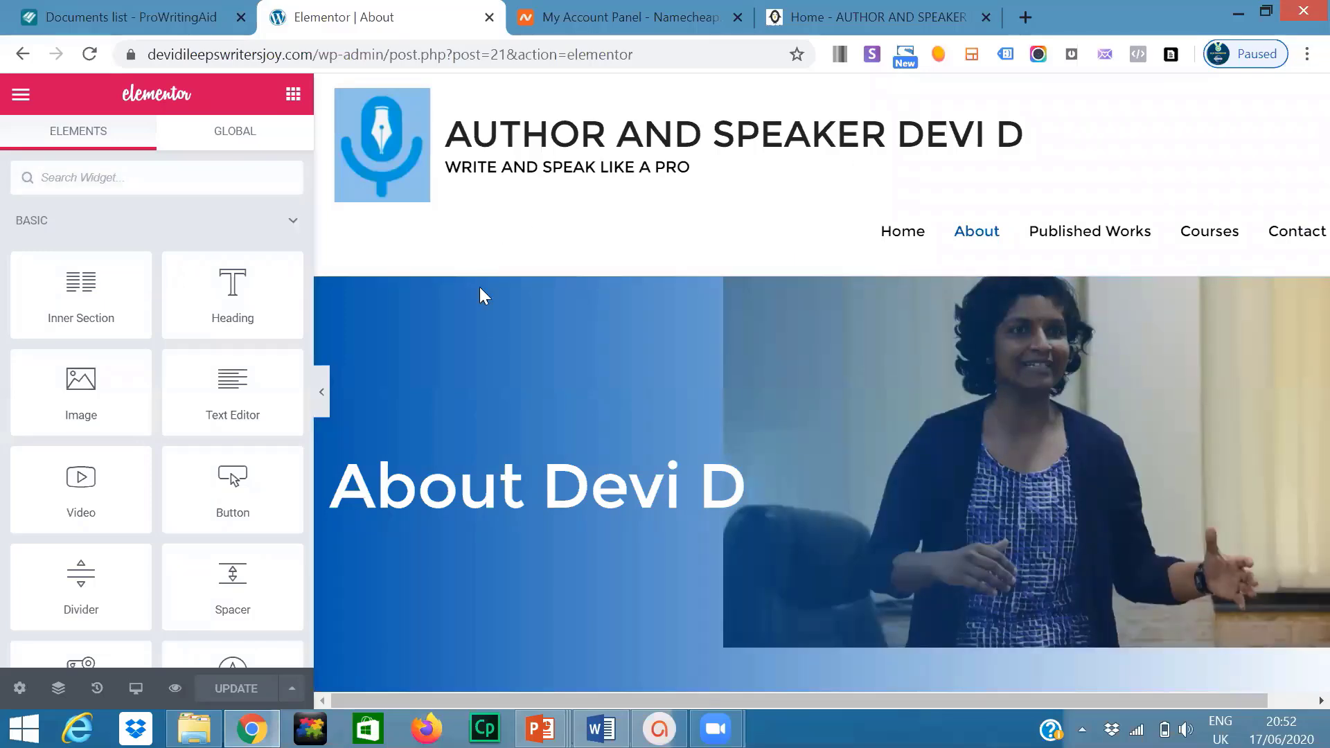
# - Select the About page's banner heading and look over the hero banner and the story section below it
pyautogui.click(473, 484)
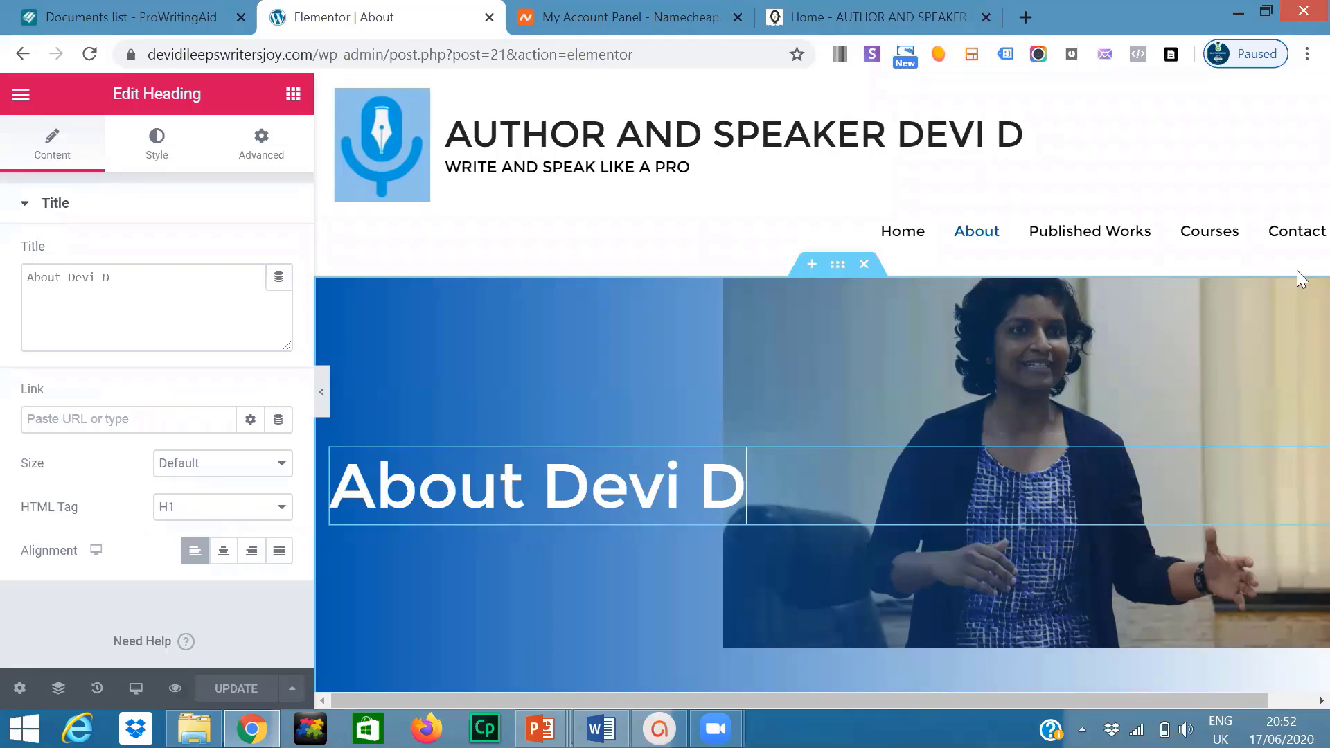
pyautogui.moveTo(1151, 699); pyautogui.dragTo(1201, 697)
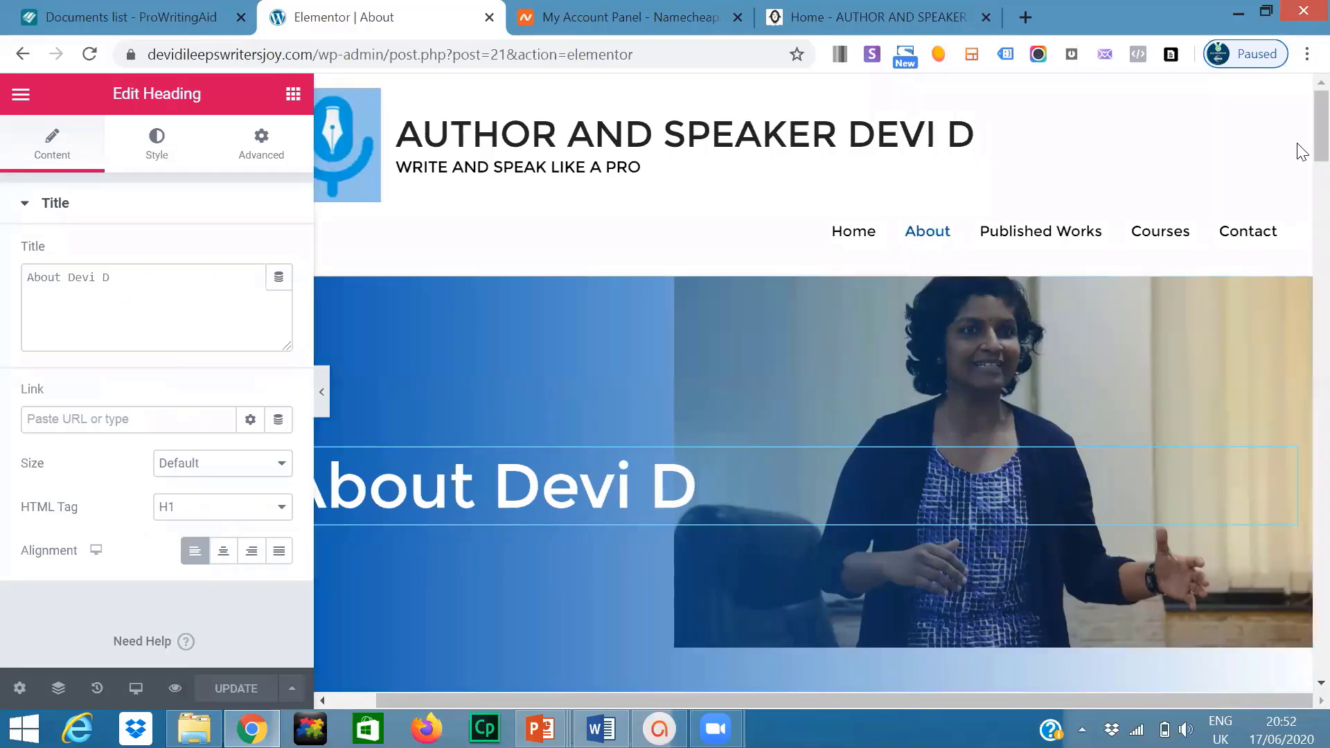
pyautogui.scroll(-3, 1299, 172)
pyautogui.scroll(3, 1298, 146)
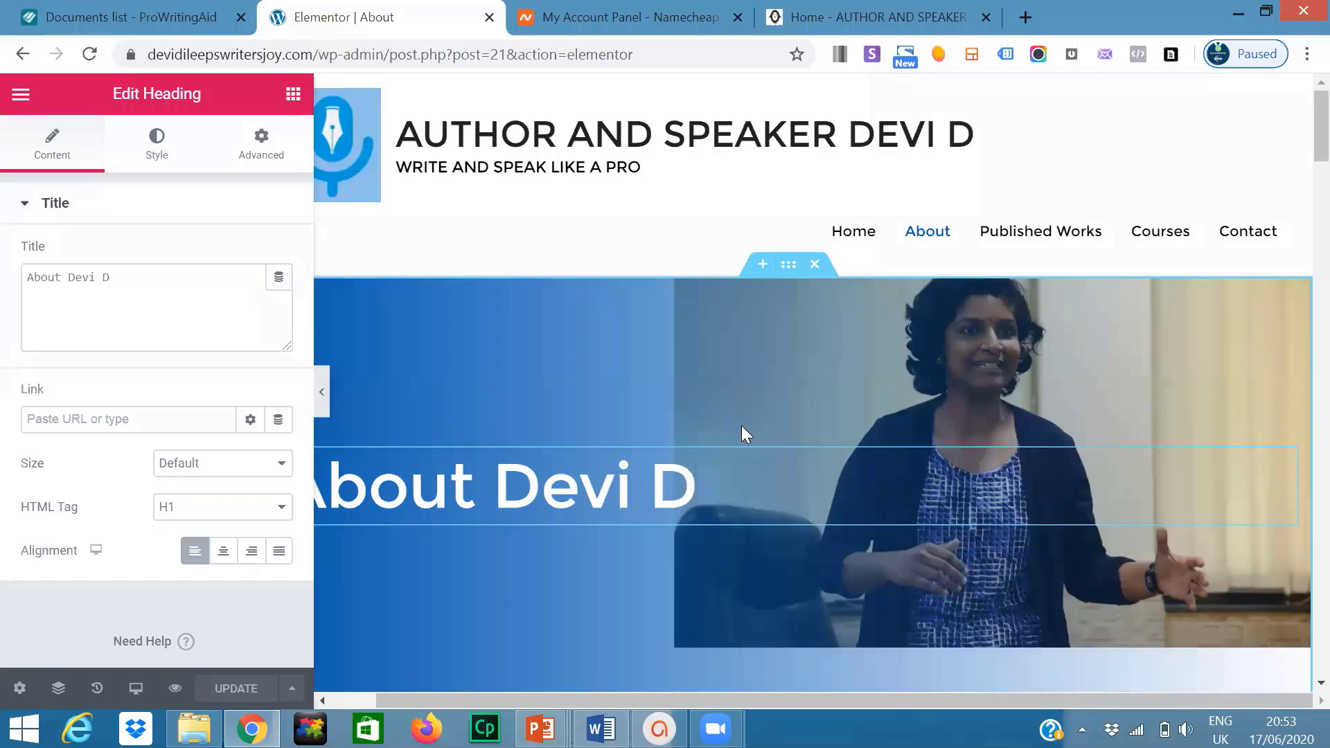
pyautogui.scroll(-4, 1297, 141)
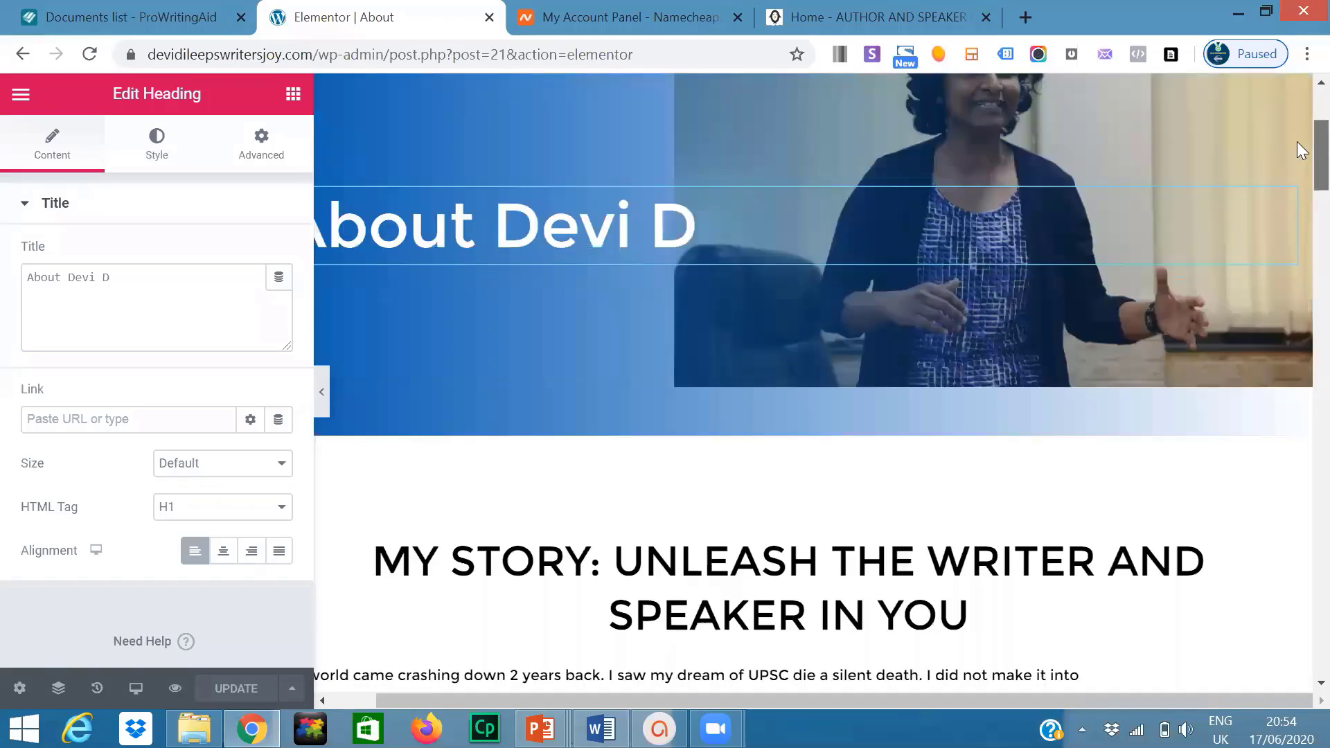
pyautogui.scroll(-2, 1296, 166)
pyautogui.scroll(-1, 1297, 167)
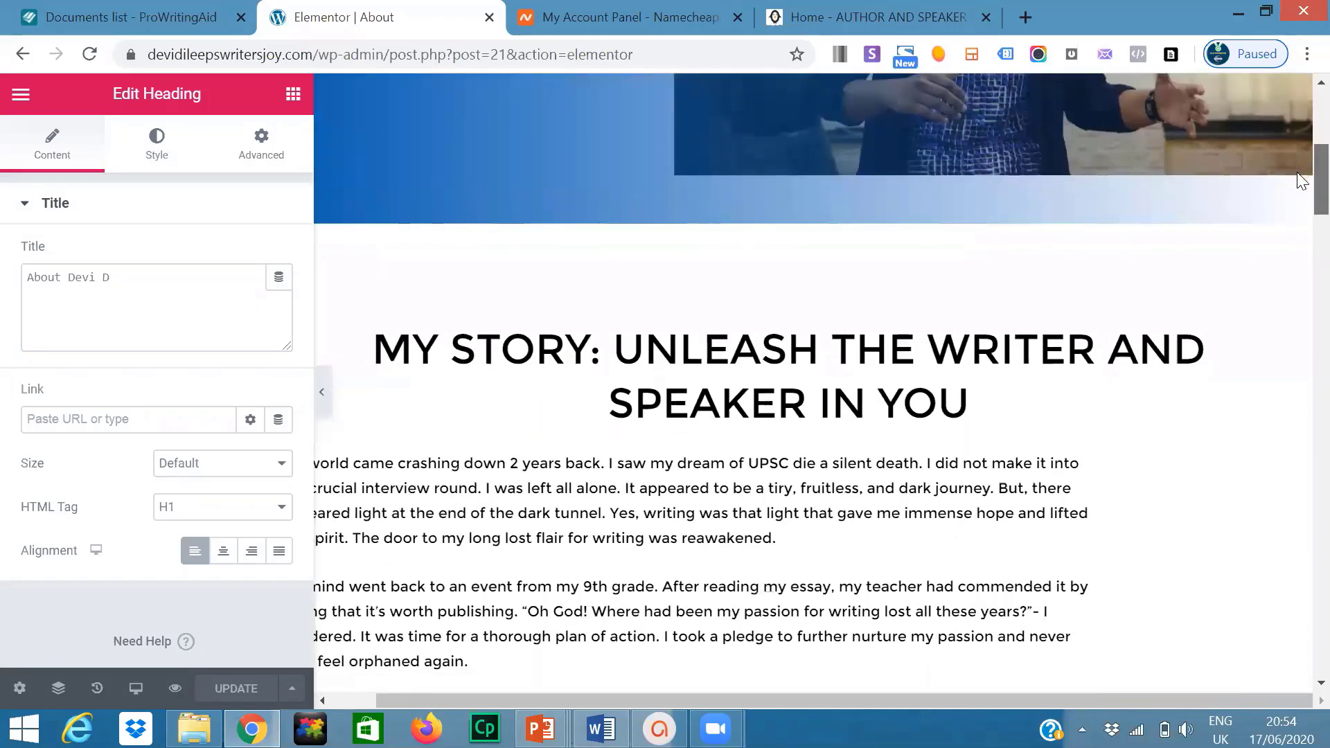
# - Delete and retype the words IN YOU at the end of the MY STORY heading, and save the page
pyautogui.click(1022, 358)
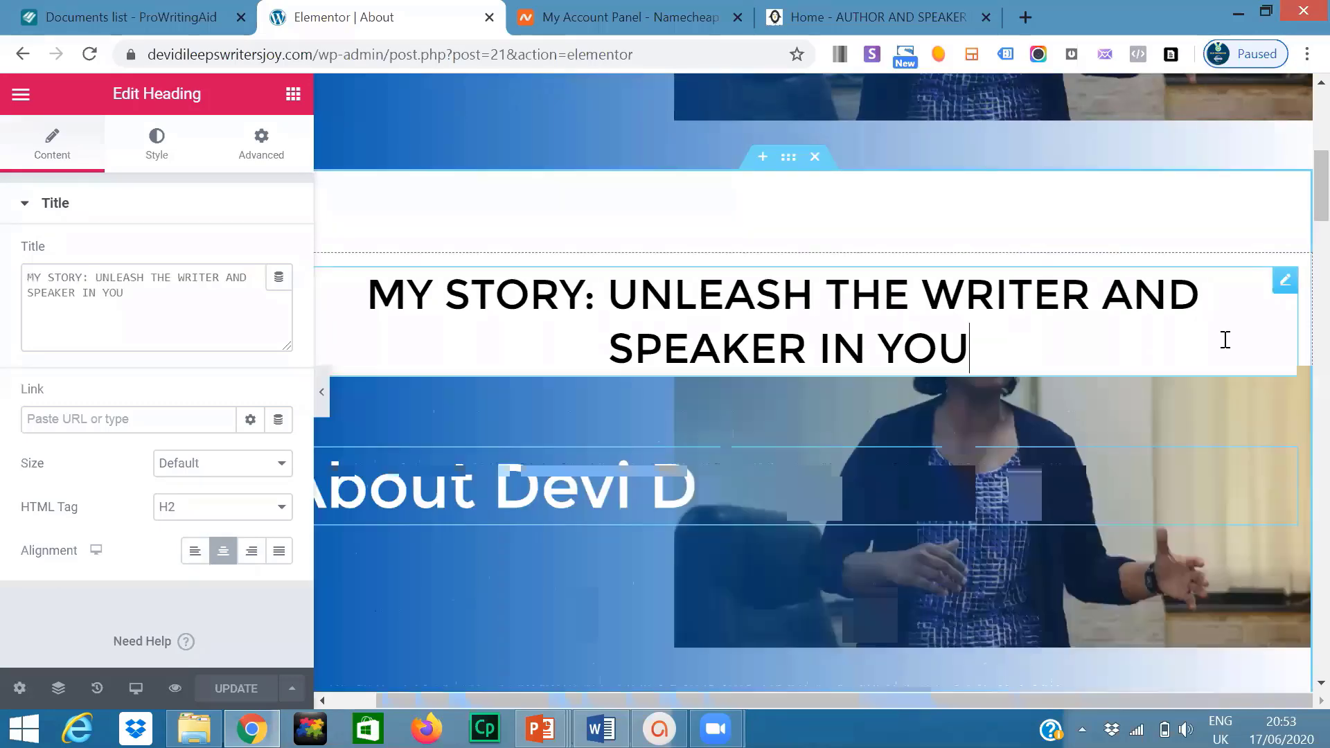
pyautogui.scroll(3, 1301, 187)
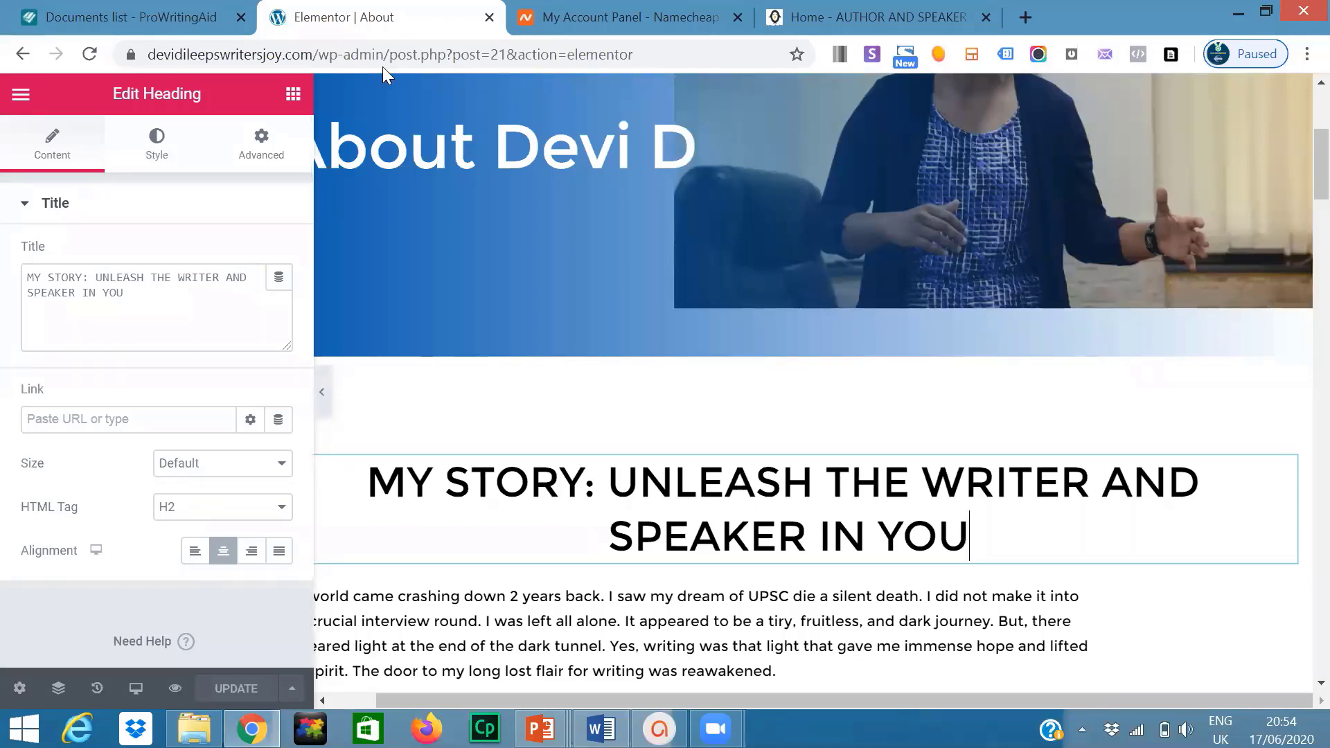
pyautogui.click(150, 298)
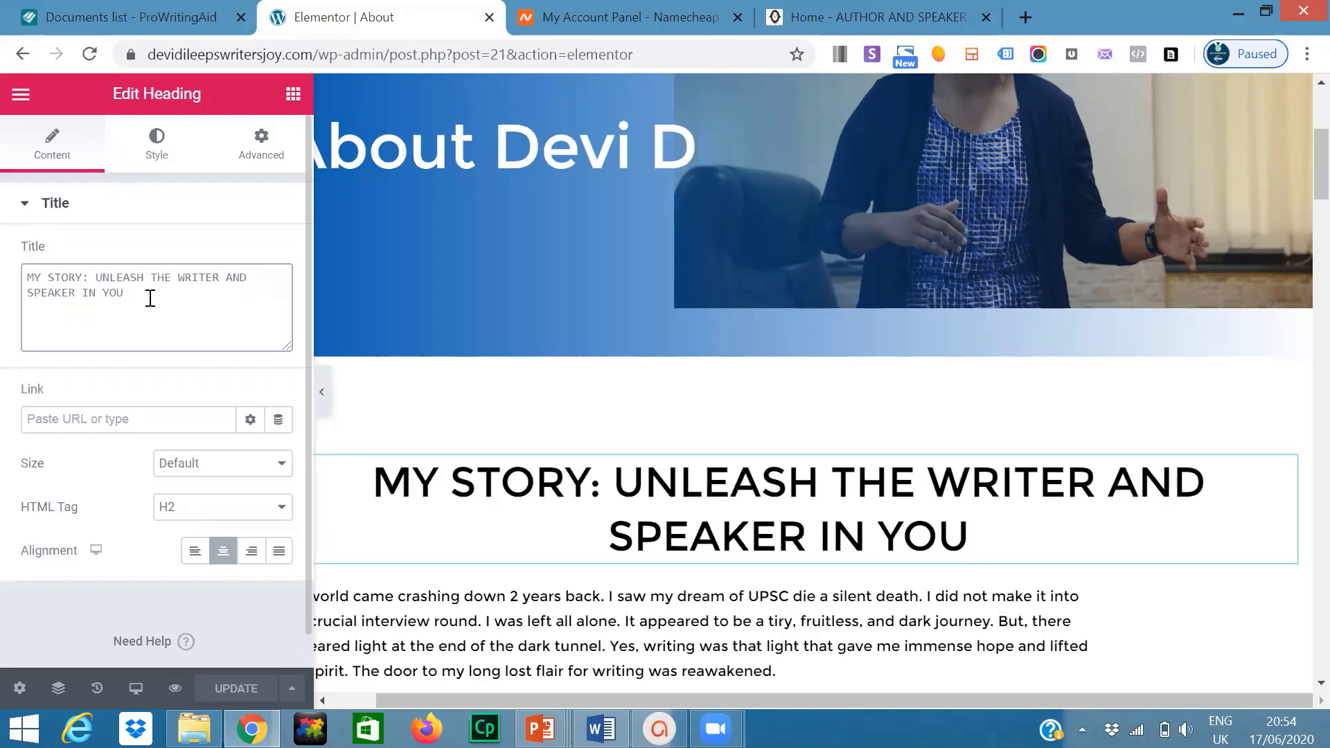
pyautogui.press('BackSpace')
pyautogui.press('BackSpace')
pyautogui.press('BackSpace')
pyautogui.press('BackSpace')
pyautogui.press('BackSpace')
pyautogui.press('BackSpace')
pyautogui.press('BackSpace')
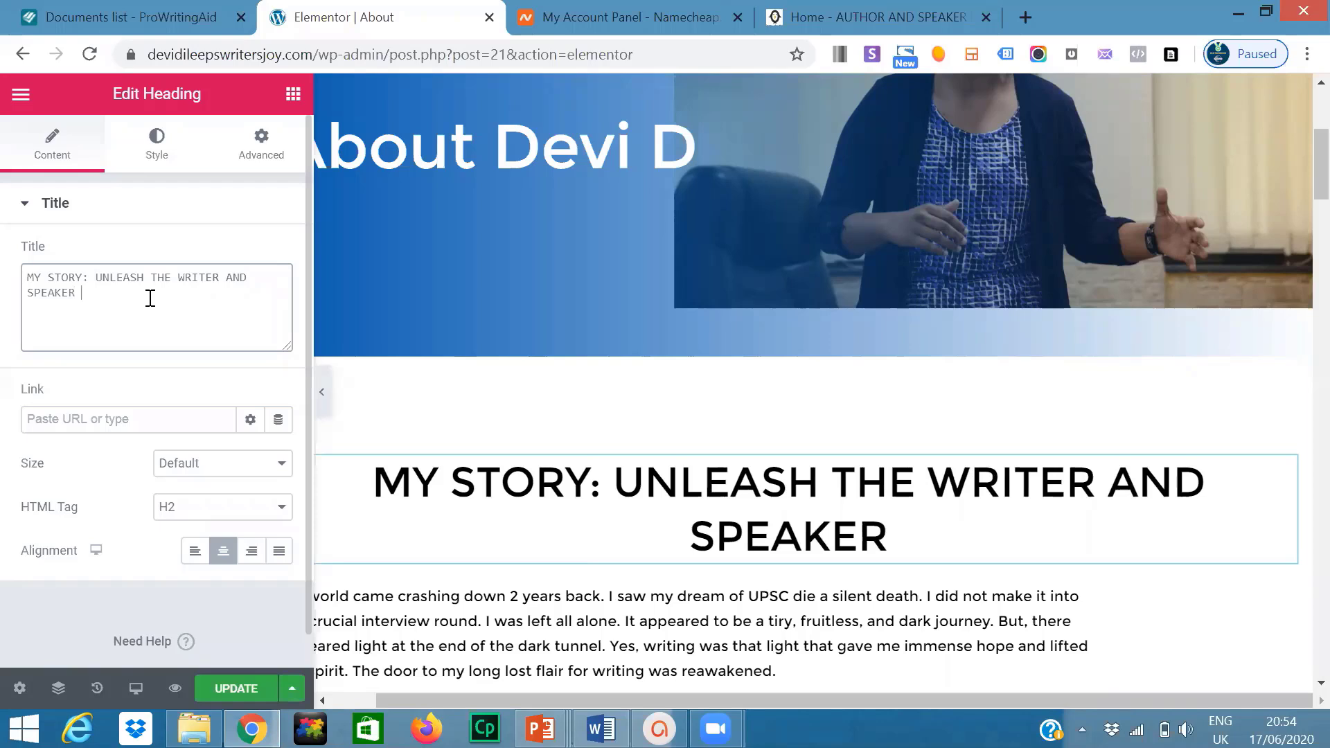
pyautogui.write('in')
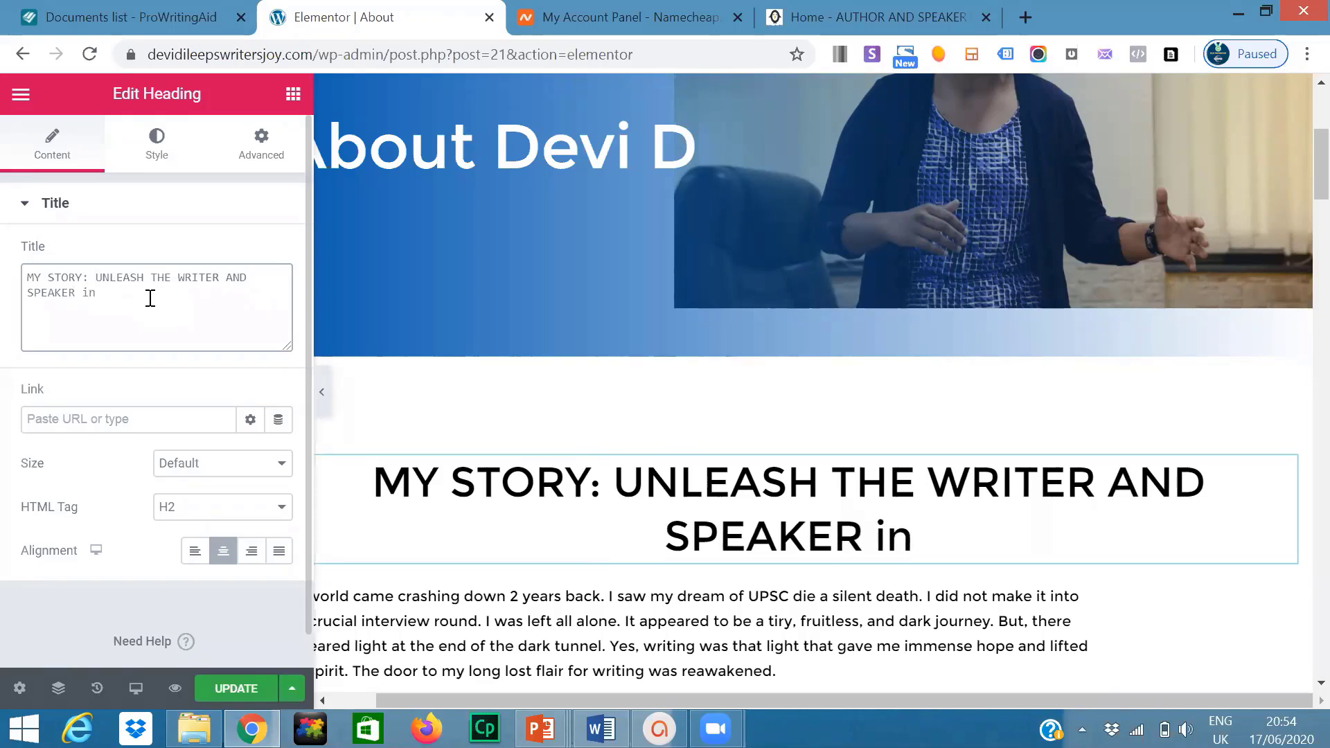
pyautogui.press('BackSpace')
pyautogui.press('BackSpace')
pyautogui.press('BackSpace')
pyautogui.write('IN ')
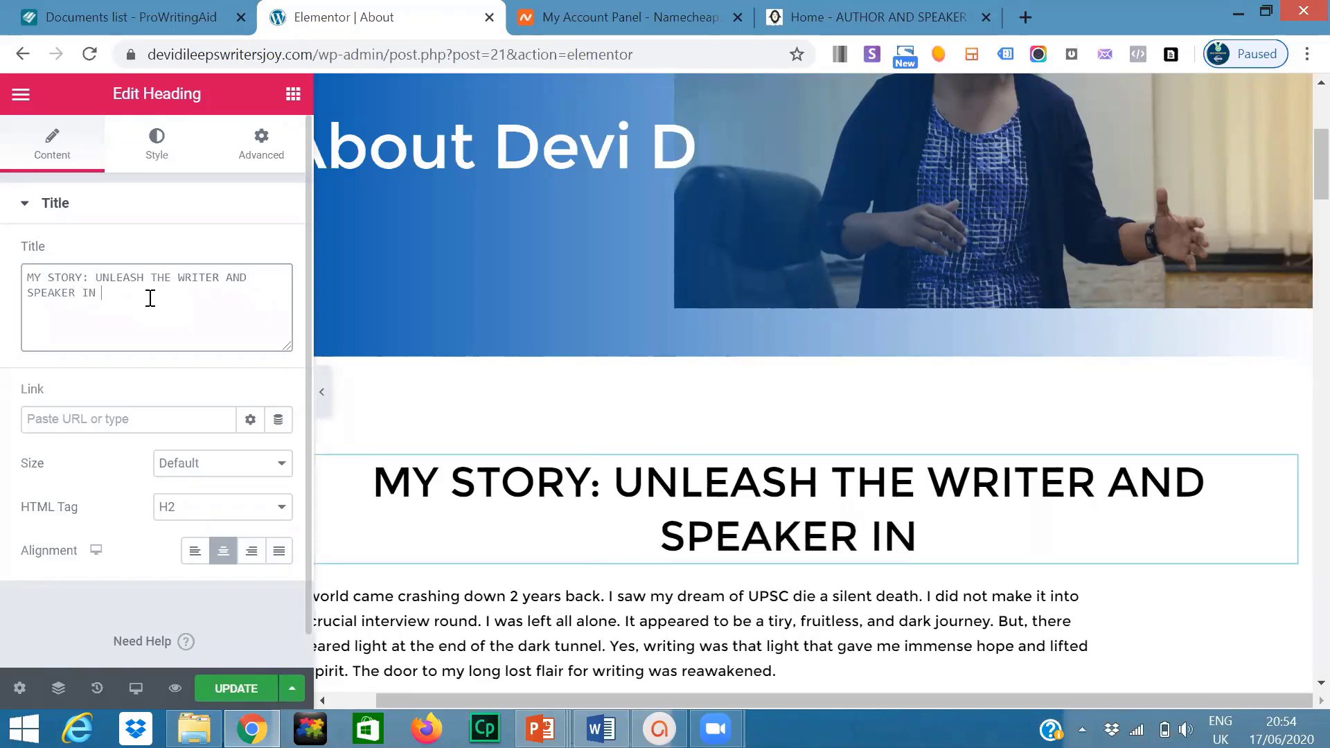
pyautogui.write('YOU')
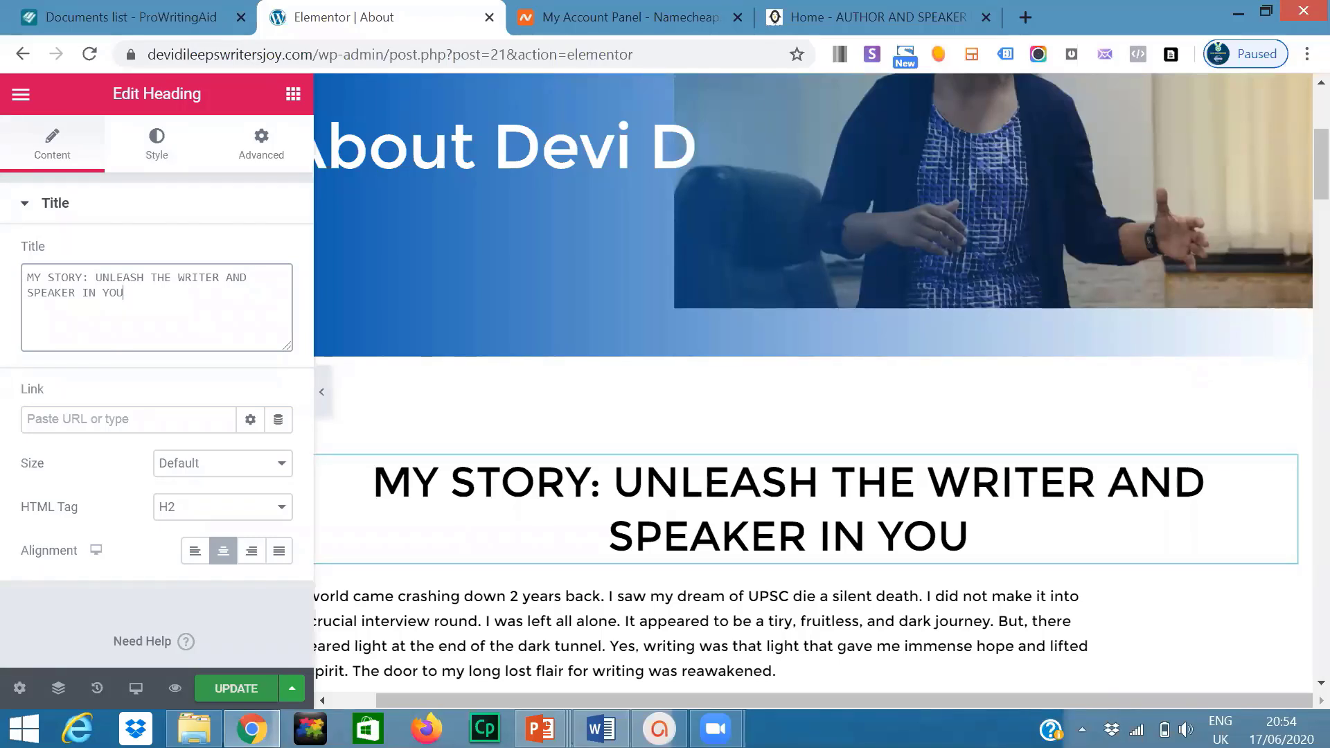
pyautogui.hotkey('ctrl', 's')
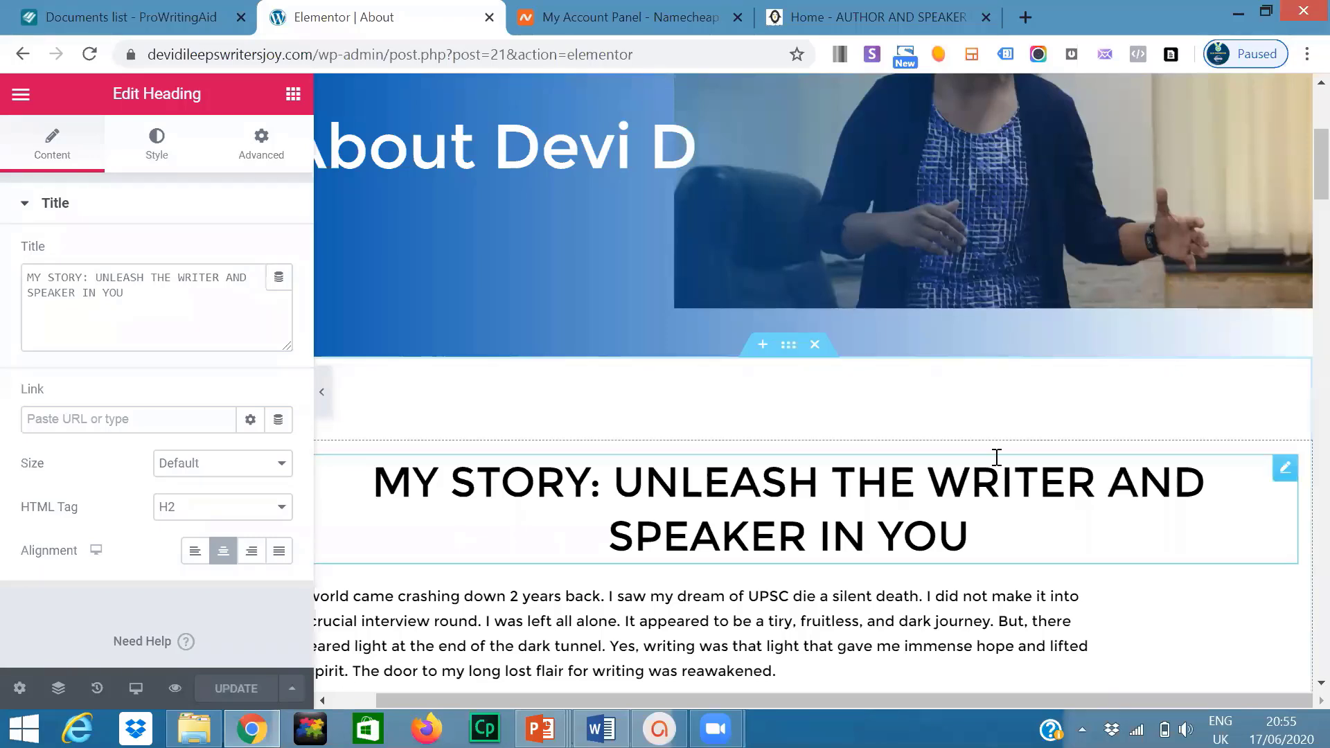
# - Insert a new section with three equal columns between the hero banner and the MY STORY section
pyautogui.scroll(1, 1297, 173)
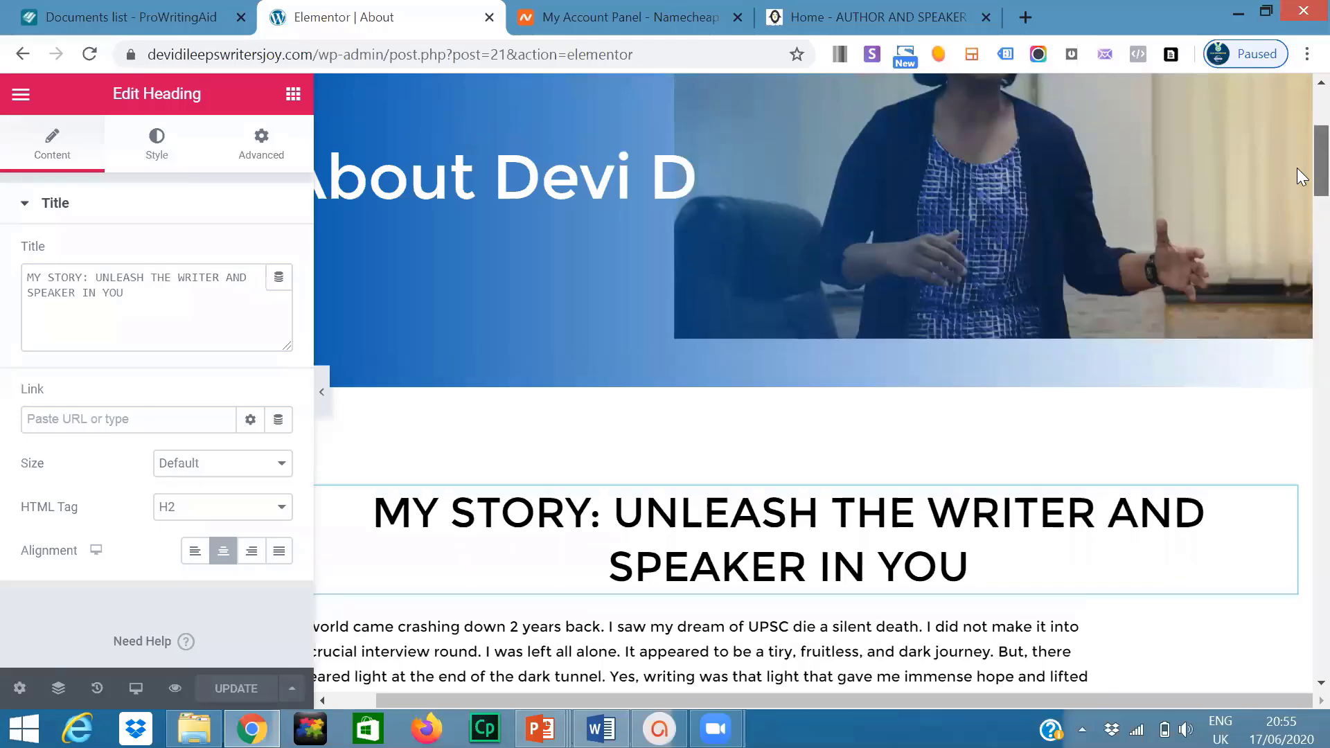
pyautogui.scroll(-12, 1297, 249)
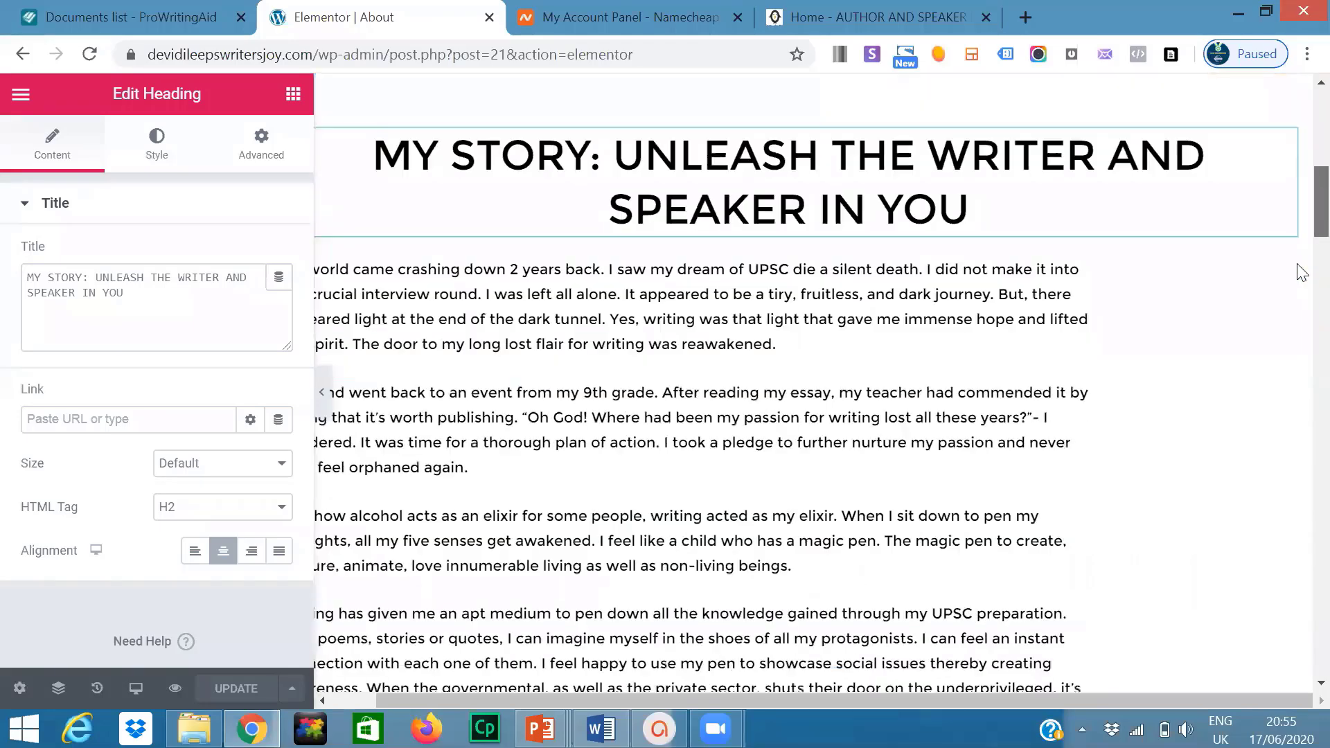
pyautogui.moveTo(1298, 265); pyautogui.dragTo(1297, 154)
pyautogui.scroll(-1, 908, 580)
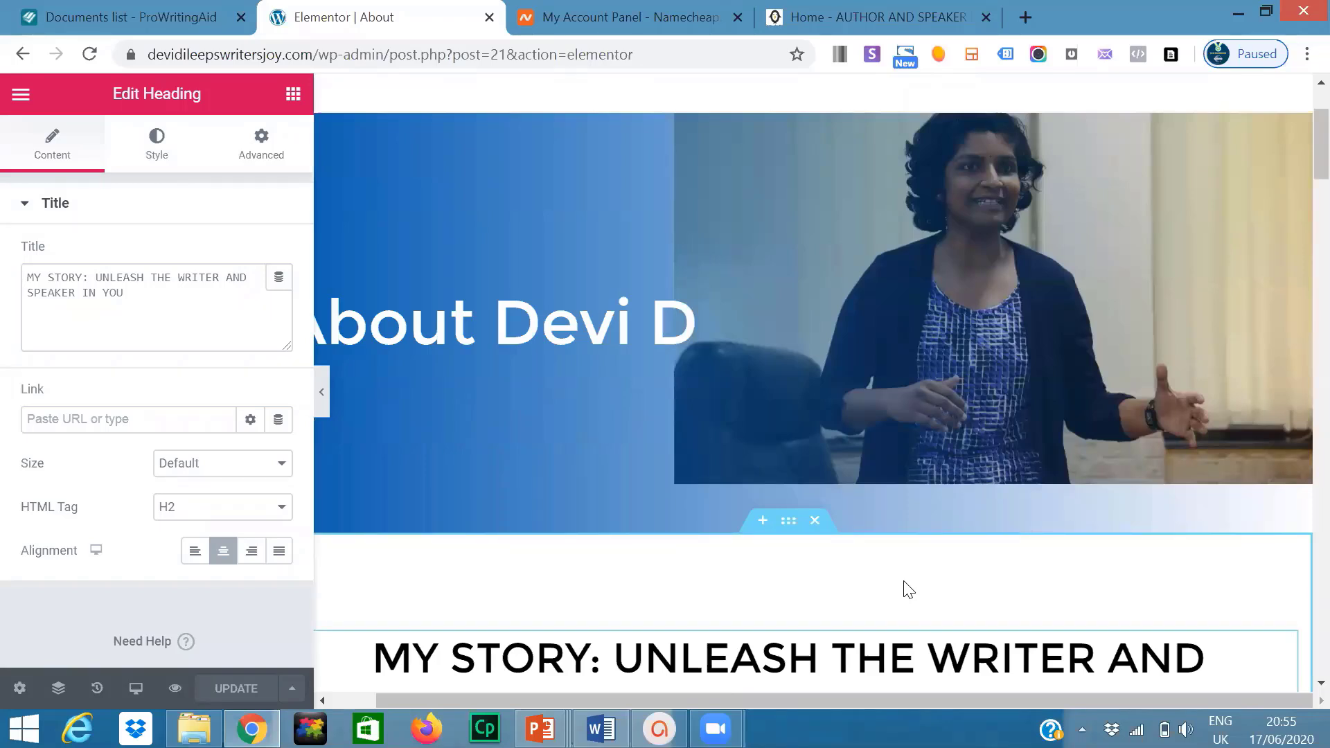
pyautogui.click(762, 521)
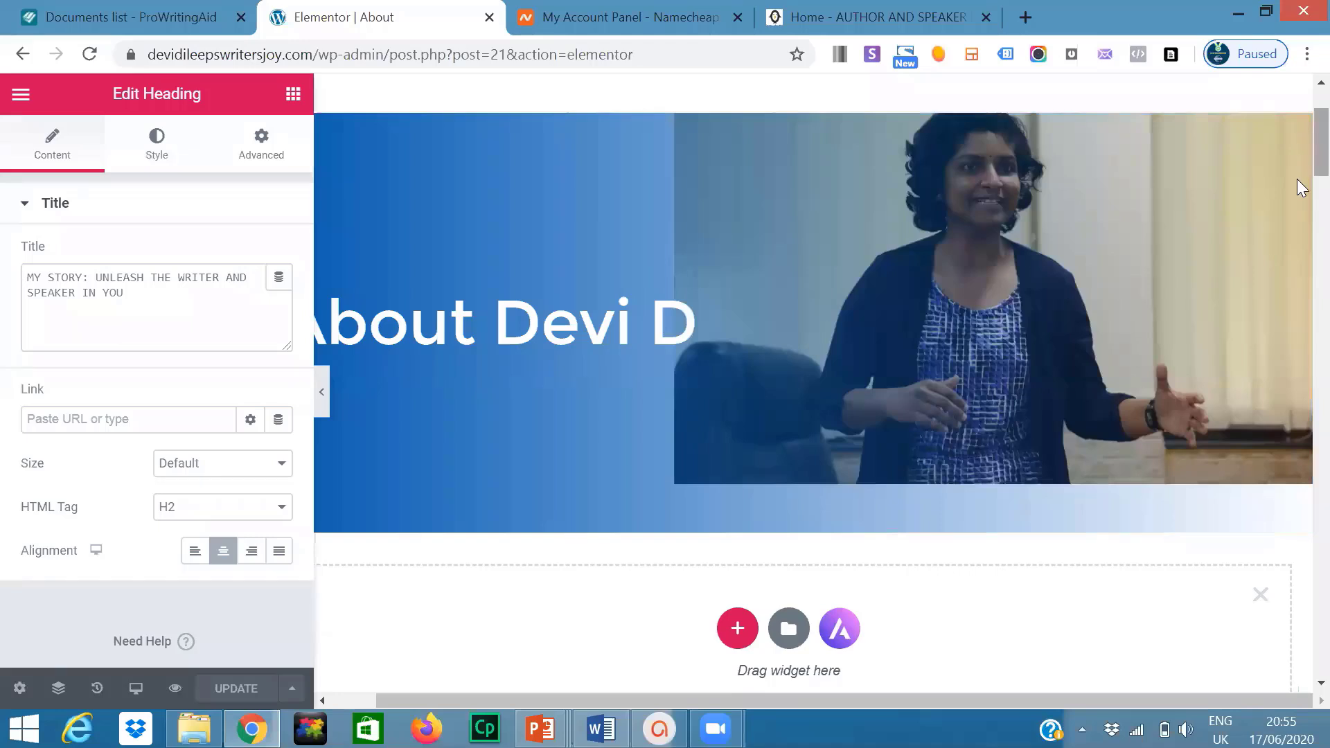
pyautogui.scroll(-8, 1298, 179)
pyautogui.scroll(2, 1297, 173)
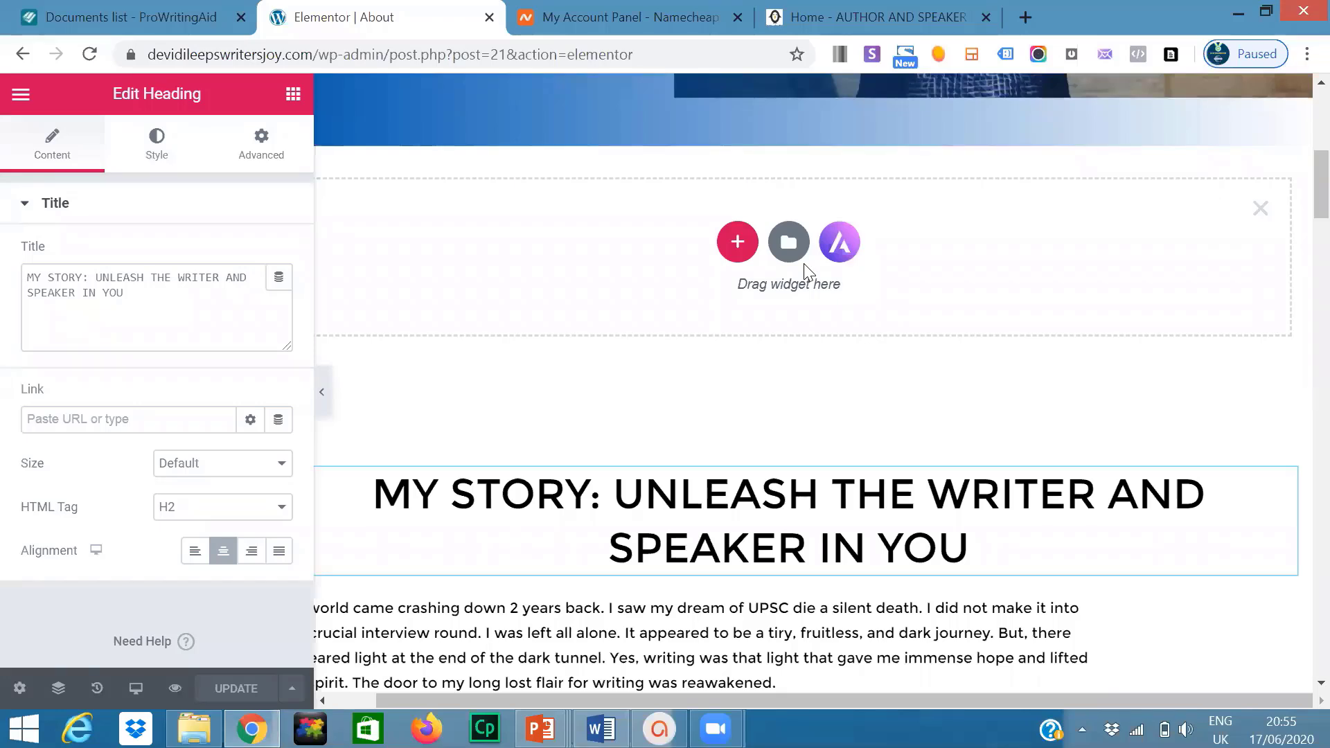
pyautogui.click(737, 243)
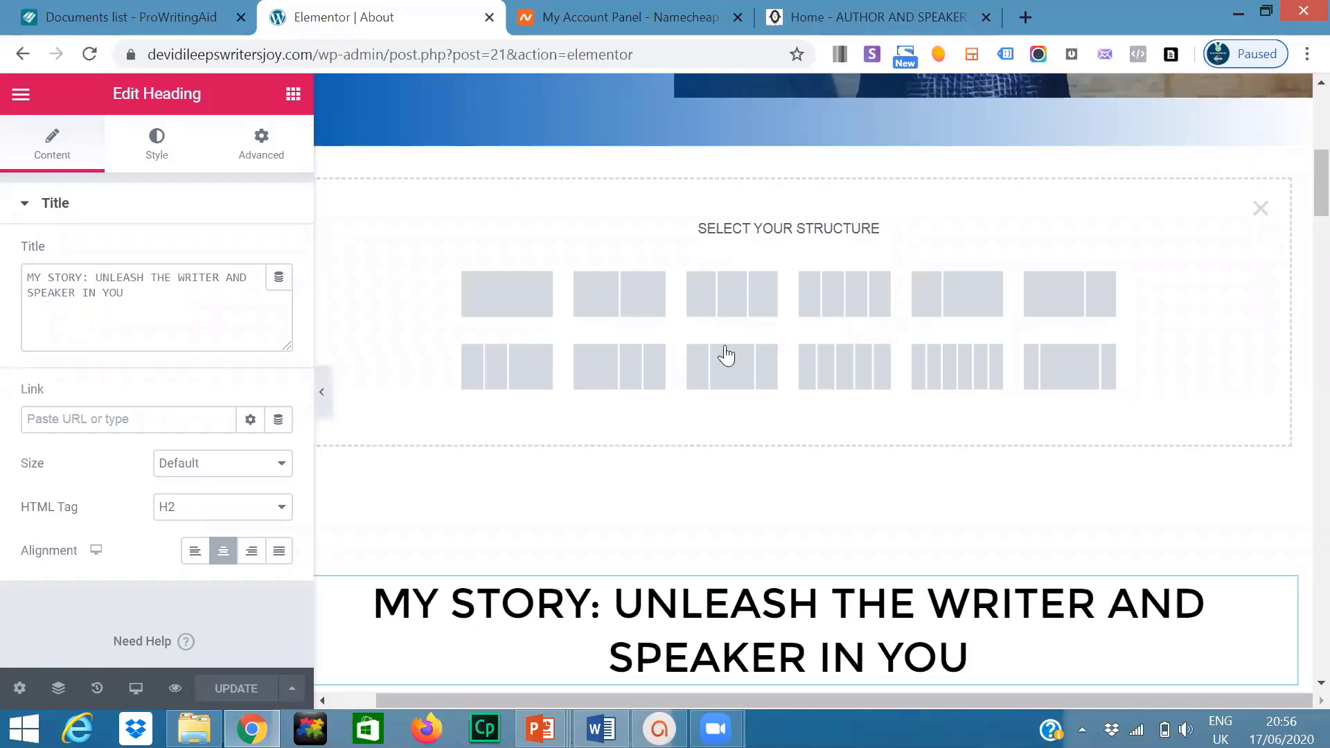
pyautogui.click(728, 297)
pyautogui.scroll(2, 1300, 170)
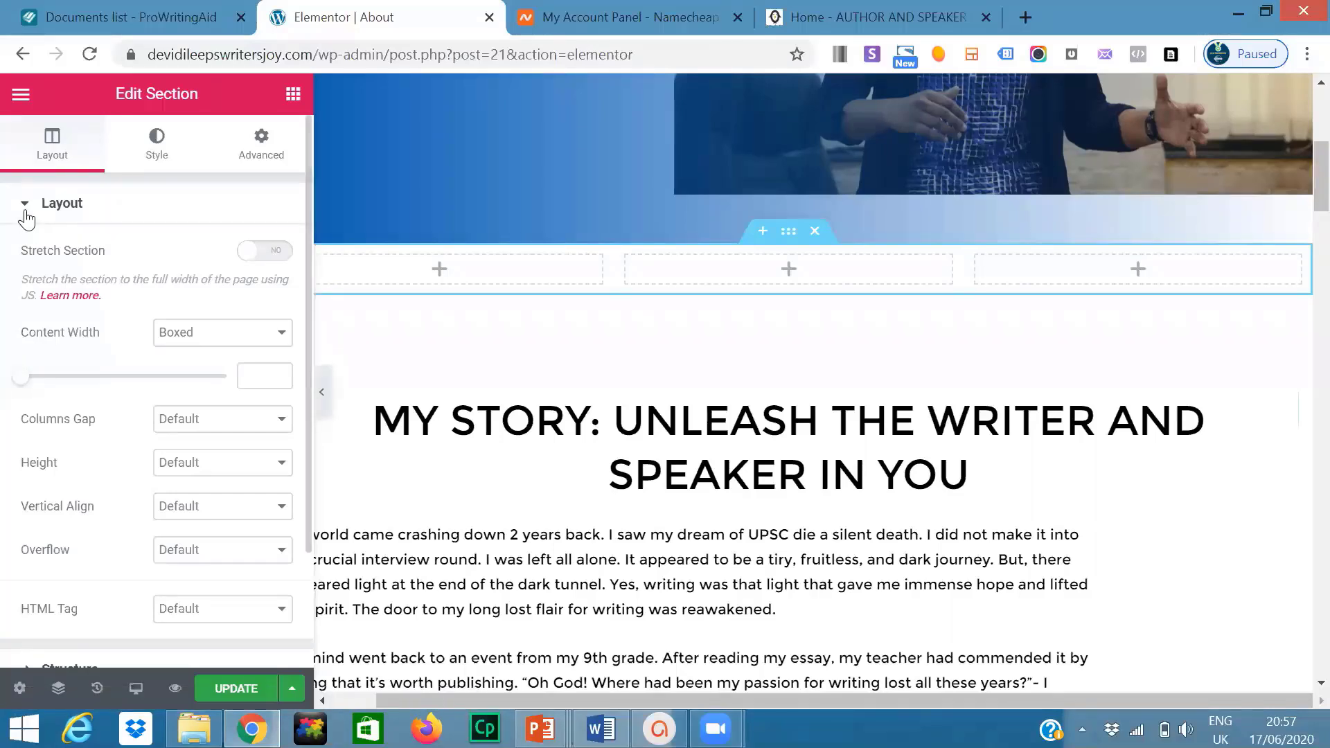
# - Add an Image widget to the first column of the new three-column section
pyautogui.click(21, 93)
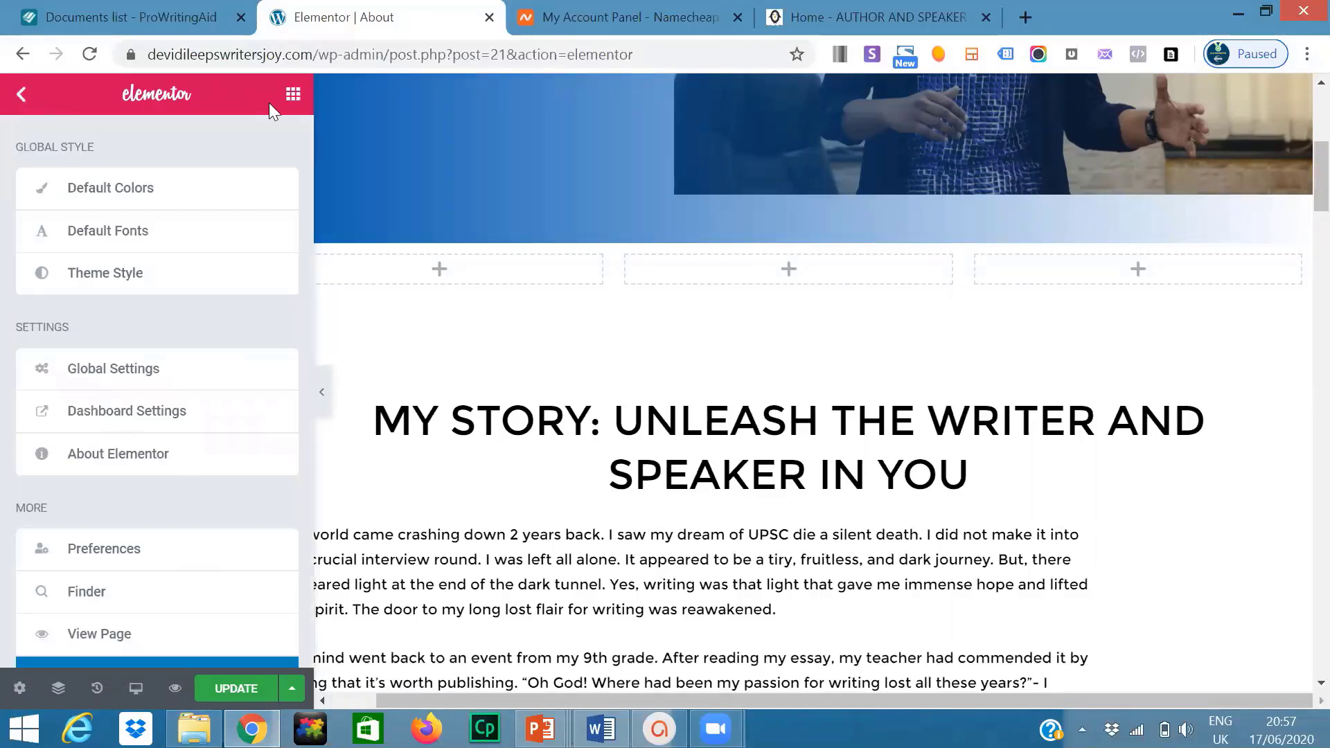
pyautogui.click(291, 97)
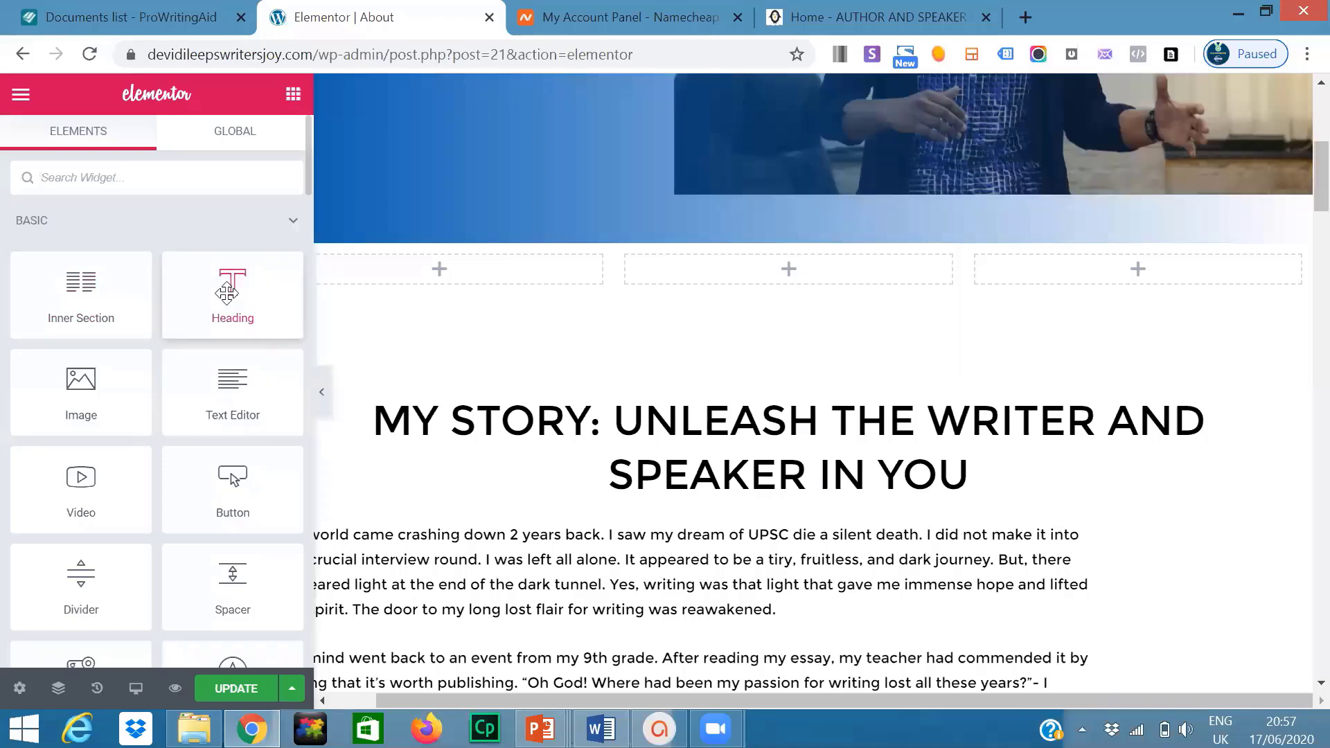
pyautogui.moveTo(63, 395); pyautogui.dragTo(421, 274)
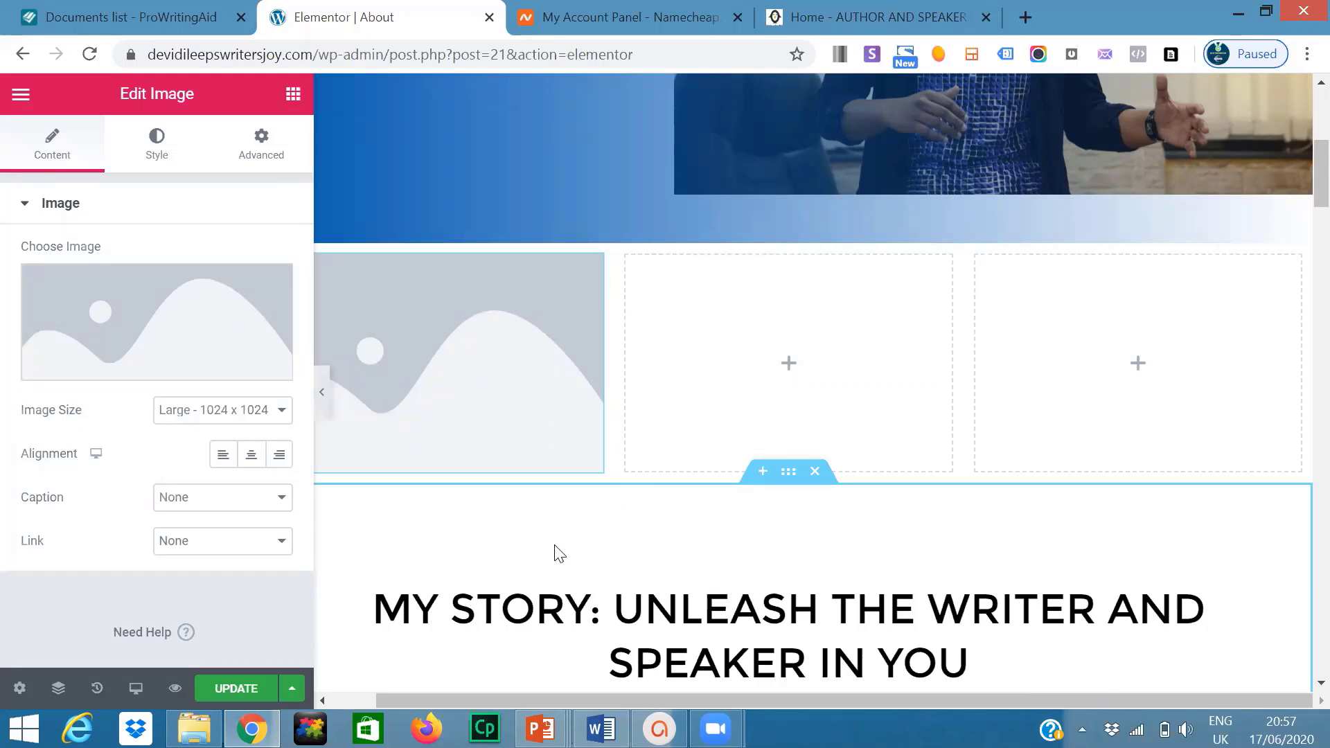
# - Add a Heading widget to the middle column and place a Text Editor widget below it
pyautogui.click(291, 95)
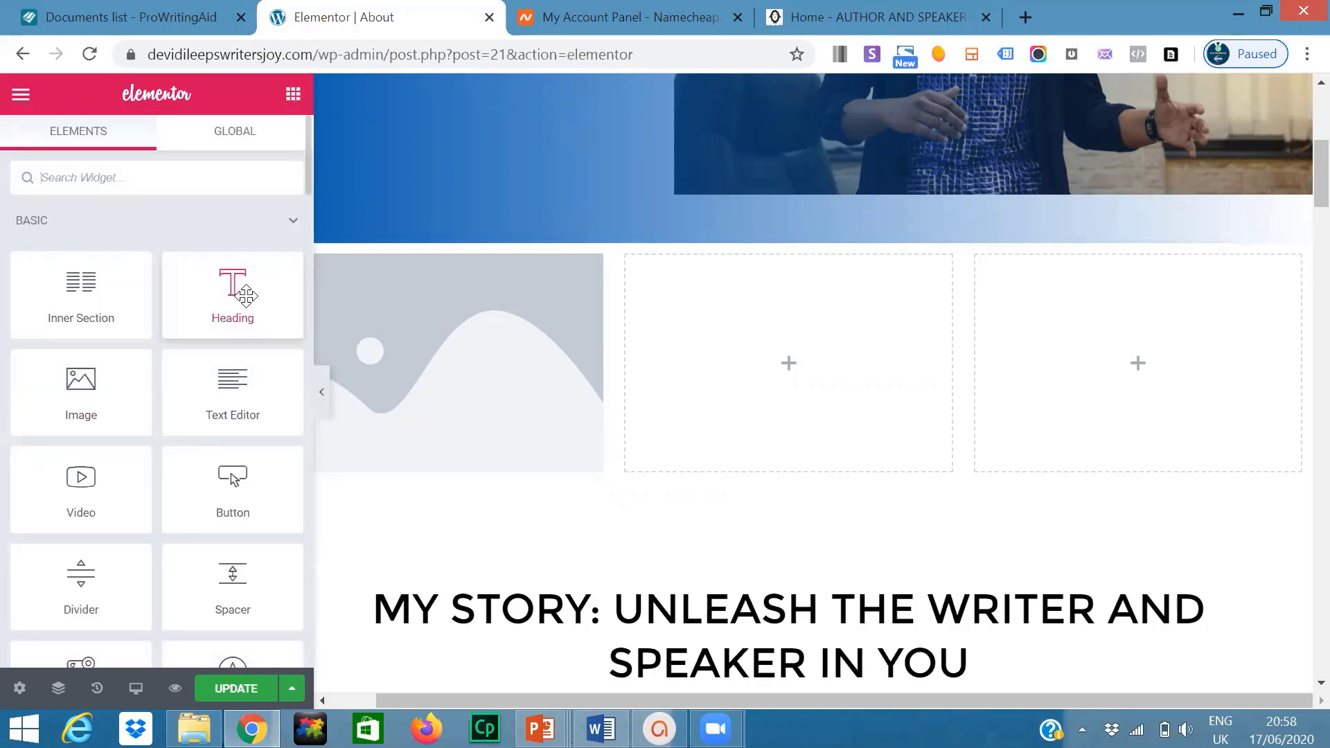
pyautogui.moveTo(246, 295); pyautogui.dragTo(796, 342)
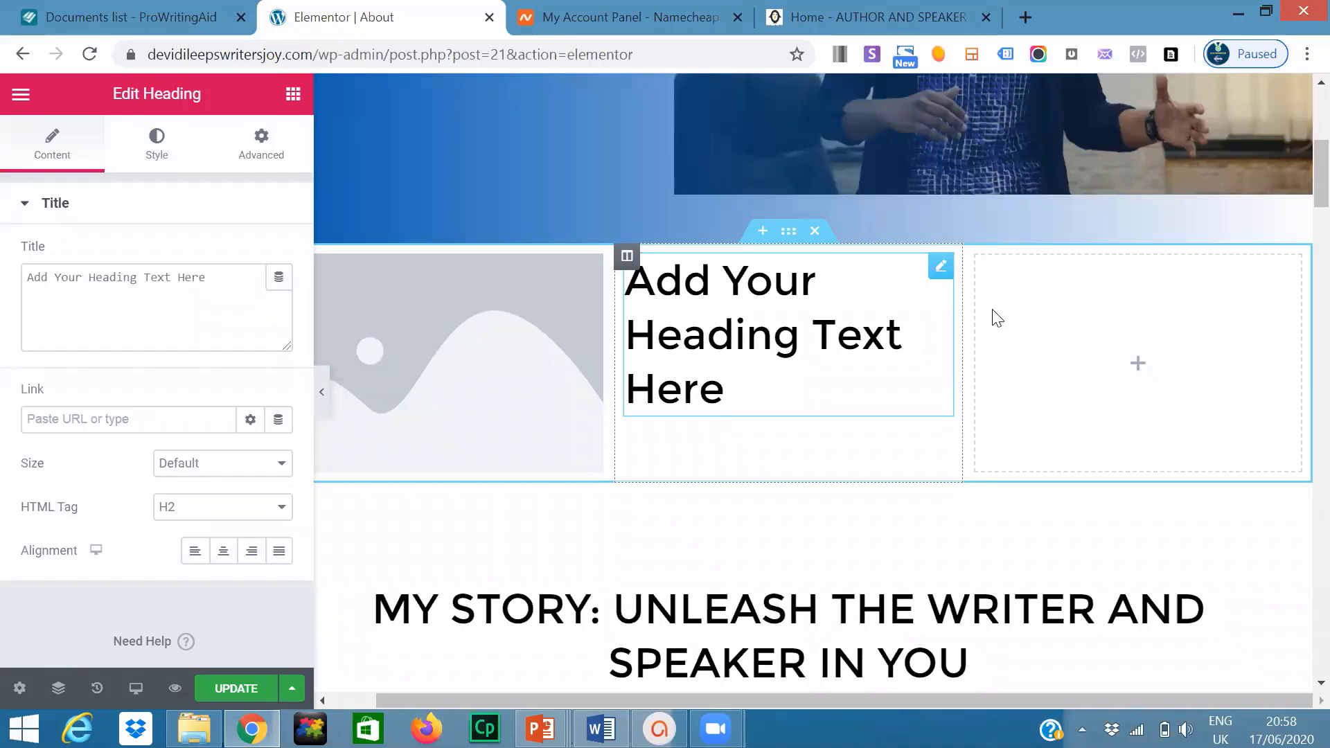
pyautogui.click(291, 104)
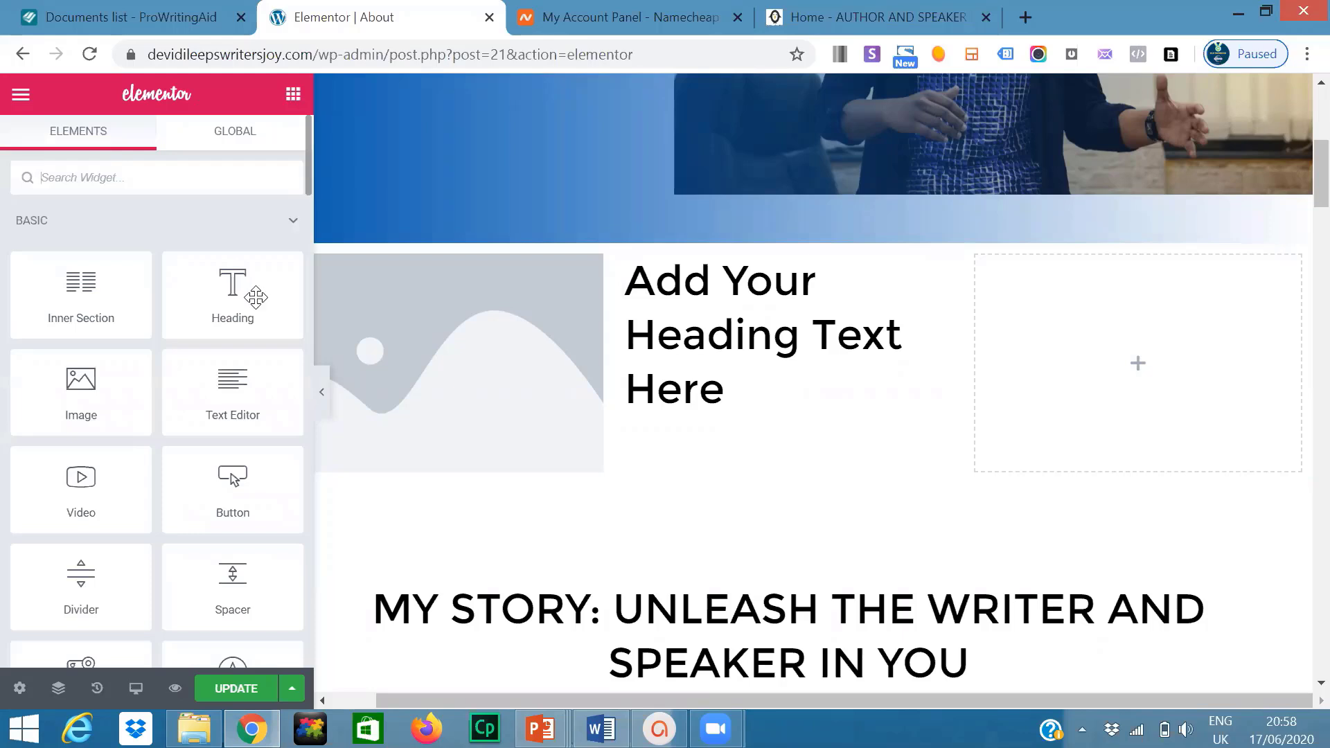
pyautogui.moveTo(236, 387); pyautogui.dragTo(737, 366)
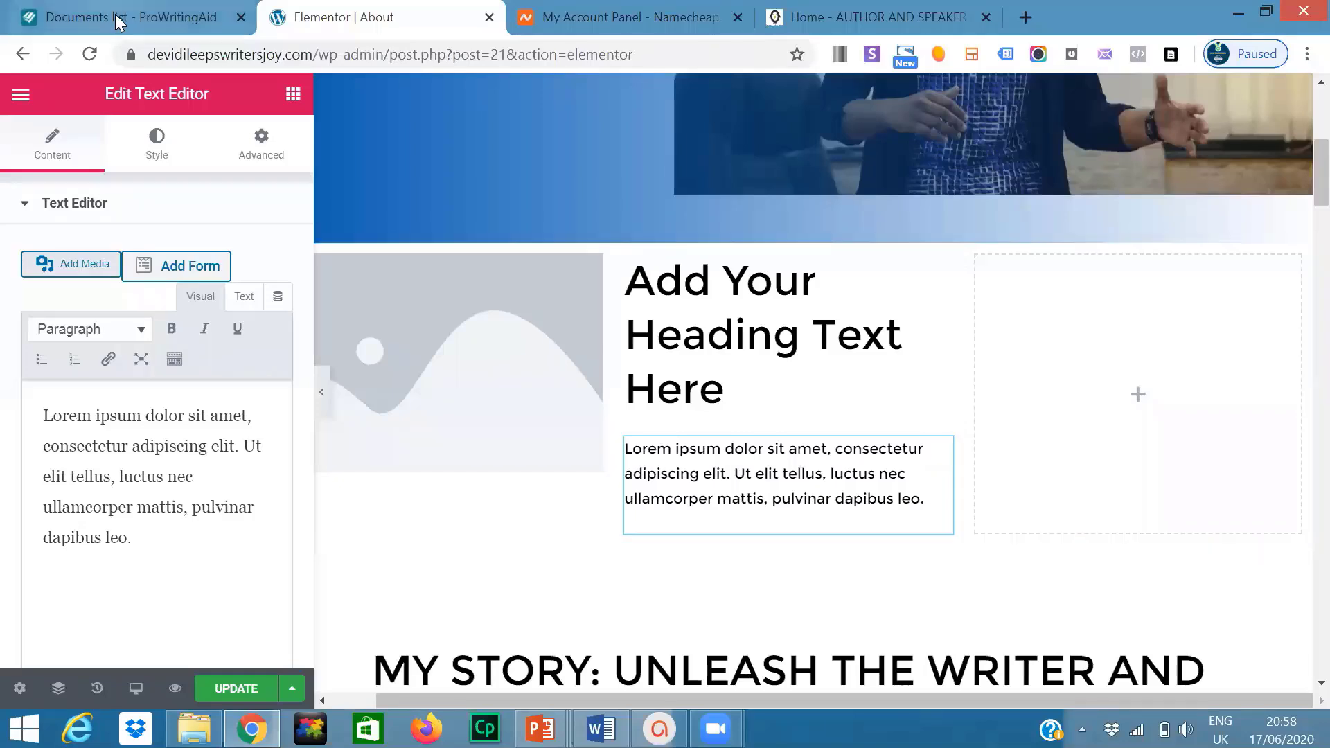
# - Add a Video widget to the third column of the new section
pyautogui.click(293, 96)
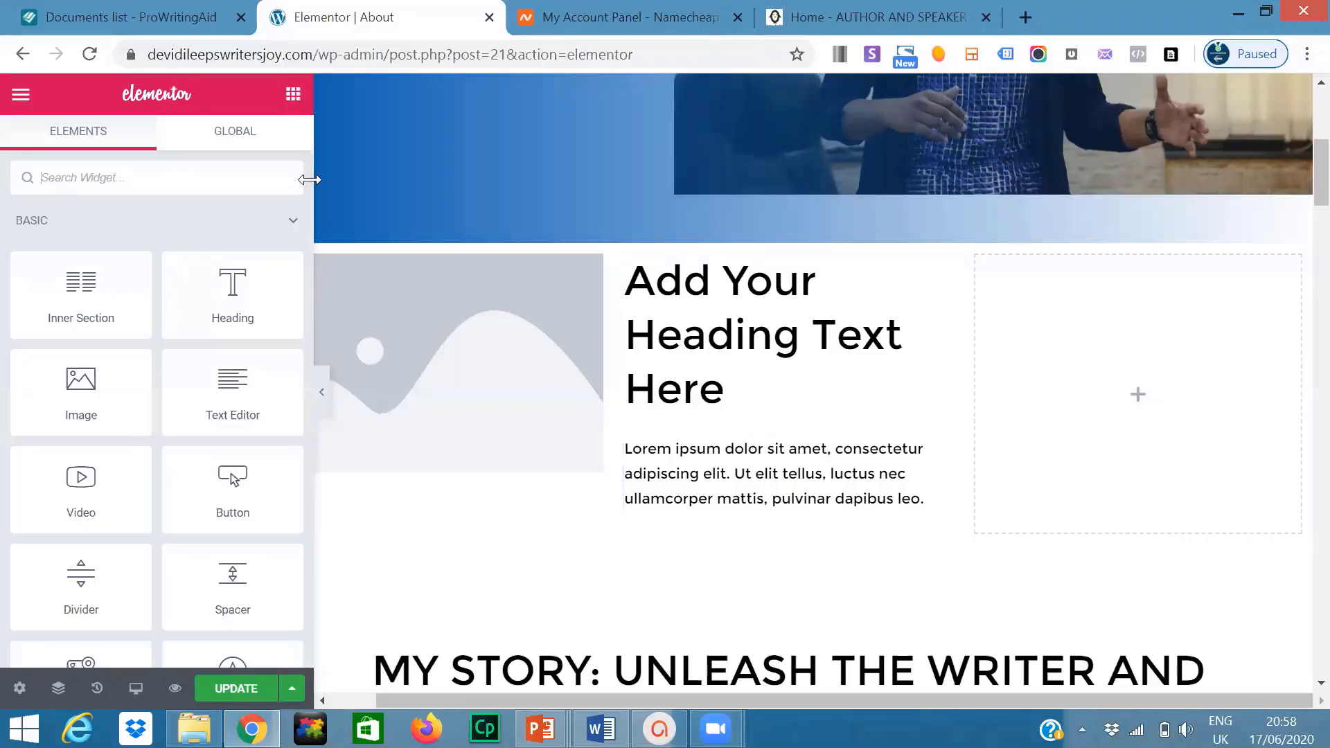
pyautogui.moveTo(306, 149); pyautogui.dragTo(311, 170)
pyautogui.moveTo(51, 316); pyautogui.dragTo(1053, 376)
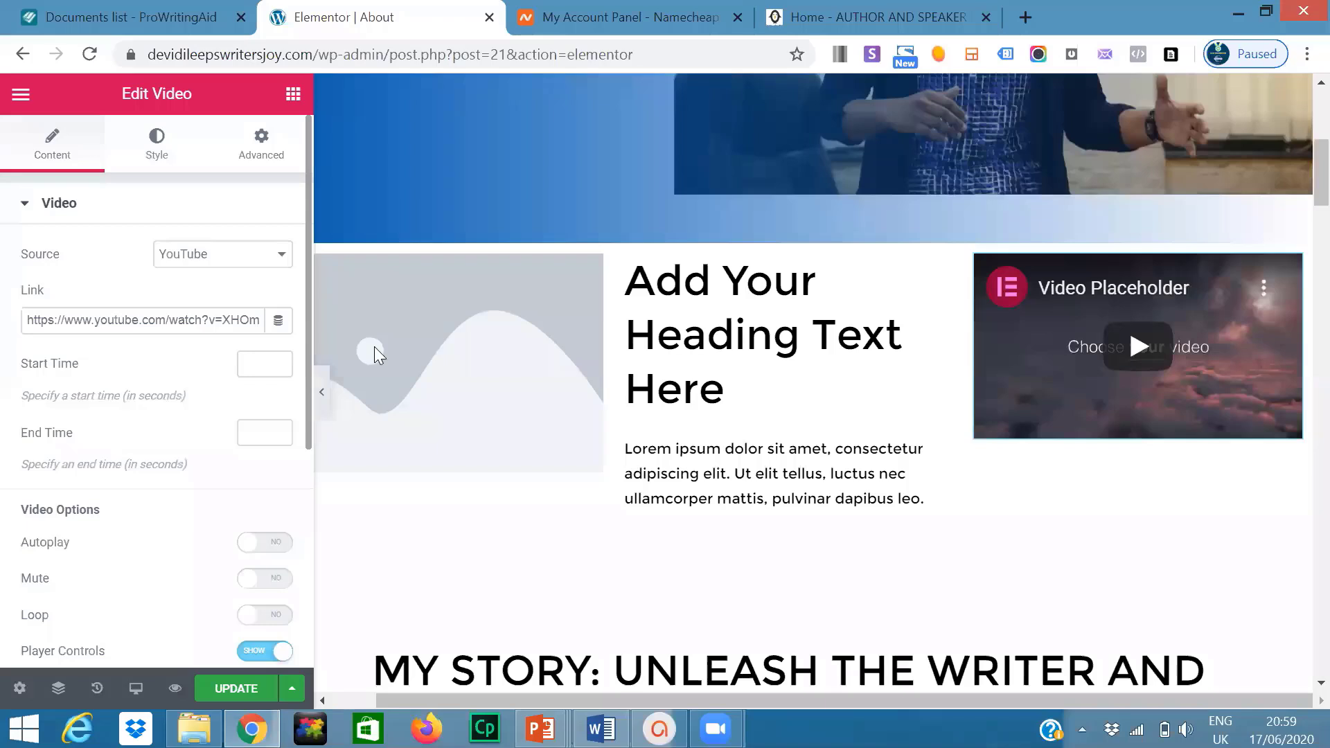
# - Open the media library for the first column's Image widget and select the photo of the woman holding up a book
pyautogui.click(424, 332)
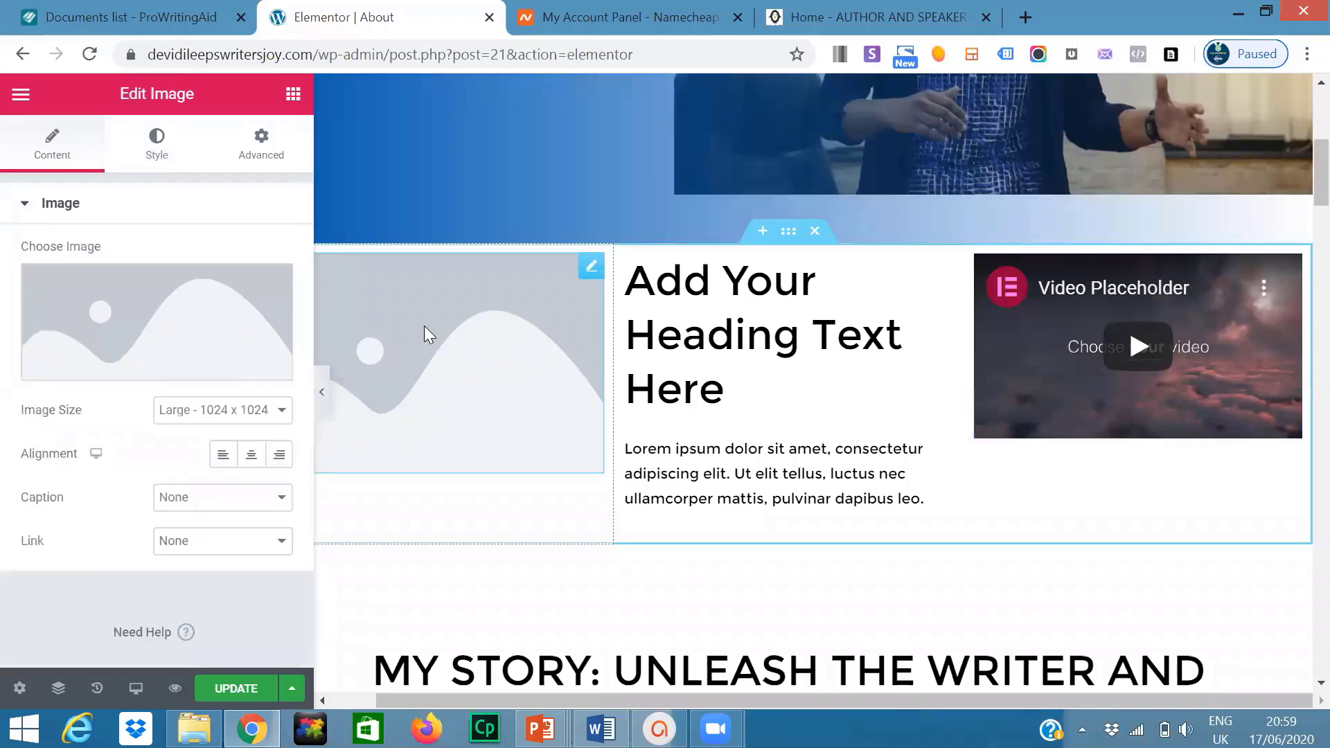
pyautogui.click(593, 268)
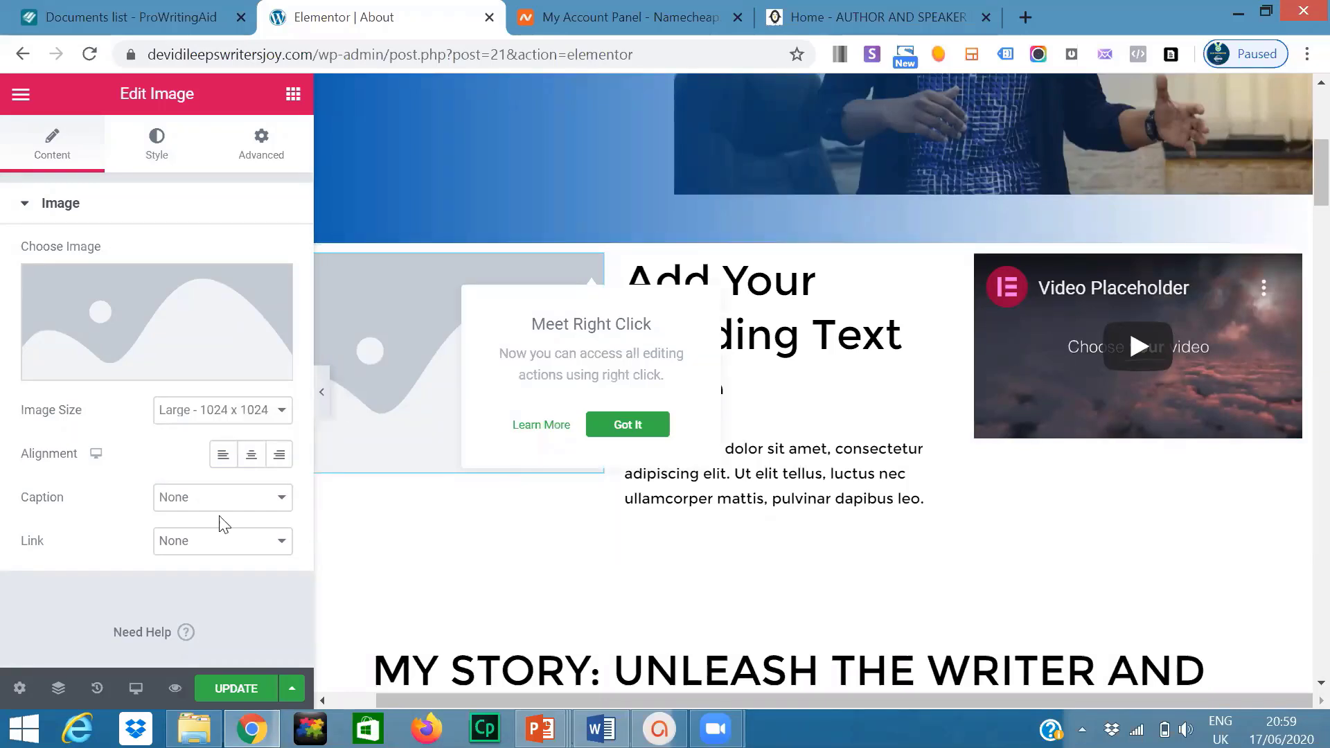
pyautogui.moveTo(256, 328)
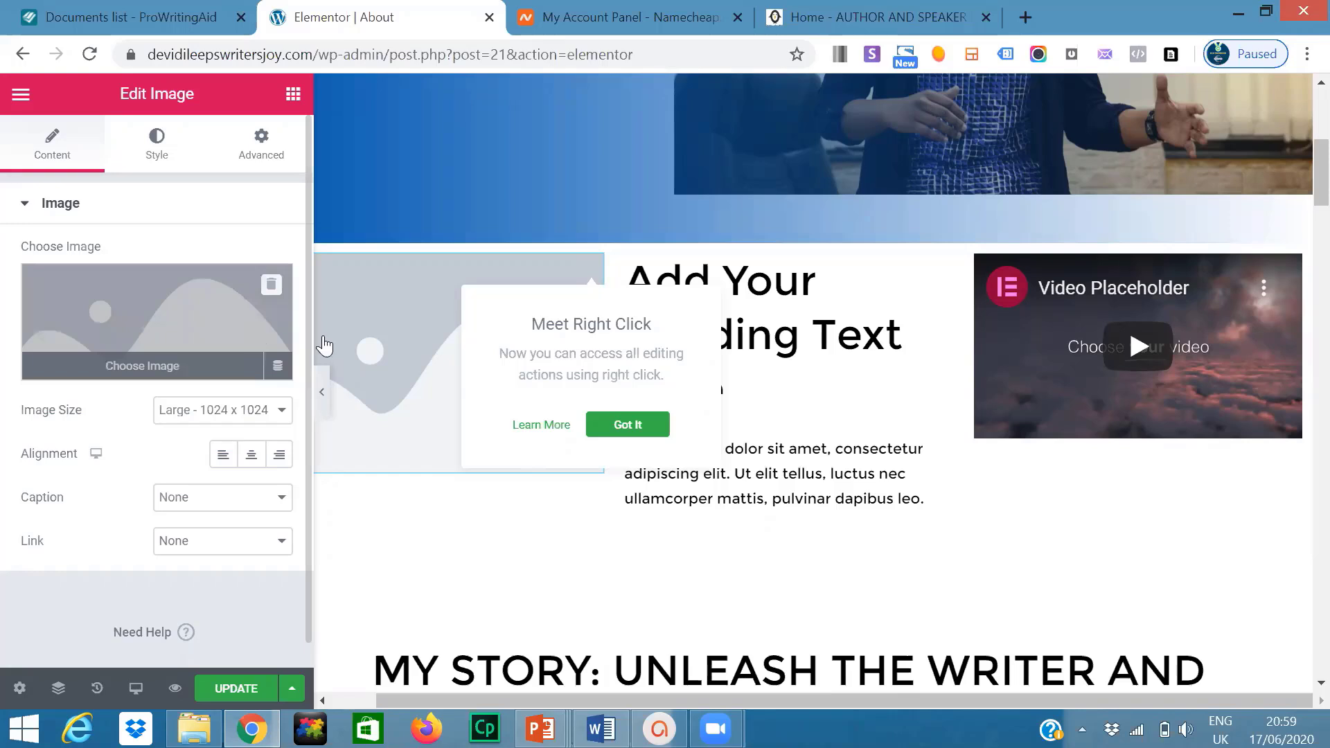
pyautogui.click(613, 425)
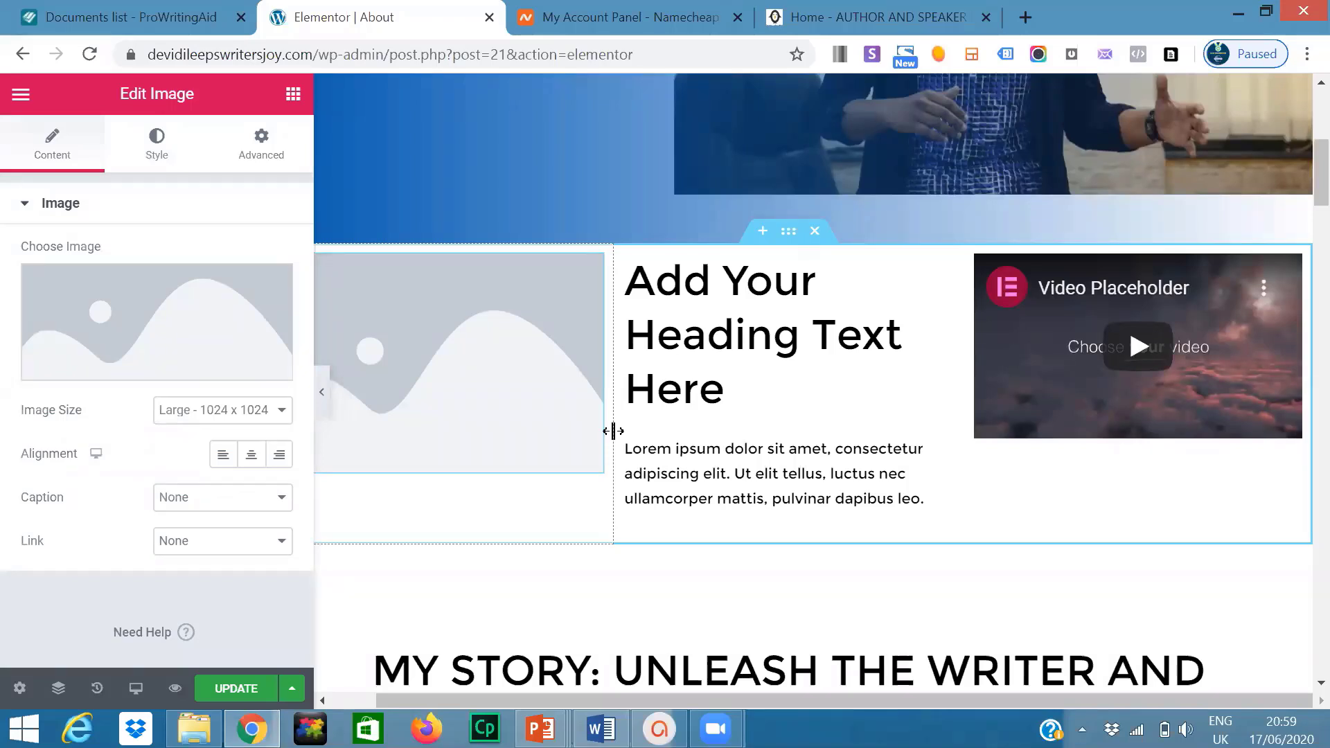
pyautogui.click(173, 332)
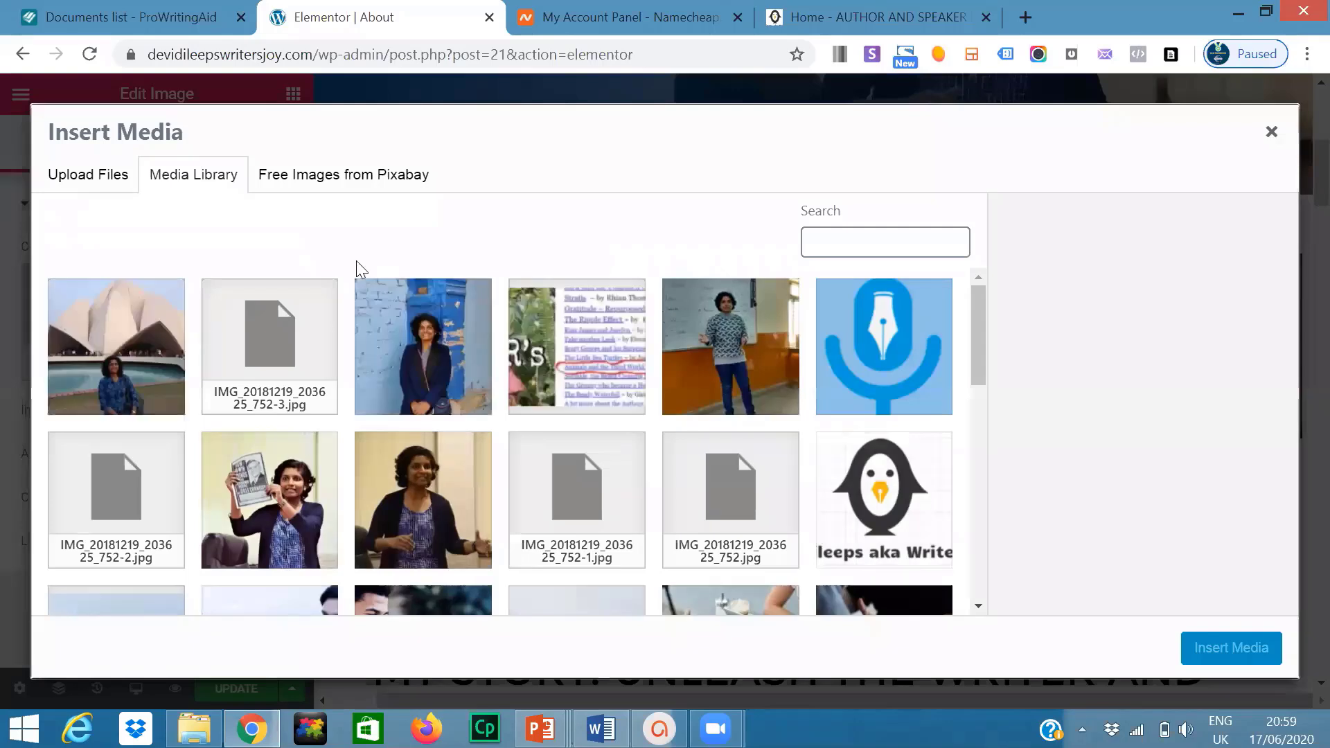
pyautogui.click(1271, 133)
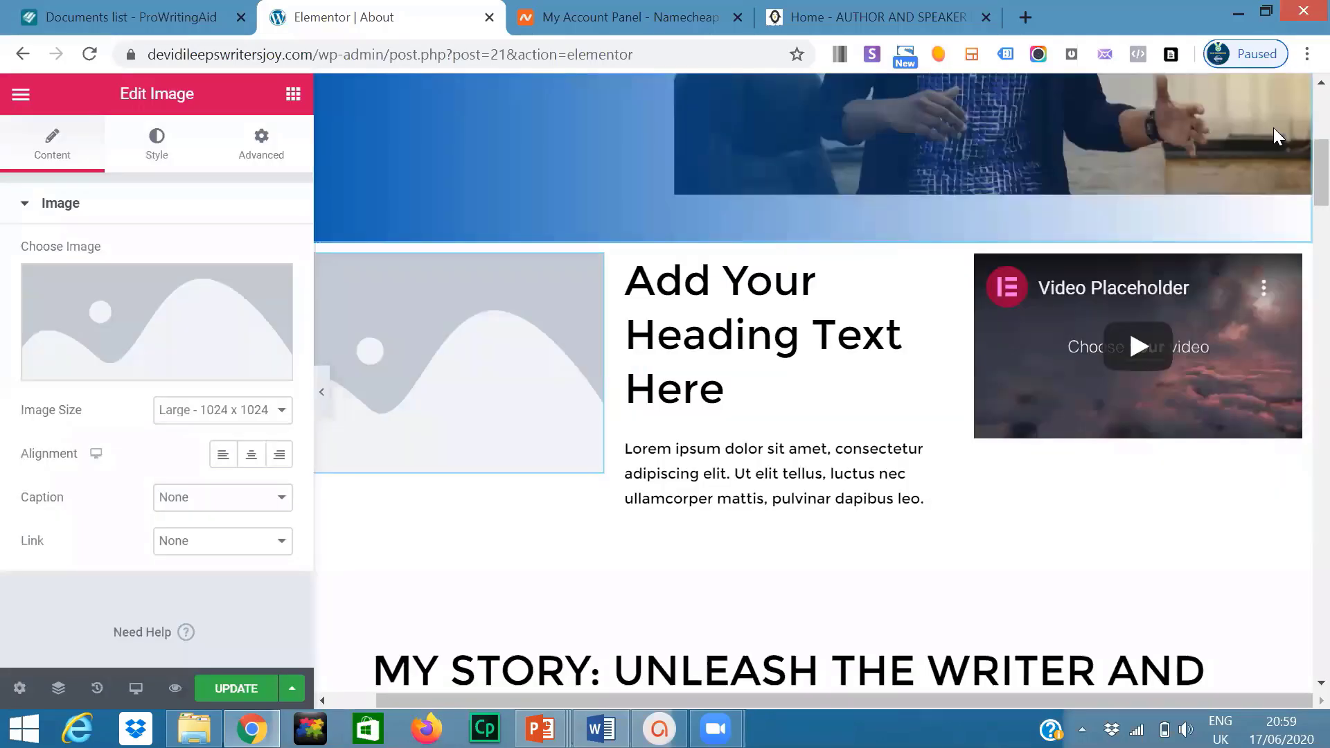
pyautogui.moveTo(148, 326)
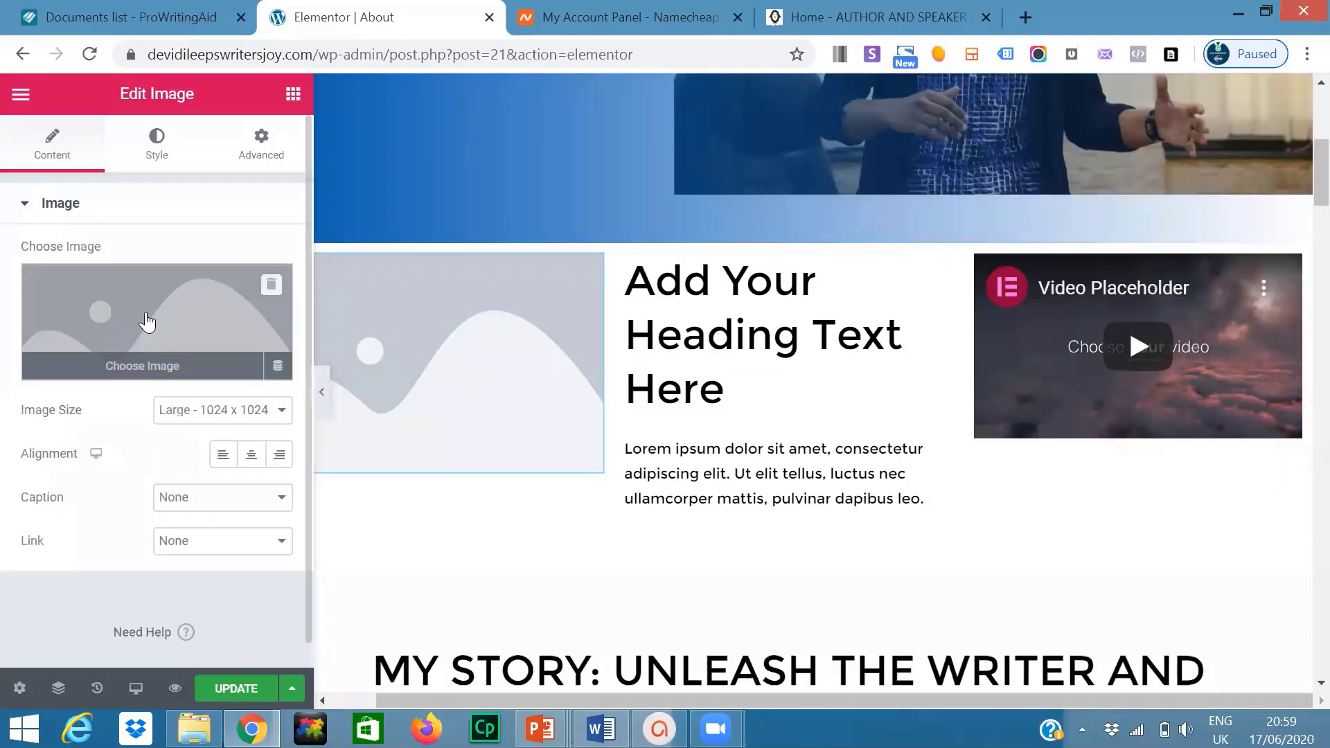
pyautogui.click(143, 367)
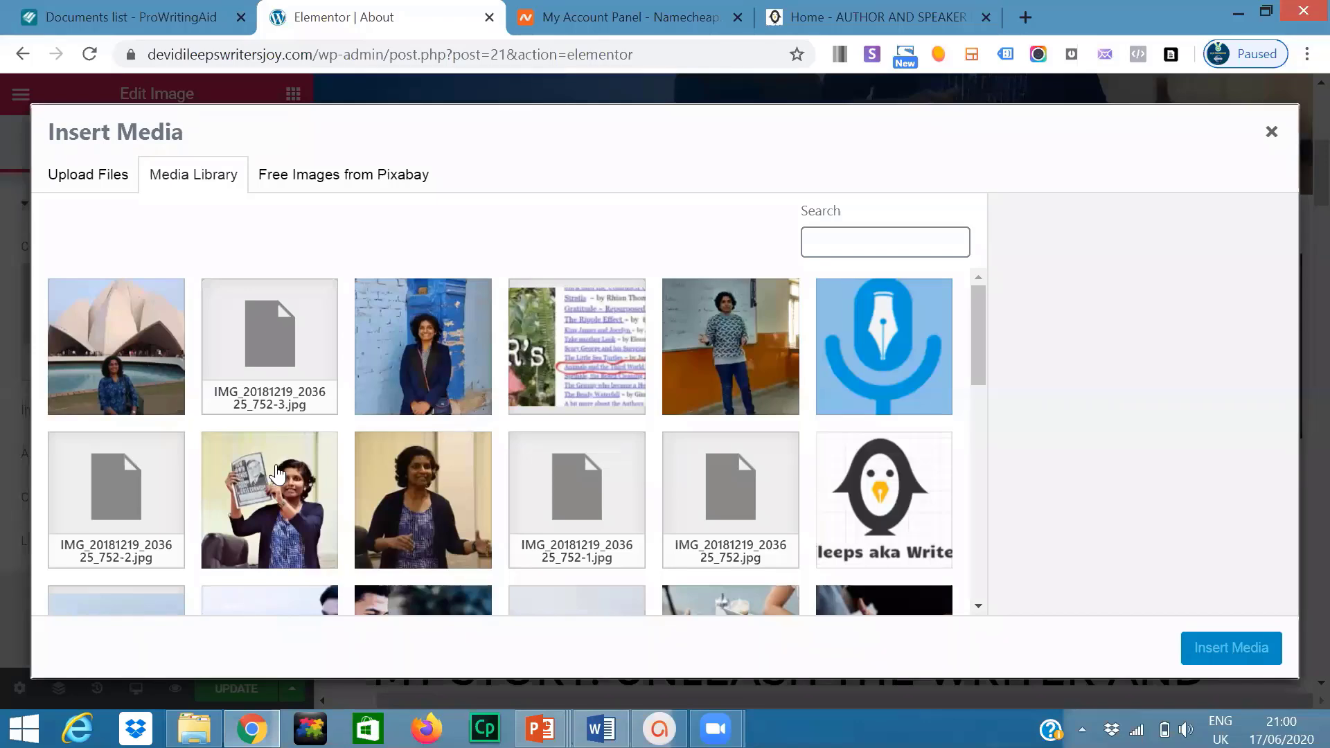
pyautogui.click(277, 475)
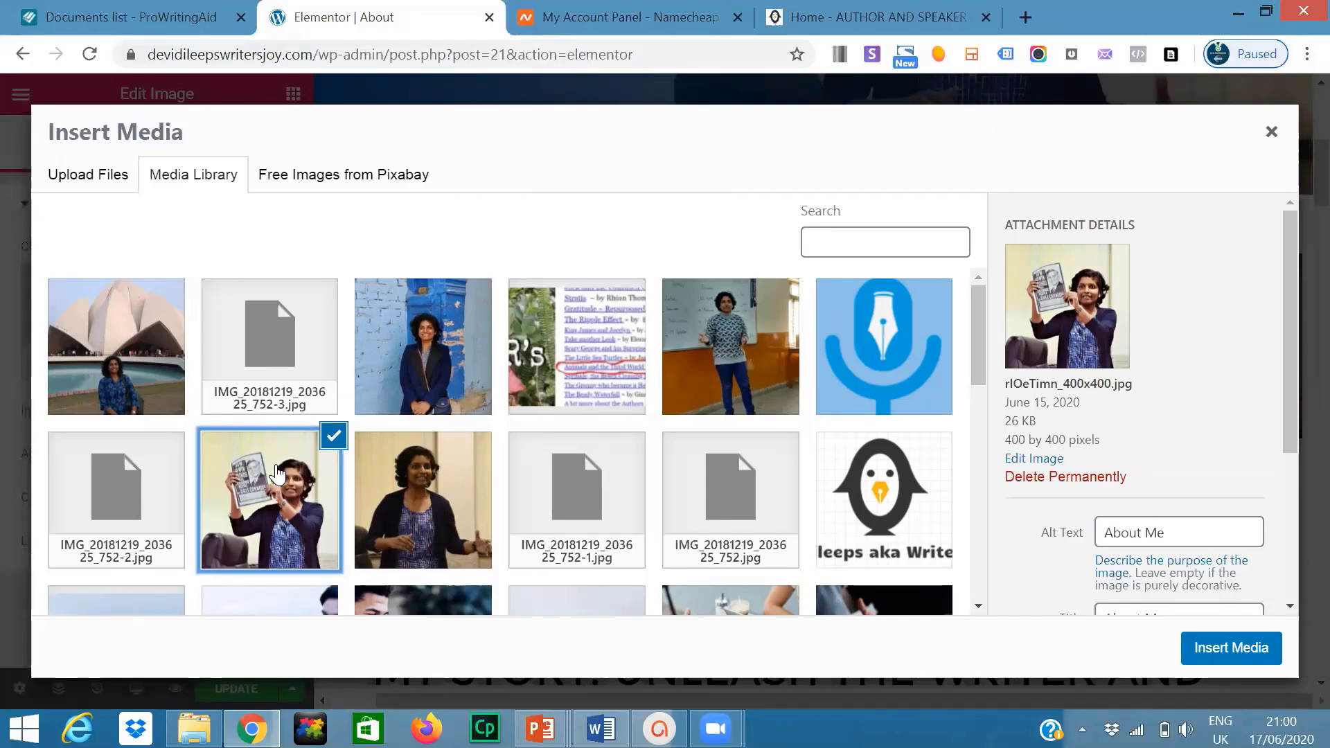
# - Upload the image file named 0 from the Desktop folder to the media library
pyautogui.click(89, 172)
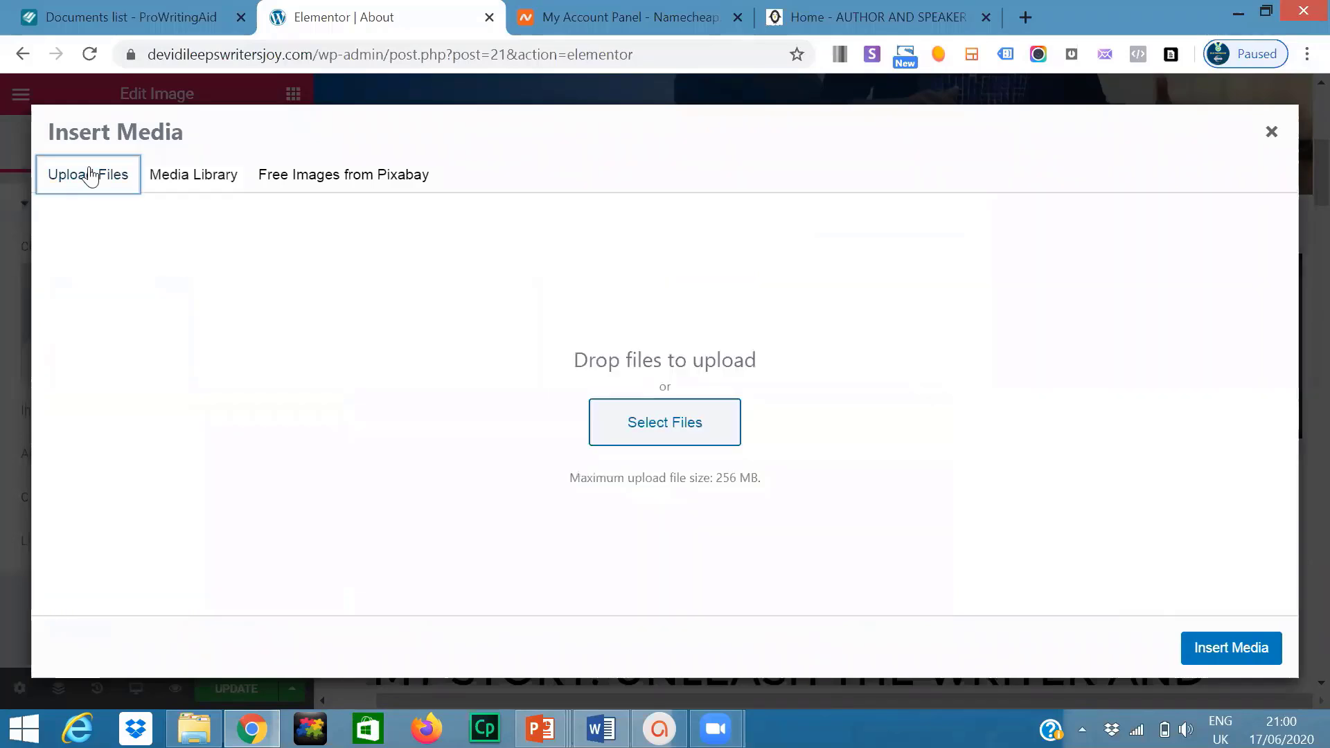
pyautogui.click(630, 433)
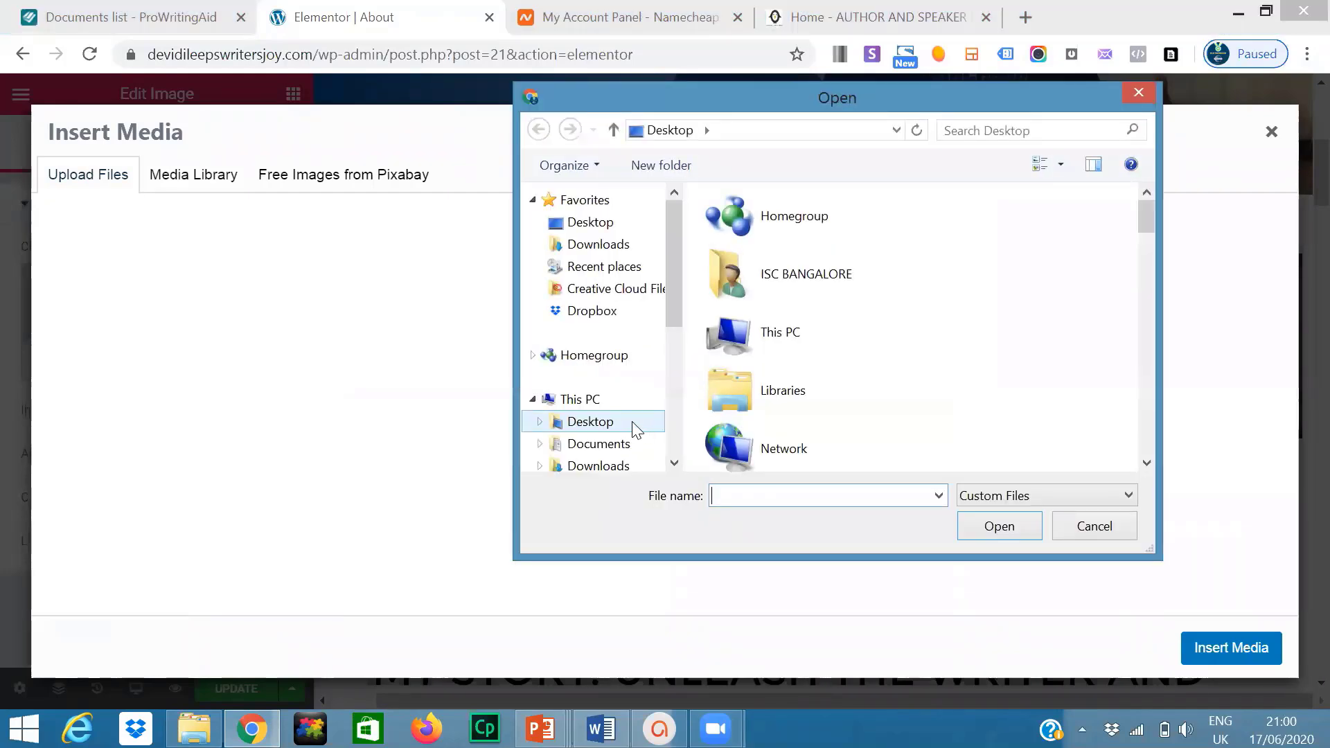
pyautogui.click(632, 422)
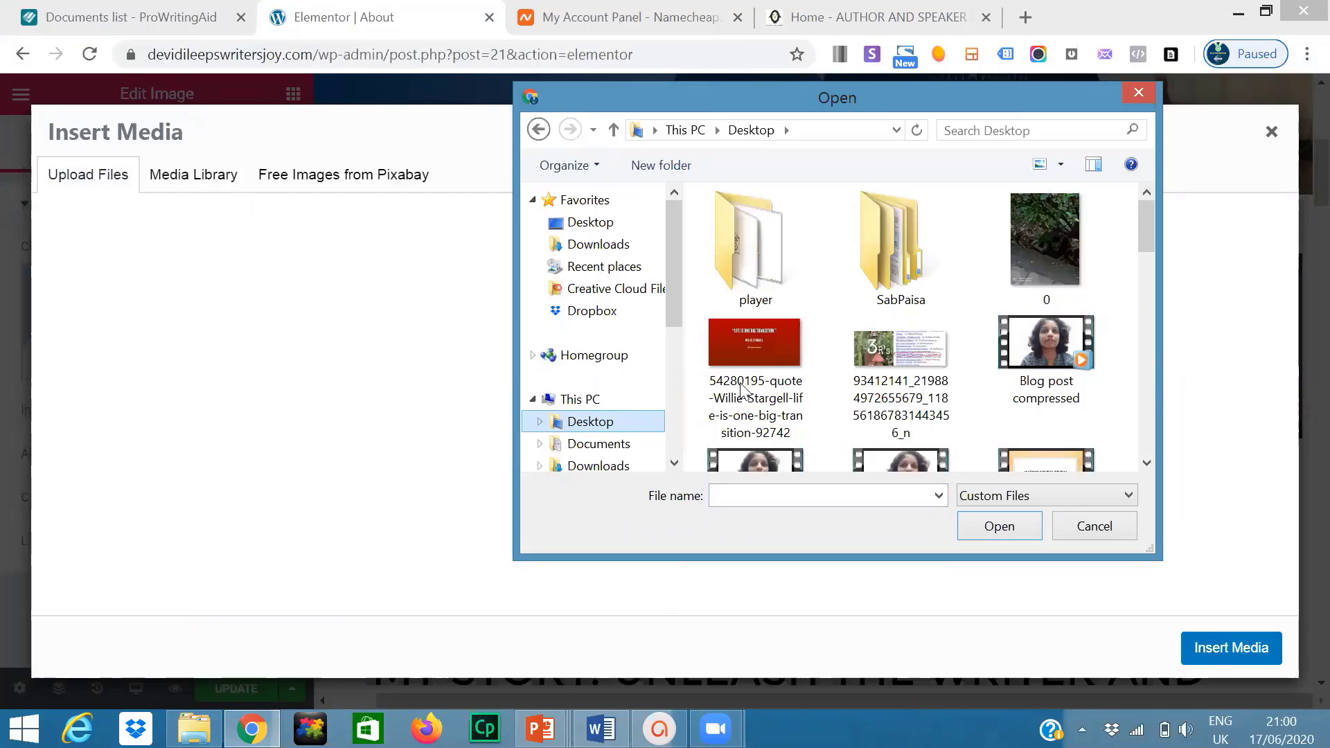
pyautogui.moveTo(1143, 241); pyautogui.dragTo(1122, 214)
pyautogui.click(1039, 235)
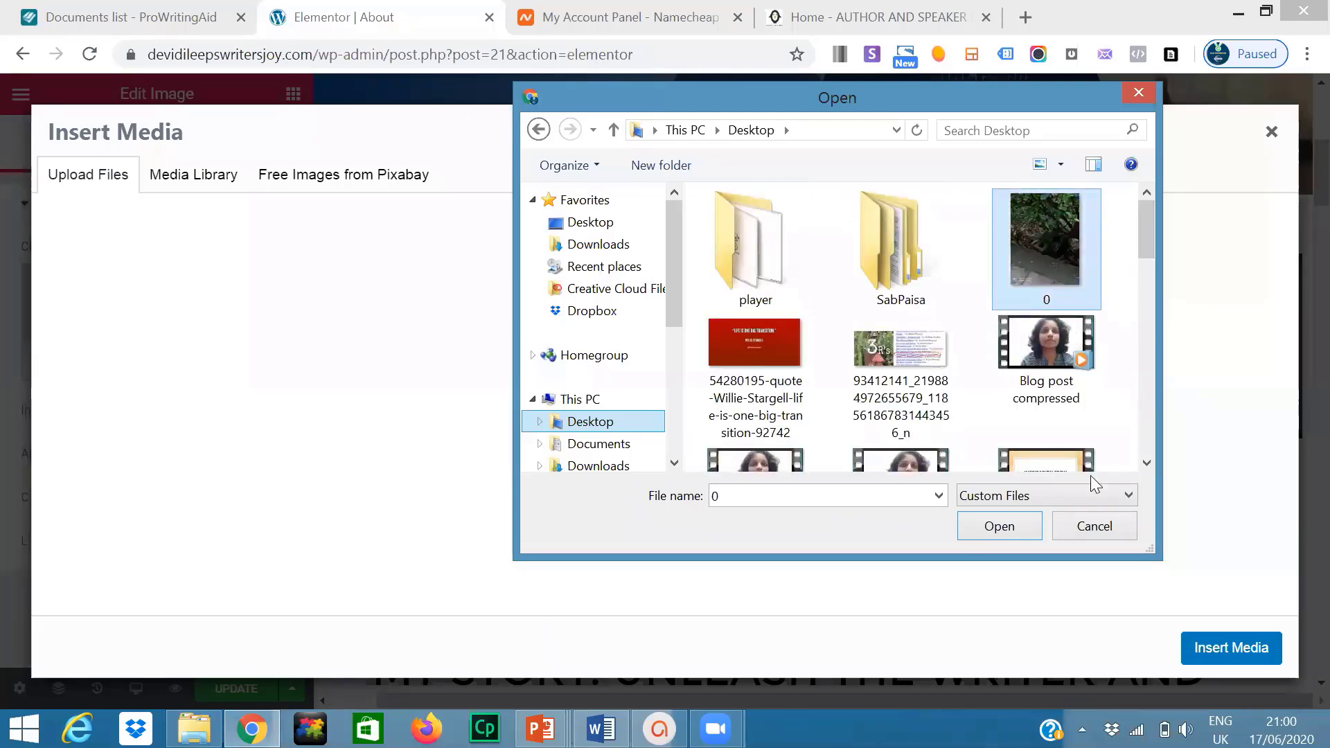
pyautogui.click(999, 527)
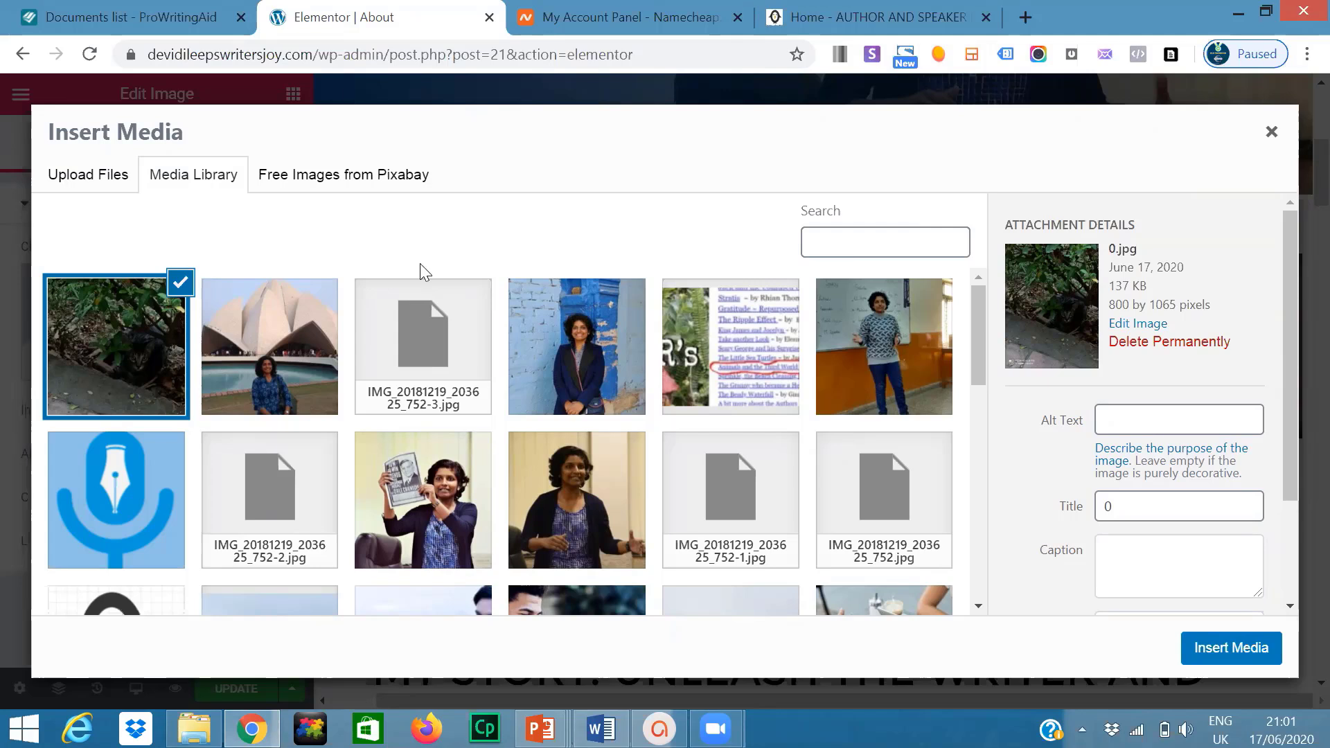
# - Insert the photo rIOeTimn_400x400.jpg into the first column's Image widget
pyautogui.click(454, 497)
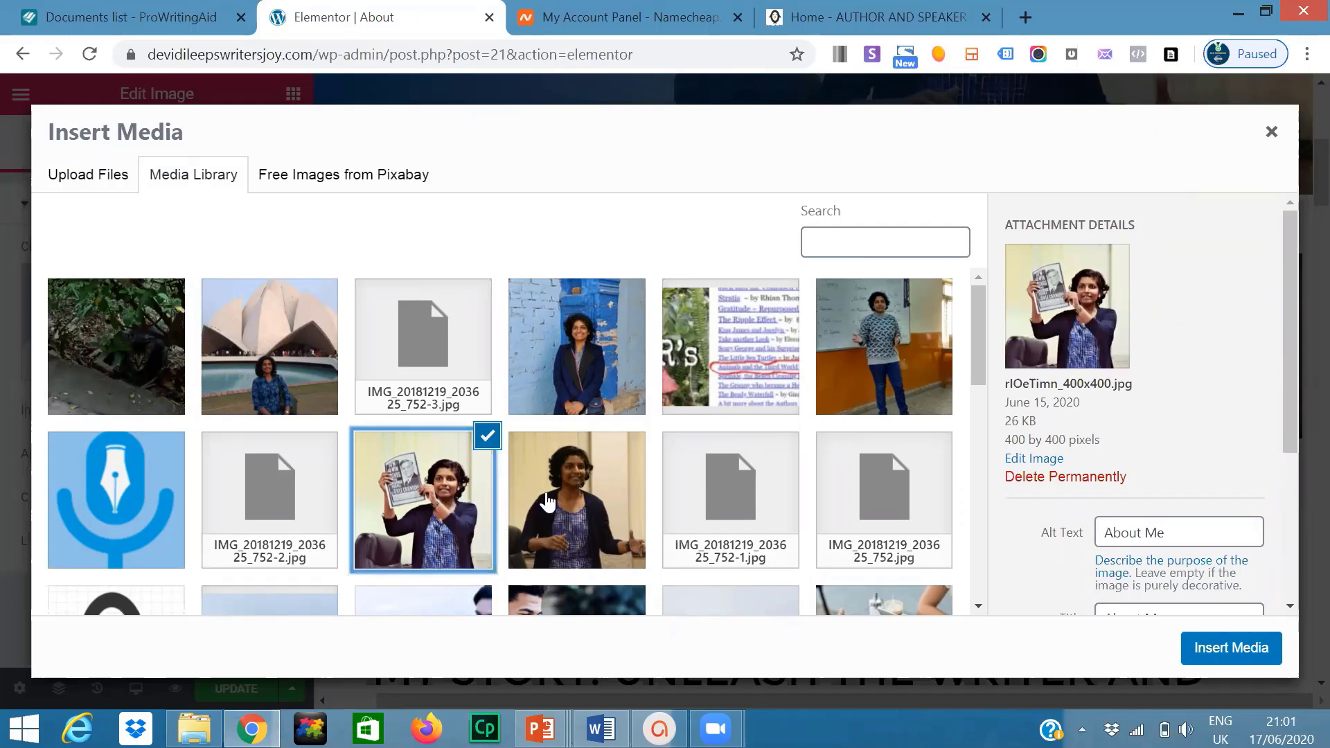
pyautogui.moveTo(1292, 332); pyautogui.dragTo(1296, 503)
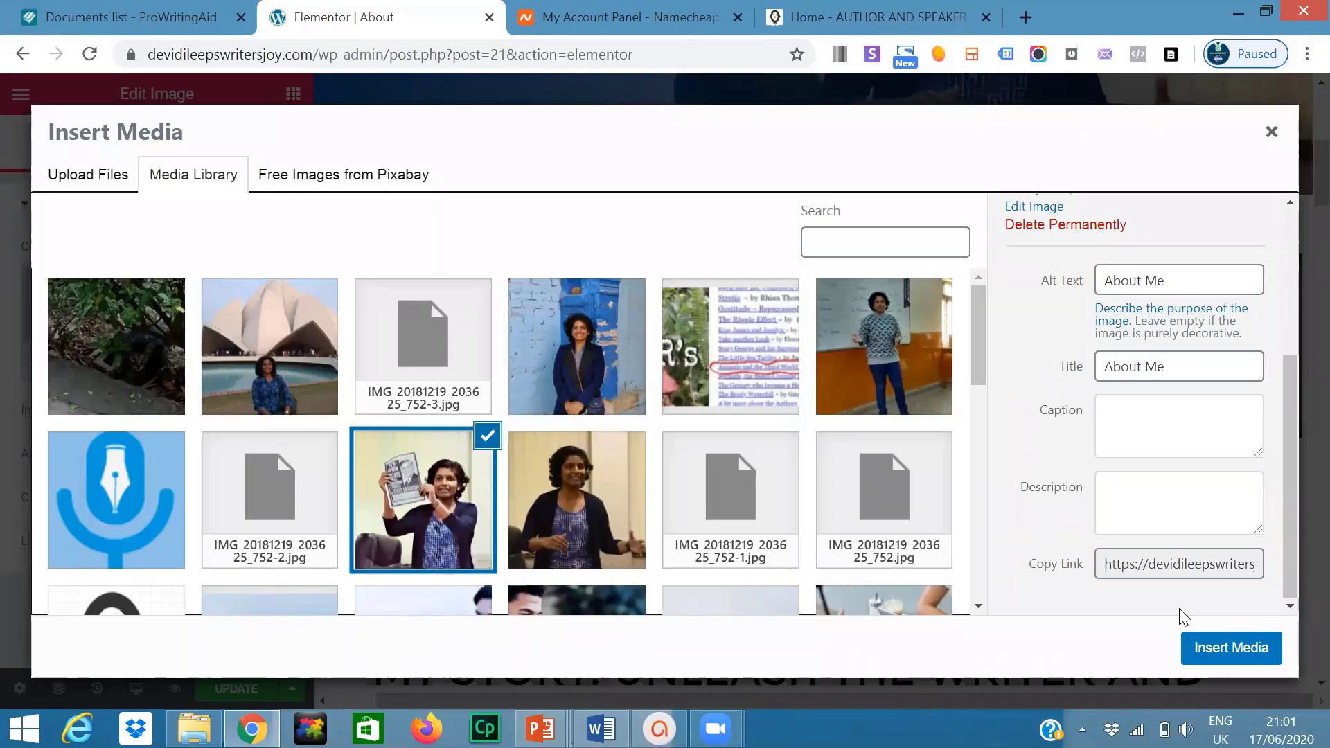
pyautogui.click(1218, 652)
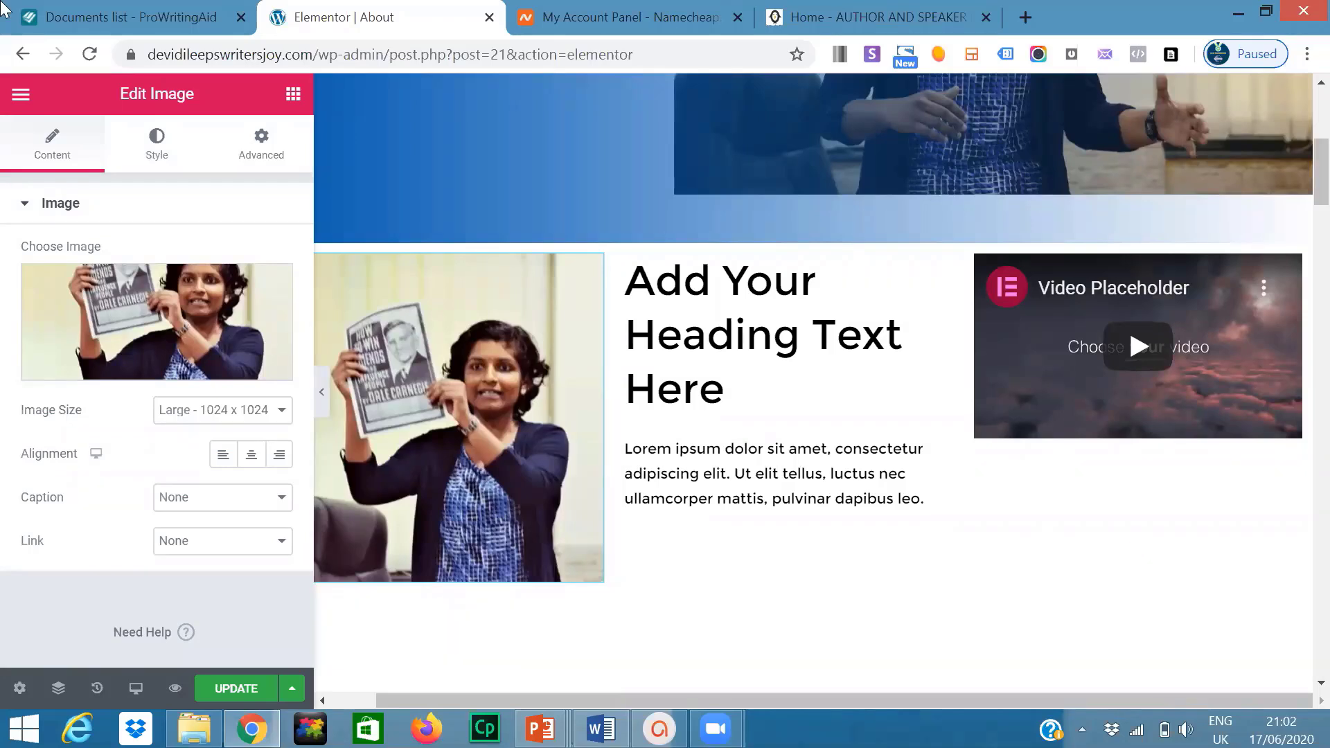
# - Switch the photo's image size to Custom and apply a width of 35 and a height of 10
pyautogui.click(282, 413)
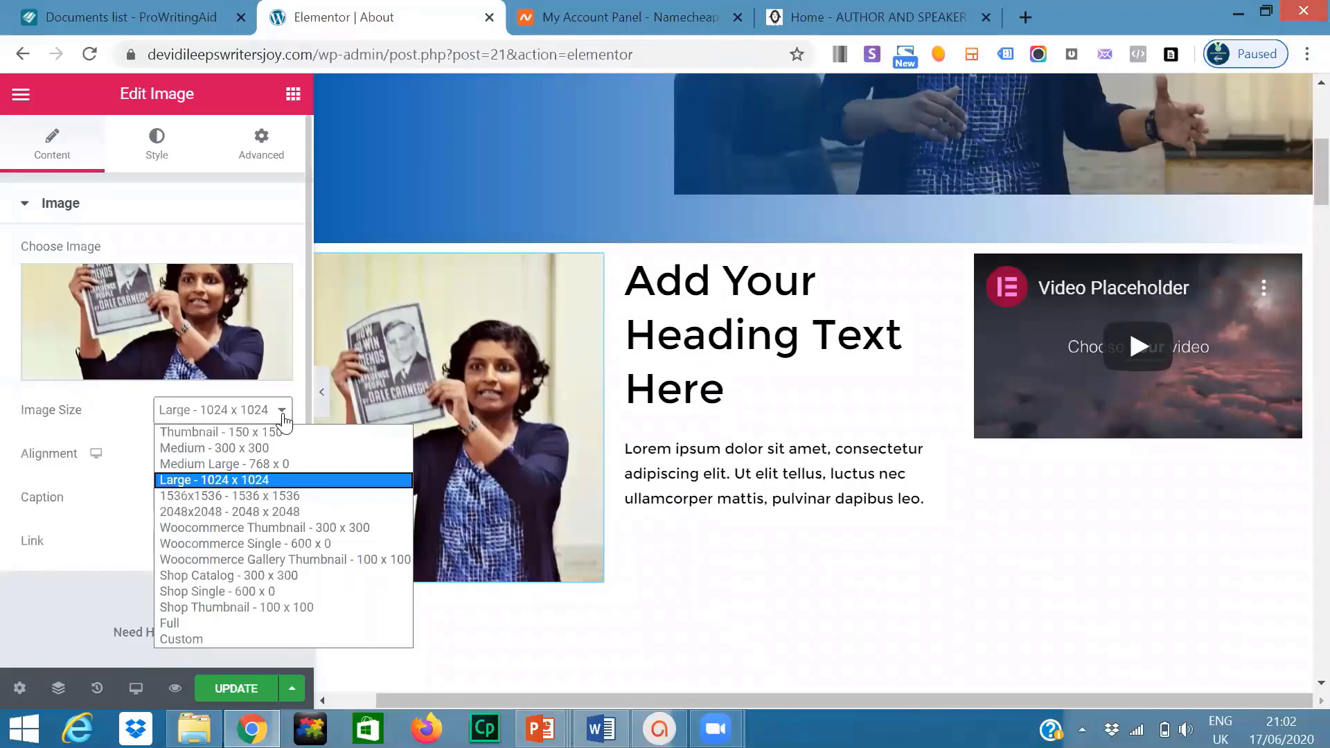
pyautogui.click(174, 640)
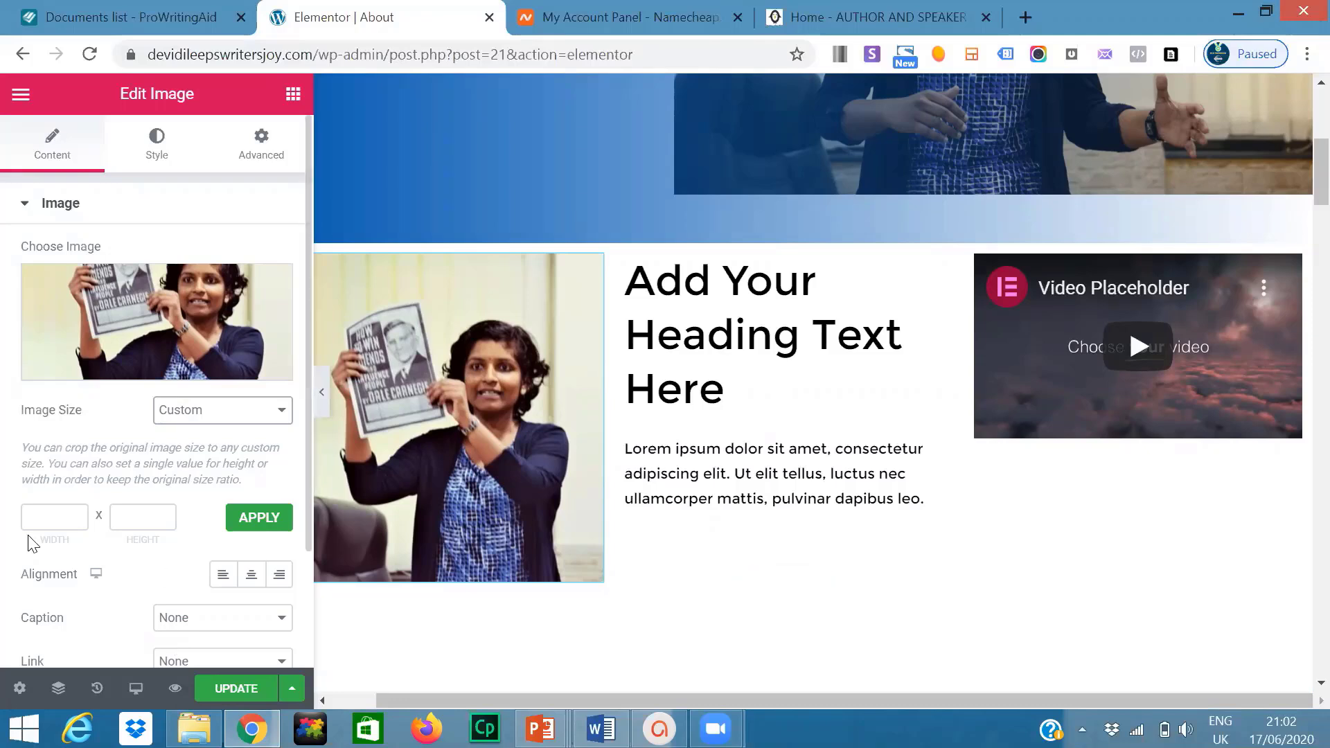
pyautogui.click(43, 516)
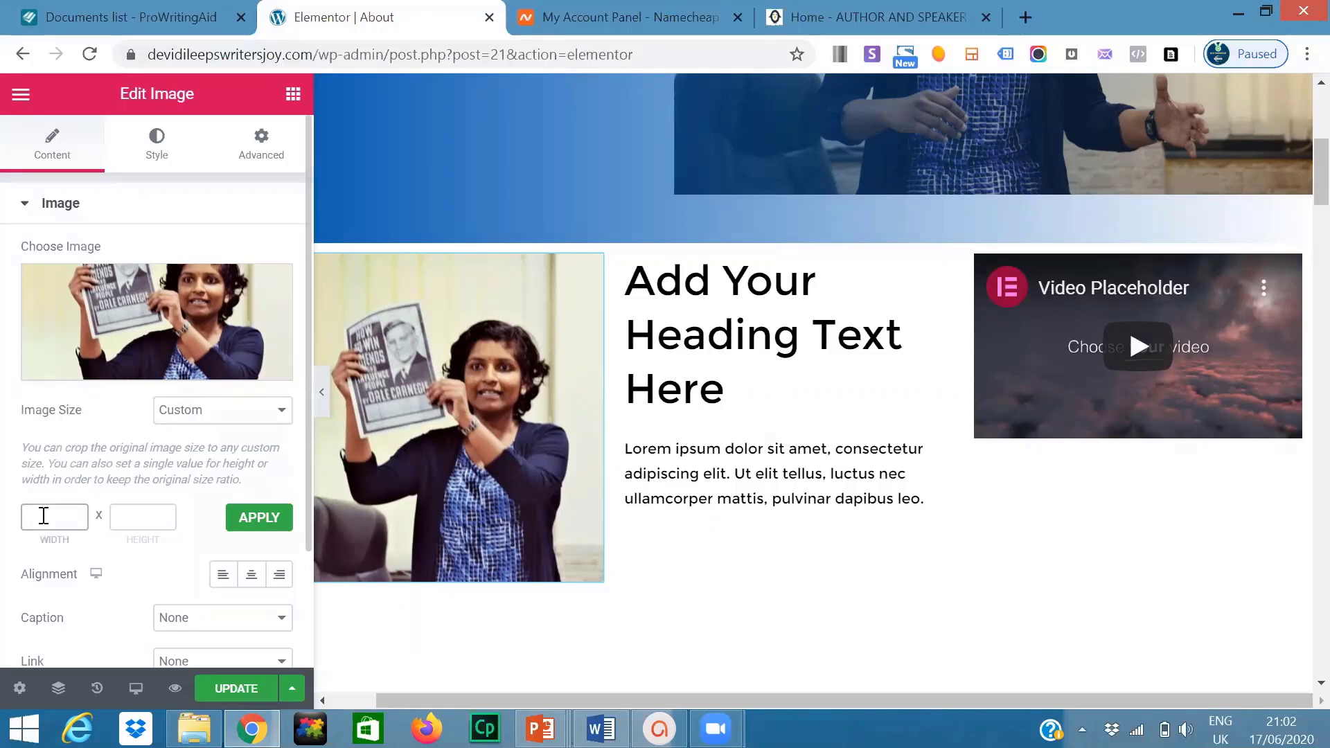
pyautogui.write('30')
pyautogui.press('BackSpace')
pyautogui.write('5')
pyautogui.click(135, 519)
pyautogui.write('10')
pyautogui.click(246, 524)
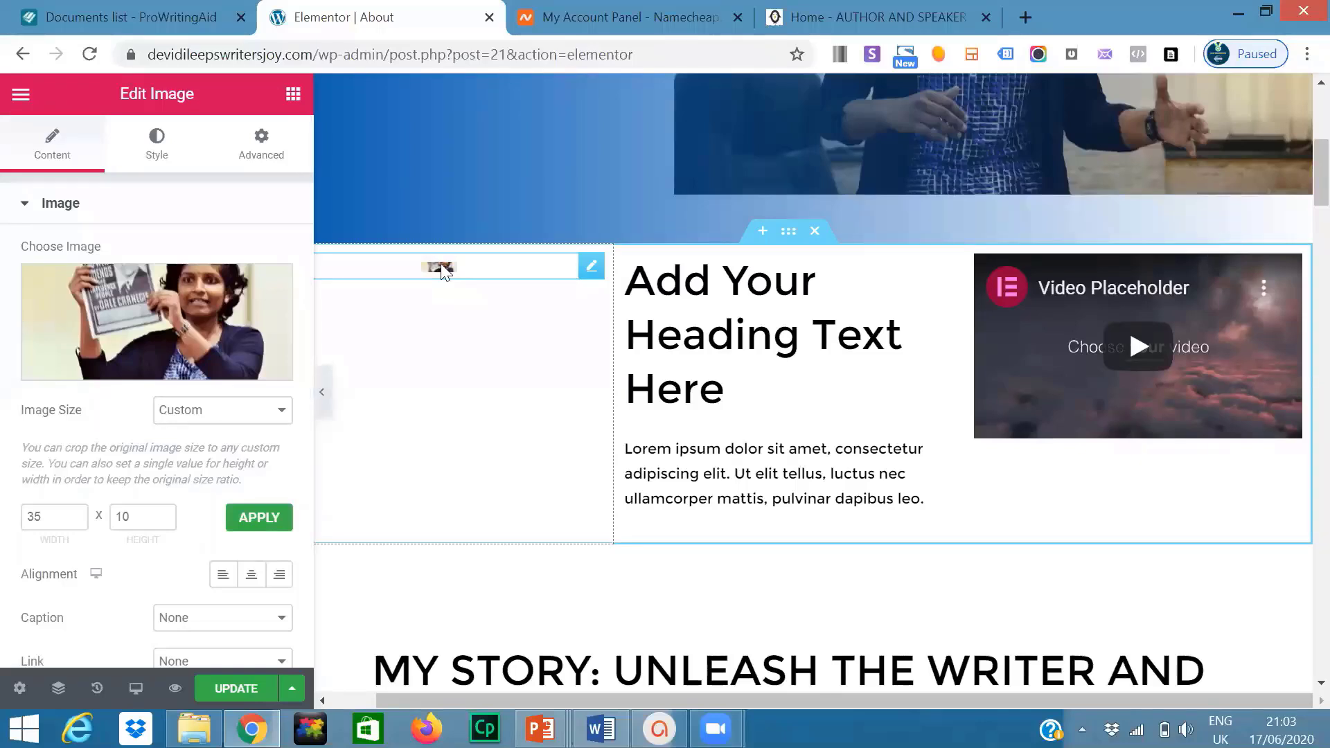
# - Apply custom dimensions of 800 wide by 900 high to the first column's photo
pyautogui.click(44, 519)
pyautogui.write('0')
pyautogui.click(125, 518)
pyautogui.moveTo(53, 516); pyautogui.dragTo(31, 533)
pyautogui.write('800')
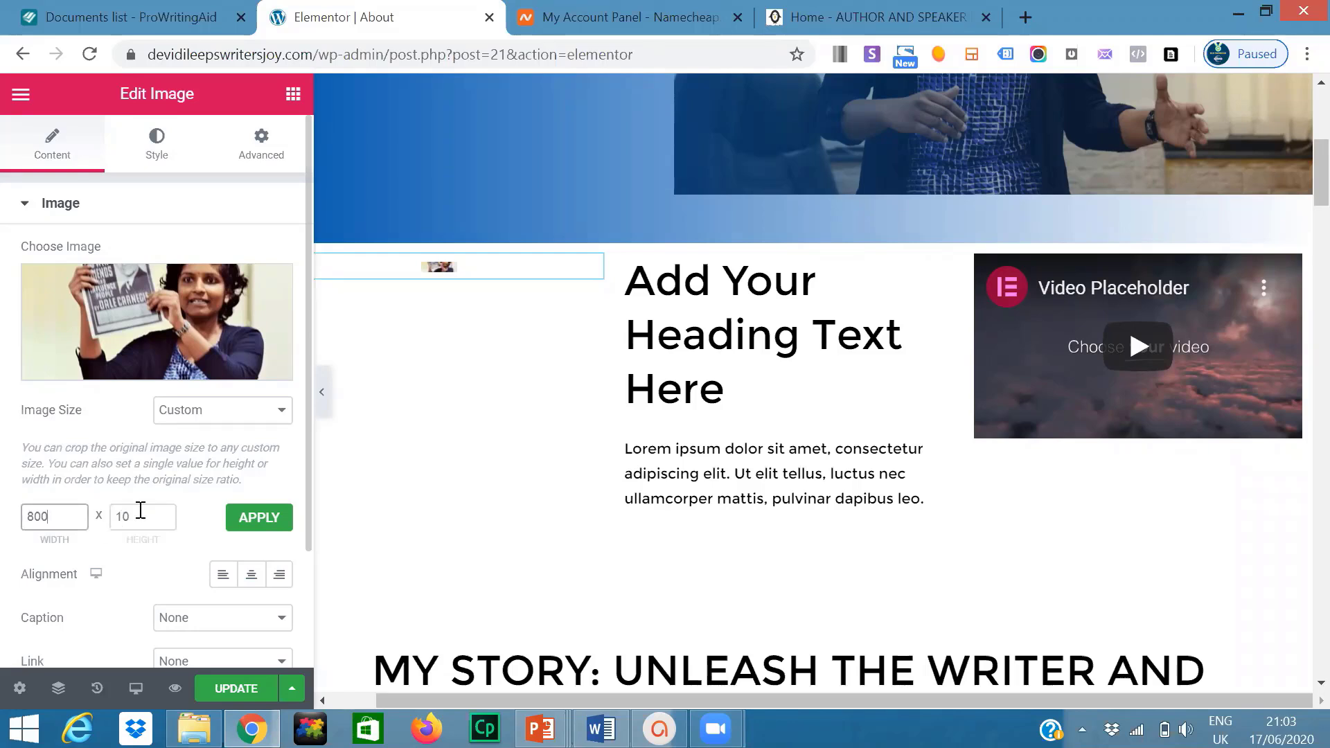
pyautogui.click(136, 512)
pyautogui.press('BackSpace')
pyautogui.press('BackSpace')
pyautogui.write('900')
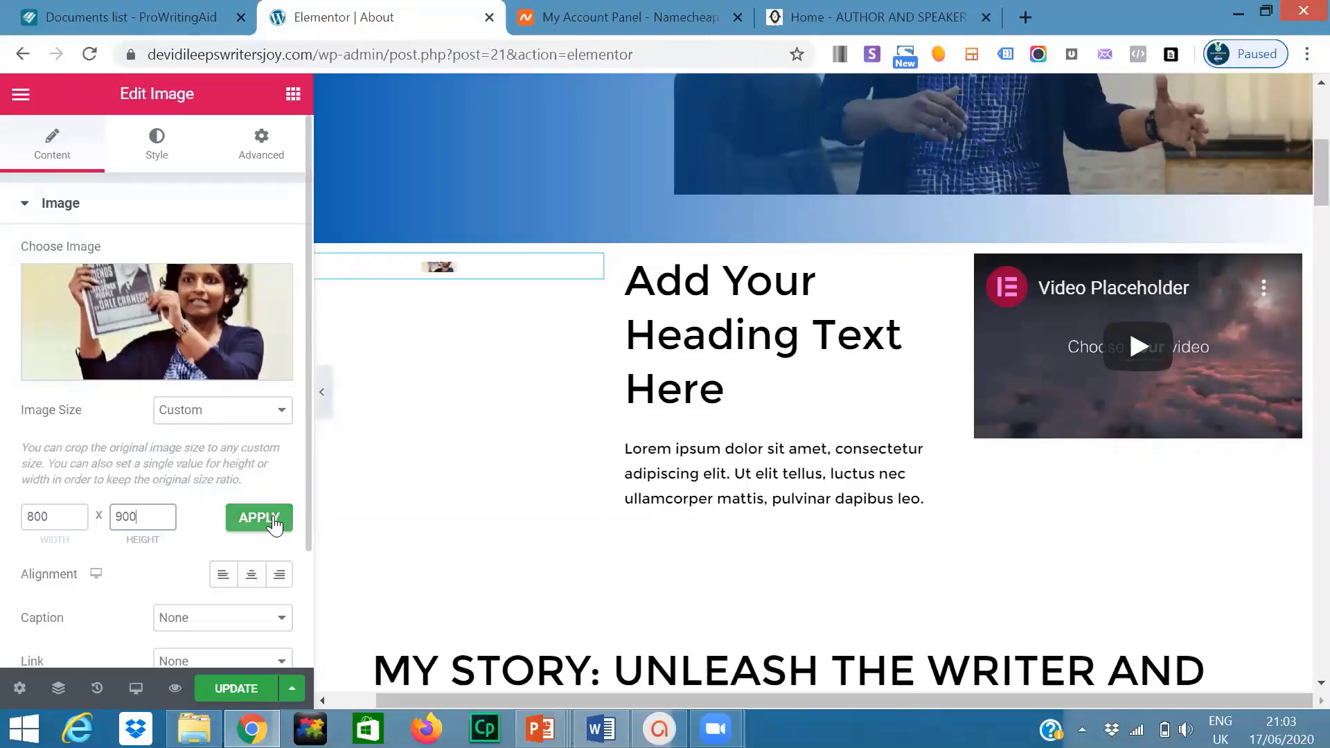
pyautogui.click(275, 523)
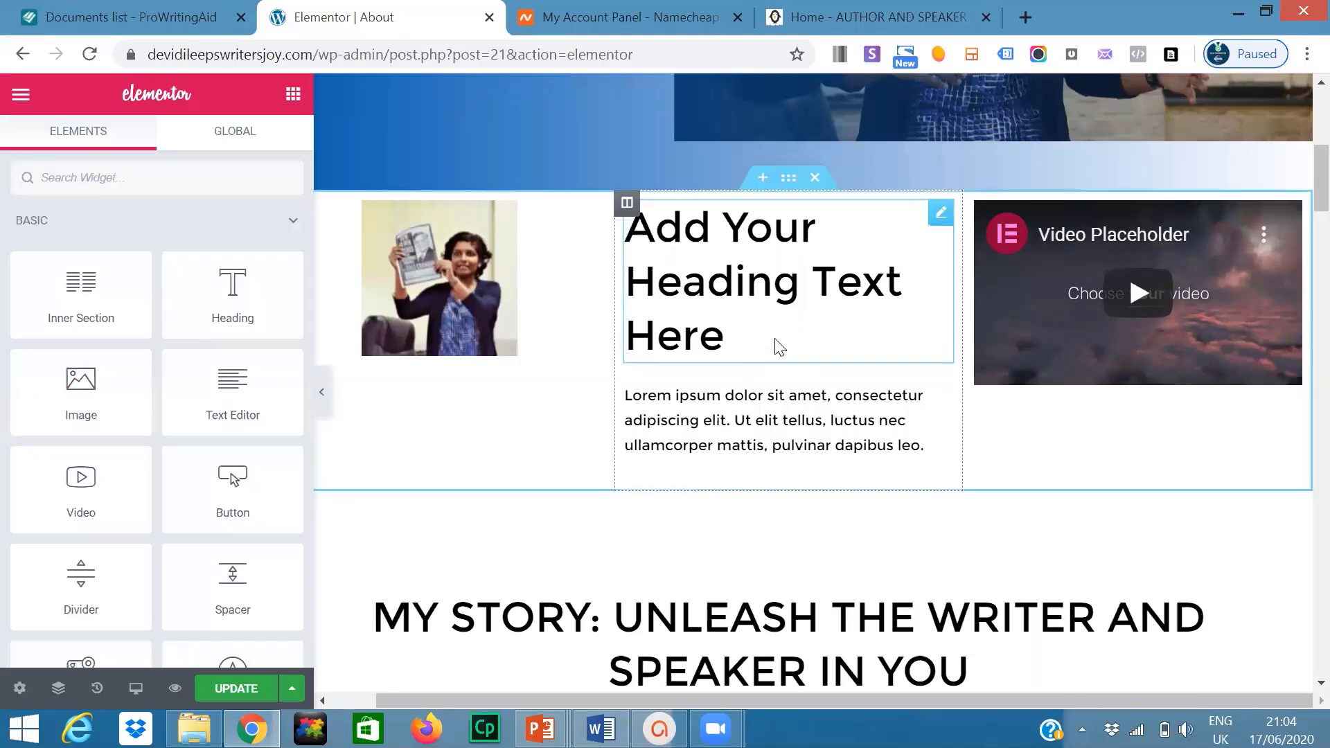
# - Replace the middle column's placeholder heading with the title "PRESS CONFERENCE"
pyautogui.click(940, 212)
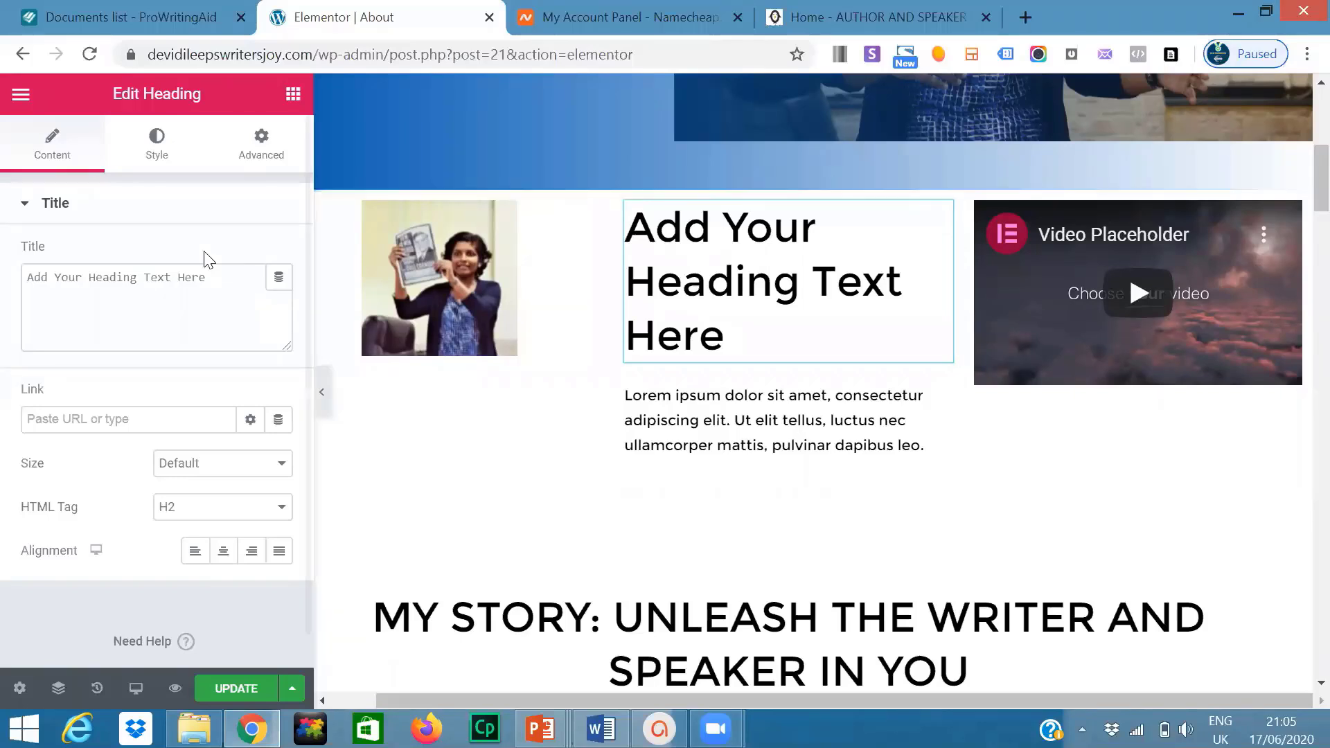
pyautogui.click(214, 280)
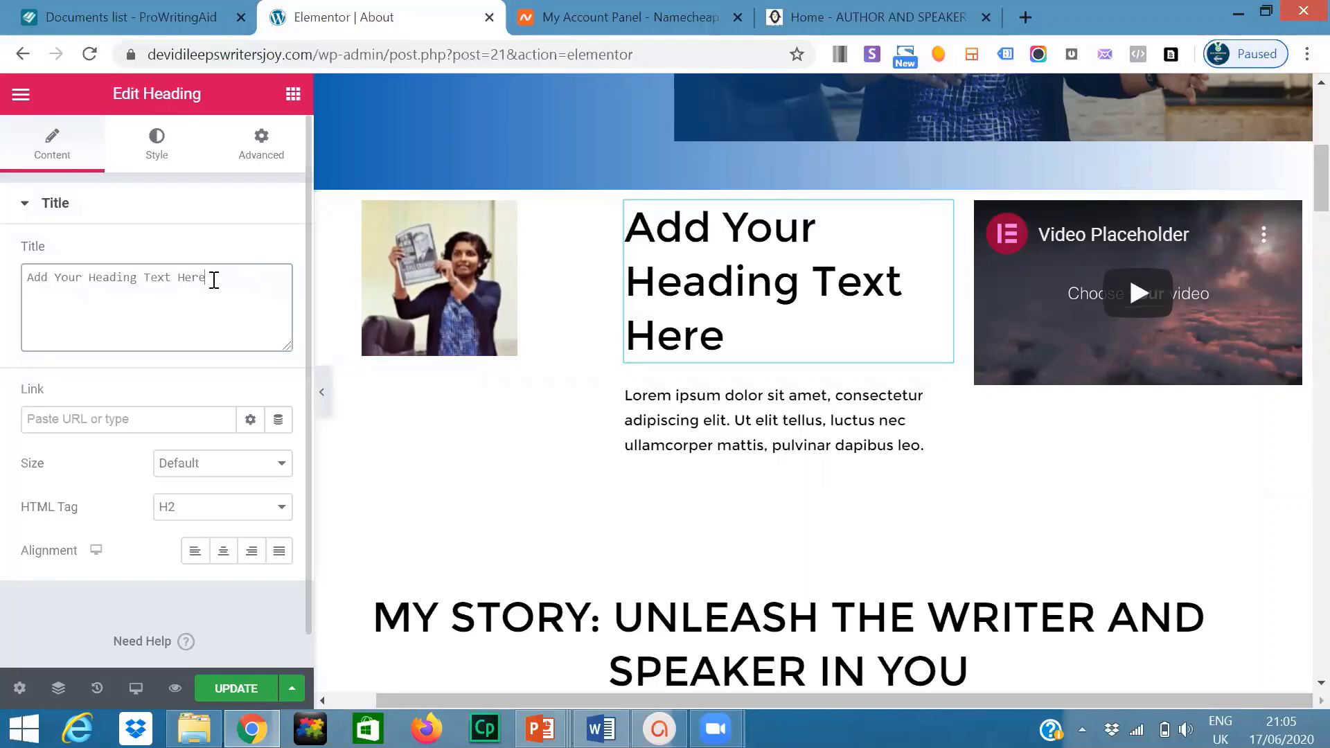
pyautogui.moveTo(214, 280); pyautogui.dragTo(3, 294)
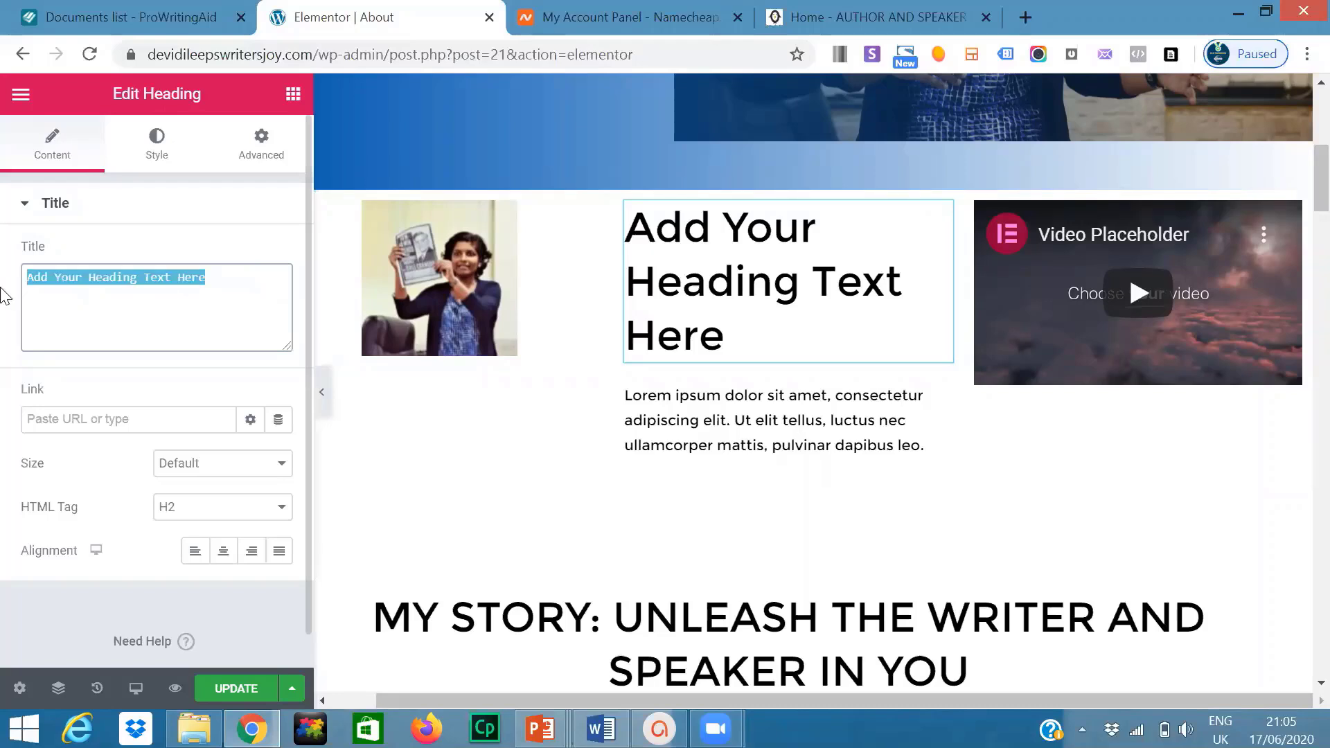
pyautogui.write('PRESS')
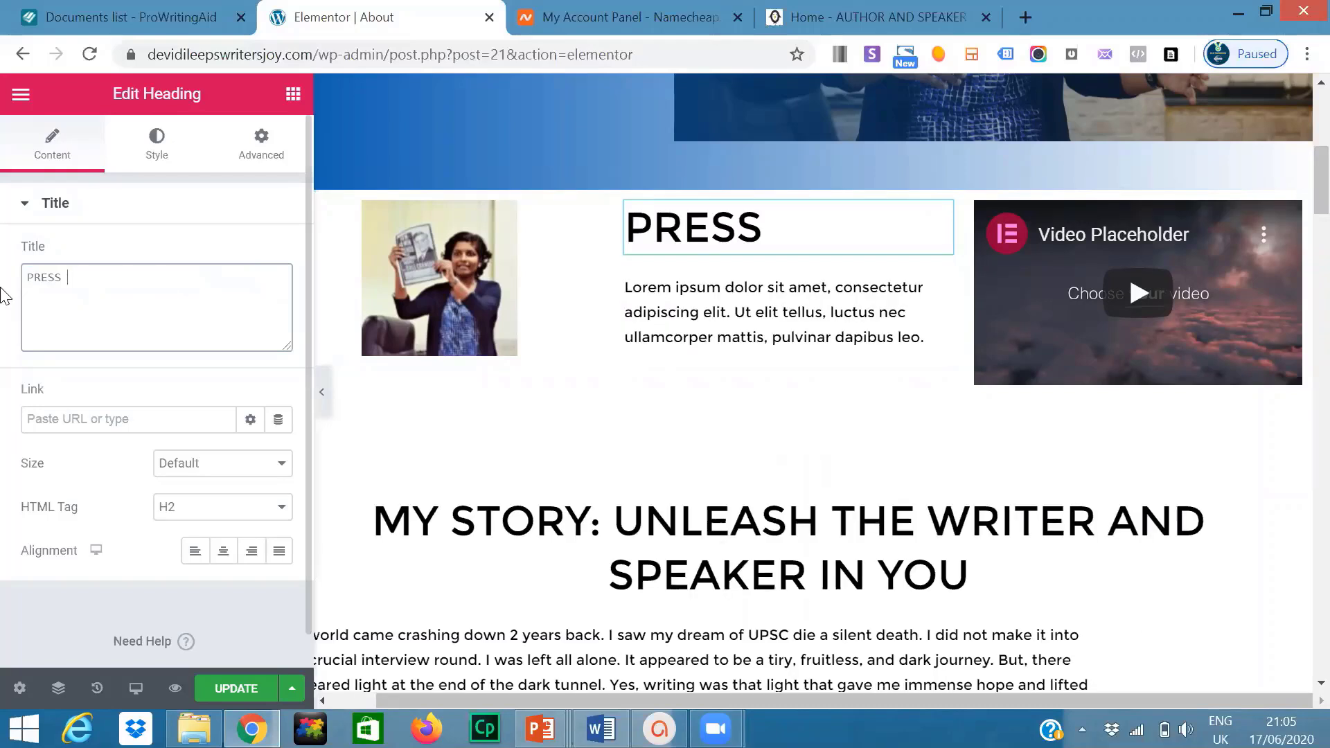
pyautogui.write(' CONFEREN')
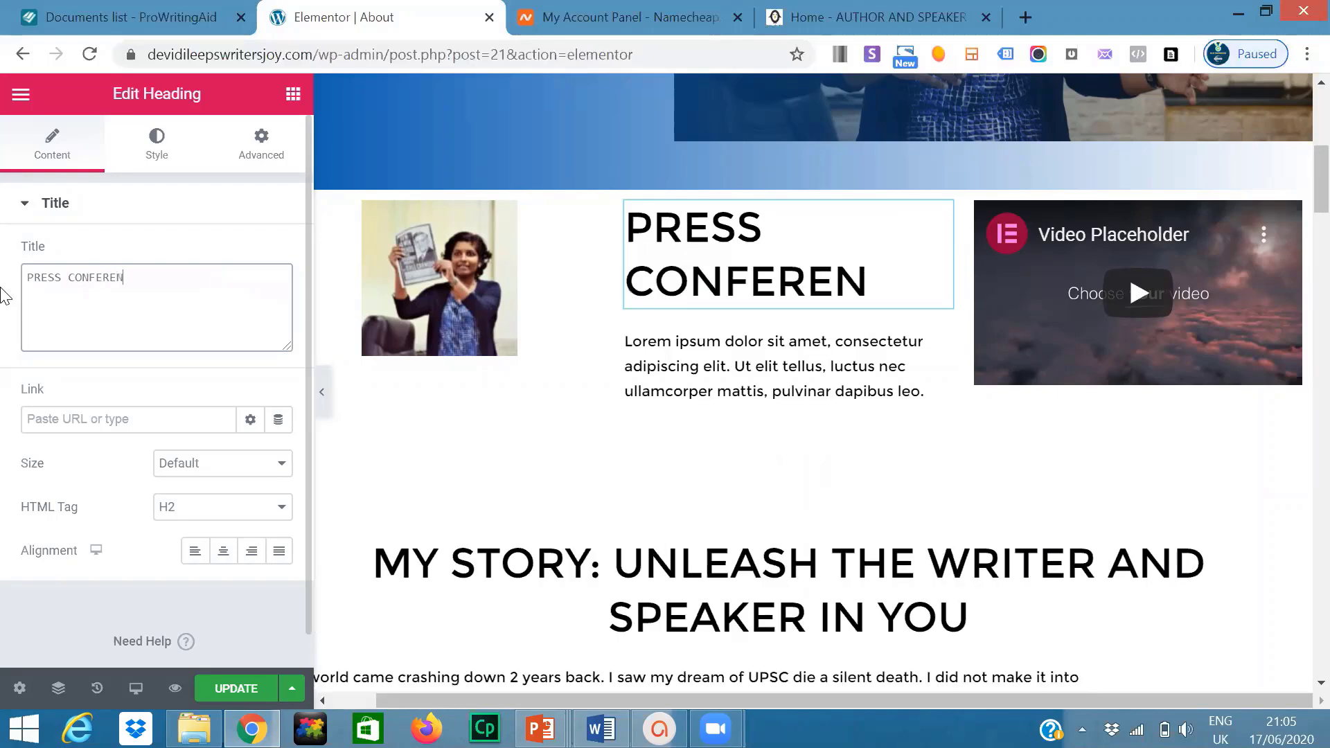
pyautogui.write('CE')
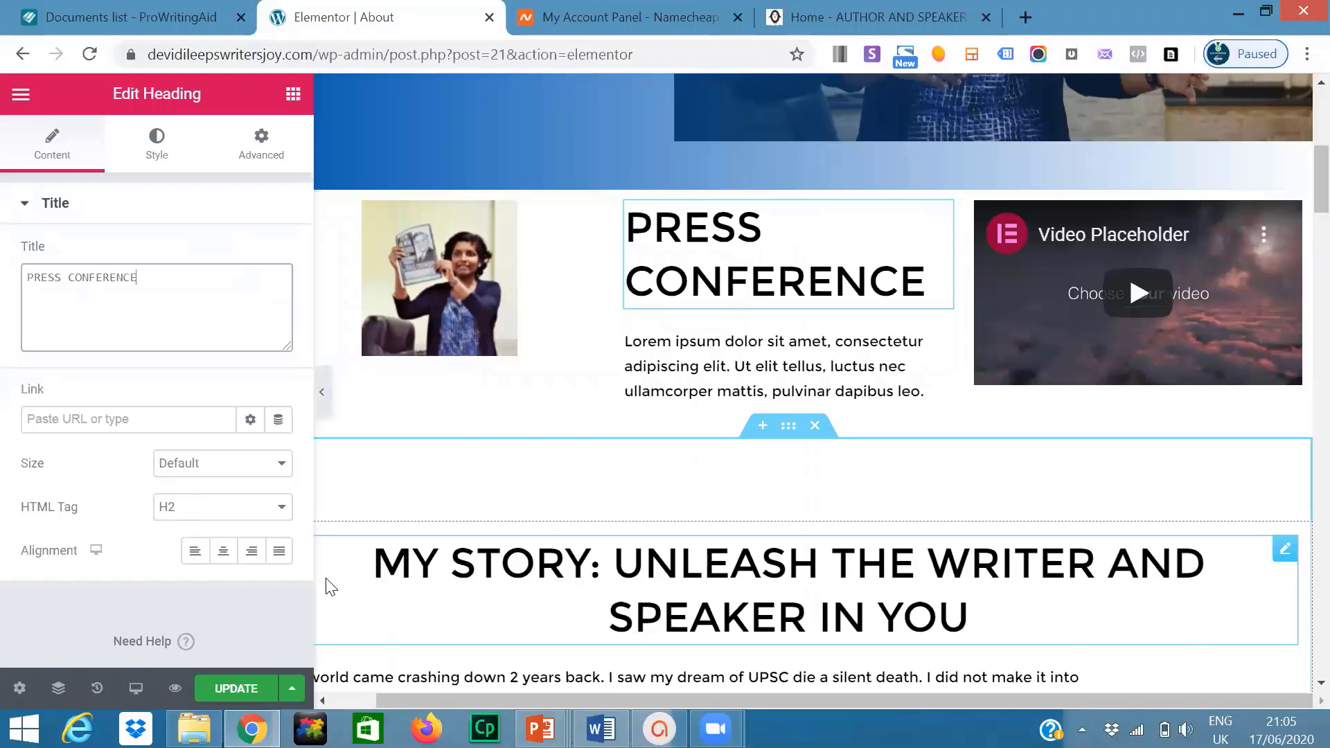
# - Replace the placeholder paragraph below the middle column's heading with "This was held on June 1st."
pyautogui.click(924, 386)
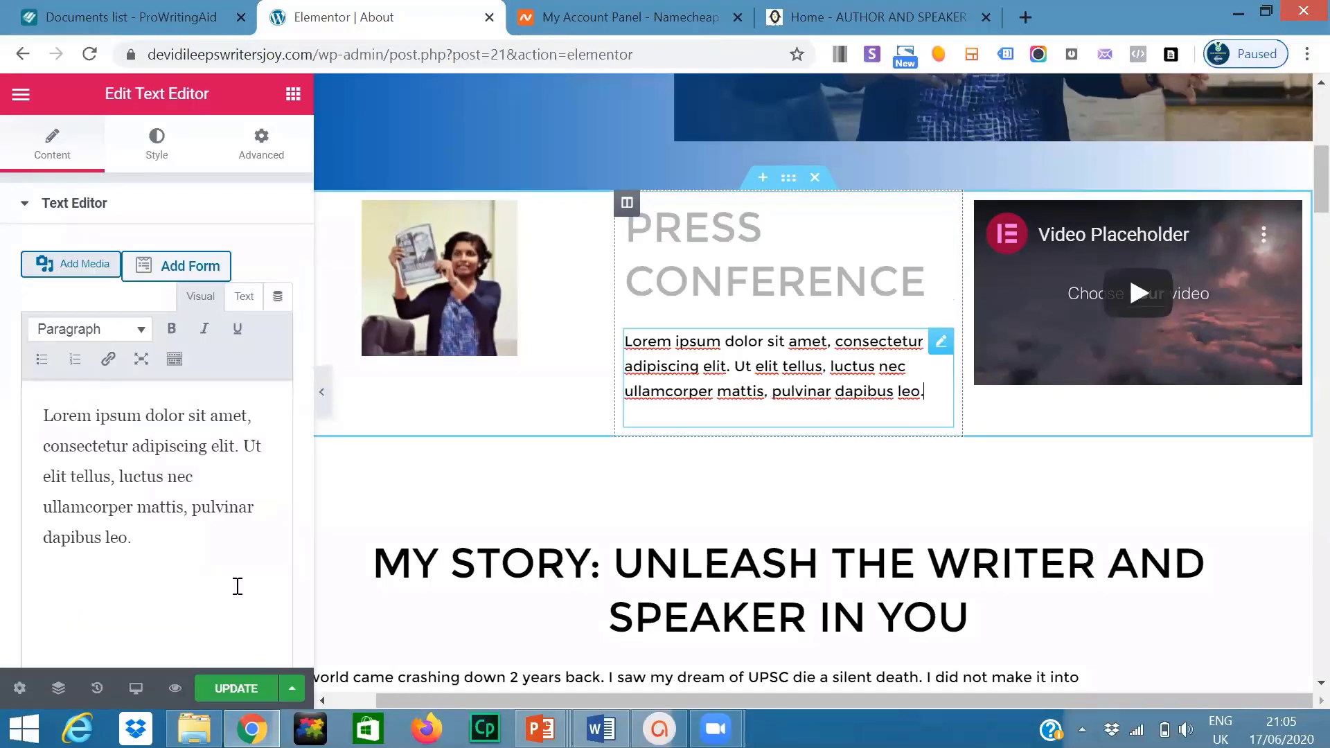
pyautogui.moveTo(138, 543); pyautogui.dragTo(31, 413)
pyautogui.press('BackSpace')
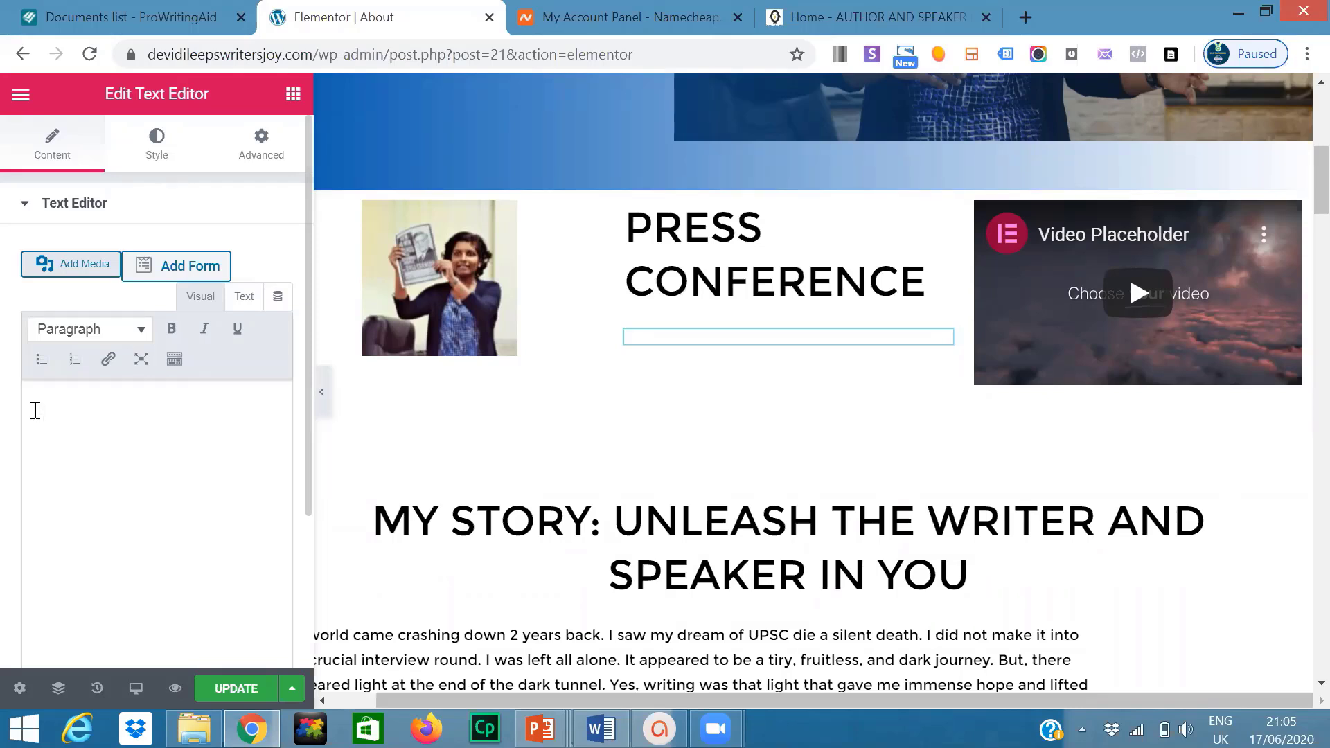
pyautogui.write('Th')
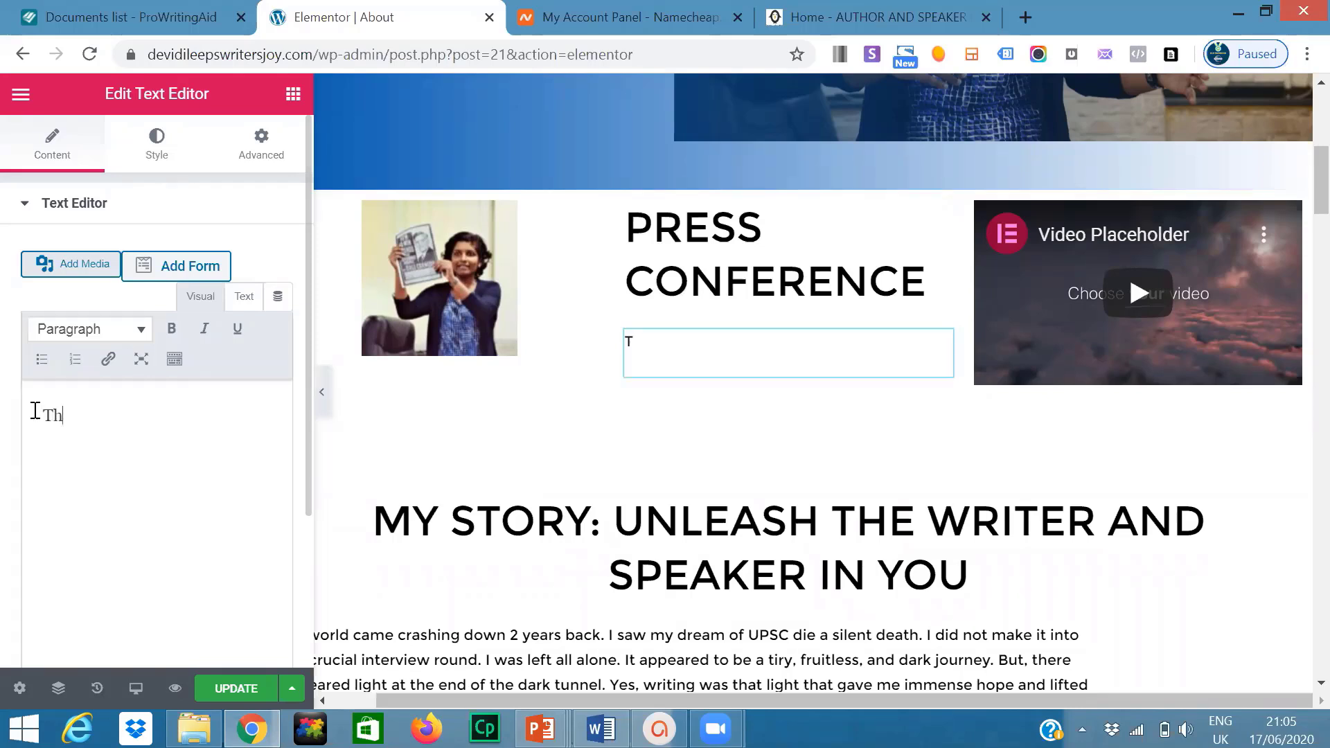
pyautogui.write('is was held ')
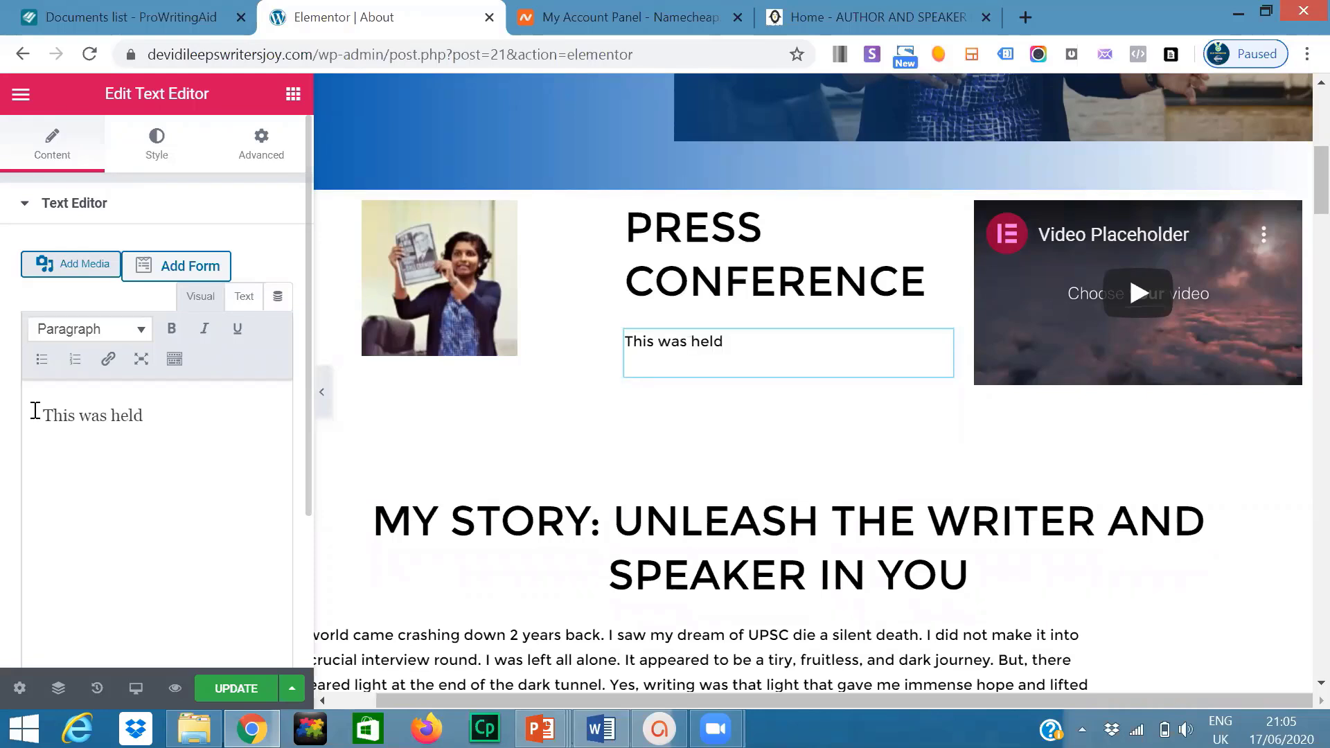
pyautogui.write('on June 1st.')
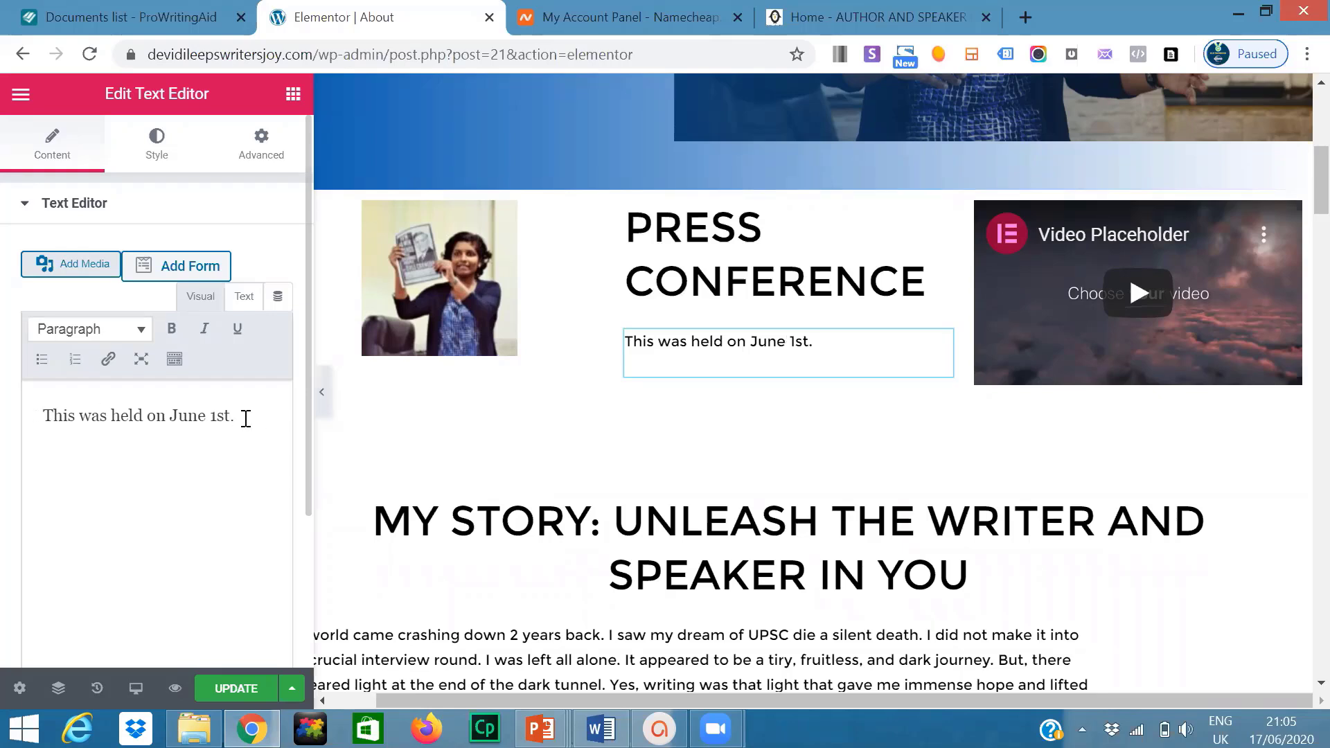
# - Repeat the sentence "This was held on June 1st." twice more in the middle column's paragraph
pyautogui.moveTo(242, 416); pyautogui.dragTo(30, 423)
pyautogui.hotkey('ctrl', 'c')
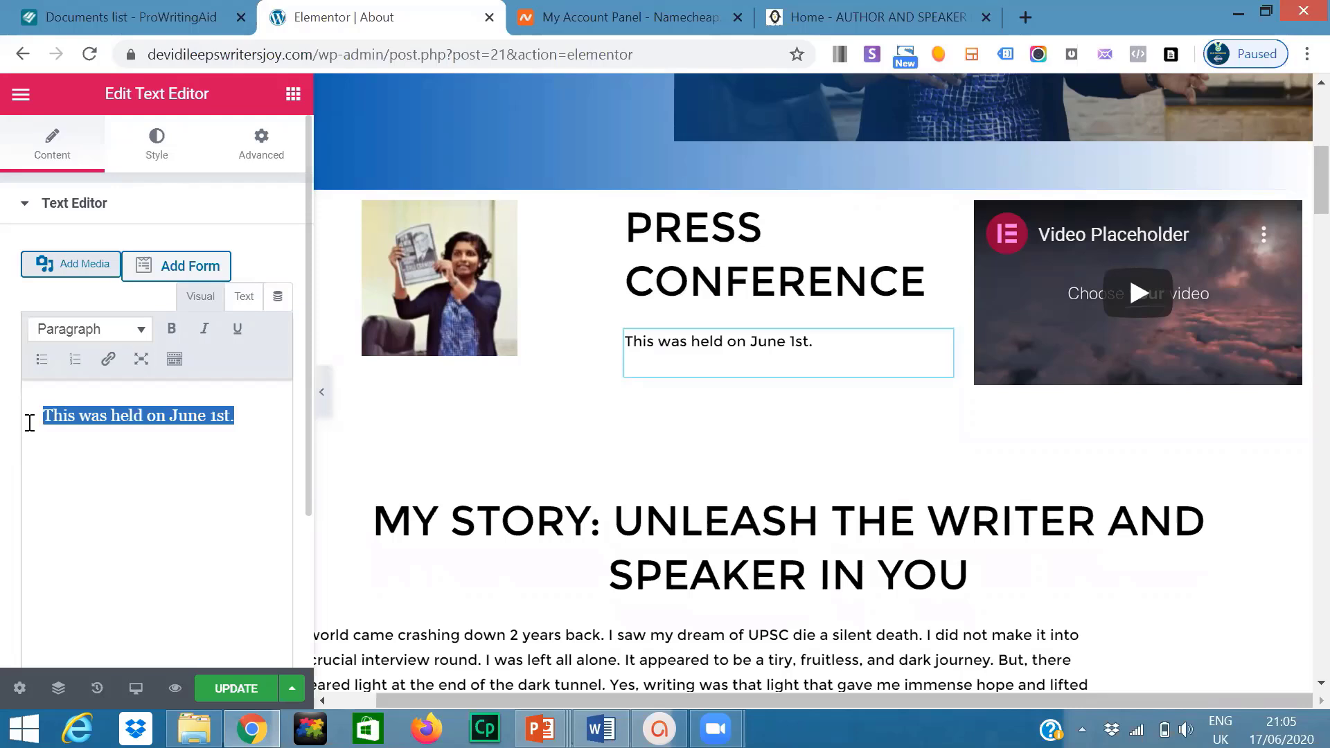
pyautogui.click(249, 420)
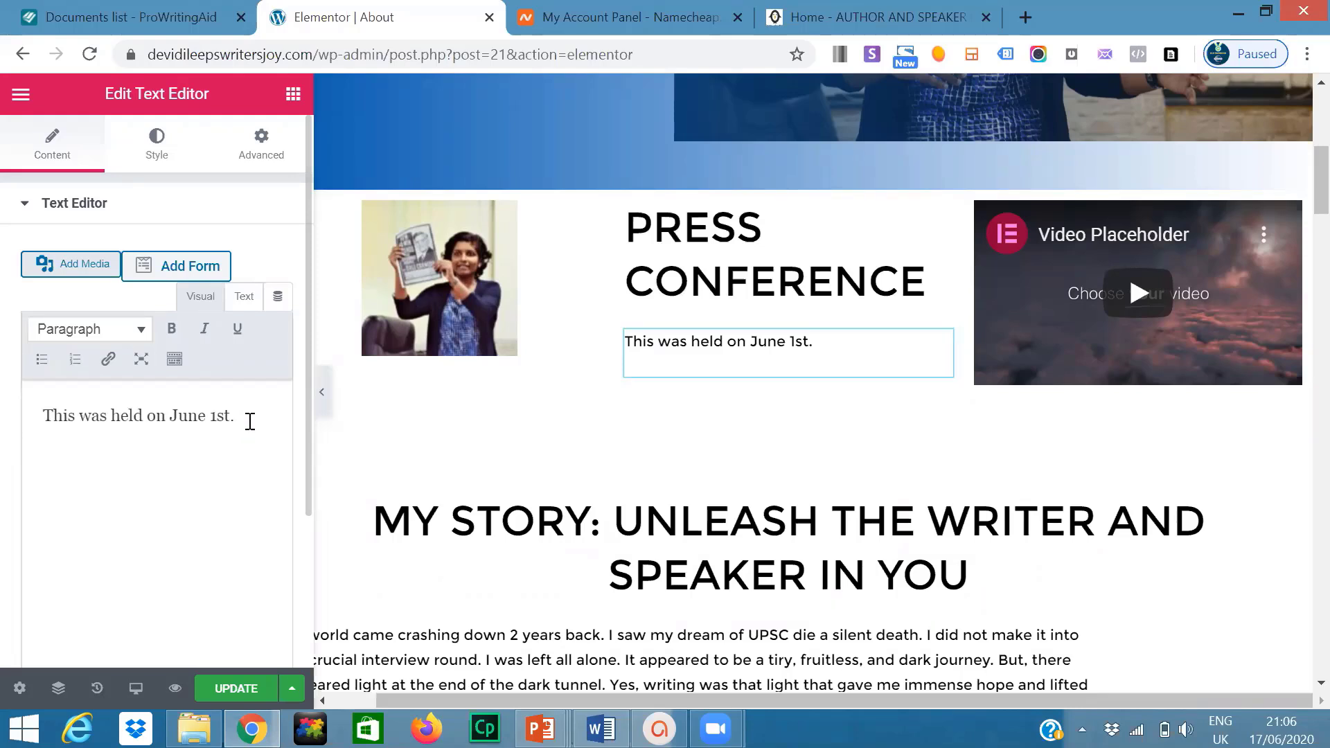
pyautogui.hotkey('ctrl', 'v')
pyautogui.hotkey('ctrl', 'v')
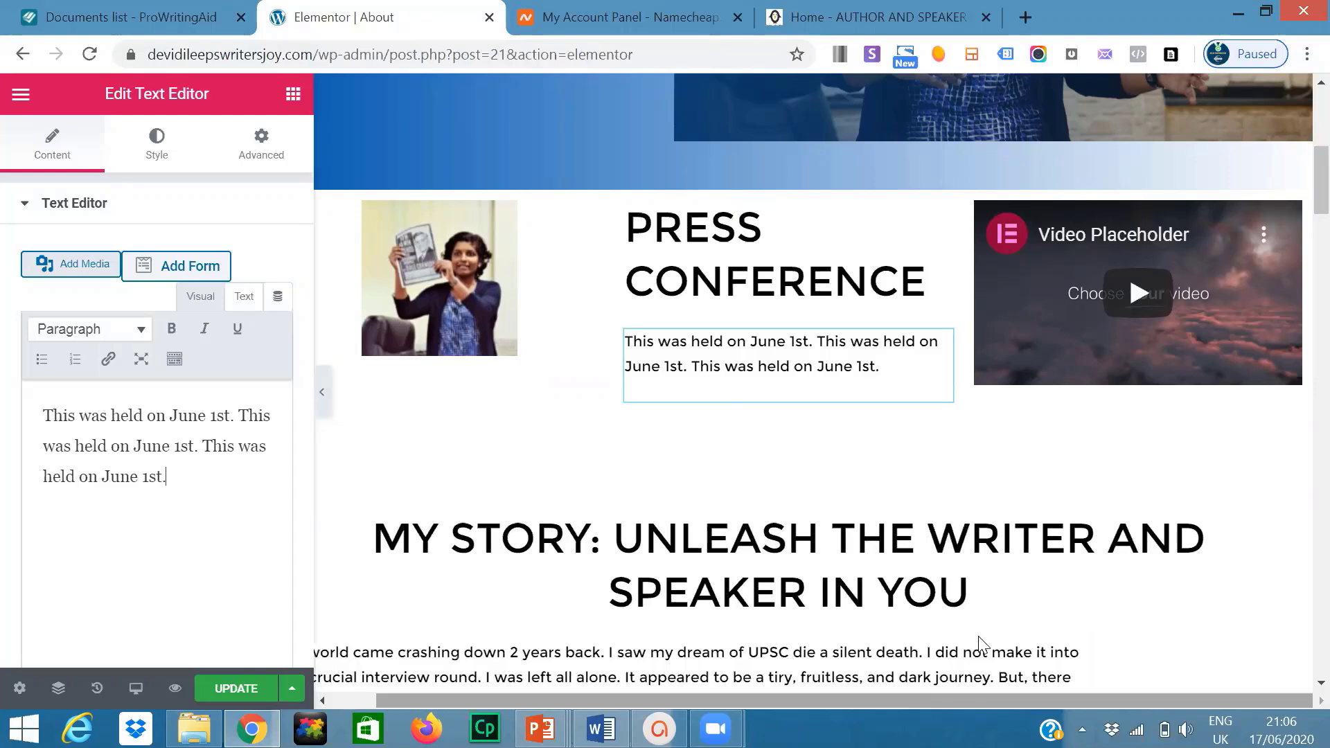
# - Select the third column's video widget, play its placeholder video and look through the available video sources
pyautogui.click(1134, 291)
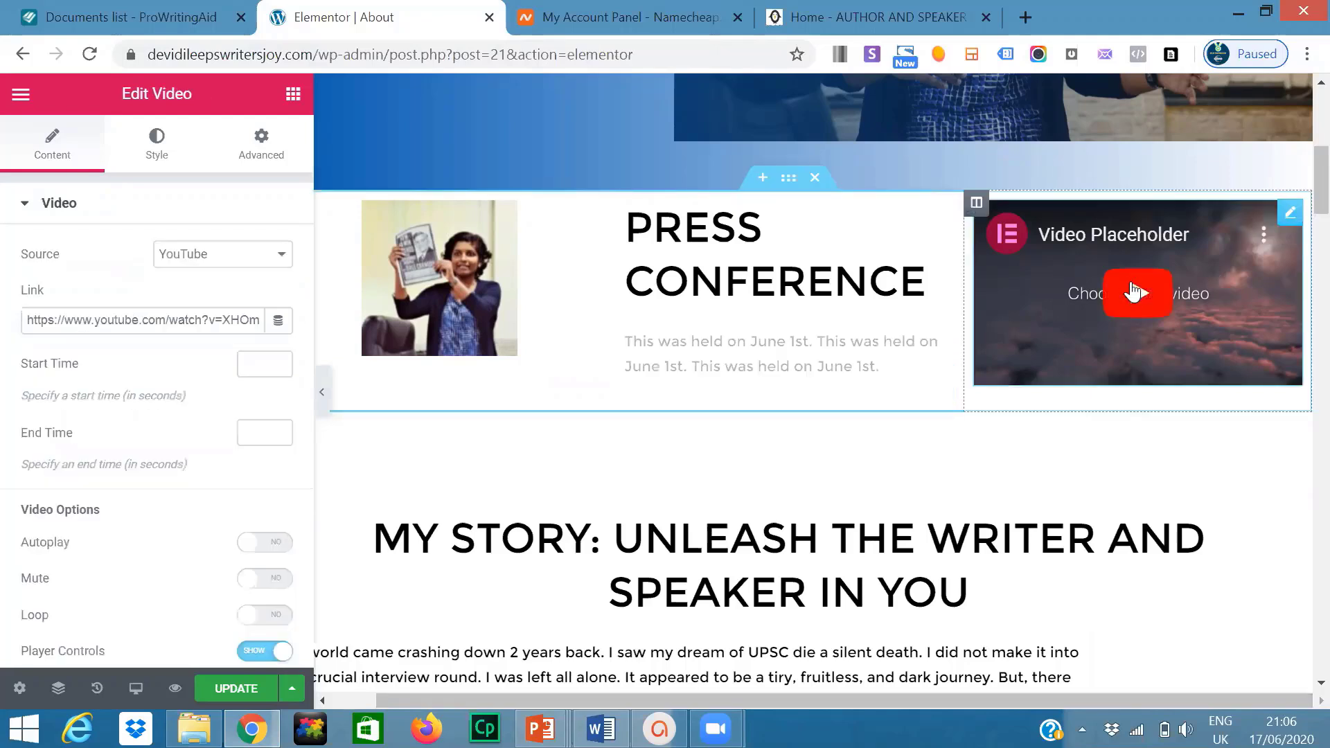
pyautogui.click(1134, 291)
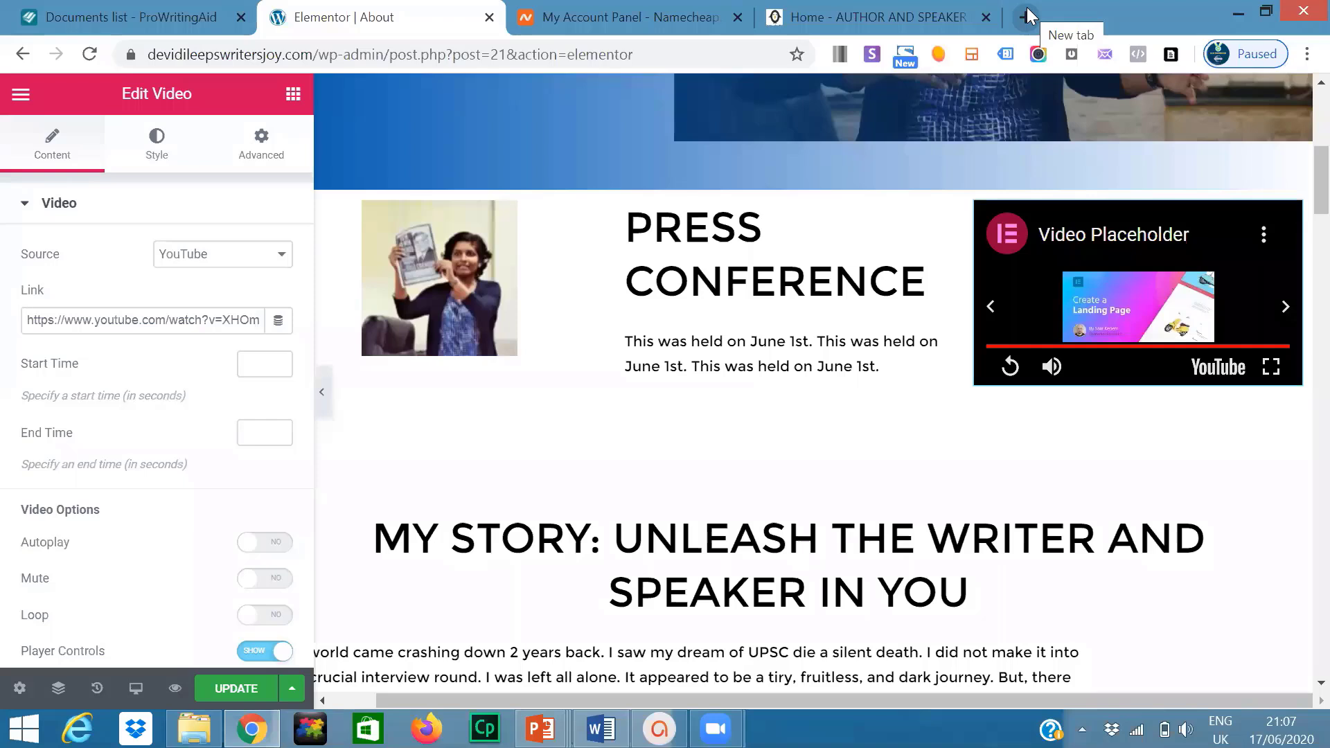
pyautogui.click(287, 262)
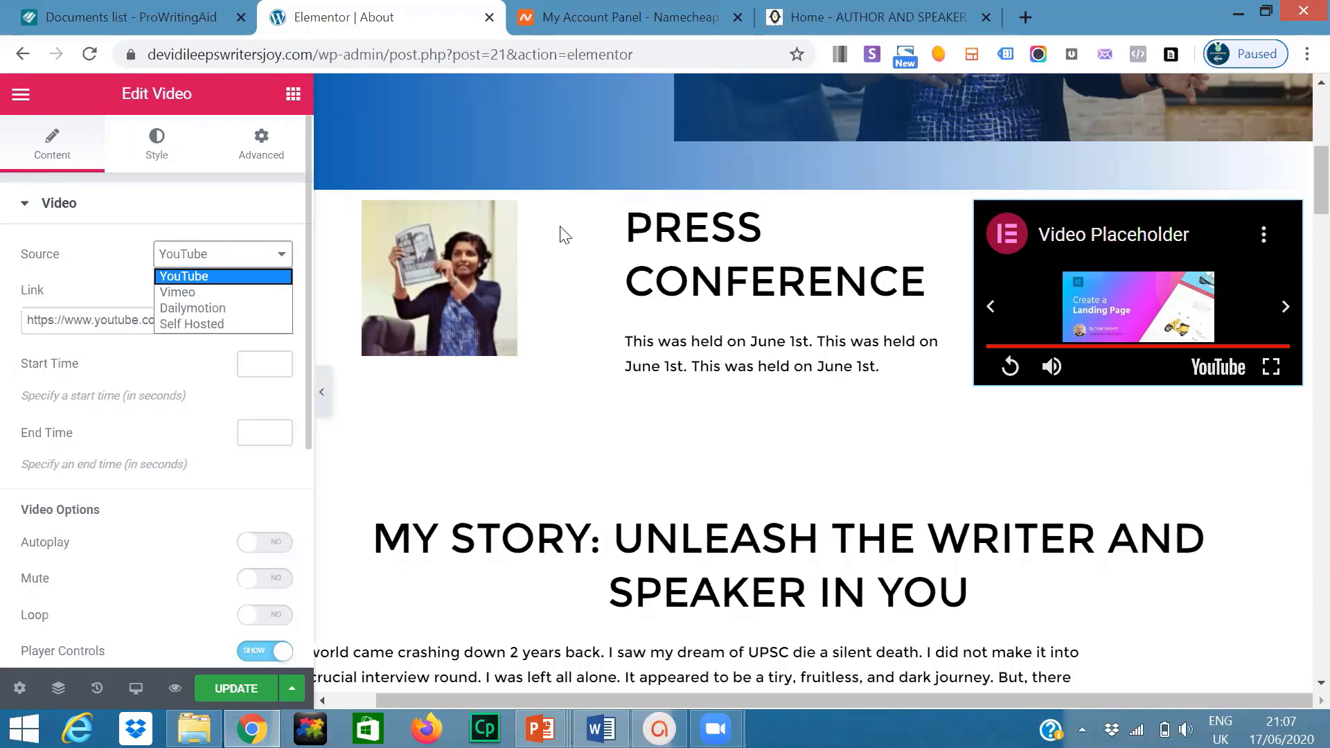
# - Open YouTube in a new browser tab and browse the home page recommendations
pyautogui.click(1027, 18)
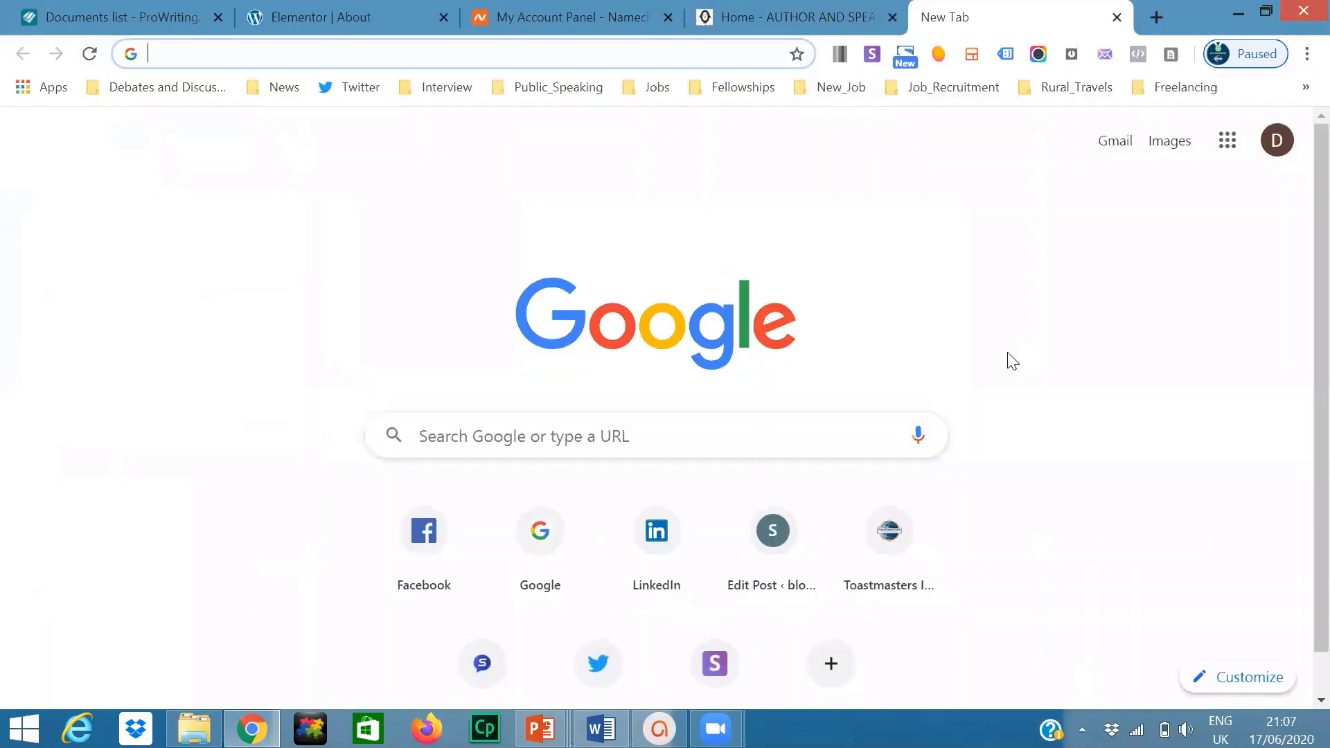
pyautogui.write('you')
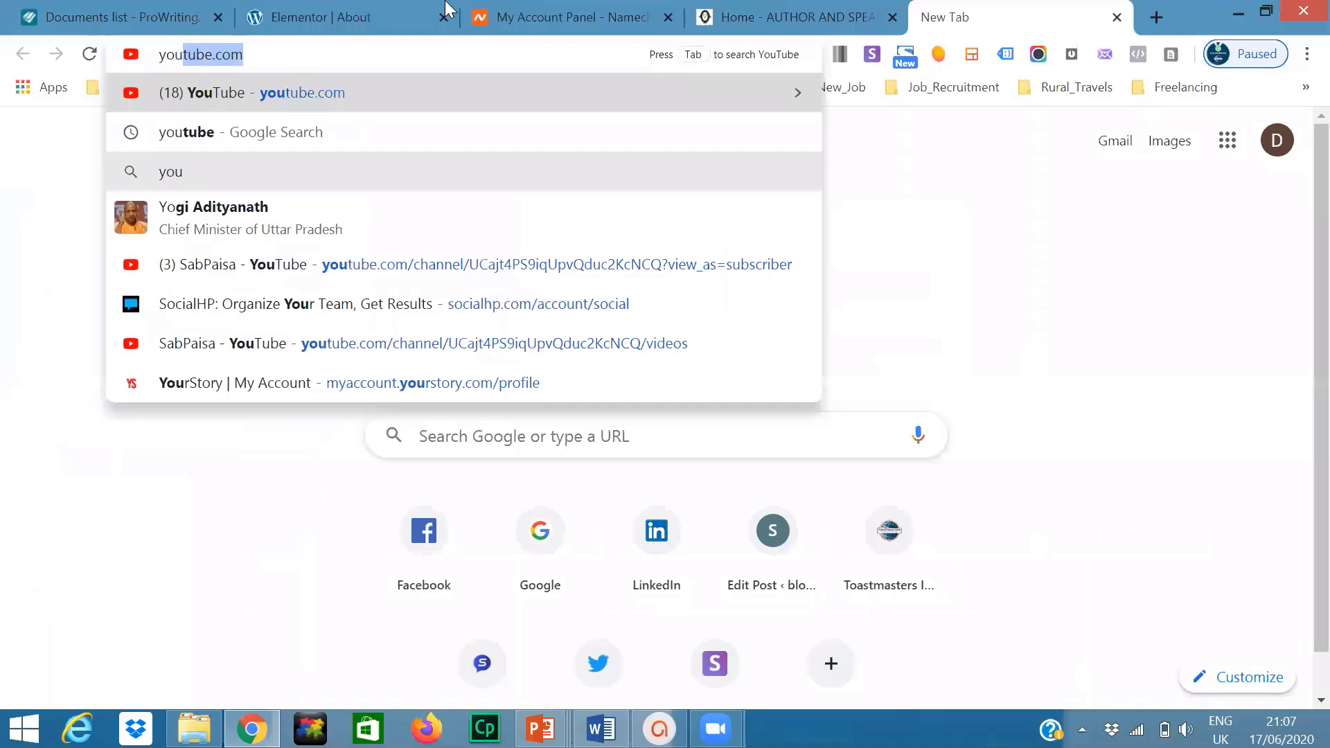
pyautogui.click(381, 103)
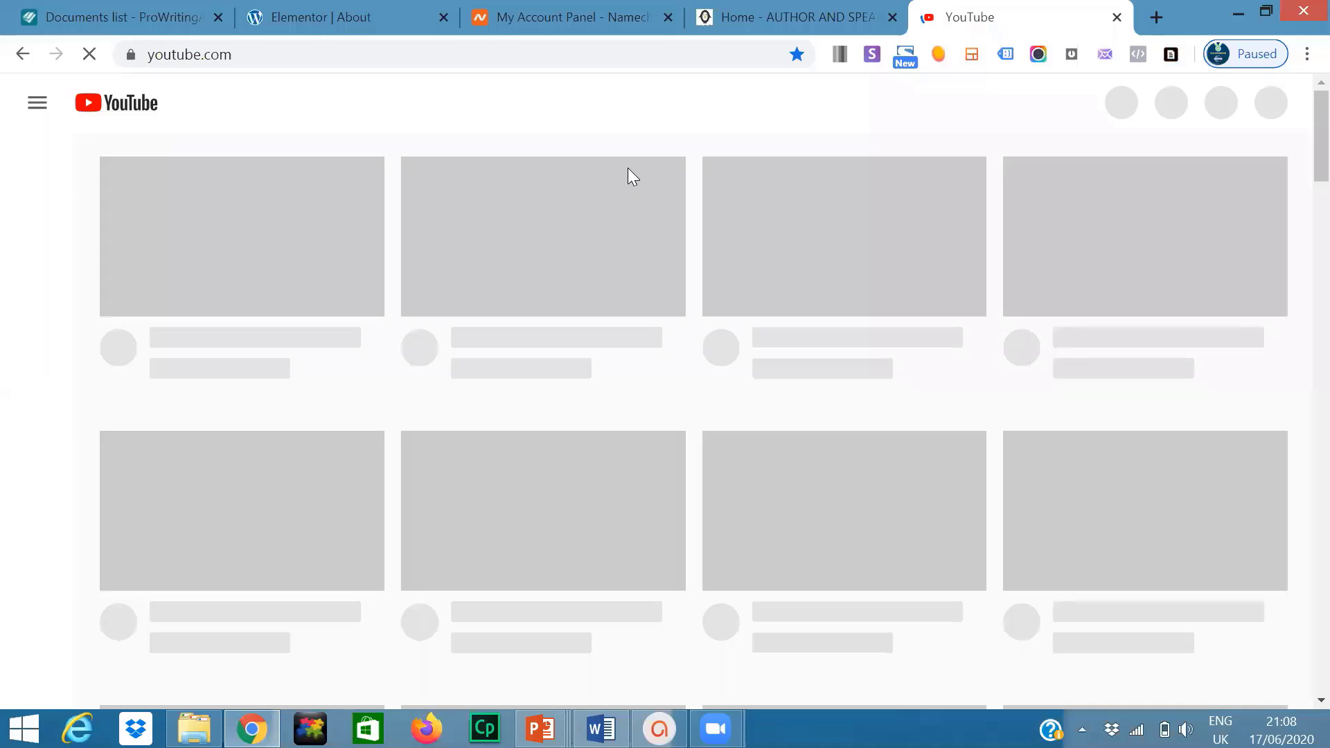
pyautogui.scroll(-5, 1301, 107)
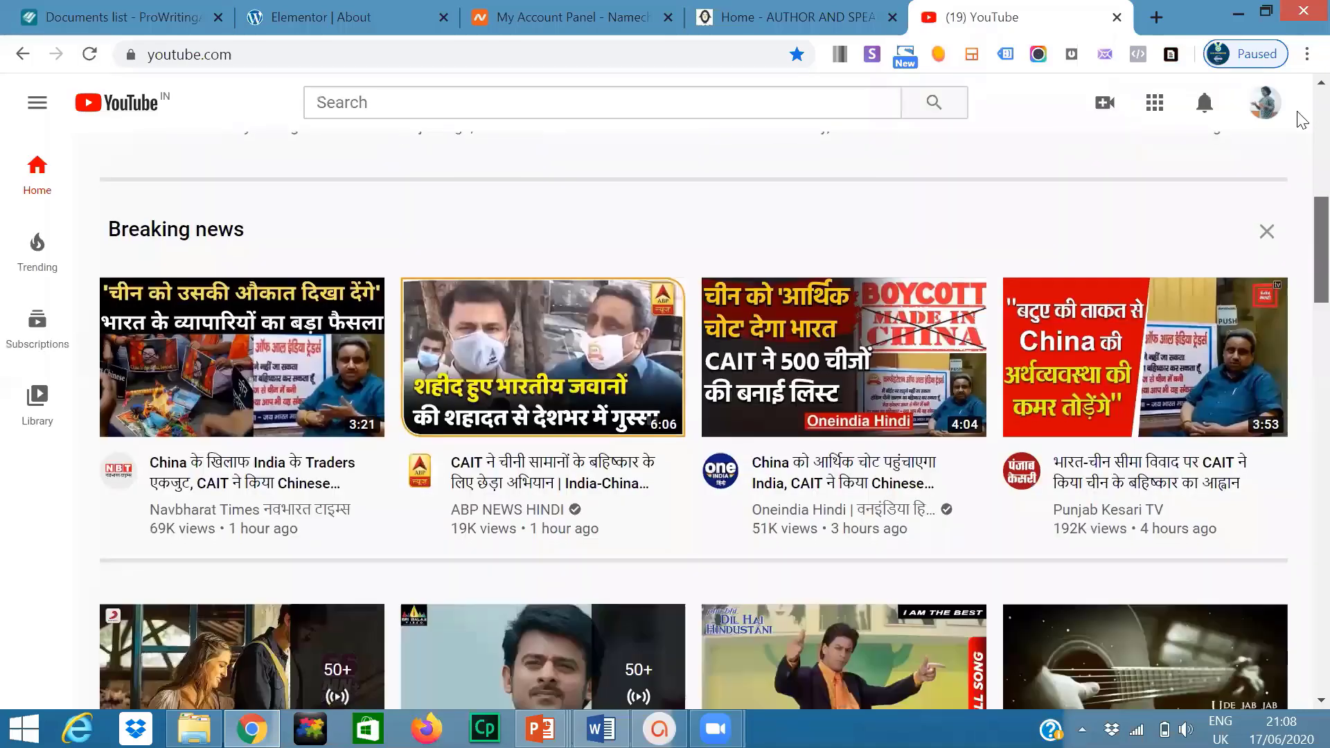
pyautogui.scroll(-15, 1301, 119)
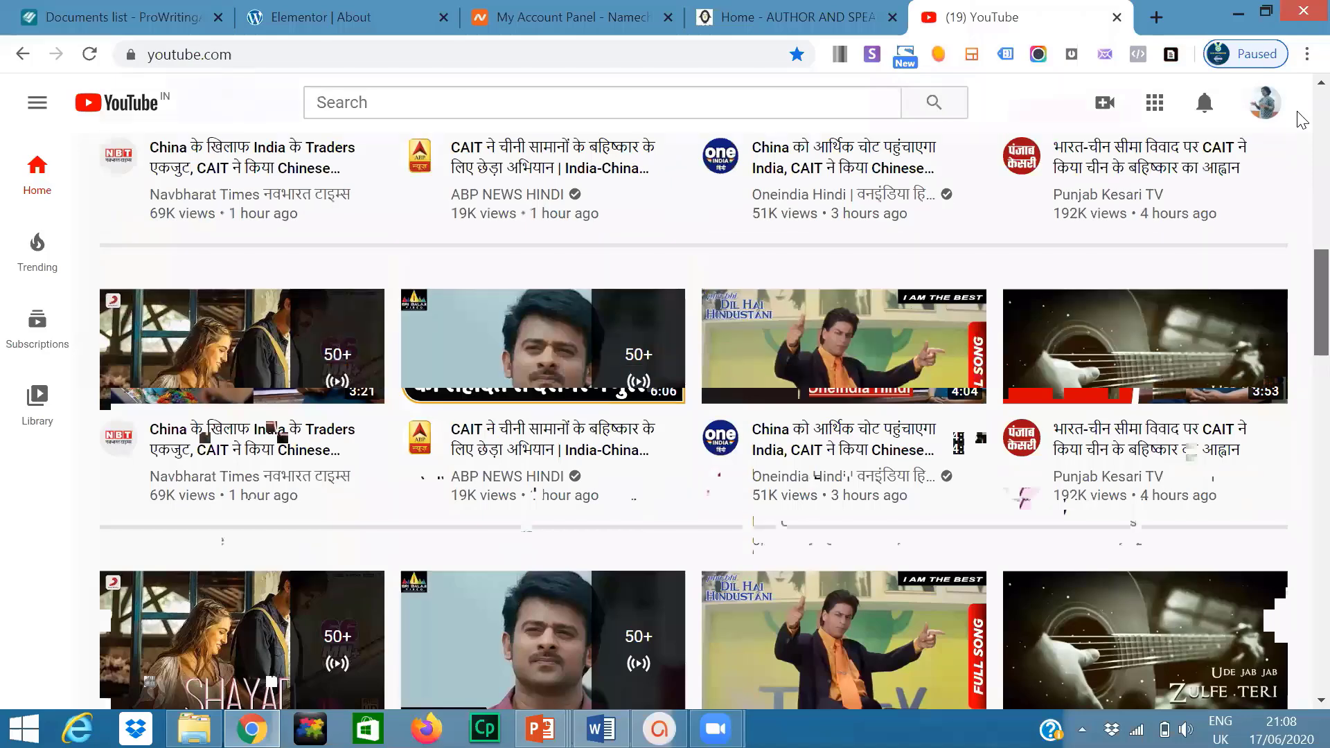
pyautogui.scroll(-3, 1300, 119)
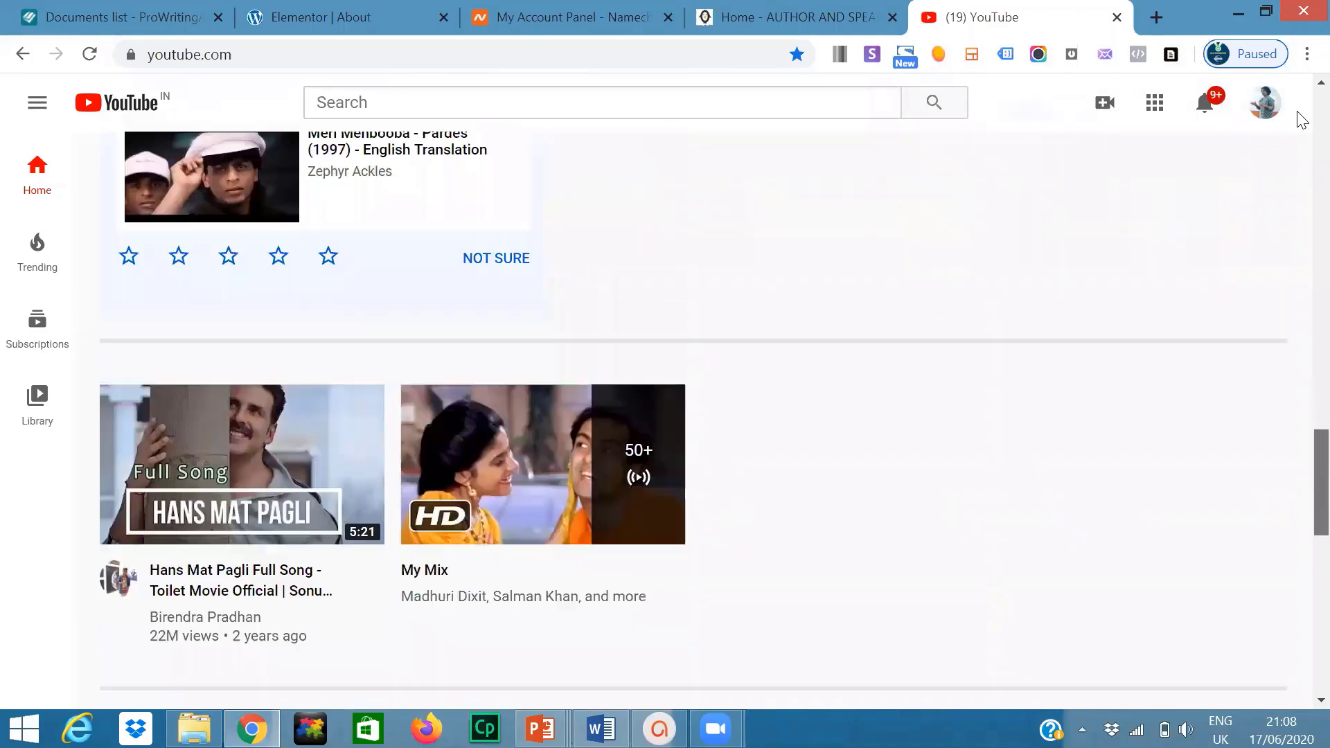
pyautogui.moveTo(1297, 99); pyautogui.dragTo(279, 80)
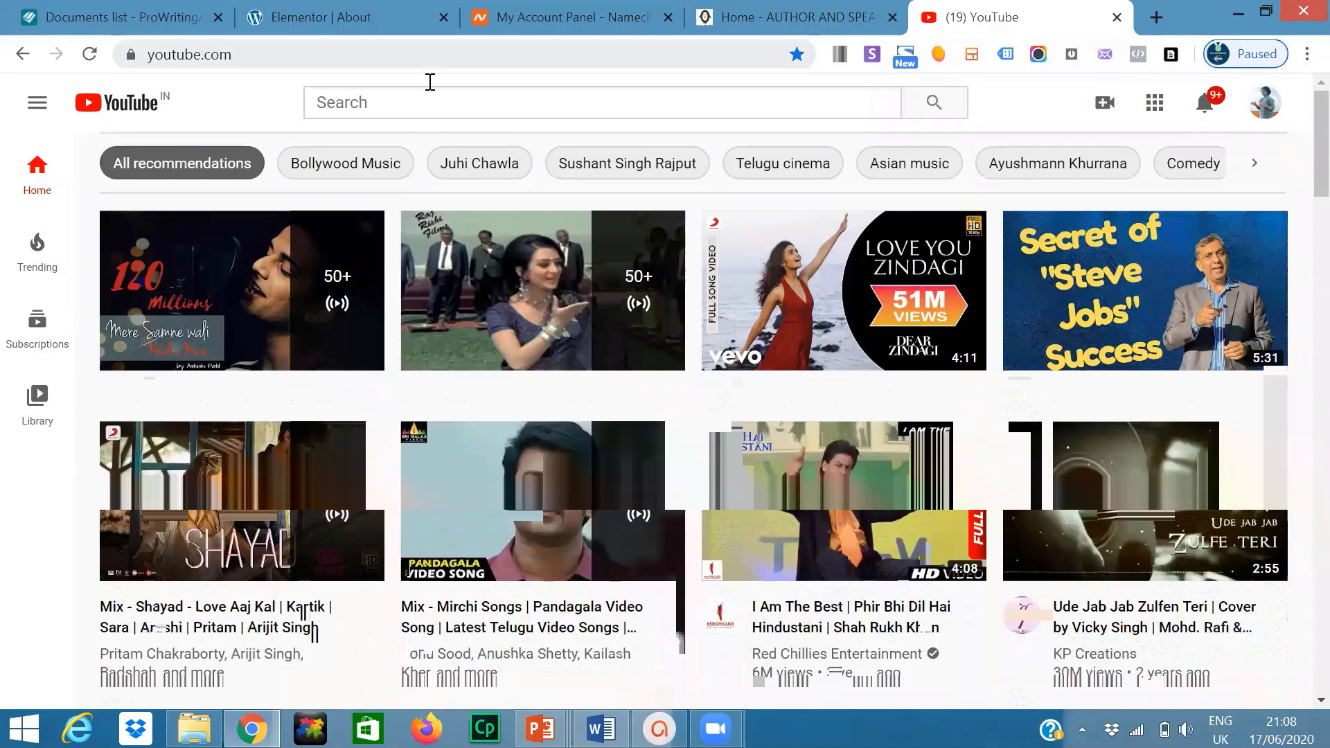
pyautogui.click(425, 105)
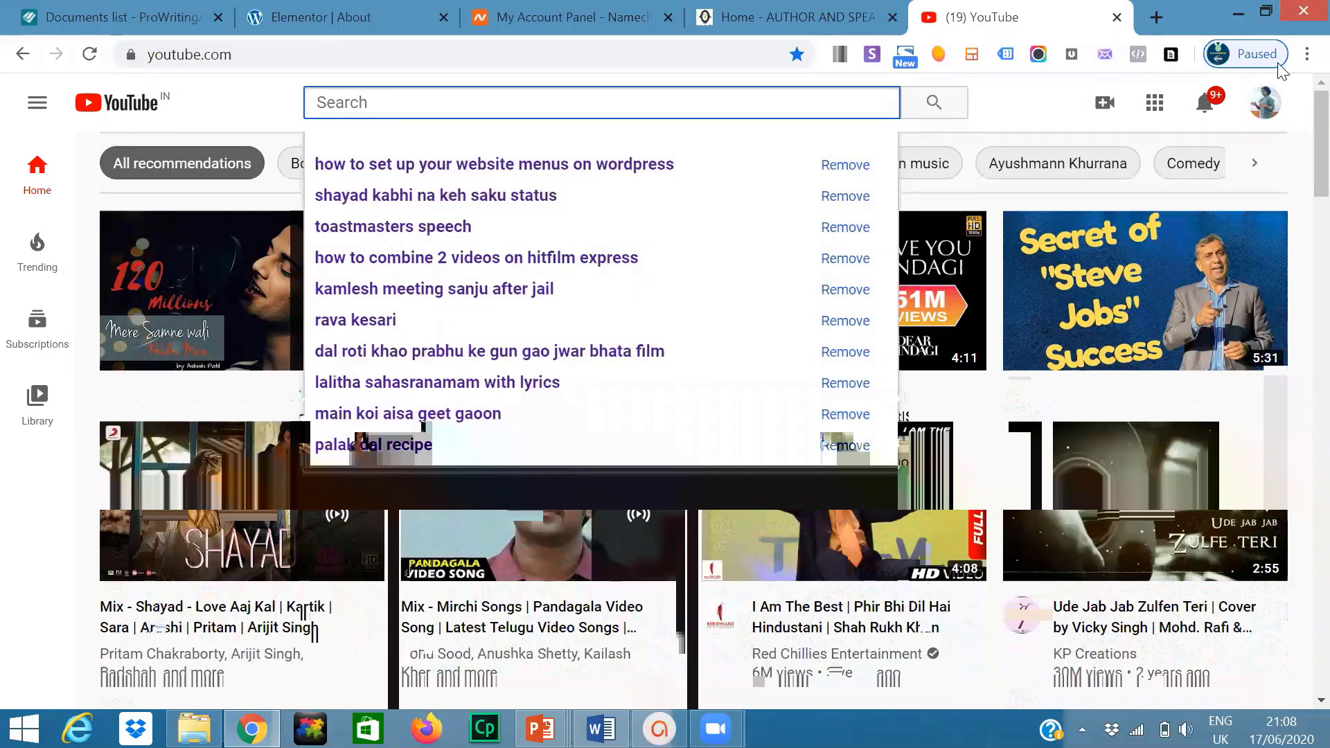
# - Open the video "How impromptu speaking can change and elevate your professional career?" from the YouTube comment notifications and copy its address
pyautogui.click(1209, 107)
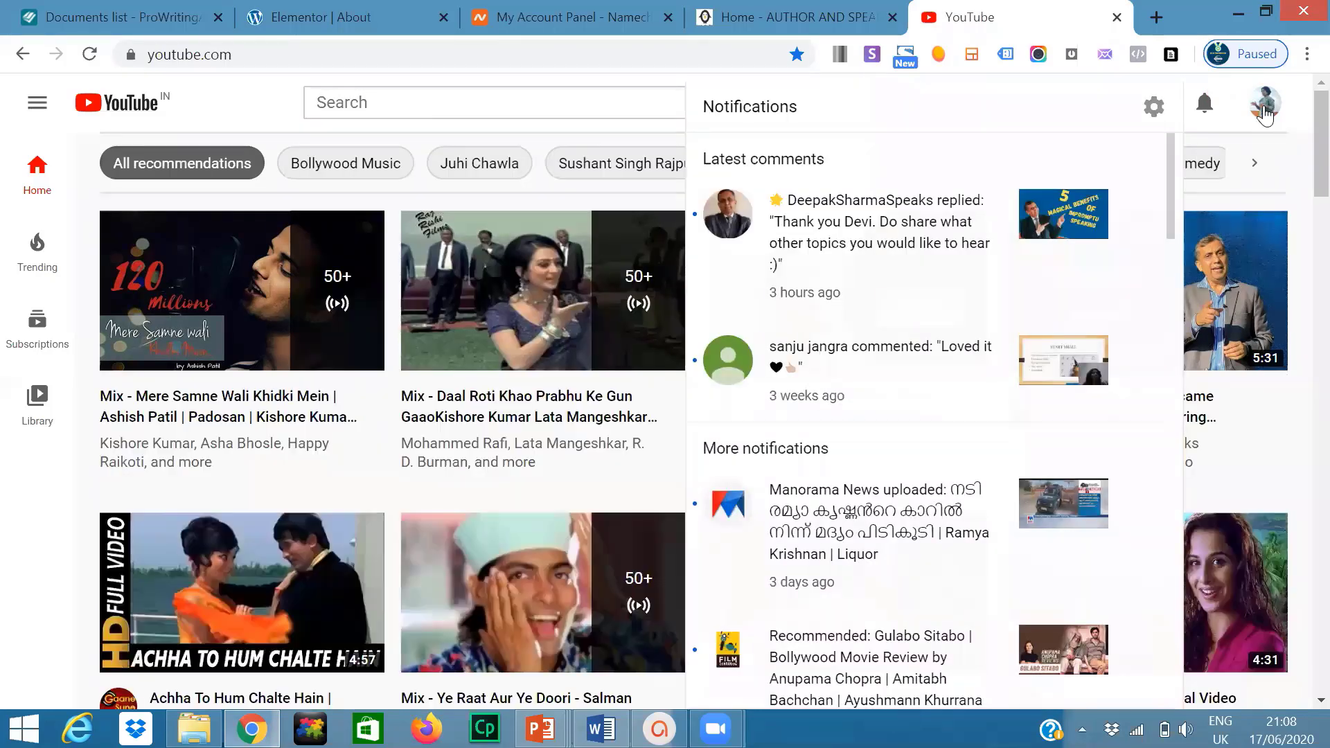
pyautogui.click(944, 217)
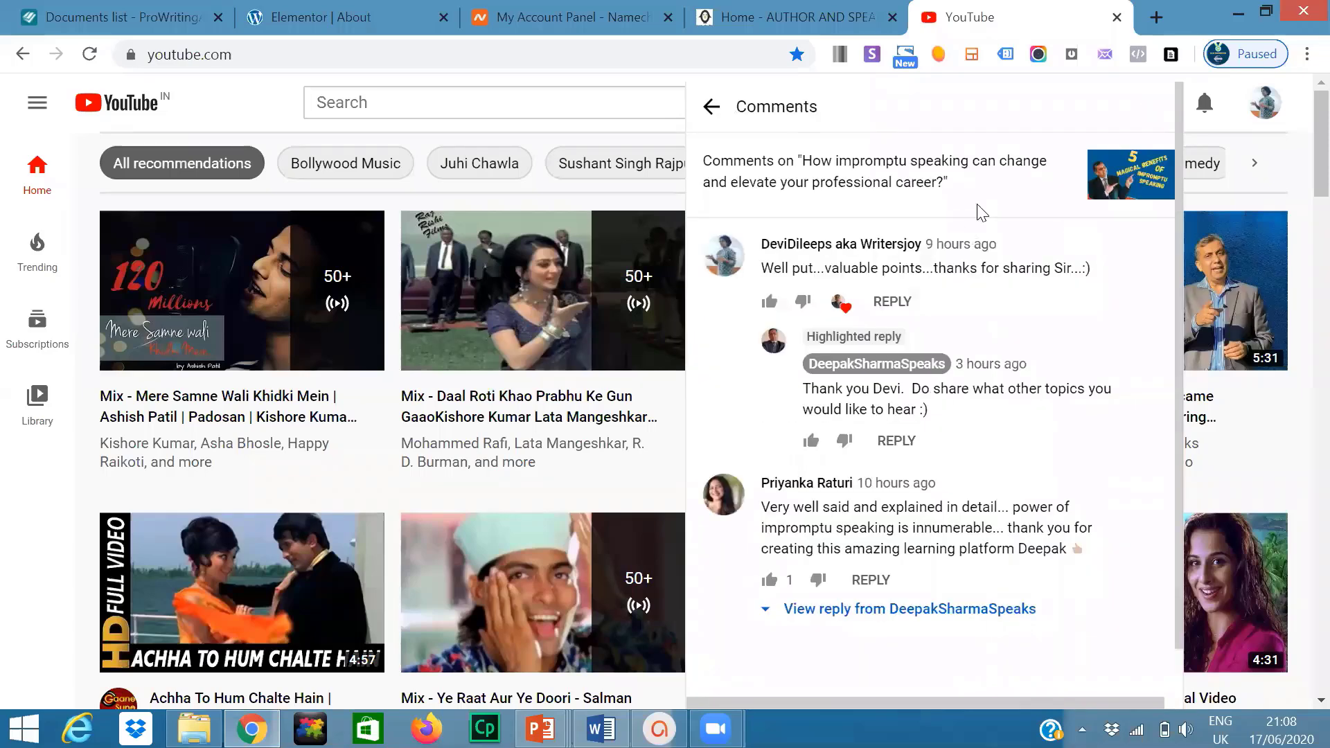
pyautogui.click(1153, 169)
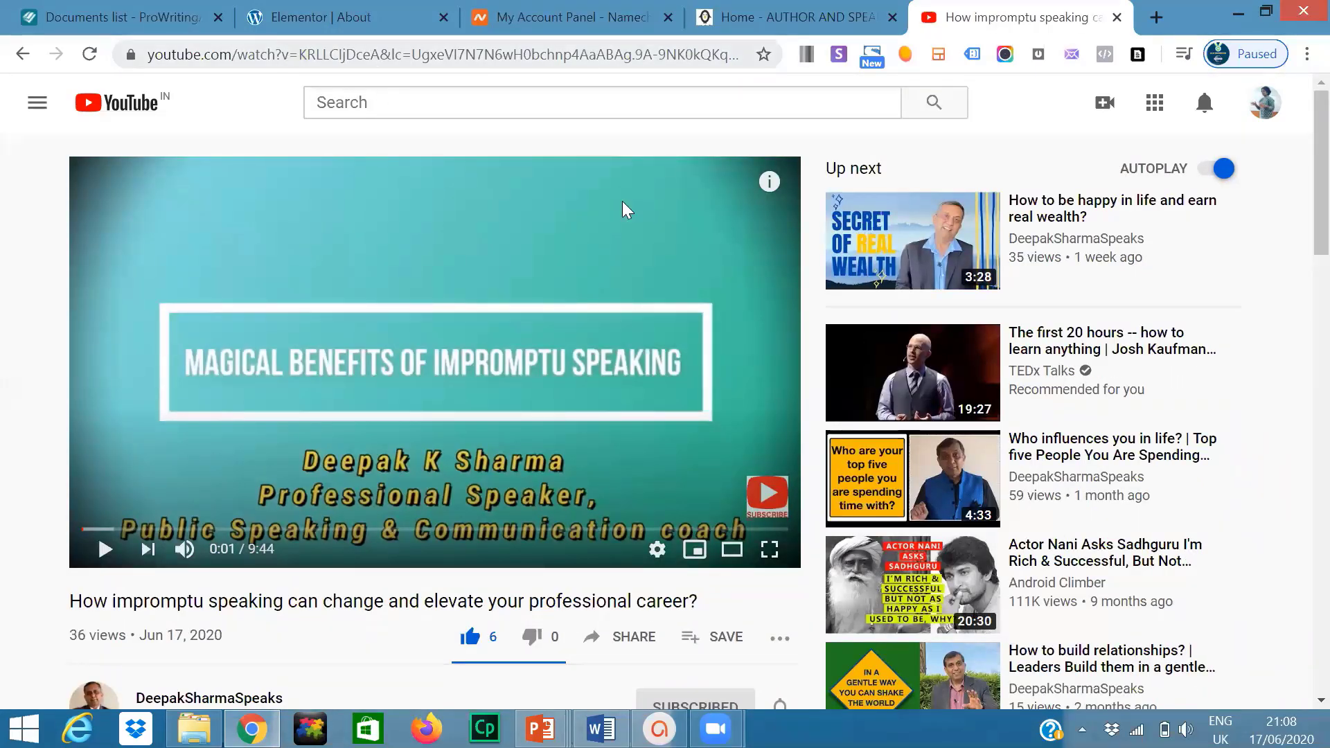
pyautogui.click(454, 50)
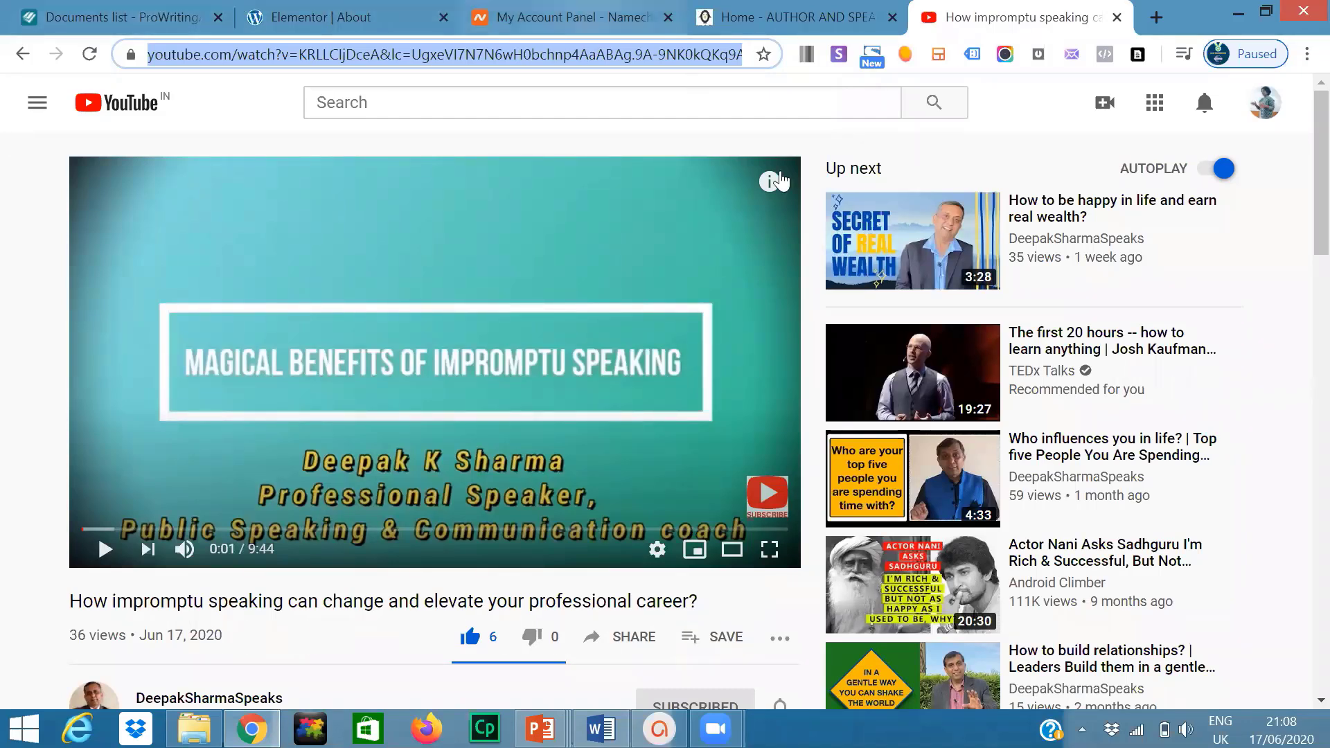
# - Return to the About page editor, replace the video widget's link with the copied YouTube address and update the page
pyautogui.click(323, 11)
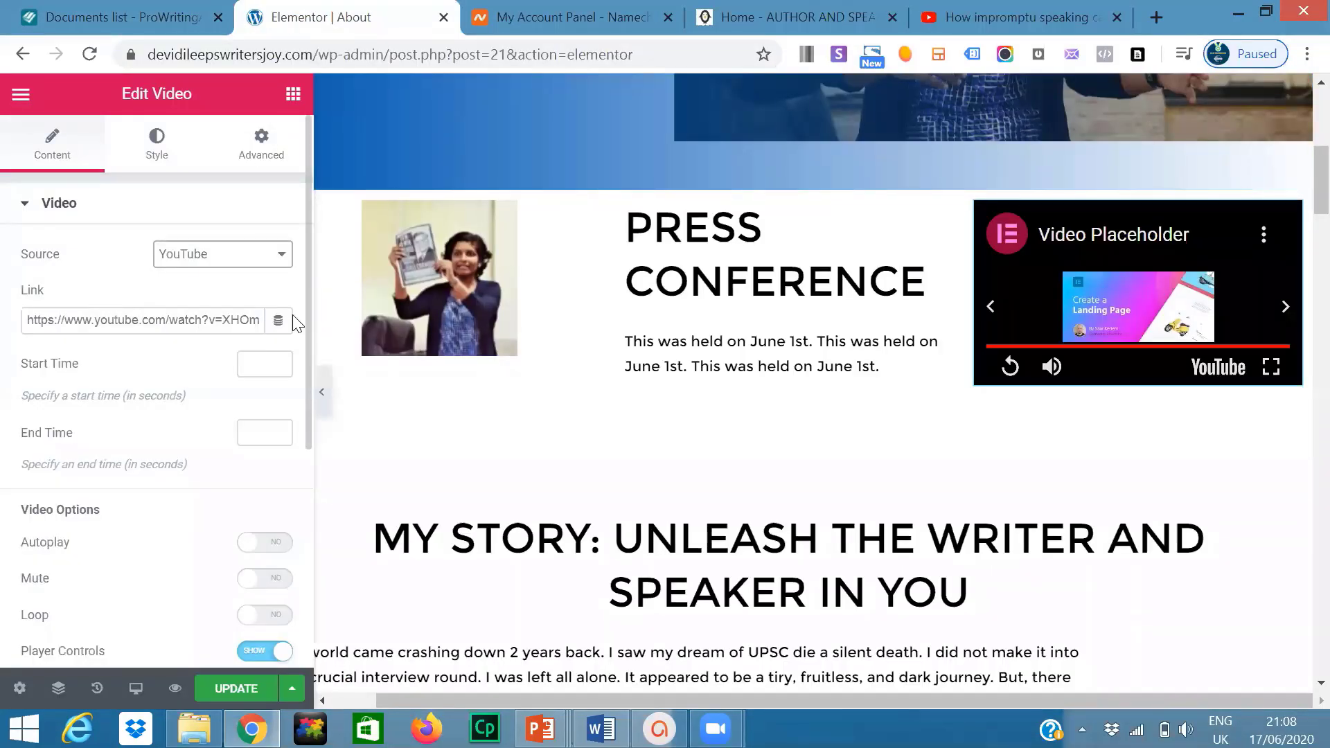
pyautogui.click(26, 320)
pyautogui.hotkey('ctrl', 'a')
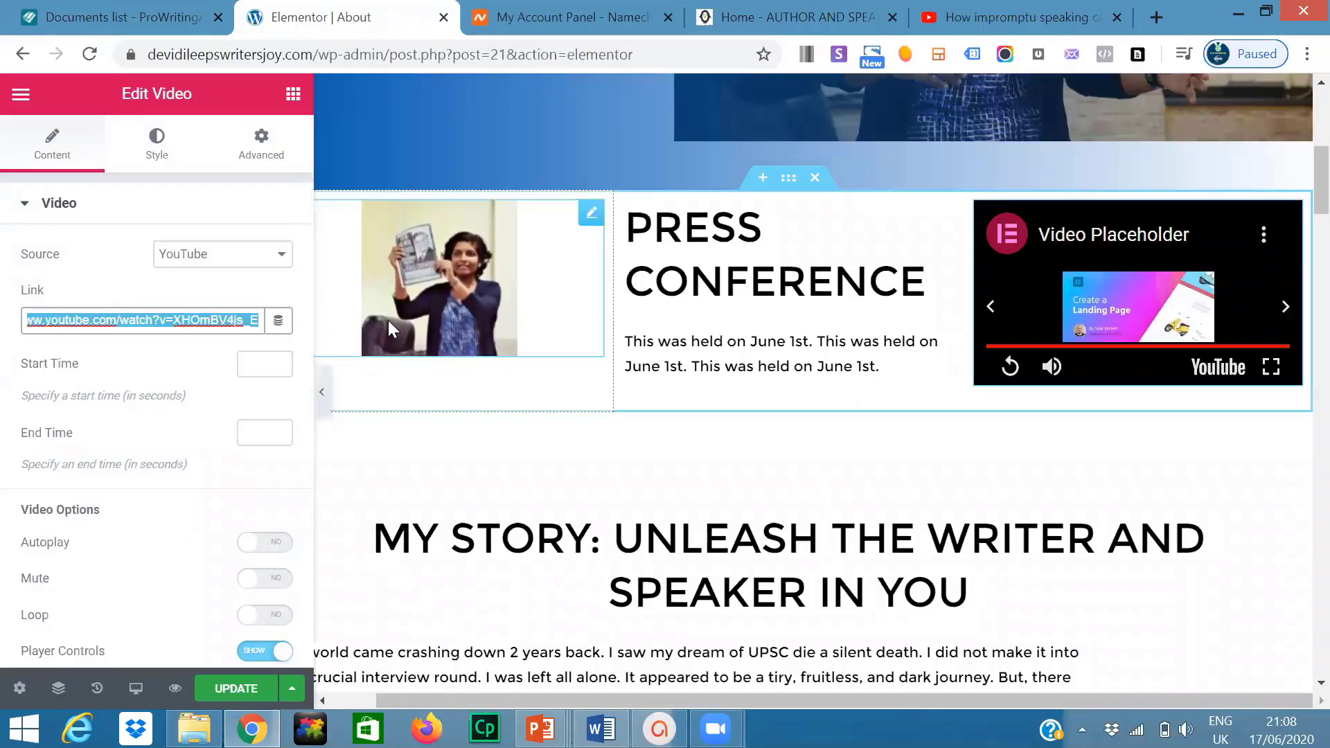
pyautogui.press('BackSpace')
pyautogui.hotkey('ctrl', 'v')
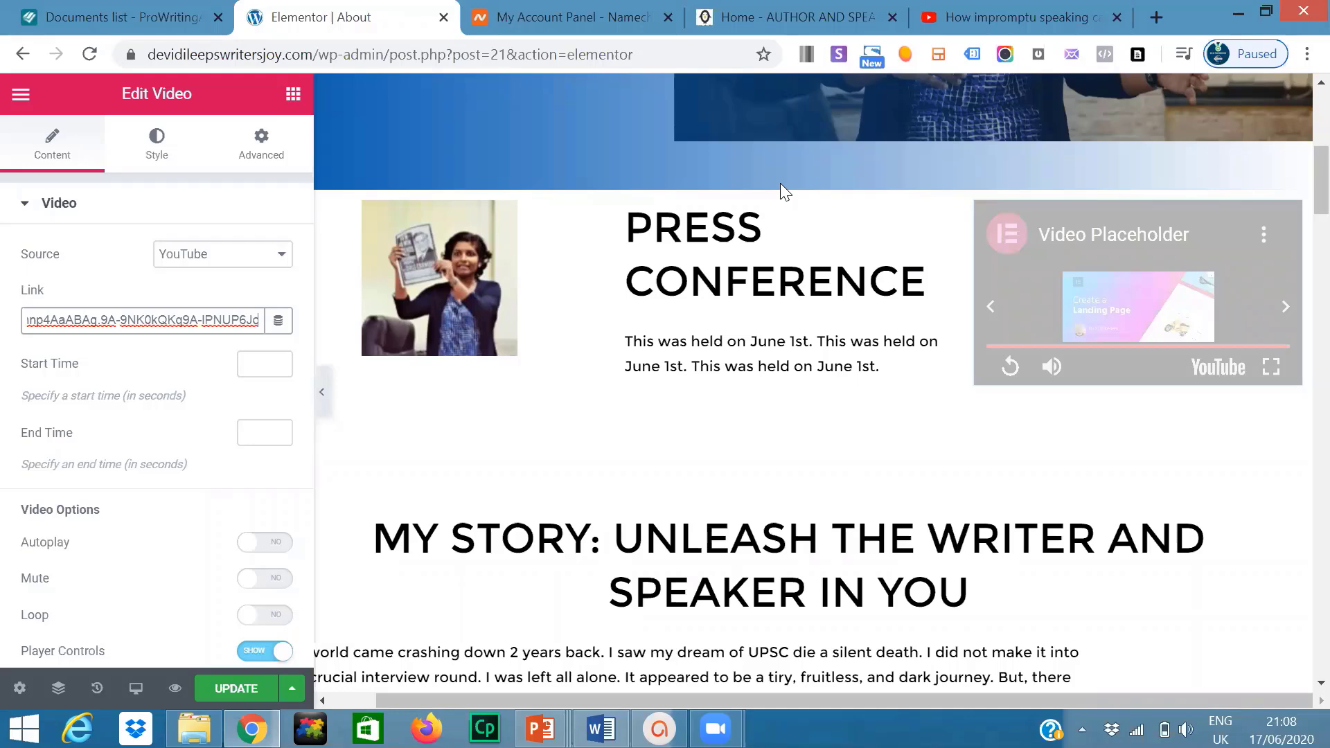
pyautogui.scroll(-4, 1302, 208)
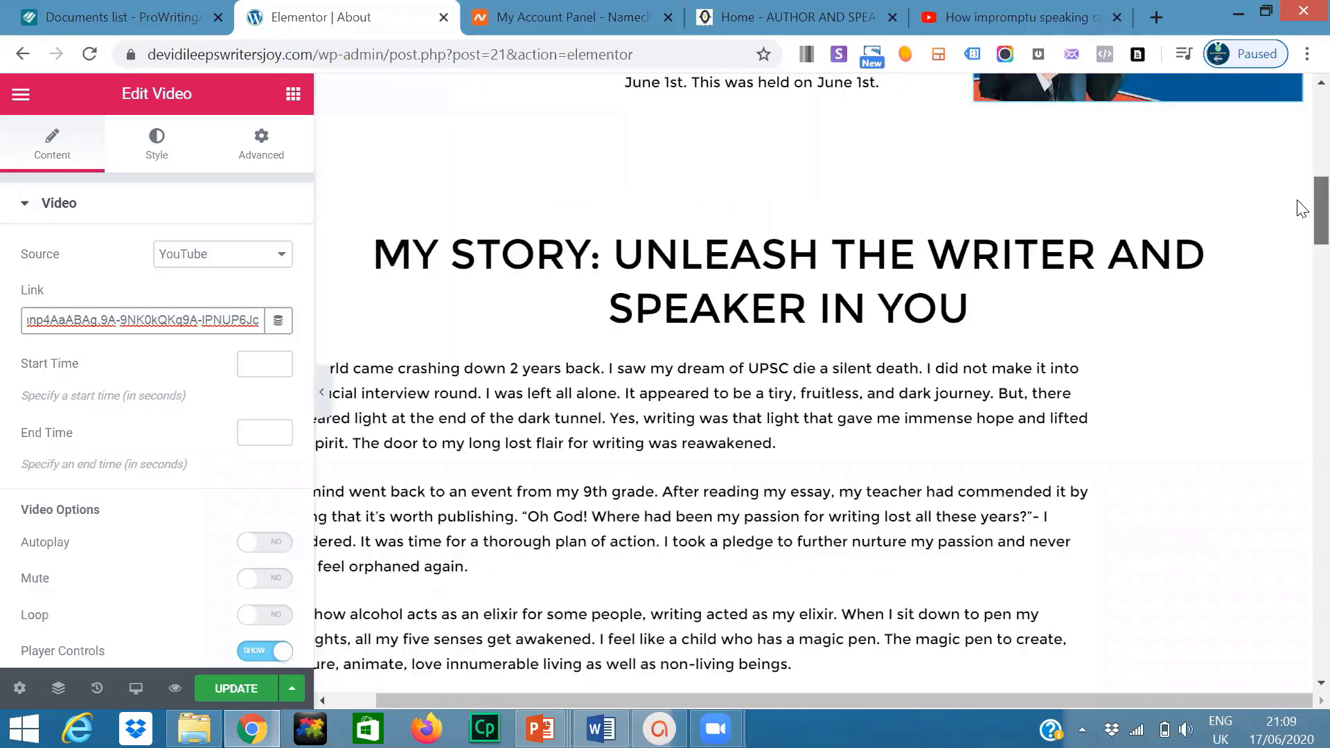
pyautogui.hotkey('ctrl', 's')
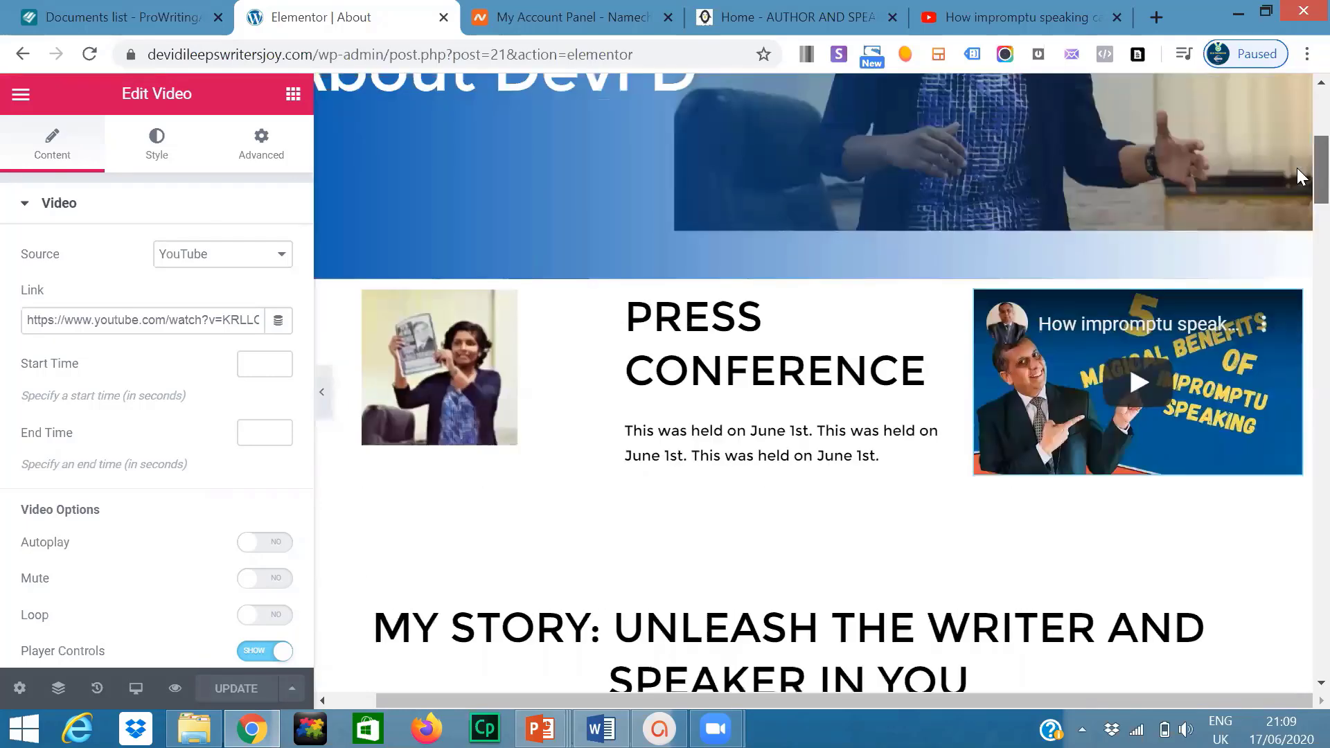
# - Play the embedded video in the third column briefly and pause it
pyautogui.scroll(5, 1302, 177)
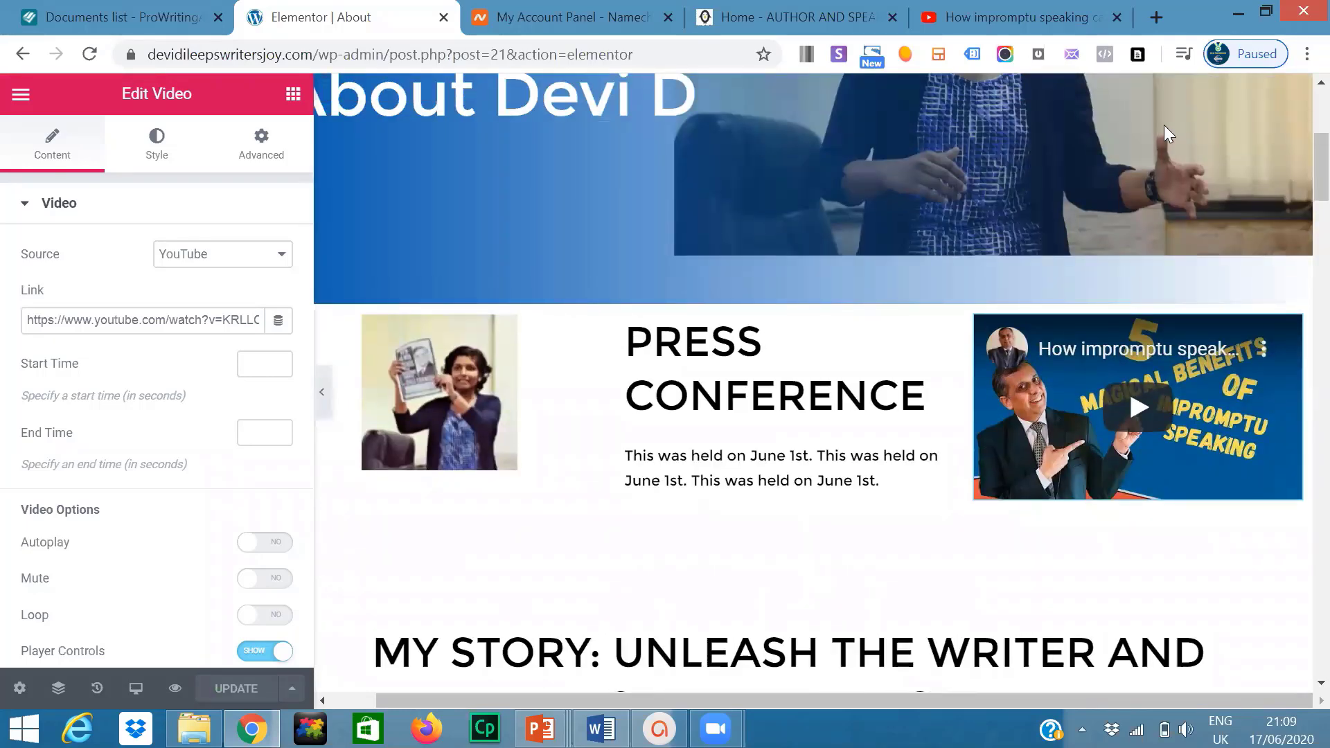
pyautogui.click(1148, 414)
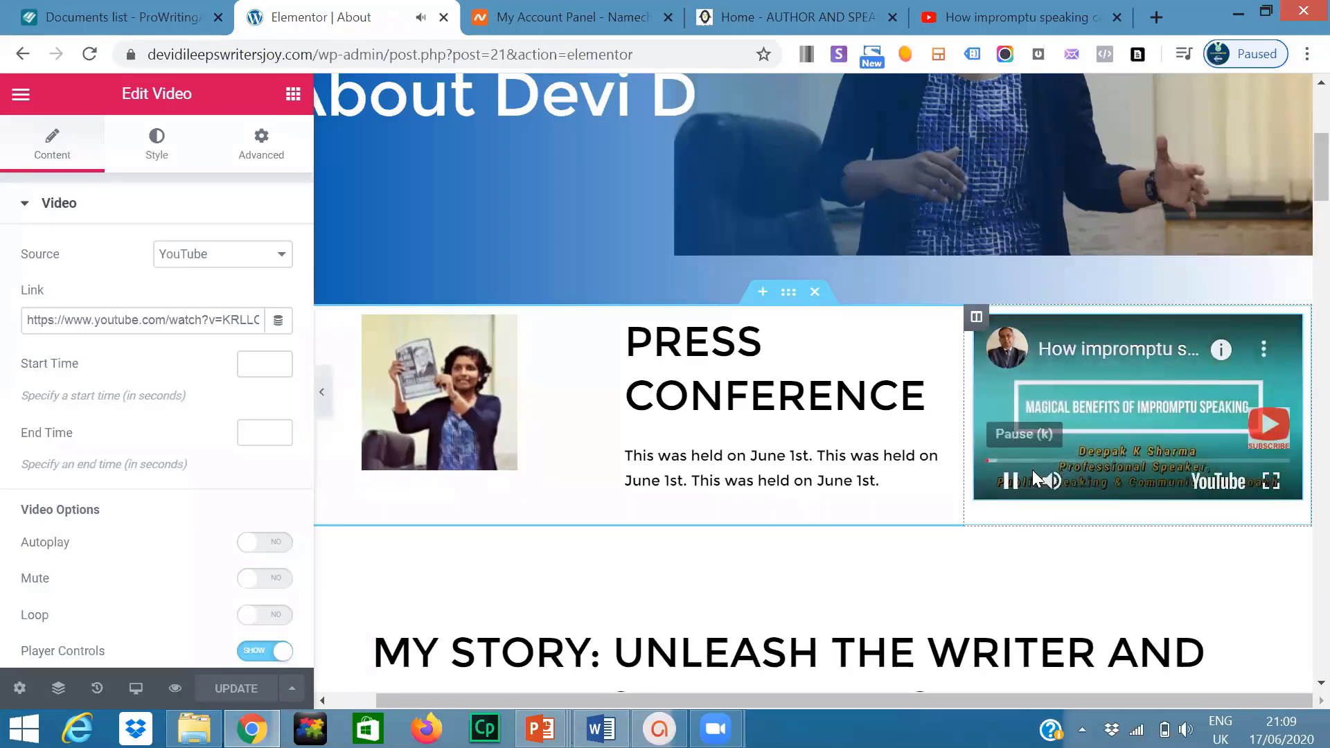
pyautogui.click(1010, 481)
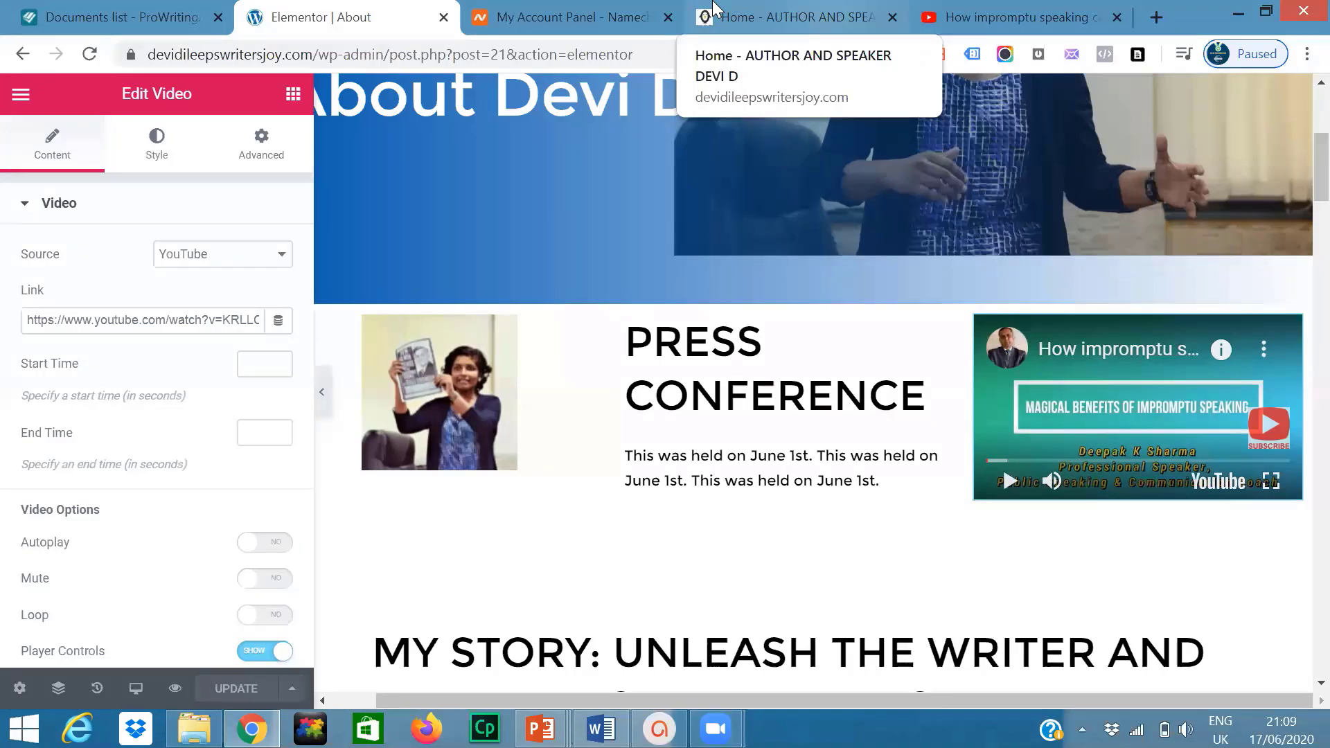
# - Set the third column's video to hide its player controls
pyautogui.scroll(-1, 244, 478)
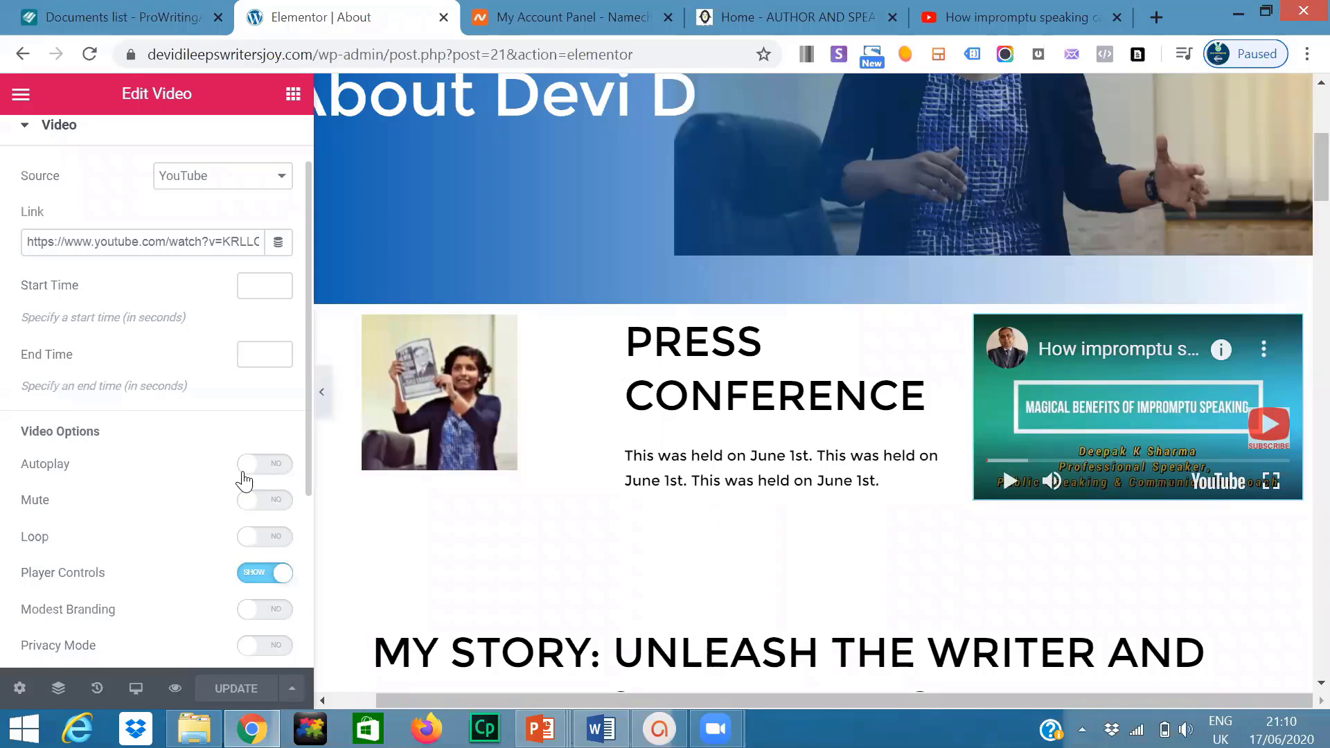
pyautogui.click(251, 585)
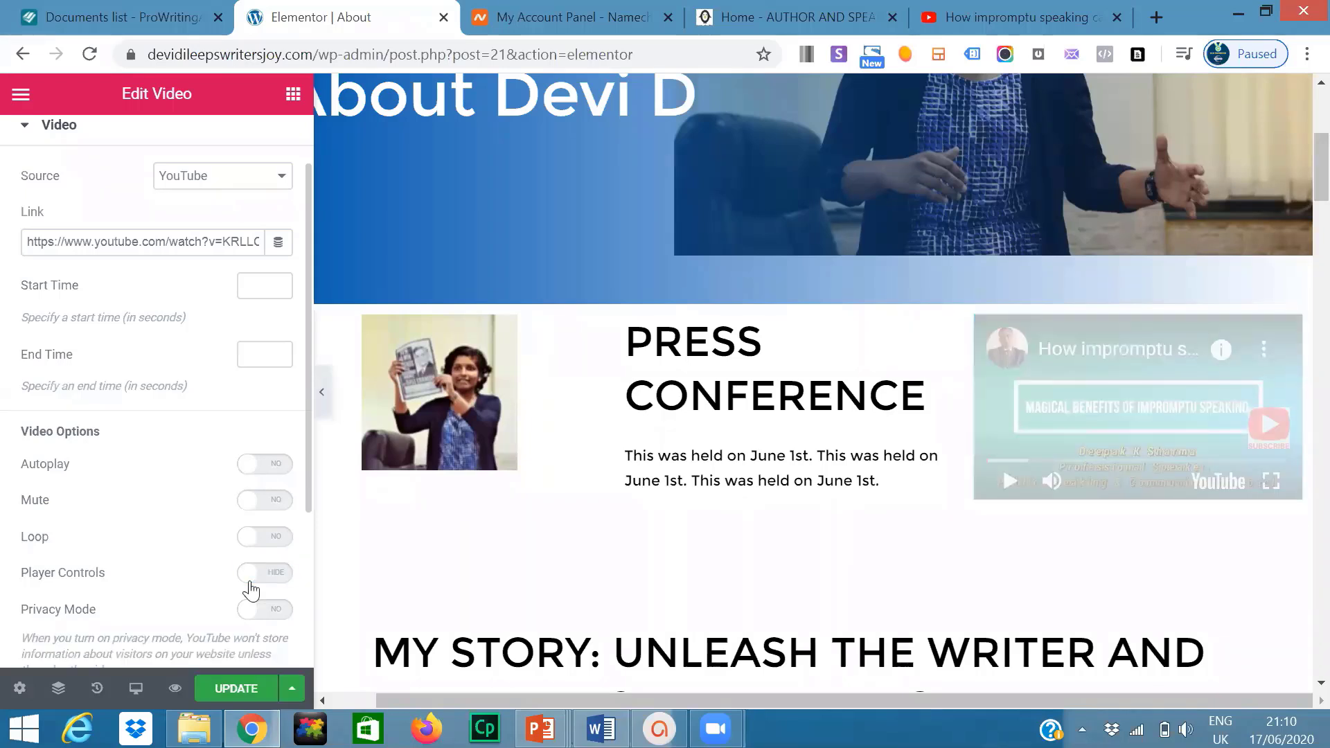
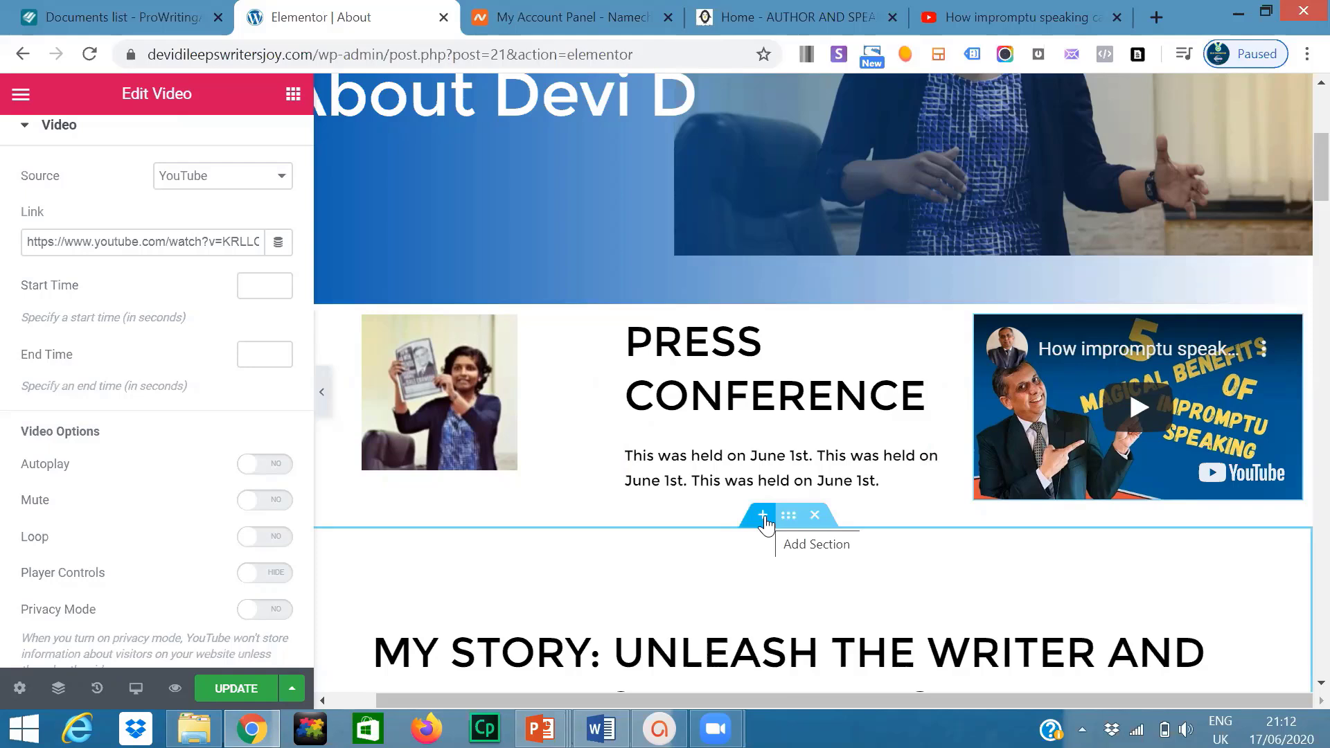
# - Add a section with six equal columns between the press conference section and the "My Story" section
pyautogui.click(764, 518)
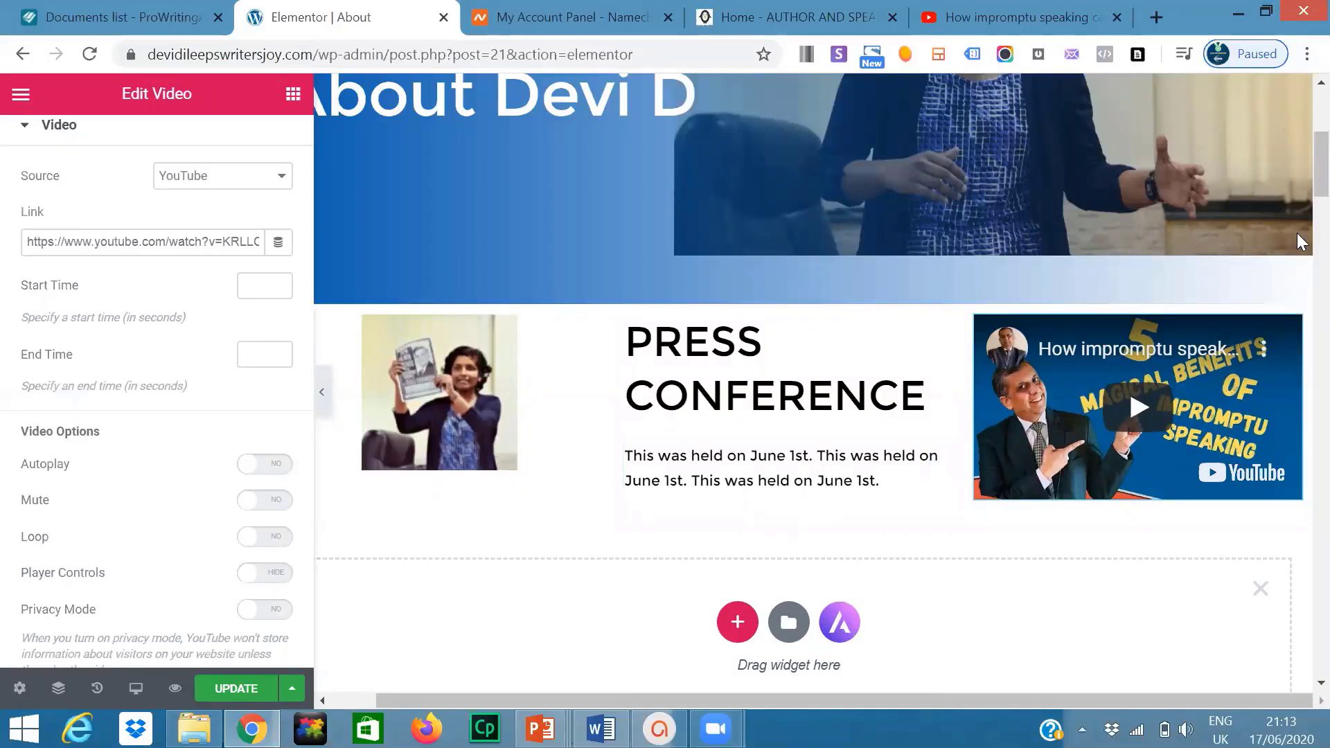
pyautogui.scroll(-4, 1299, 208)
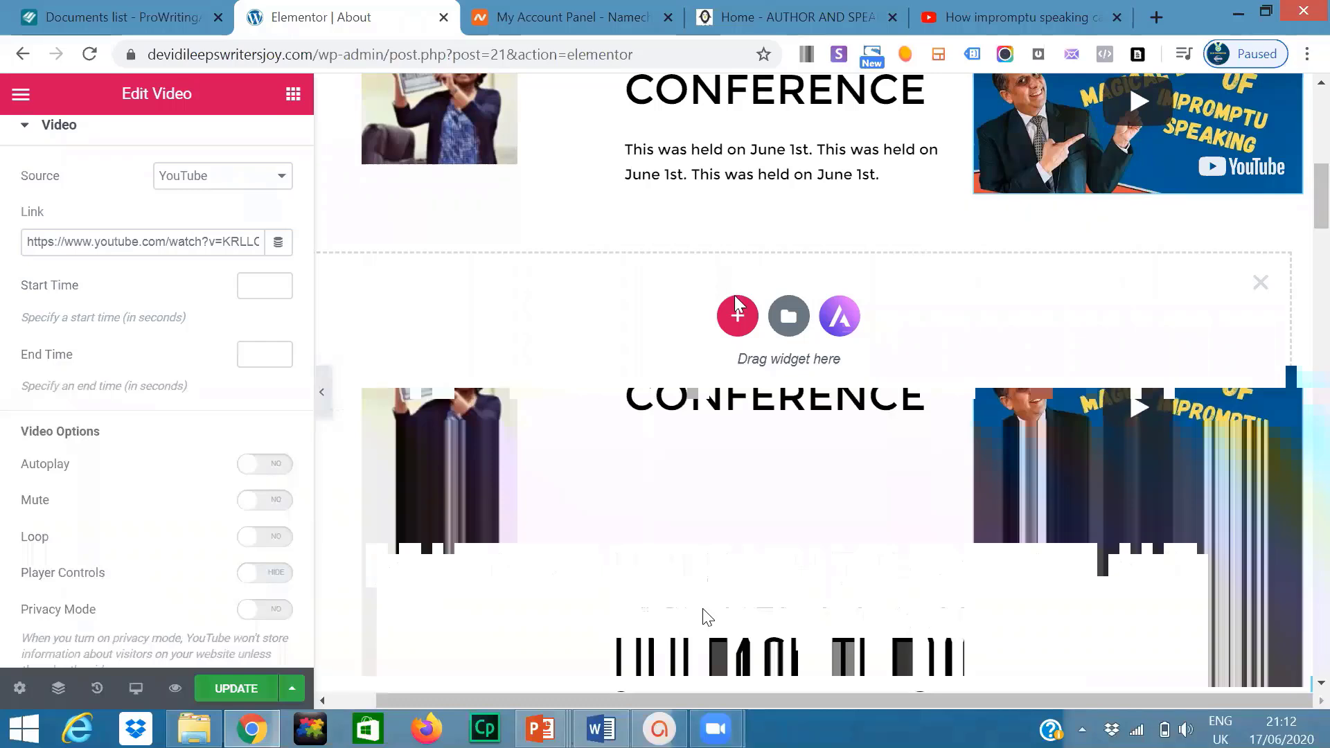
pyautogui.click(737, 317)
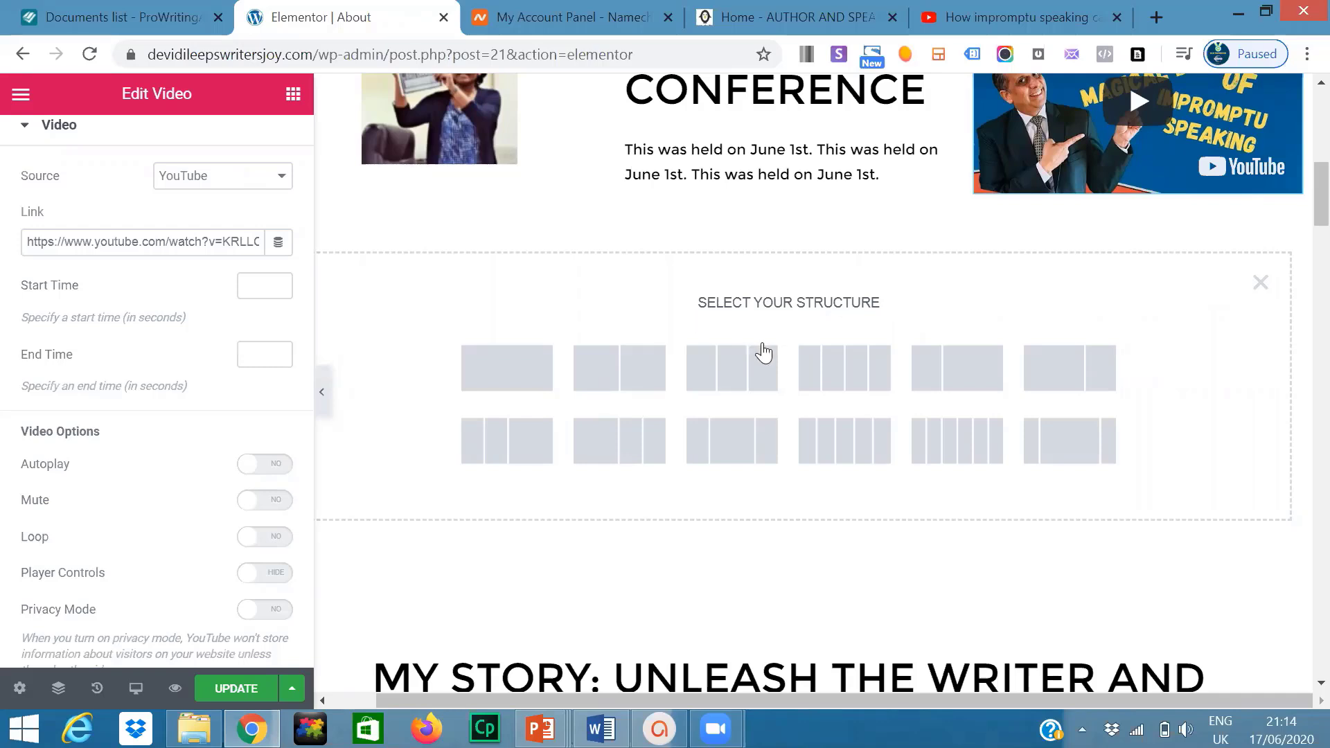
pyautogui.click(938, 446)
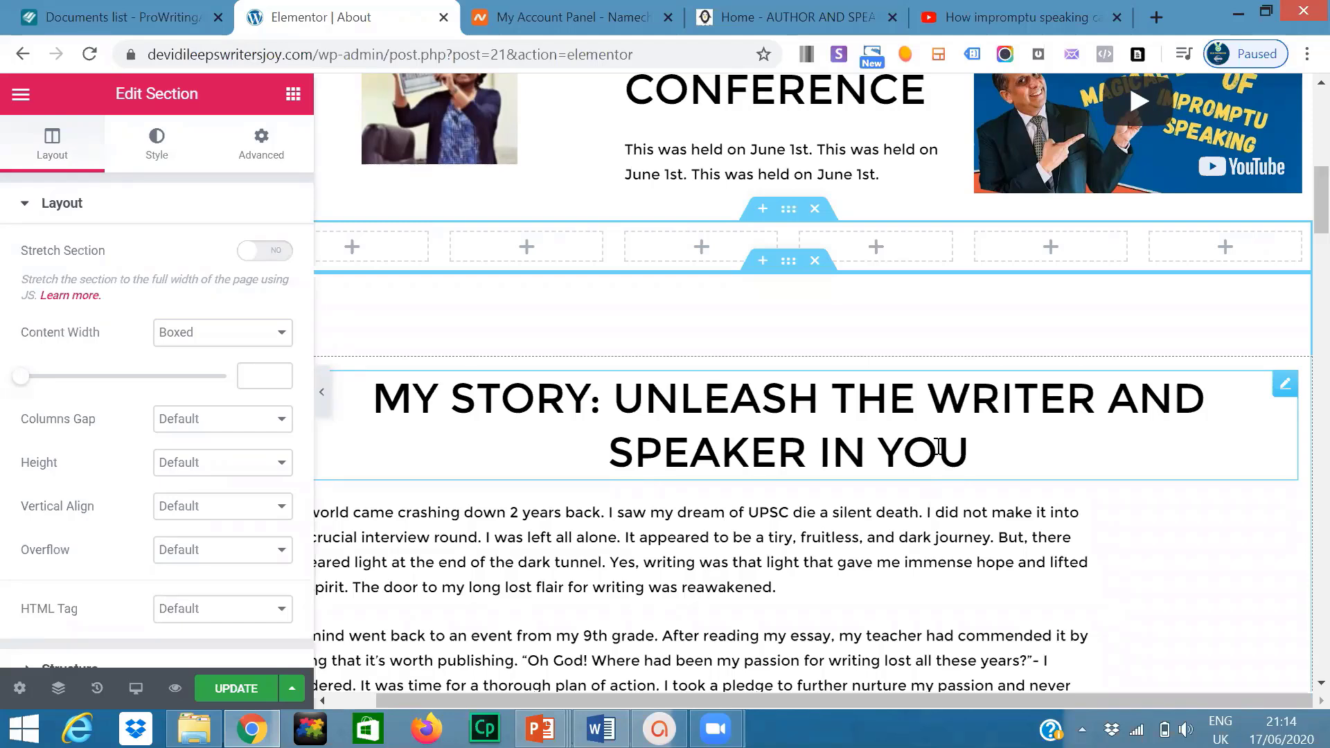
# - Add a Button widget to the first column of the six-column section
pyautogui.click(347, 250)
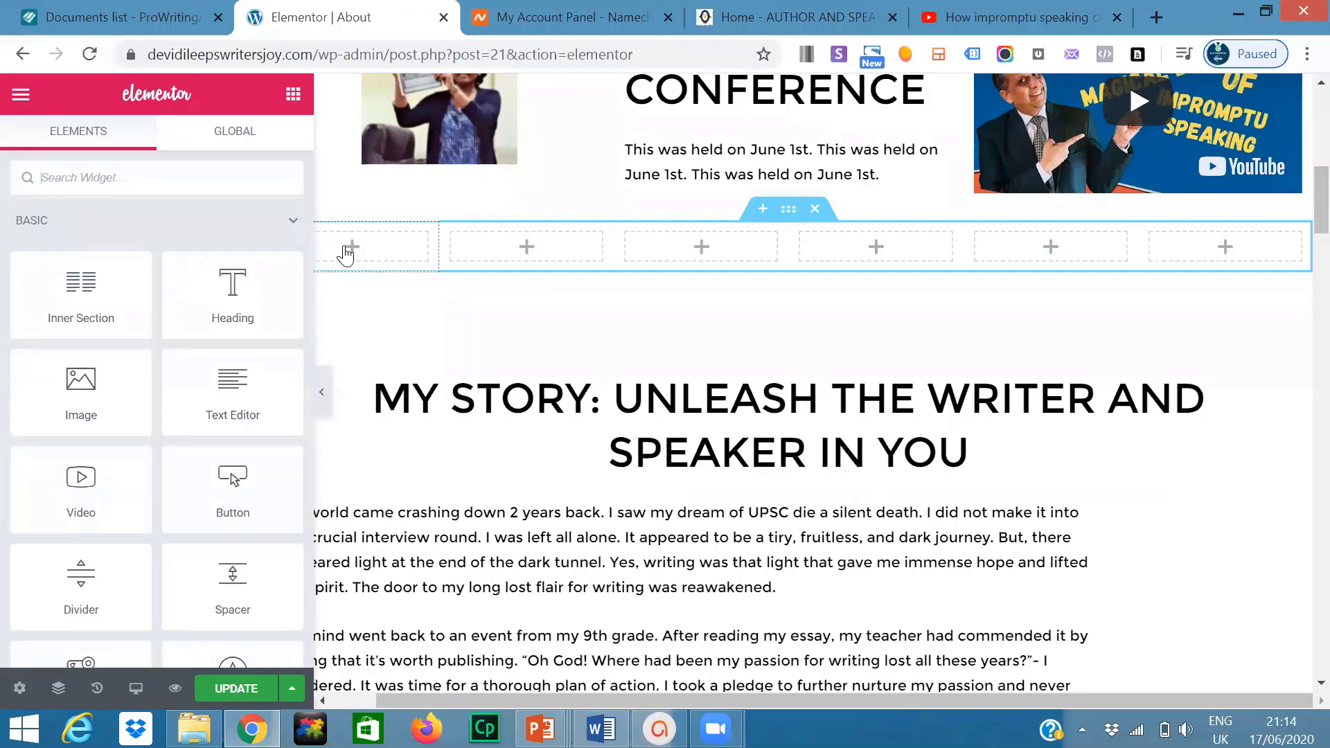
pyautogui.moveTo(233, 485); pyautogui.dragTo(379, 234)
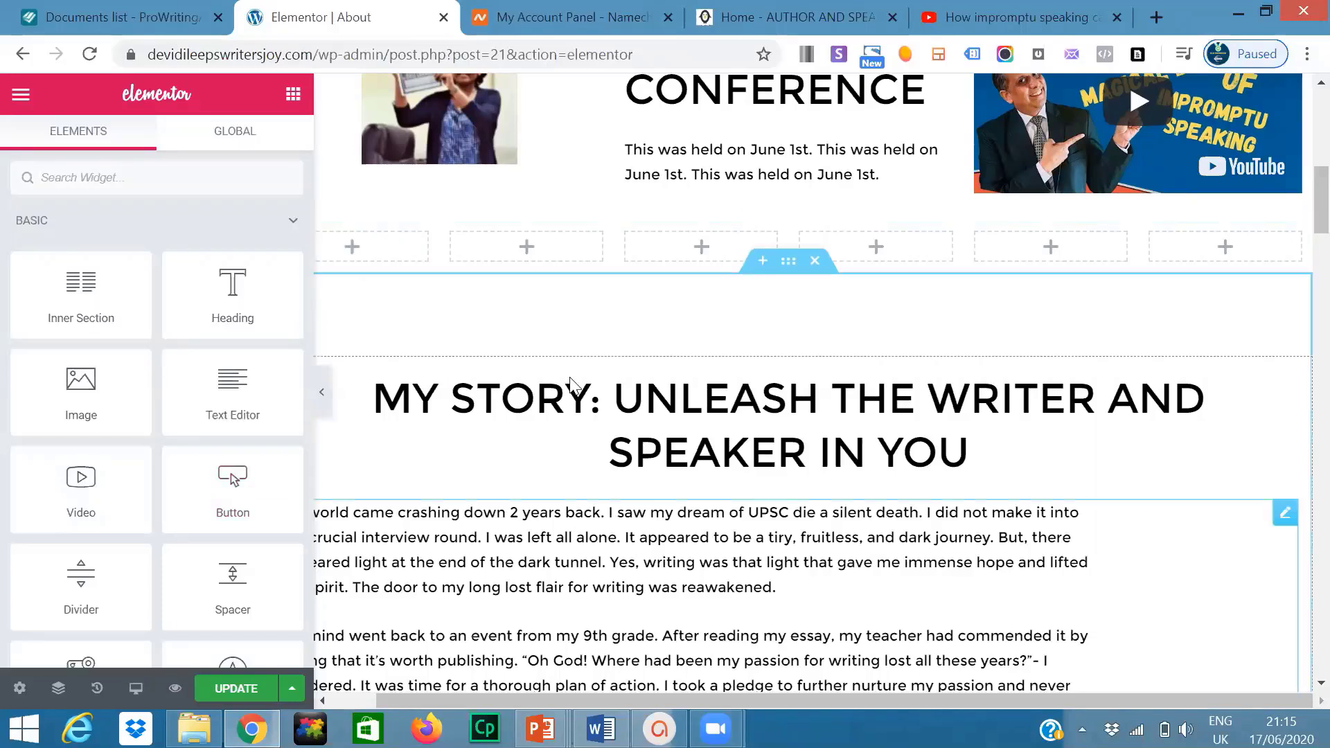
pyautogui.moveTo(233, 485); pyautogui.dragTo(356, 243)
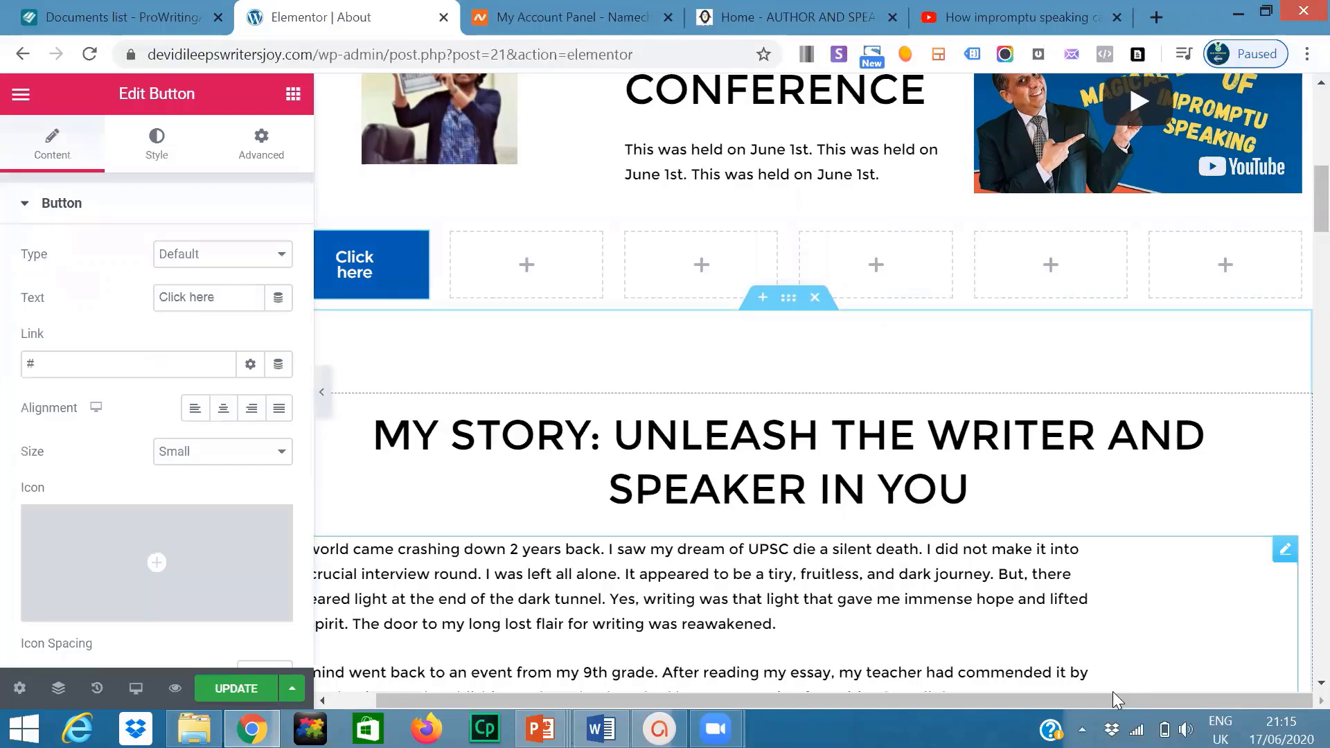
# - Add a Button widget to the second column of the six-column section
pyautogui.moveTo(1113, 696); pyautogui.dragTo(1060, 696)
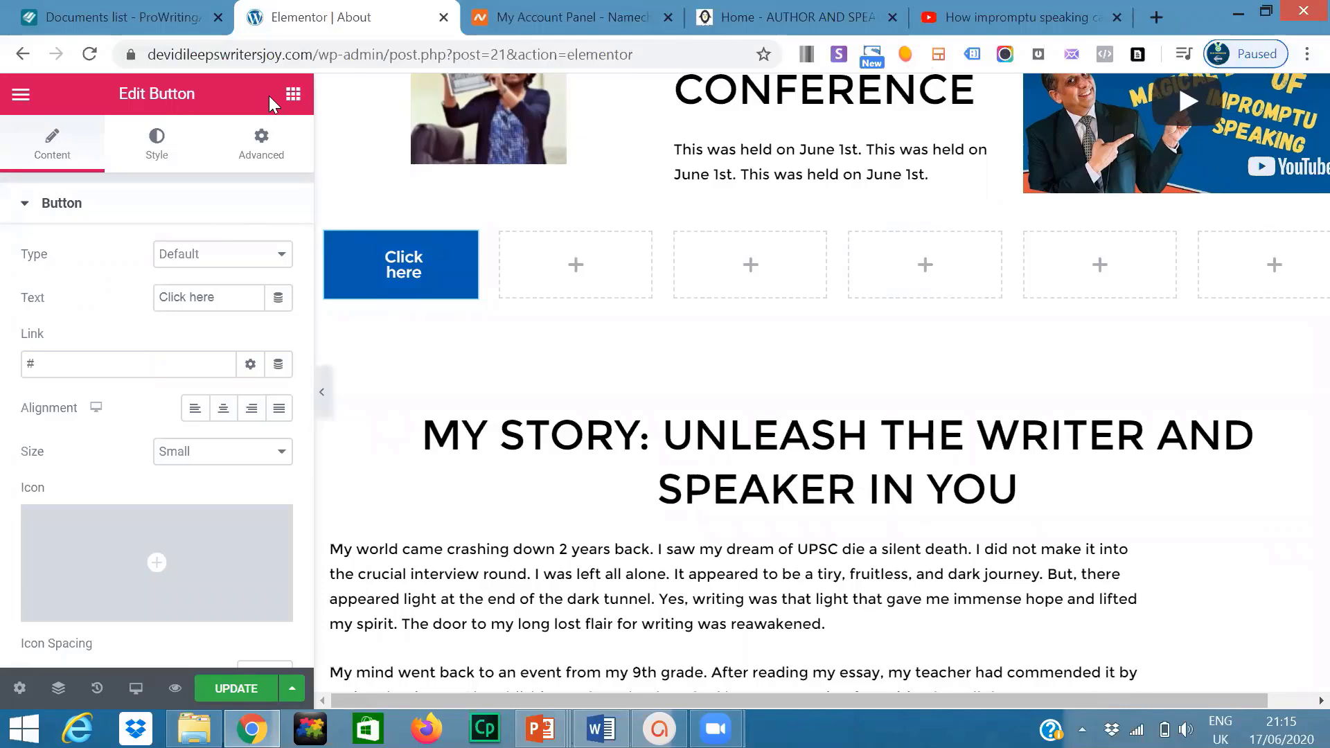
pyautogui.click(574, 268)
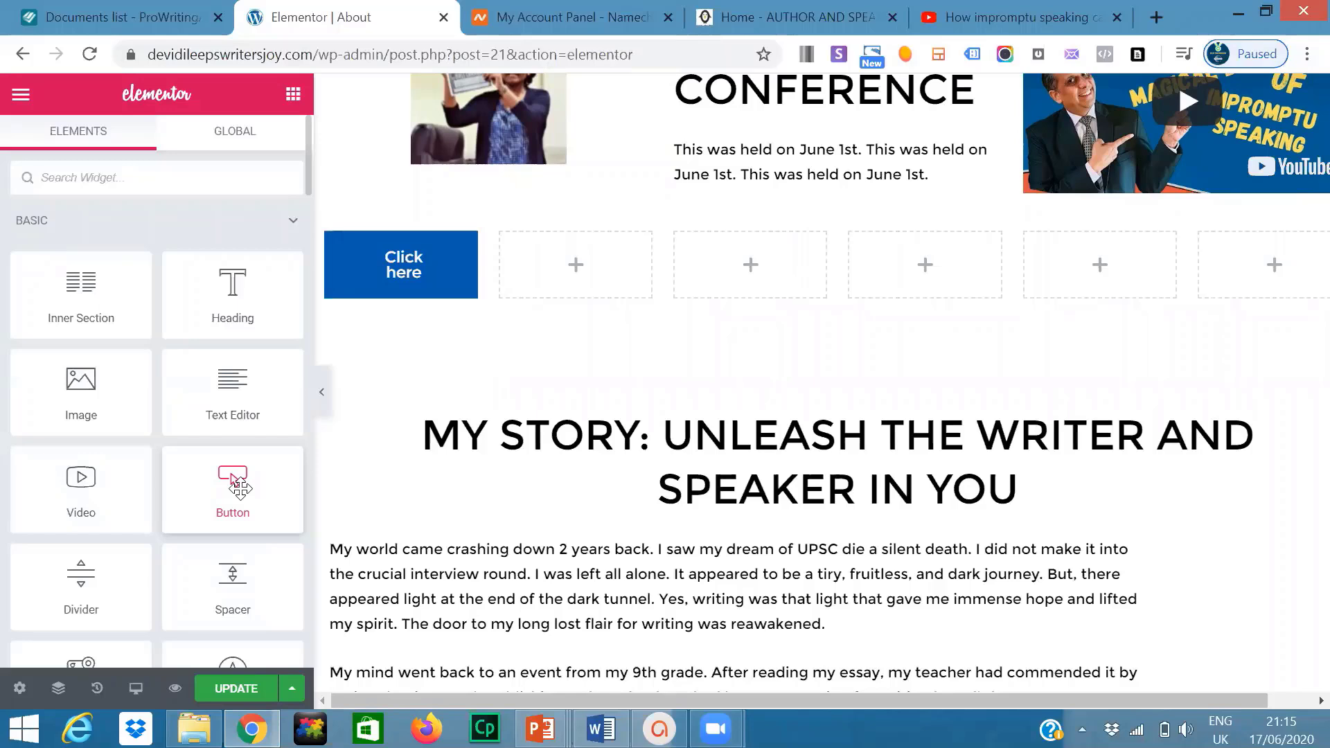
pyautogui.moveTo(240, 489); pyautogui.dragTo(556, 271)
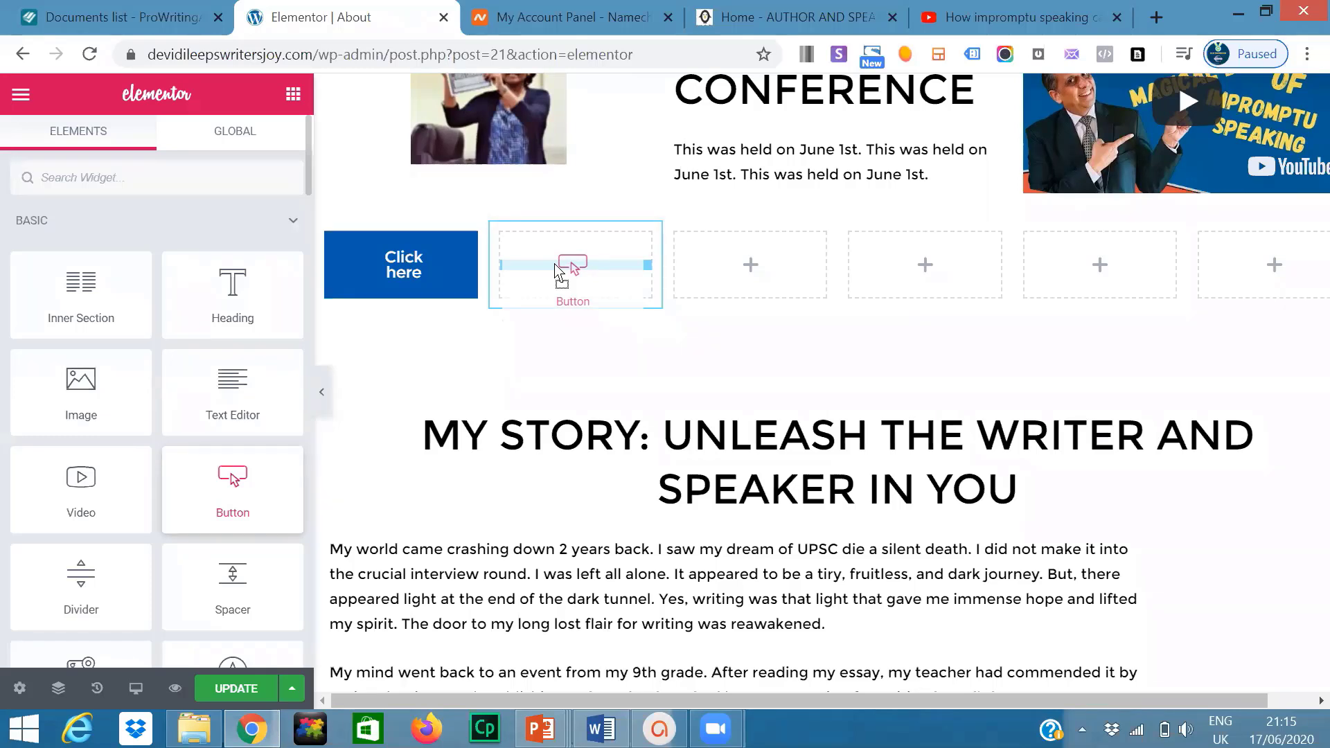
pyautogui.moveTo(557, 270); pyautogui.dragTo(556, 270)
pyautogui.moveTo(556, 270); pyautogui.dragTo(556, 270)
pyautogui.moveTo(556, 270); pyautogui.dragTo(554, 264)
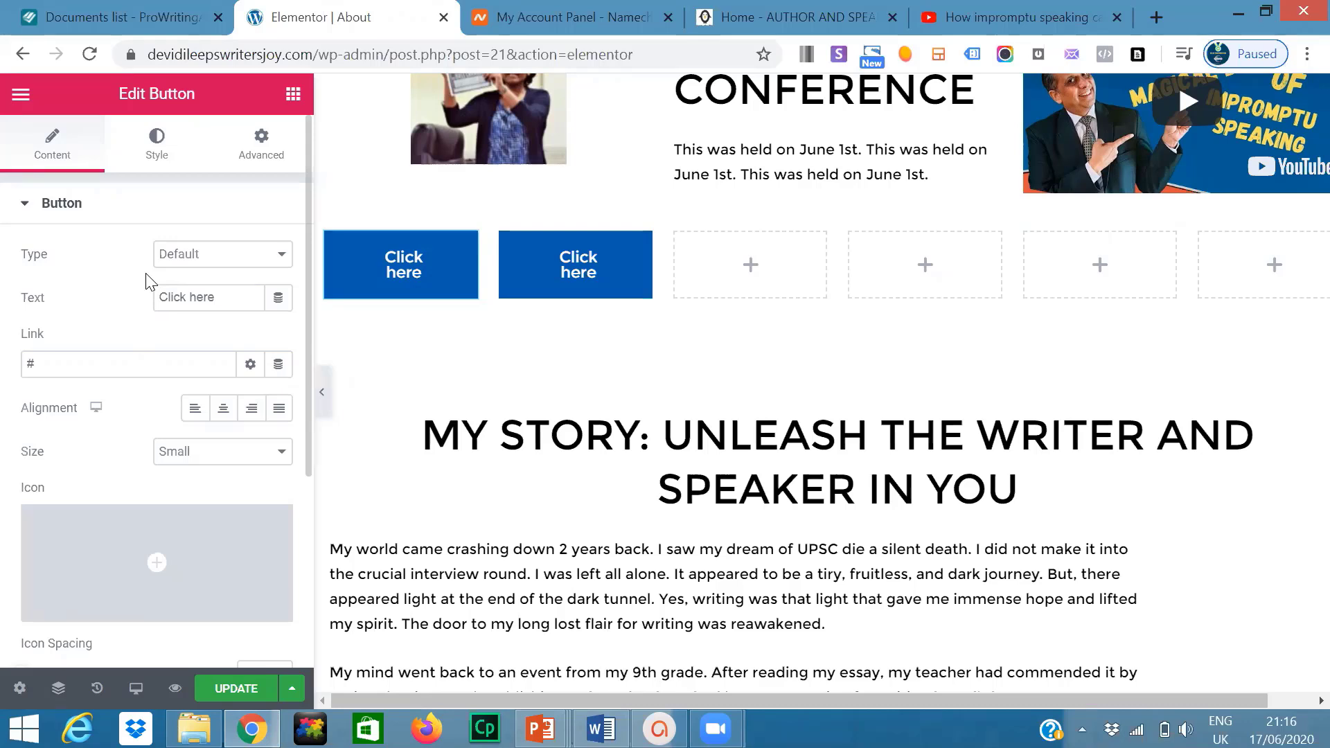
# - Keep the first column's button type as Default and replace its text with "Join the webinar"
pyautogui.click(284, 267)
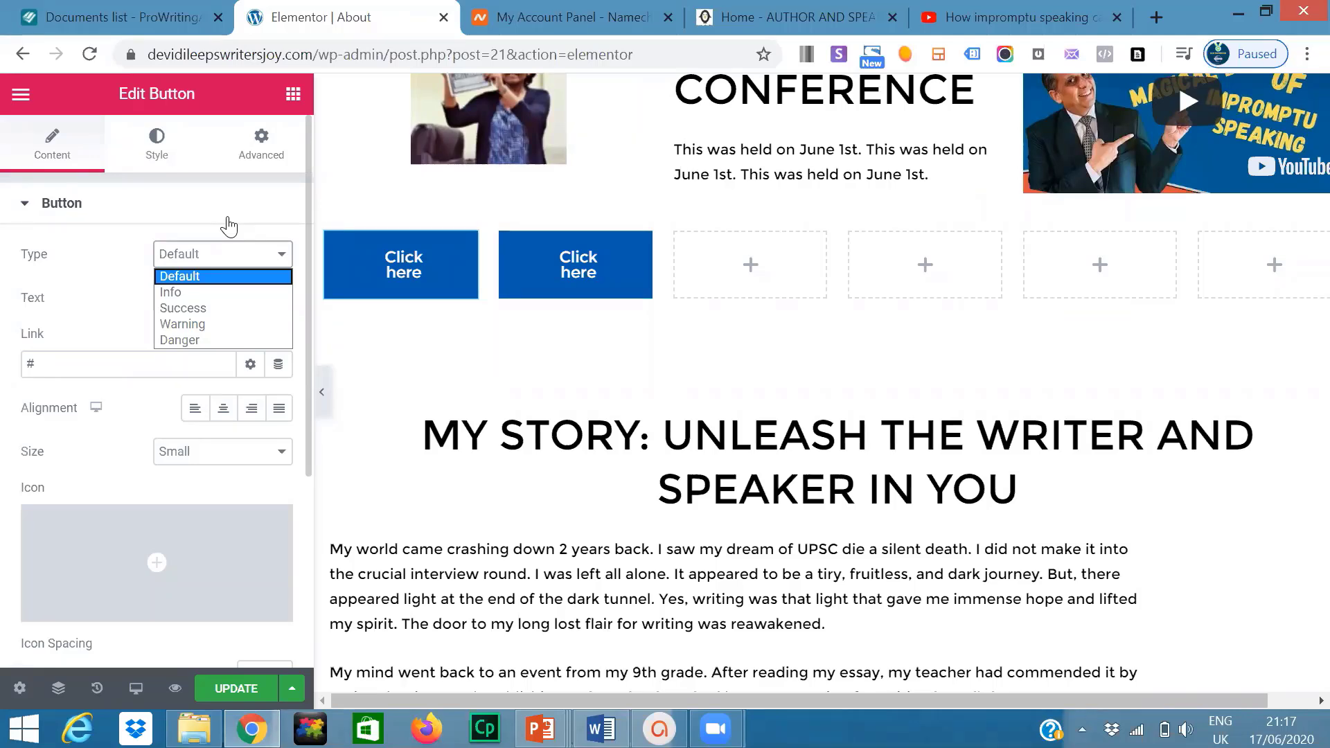
pyautogui.click(226, 271)
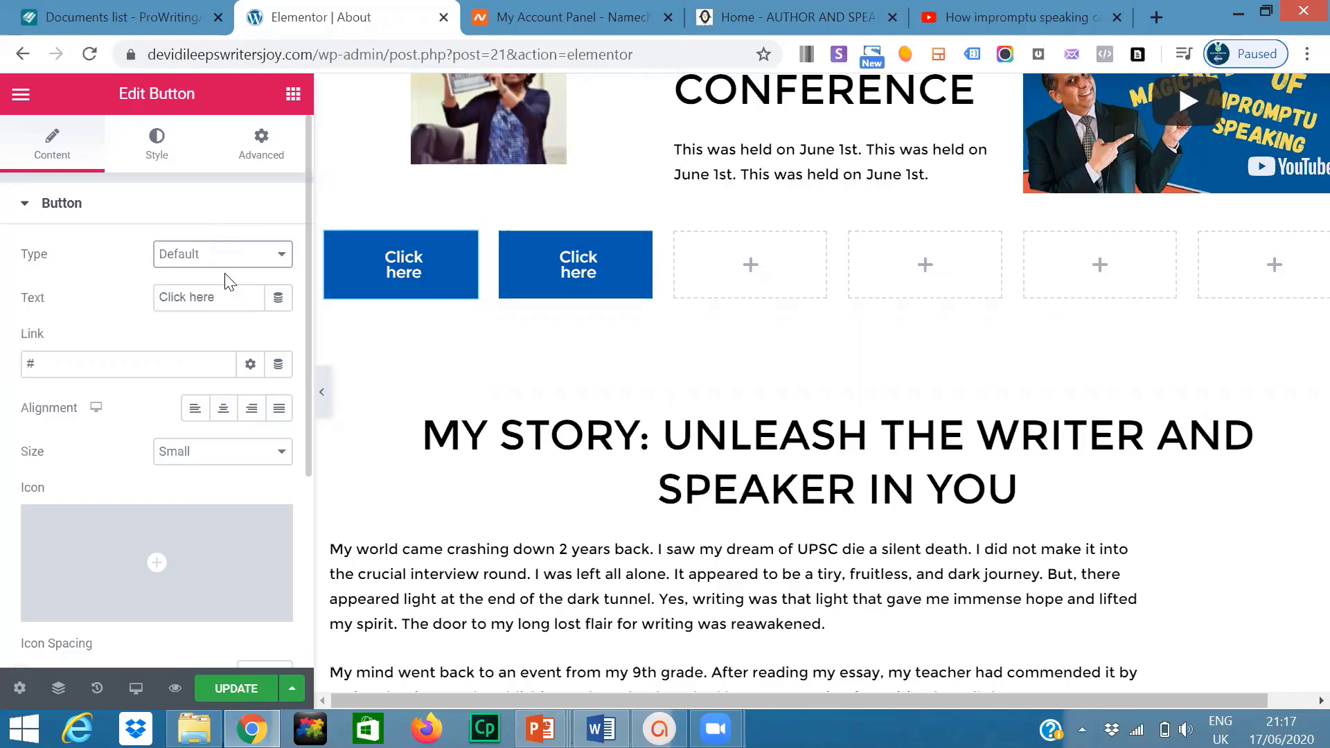
pyautogui.click(224, 303)
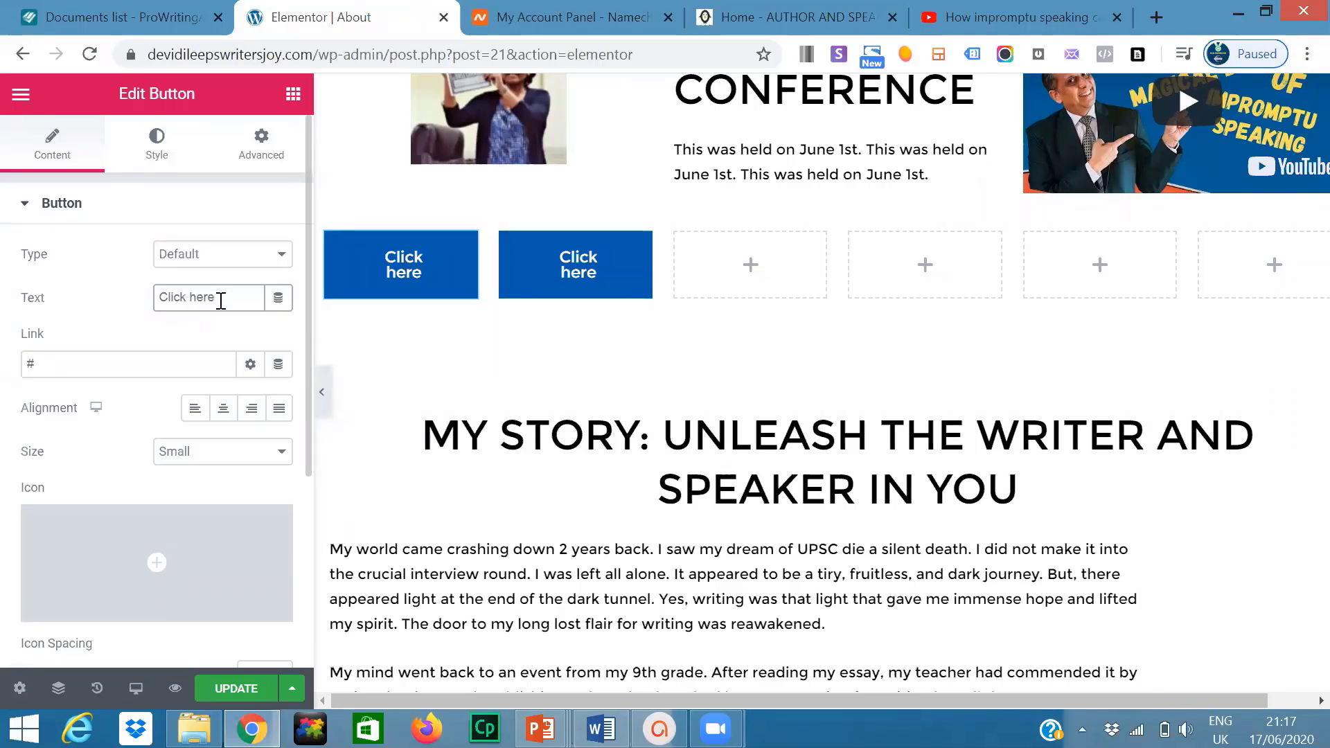
pyautogui.moveTo(219, 301); pyautogui.dragTo(157, 301)
pyautogui.press('BackSpace')
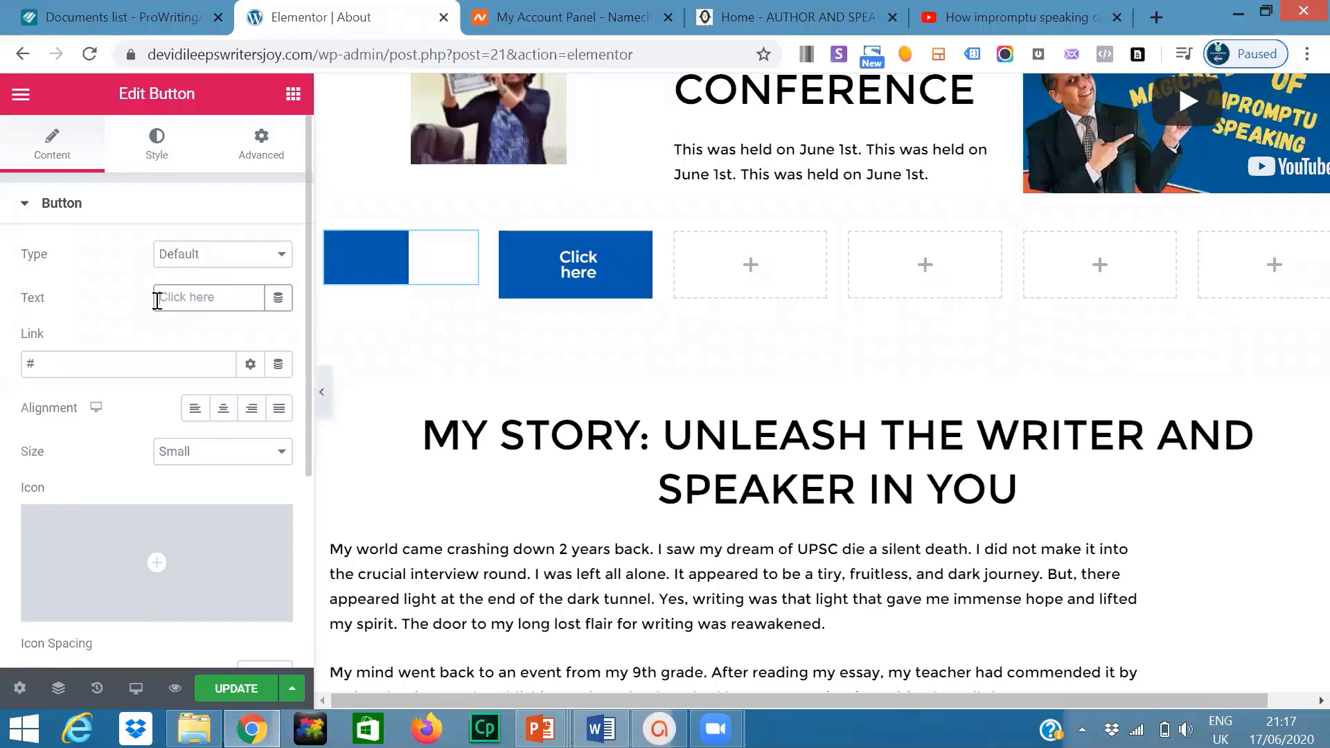
pyautogui.write('R')
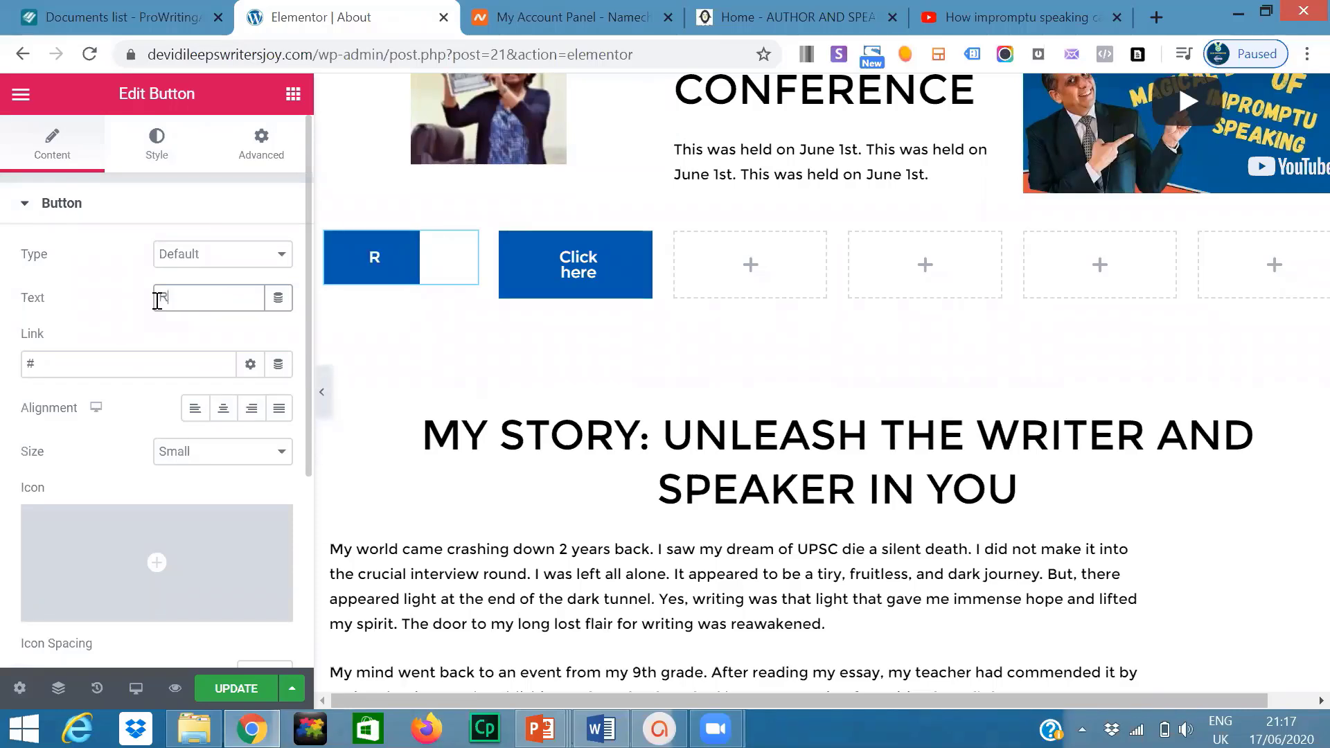
pyautogui.write('ea')
pyautogui.write('d')
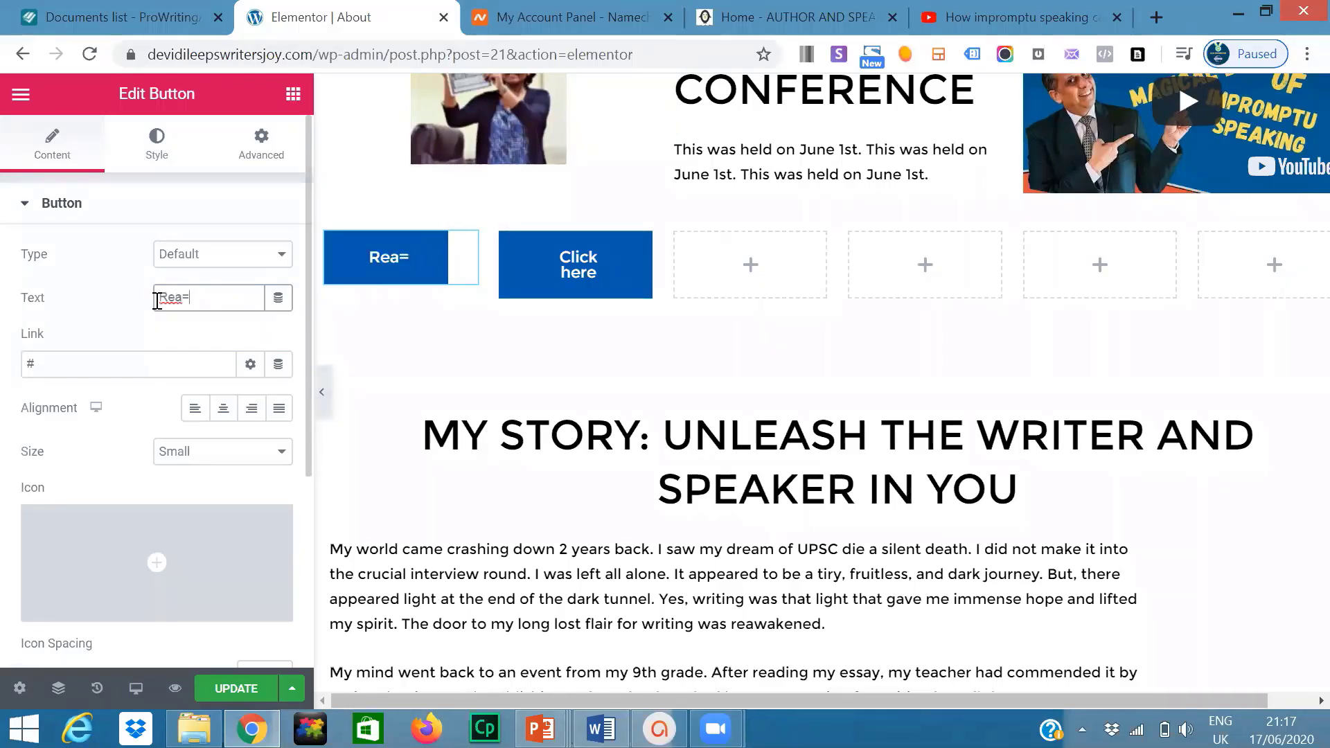
pyautogui.press('BackSpace')
pyautogui.press('BackSpace')
pyautogui.press('BackSpace')
pyautogui.press('BackSpace')
pyautogui.write('Jo')
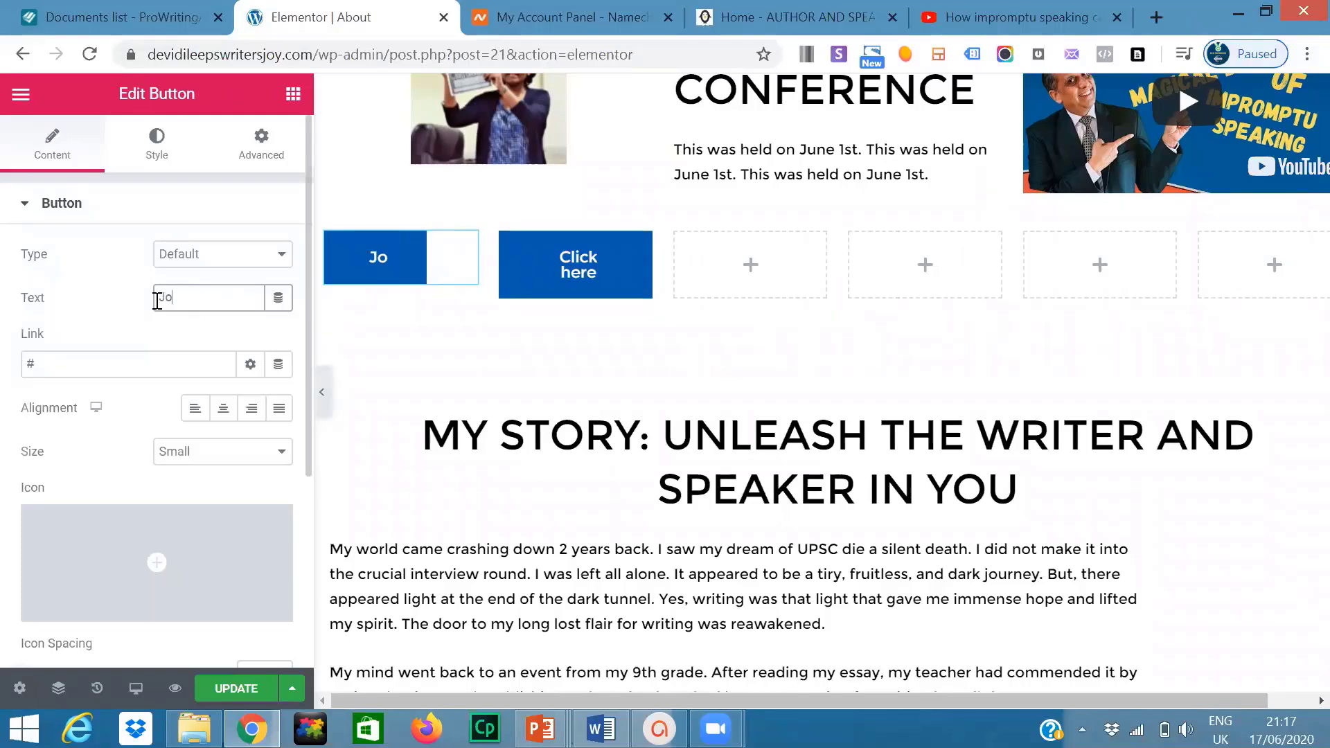
pyautogui.write('in the ')
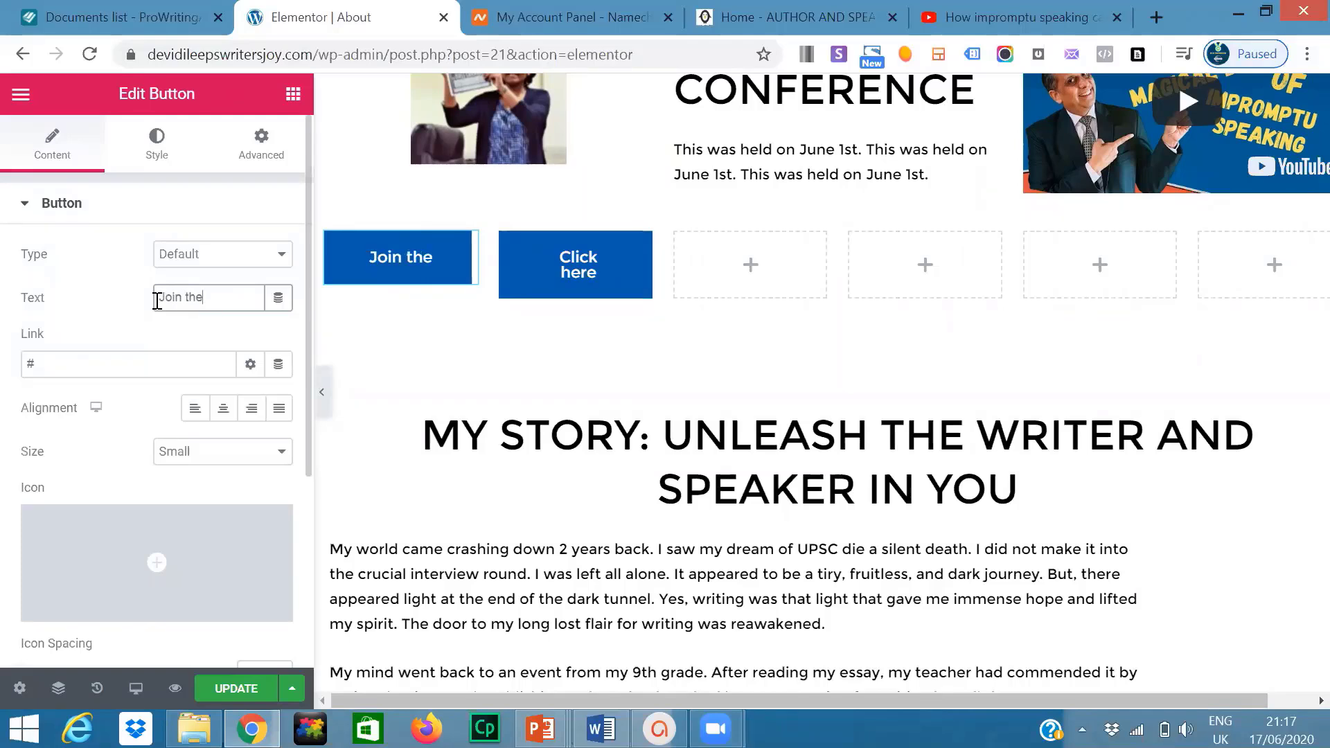
pyautogui.write('webinar')
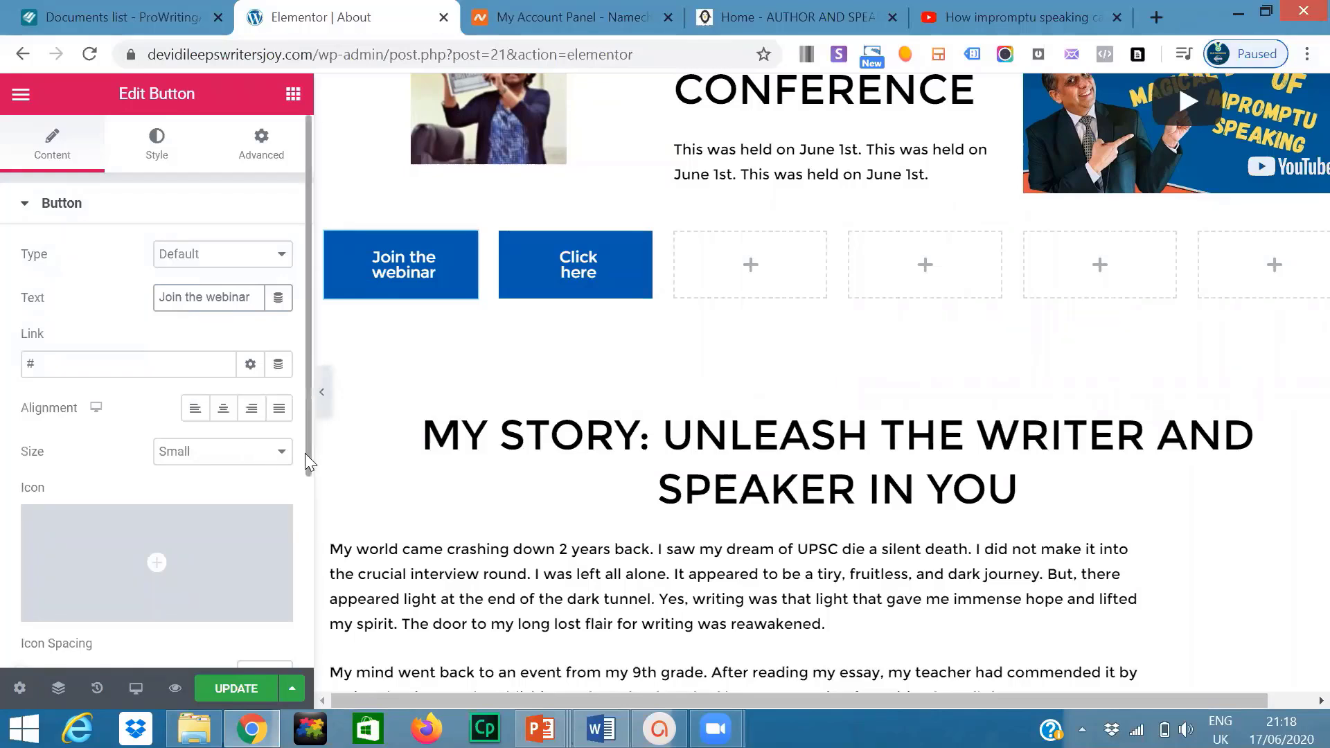
# - Clear the first button's placeholder link, open the Writersjoy page on Facebook in a new browser tab and copy its base address
pyautogui.moveTo(308, 463); pyautogui.dragTo(309, 473)
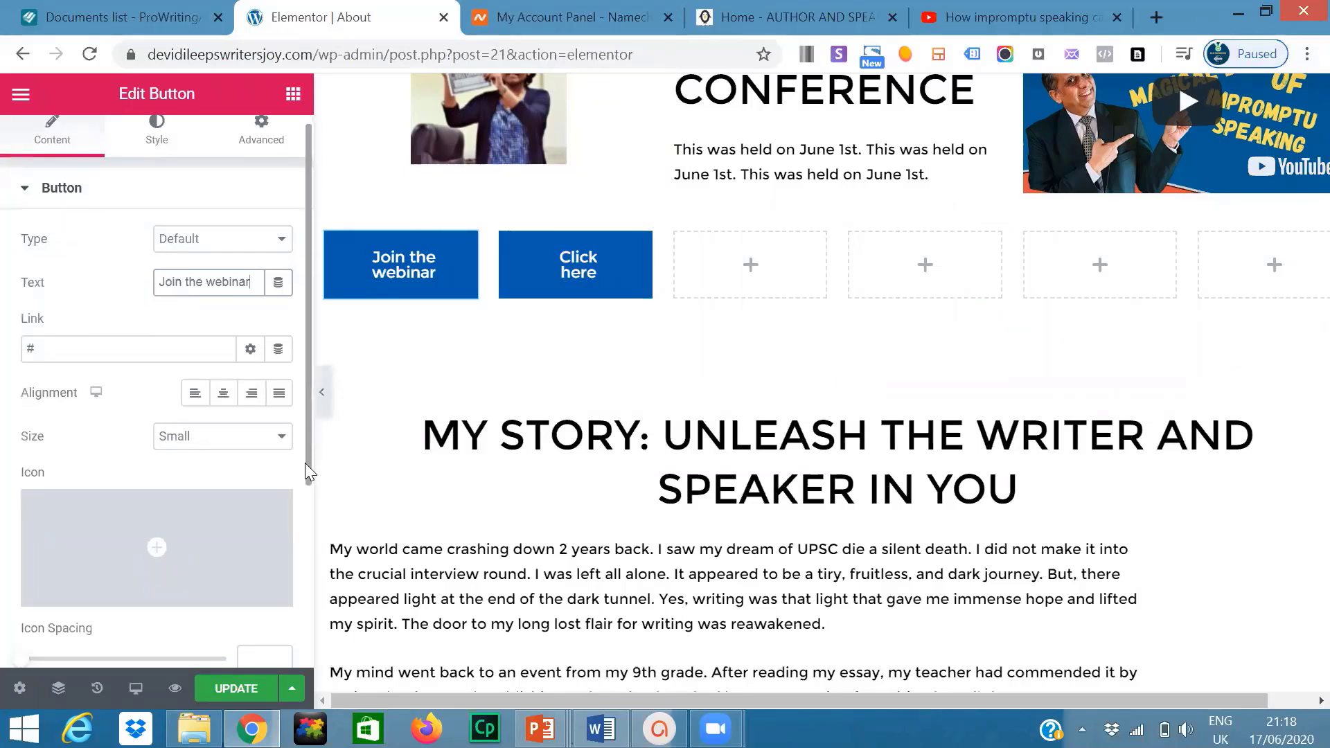
pyautogui.click(42, 348)
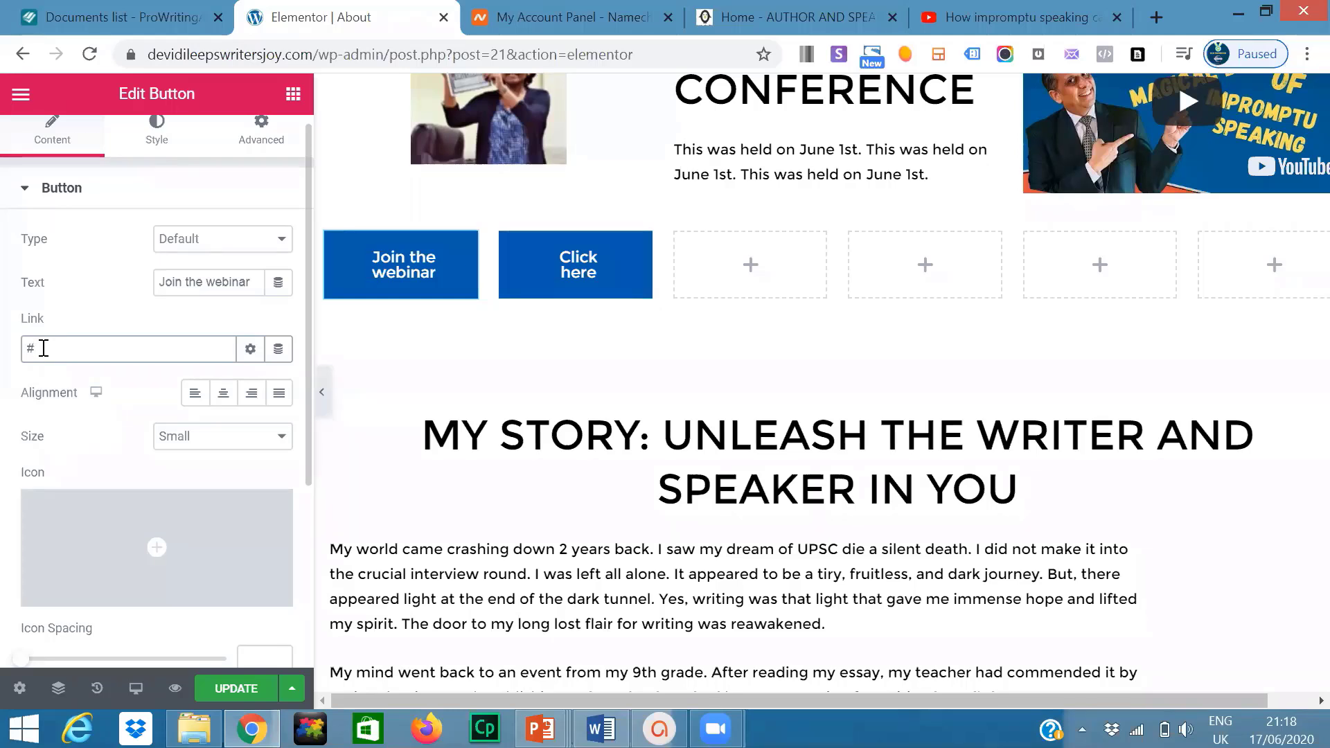
pyautogui.press('BackSpace')
pyautogui.click(1156, 17)
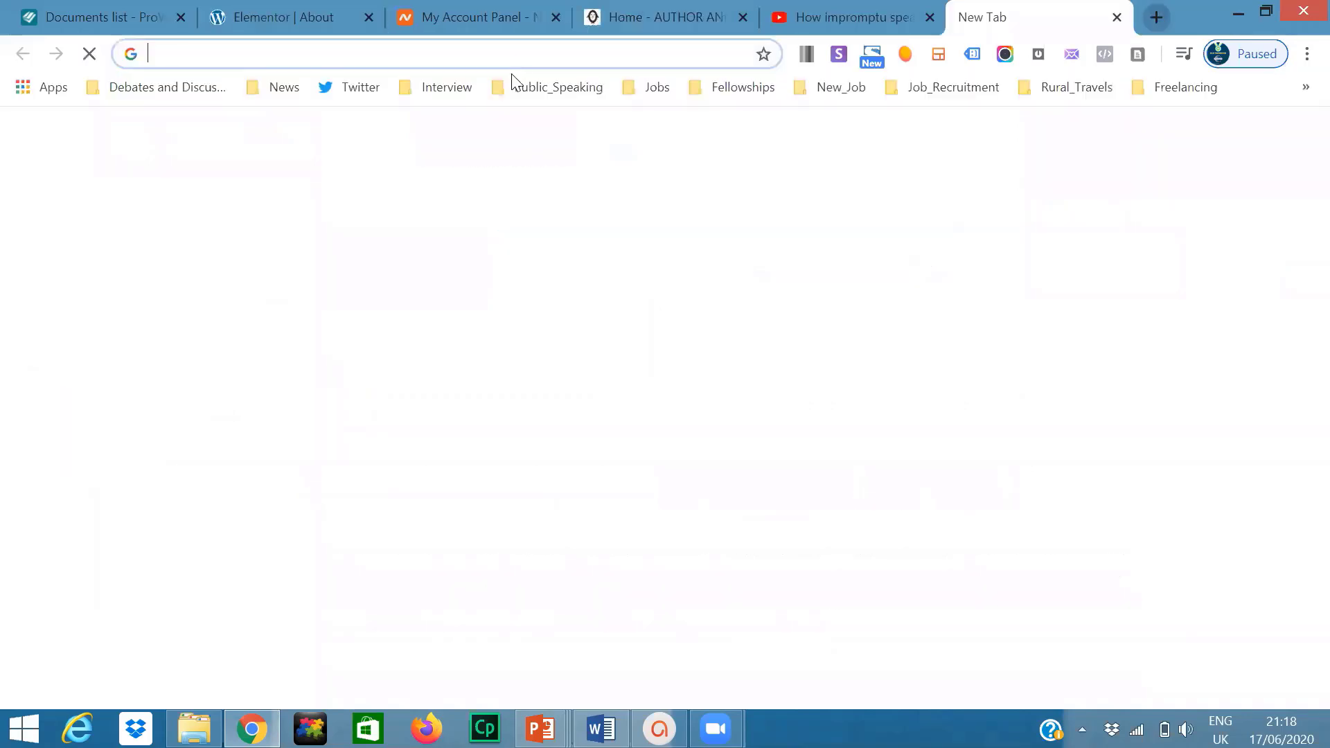
pyautogui.click(414, 586)
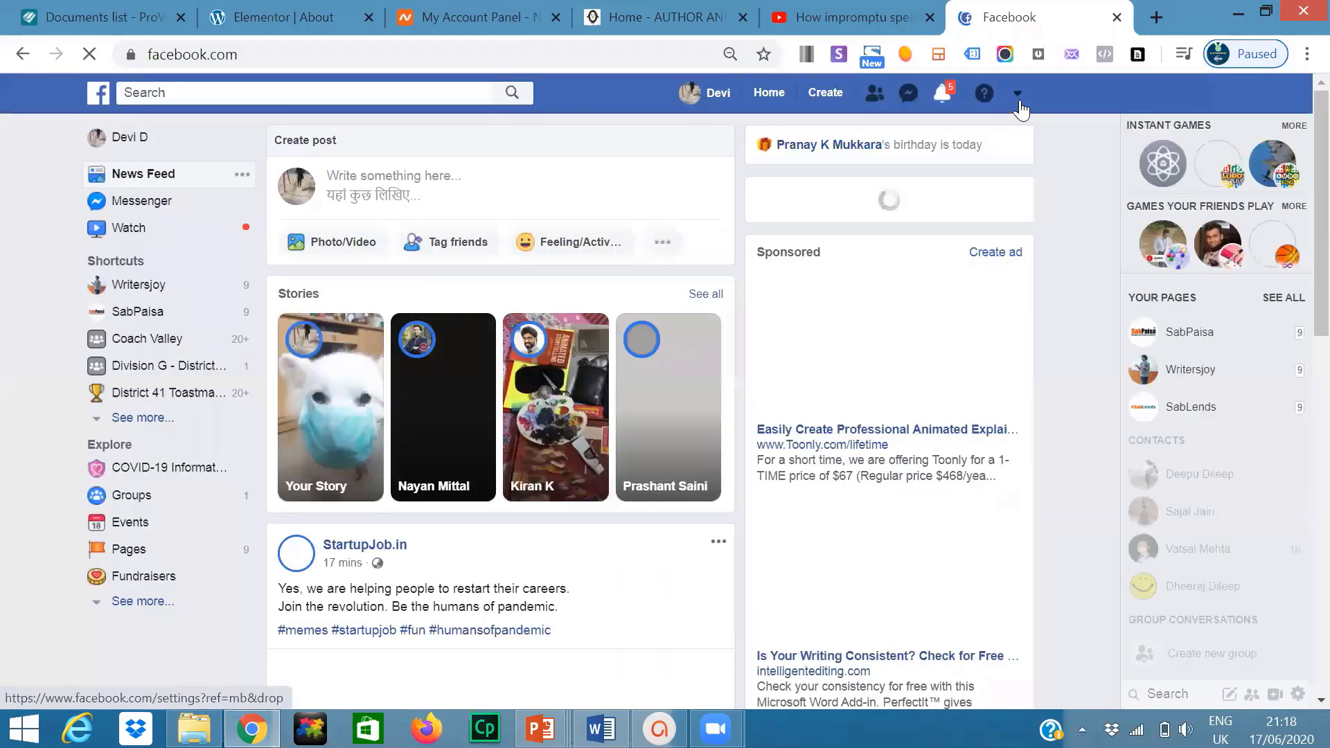
pyautogui.click(1019, 101)
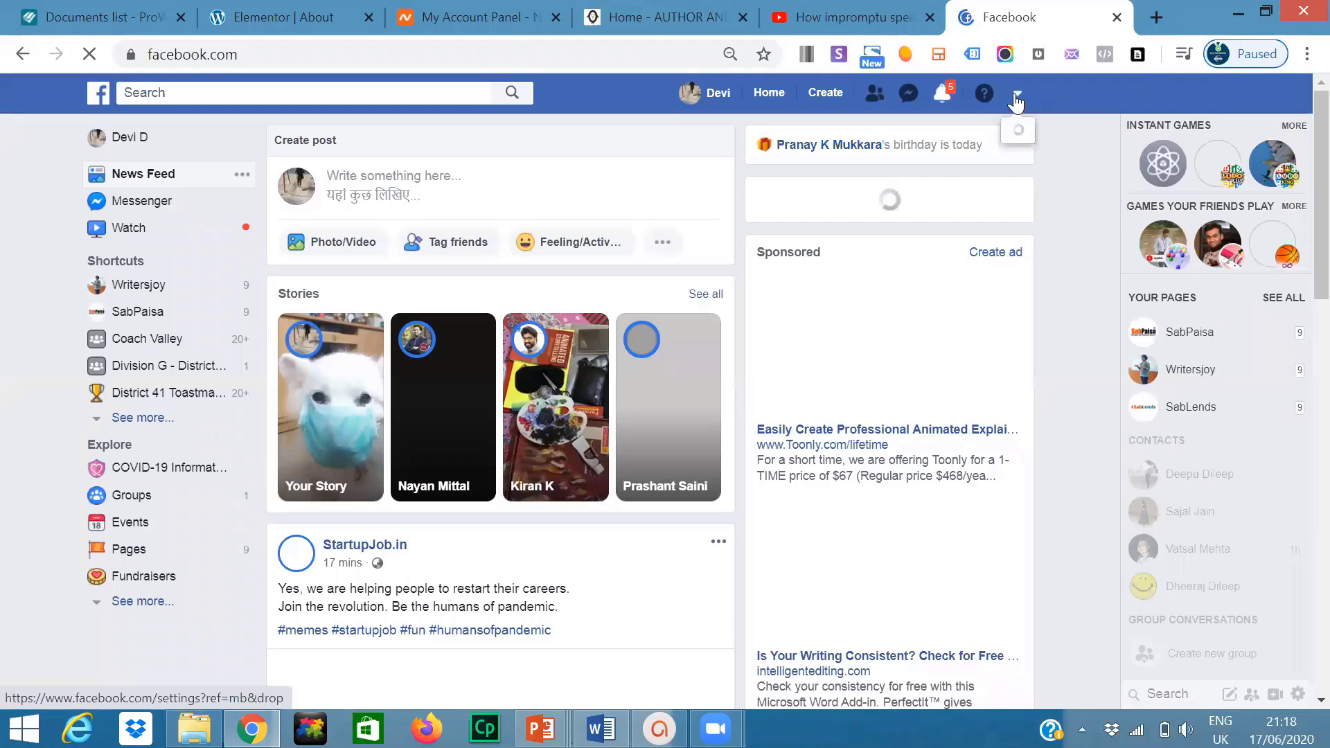
pyautogui.click(1015, 102)
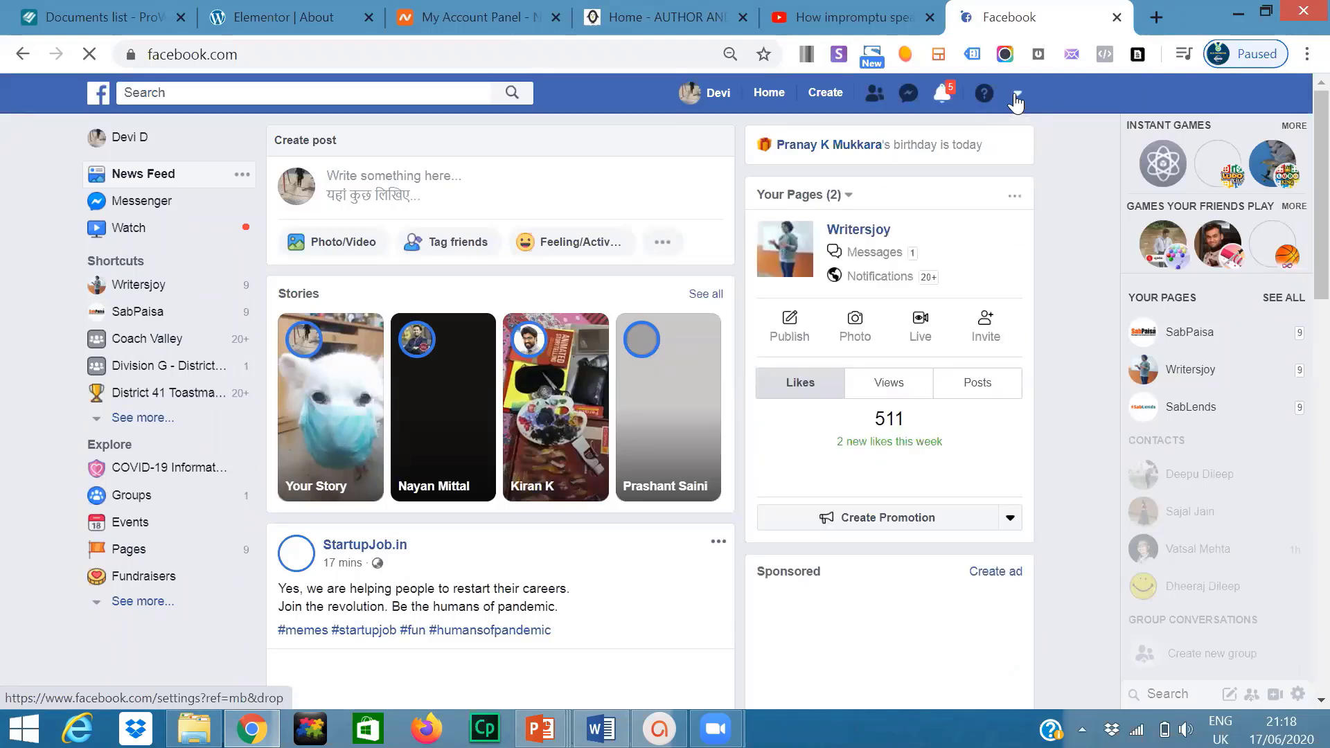
pyautogui.click(1015, 103)
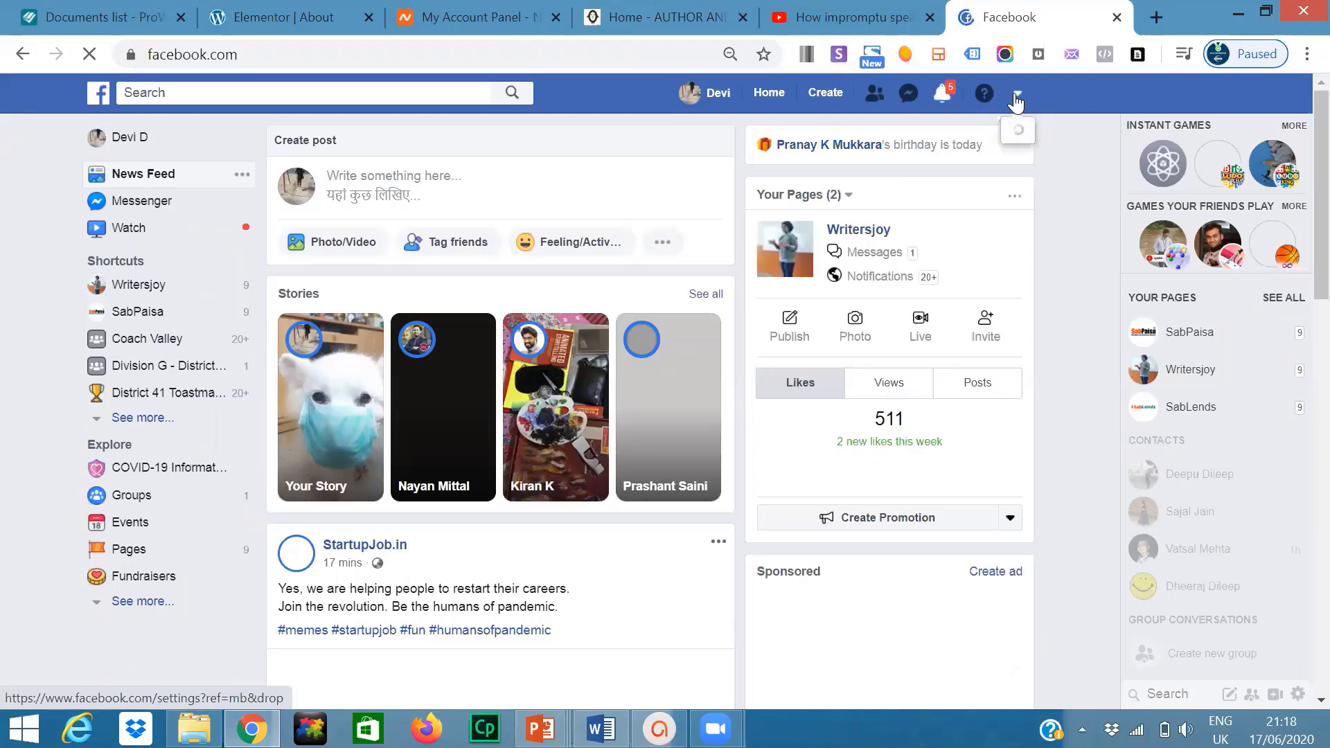
pyautogui.click(859, 235)
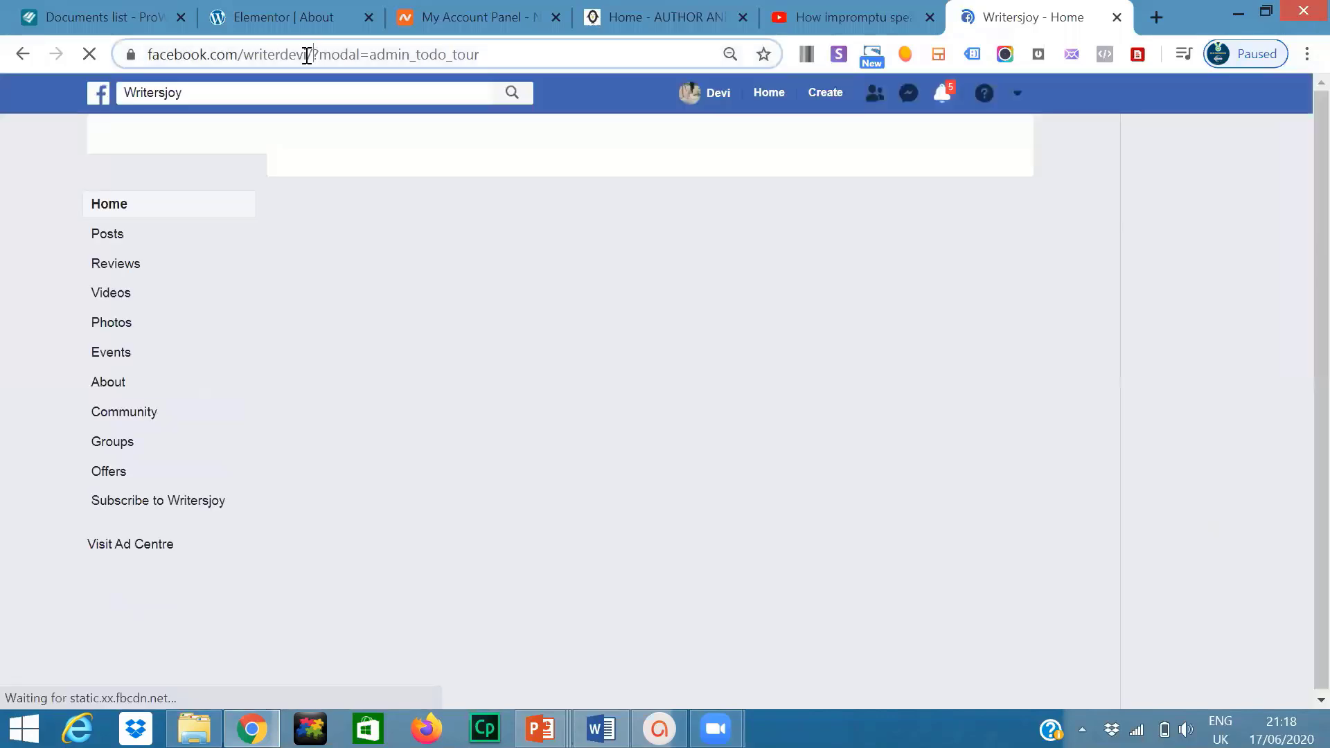
pyautogui.moveTo(312, 54); pyautogui.dragTo(141, 52)
pyautogui.hotkey('ctrl', 'c')
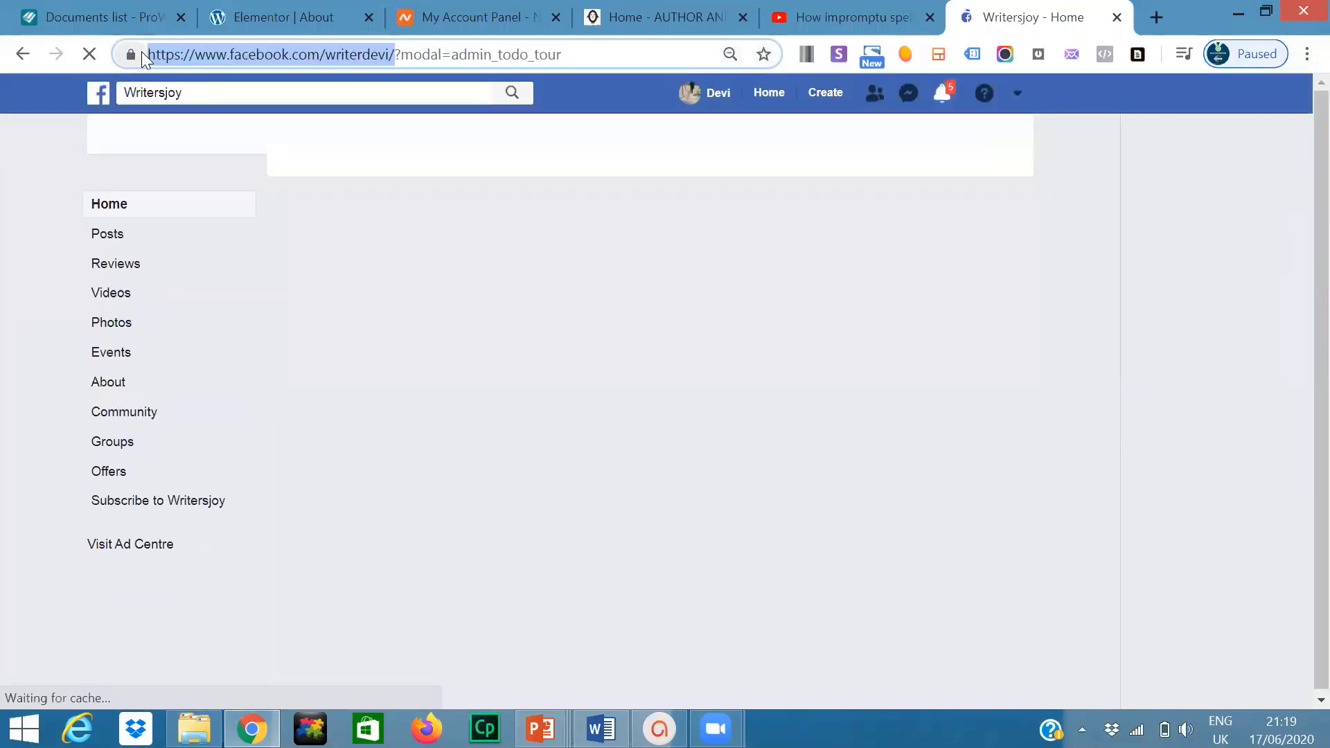
# - Return to the About page editor and paste the copied Facebook page address as the first button's link
pyautogui.click(277, 17)
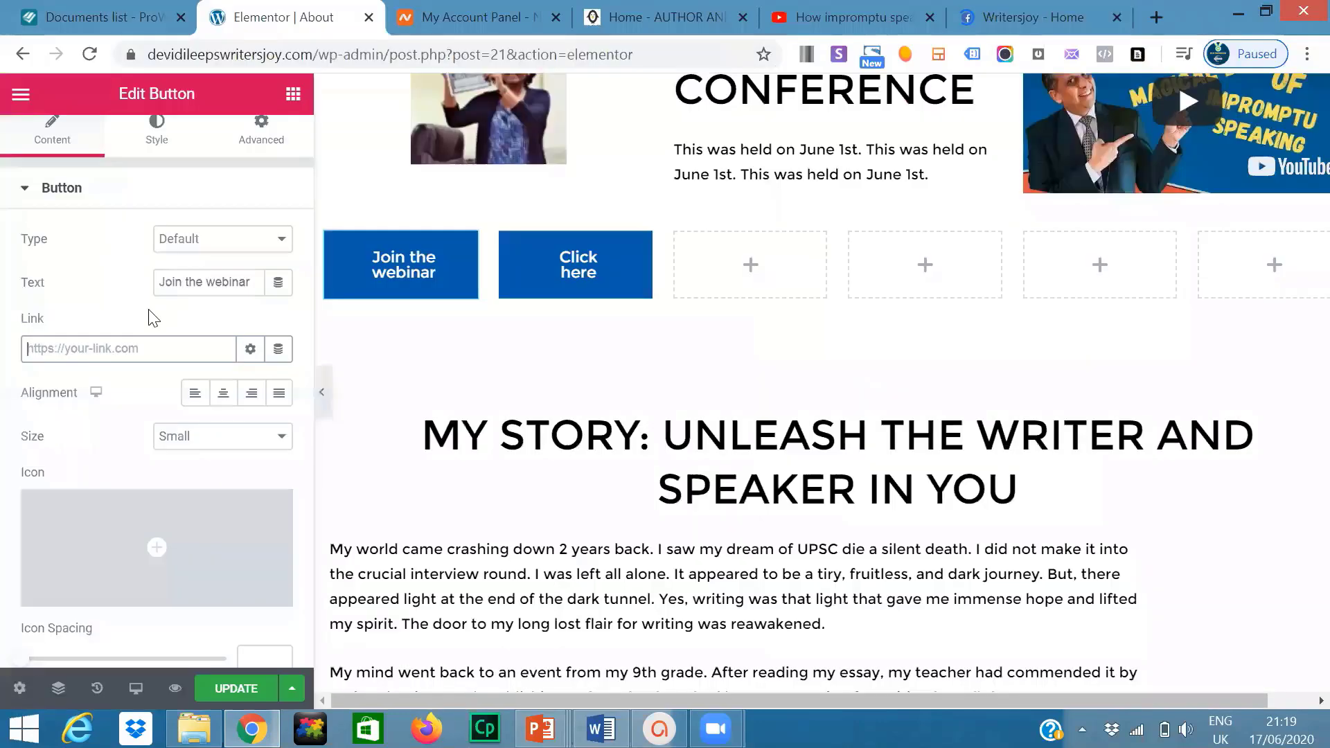
pyautogui.click(109, 348)
pyautogui.hotkey('ctrl', 'v')
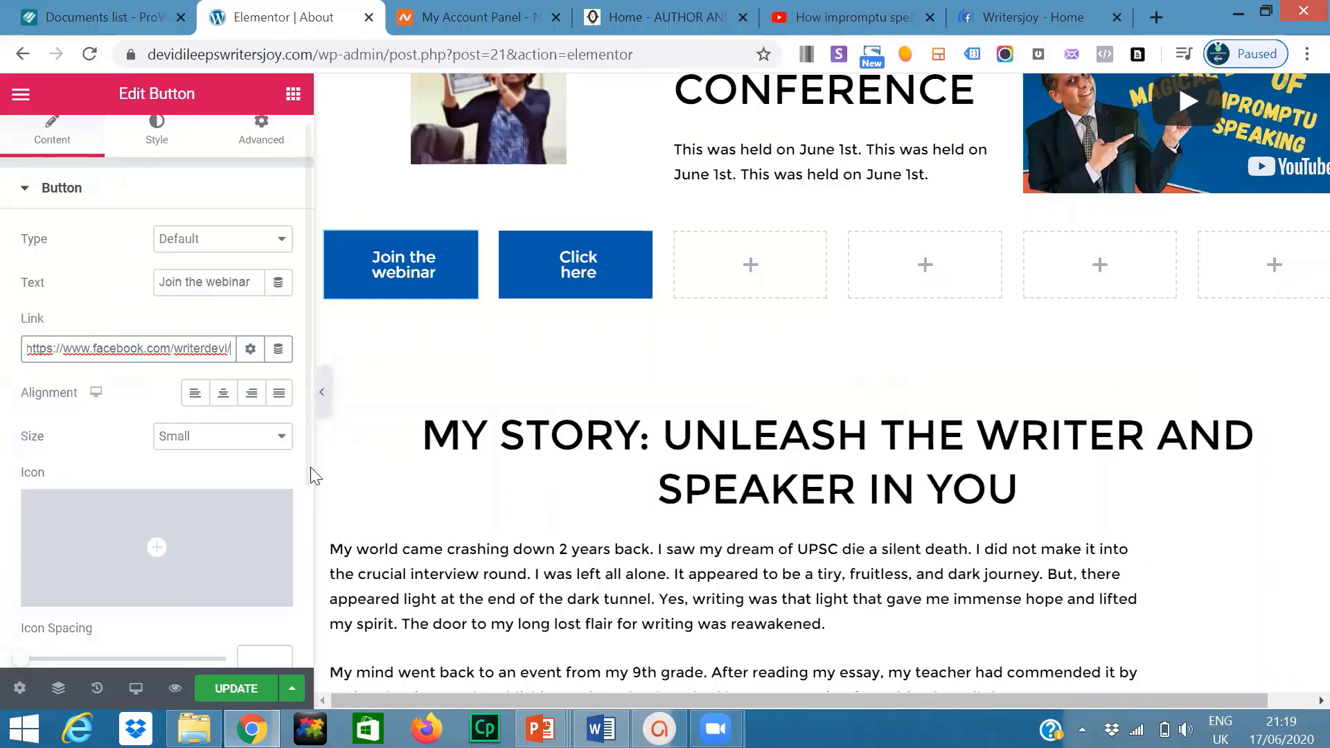
pyautogui.click(395, 263)
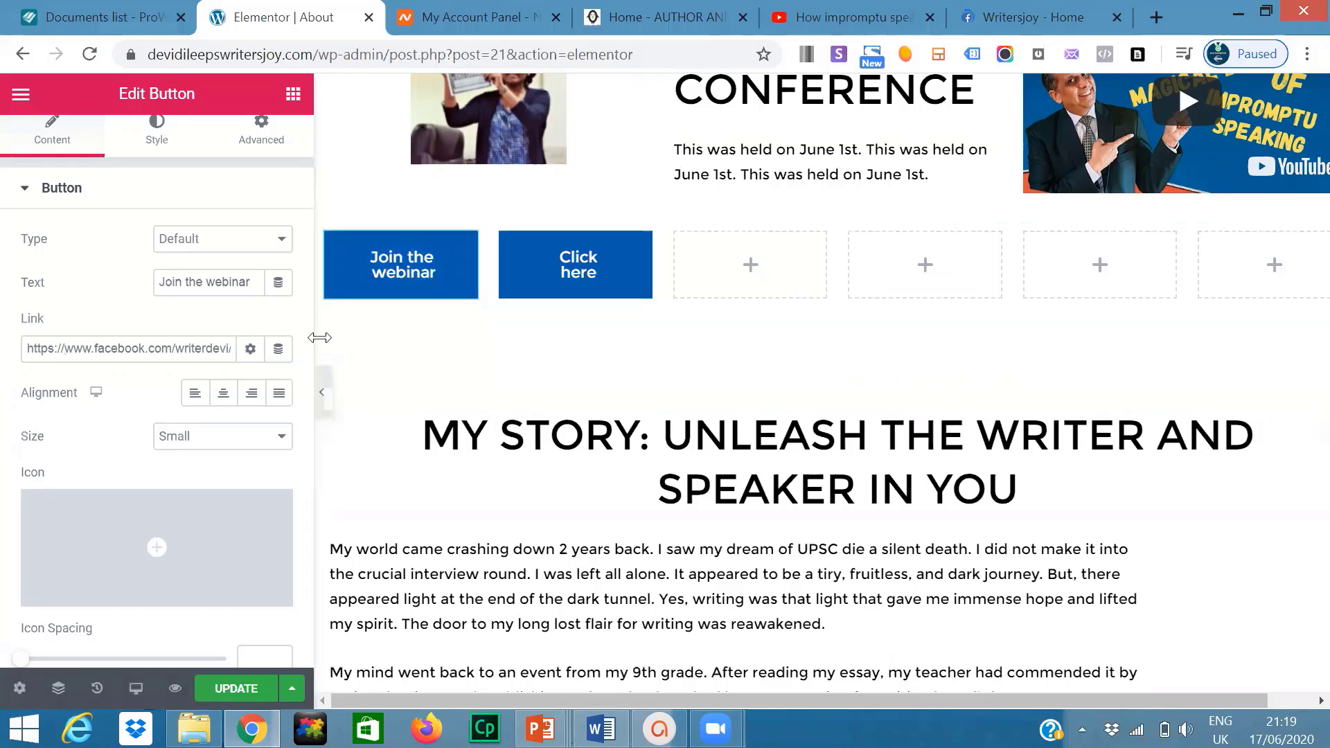
# - Replace the first button's text with "Visit my page" and set its size to Medium
pyautogui.moveTo(306, 317); pyautogui.dragTo(307, 339)
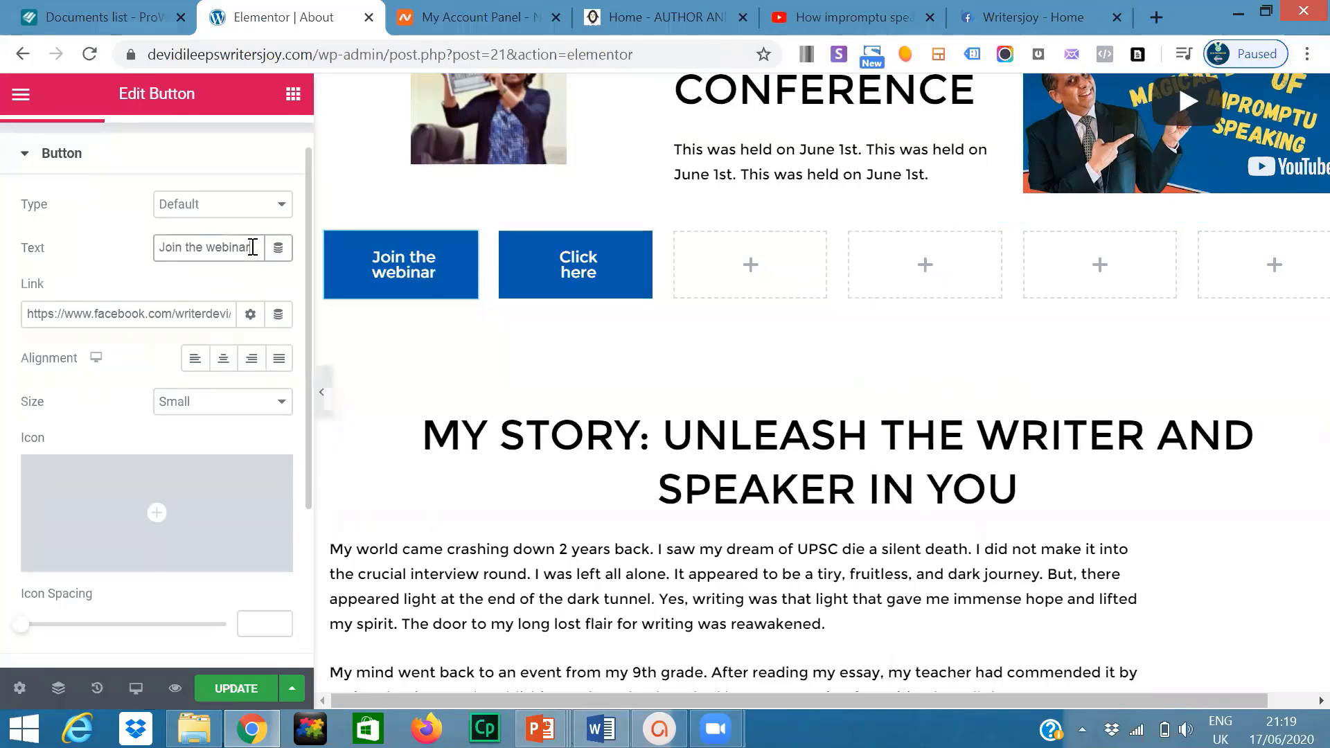
pyautogui.press('BackSpace')
pyautogui.press('BackSpace')
pyautogui.press('BackSpace')
pyautogui.press('BackSpace')
pyautogui.press('BackSpace')
pyautogui.press('BackSpace')
pyautogui.press('BackSpace')
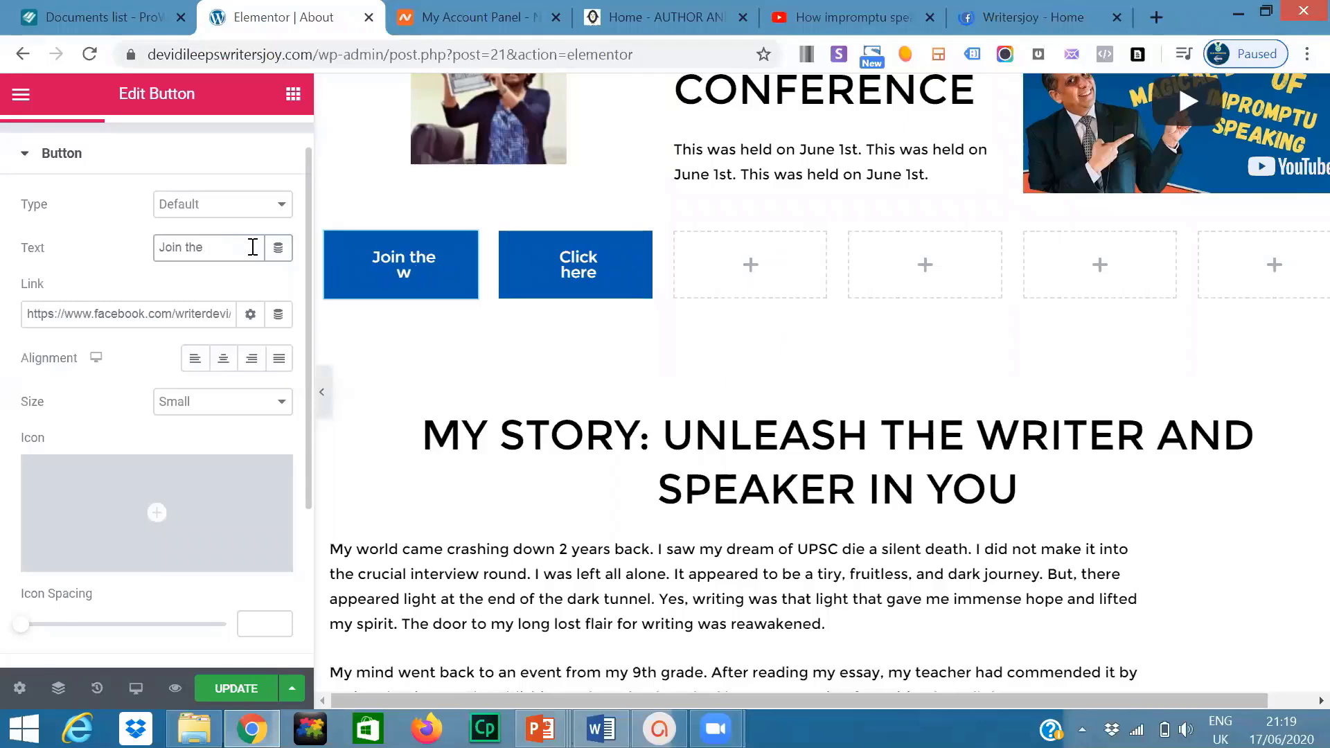
pyautogui.press('BackSpace')
pyautogui.press('BackSpace')
pyautogui.press('BackSpace')
pyautogui.press('BackSpace')
pyautogui.press('BackSpace')
pyautogui.press('BackSpace')
pyautogui.press('BackSpace')
pyautogui.press('BackSpace')
pyautogui.press('BackSpace')
pyautogui.write('V')
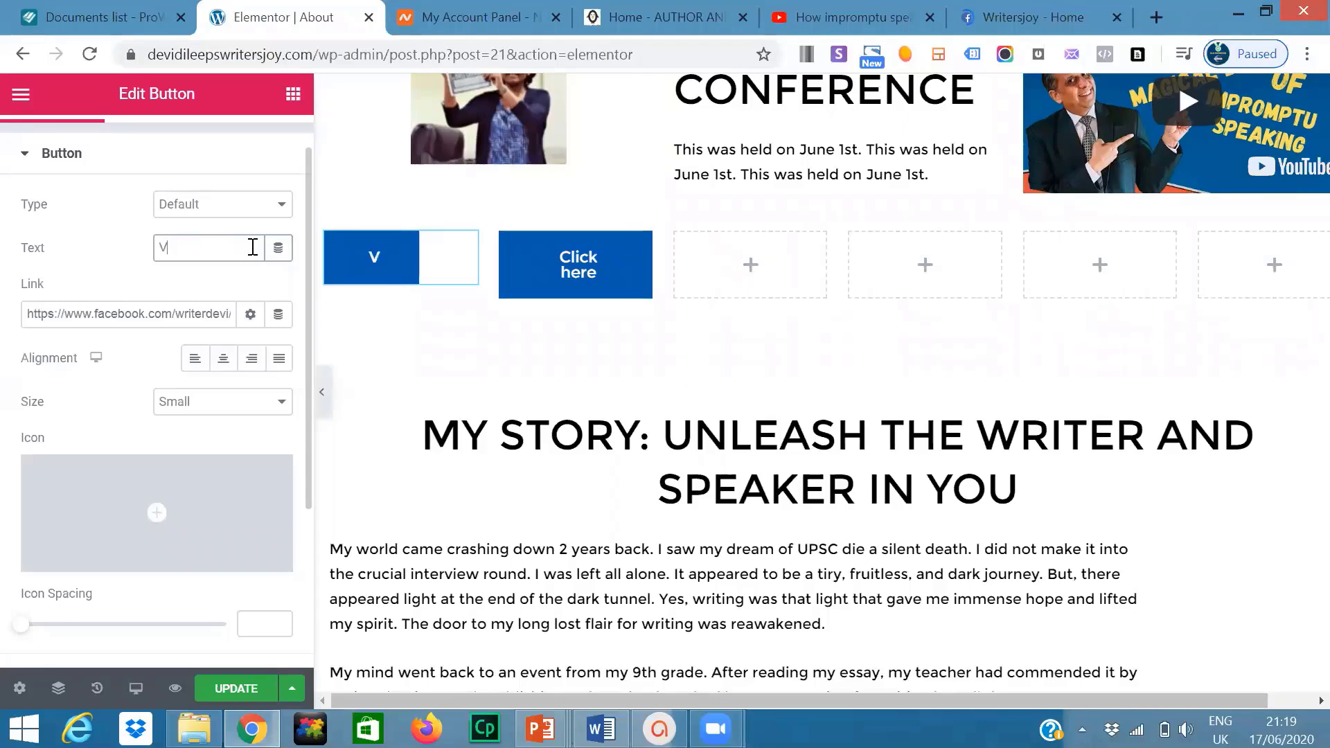
pyautogui.write('isit my')
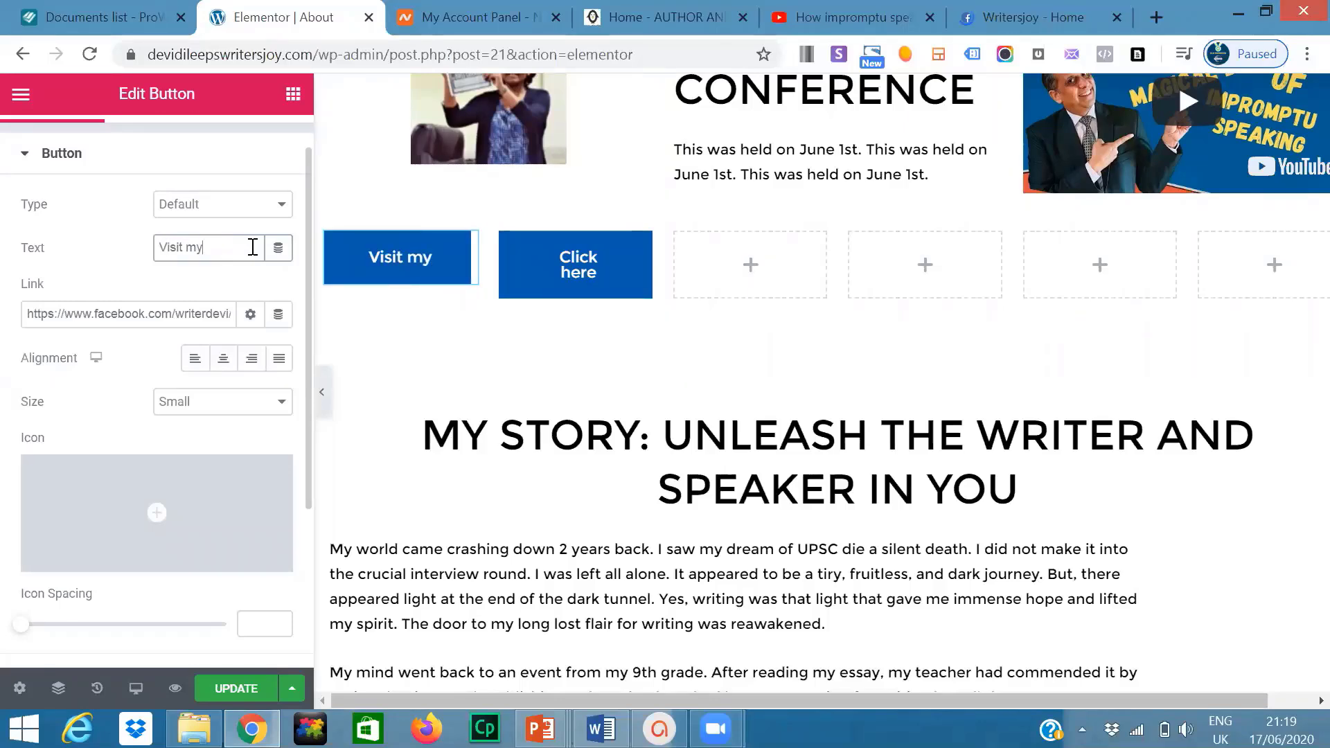
pyautogui.write(' page')
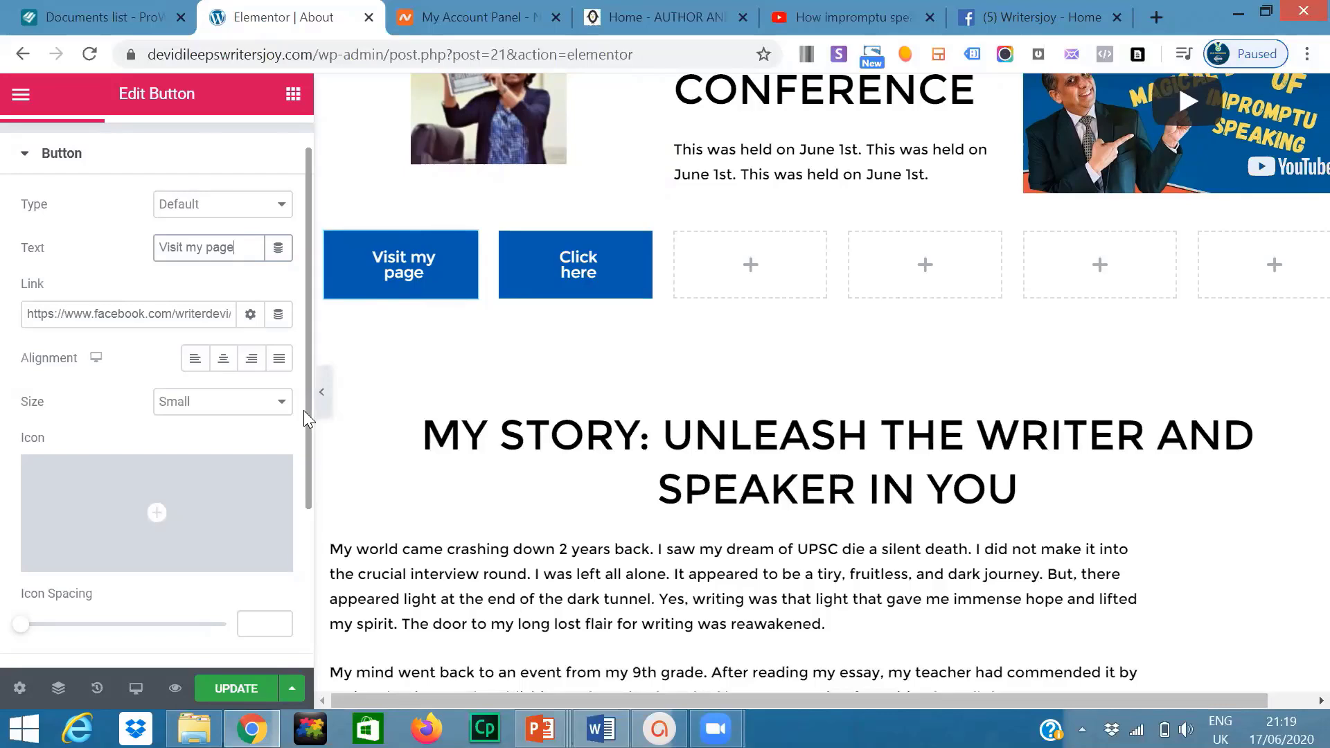
pyautogui.click(284, 409)
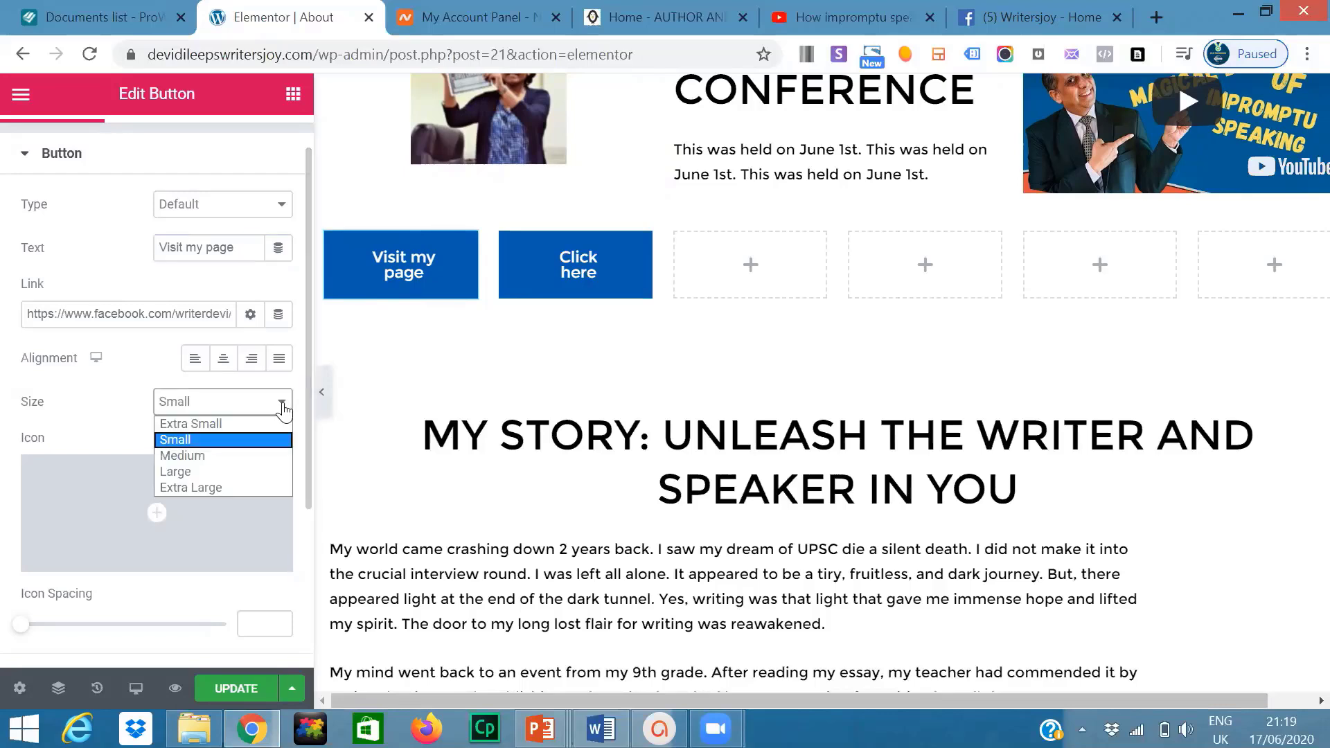
pyautogui.click(231, 456)
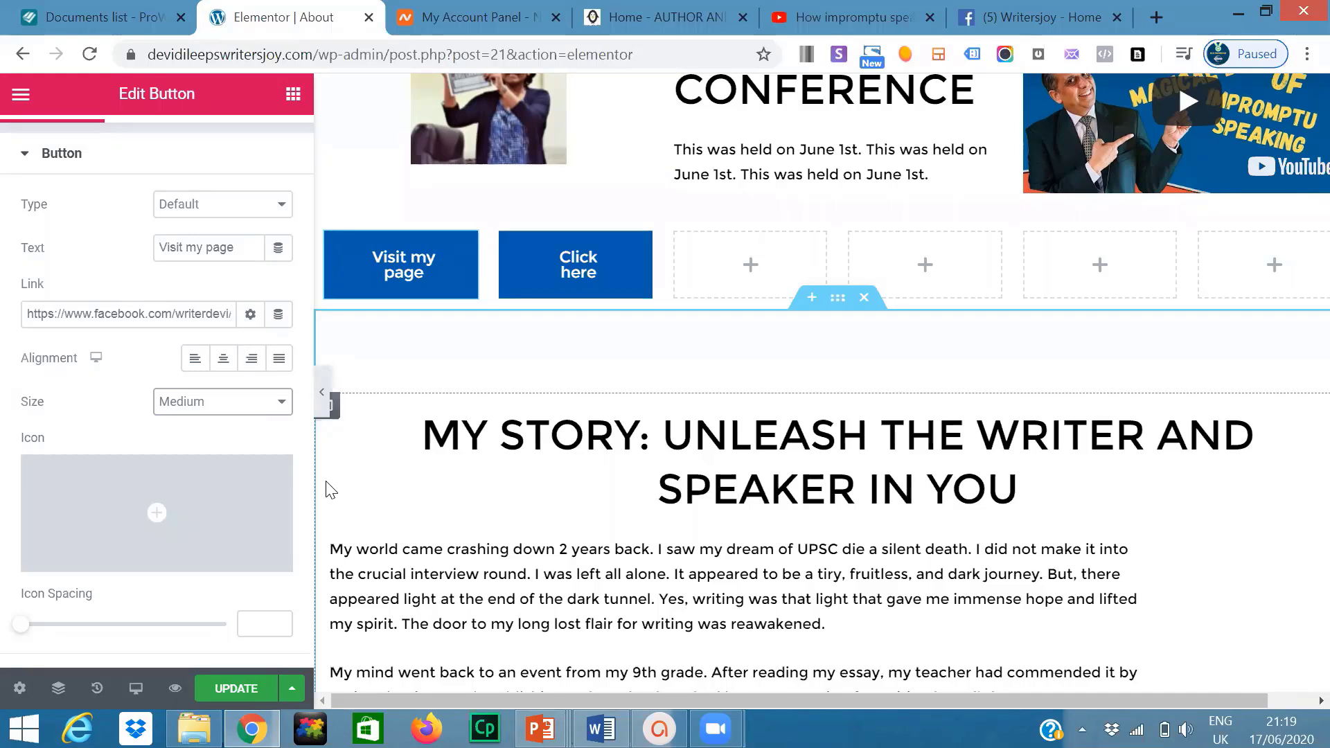
# - Add the circled right-arrow icon from the icon library to the "Visit my page" button
pyautogui.moveTo(156, 516)
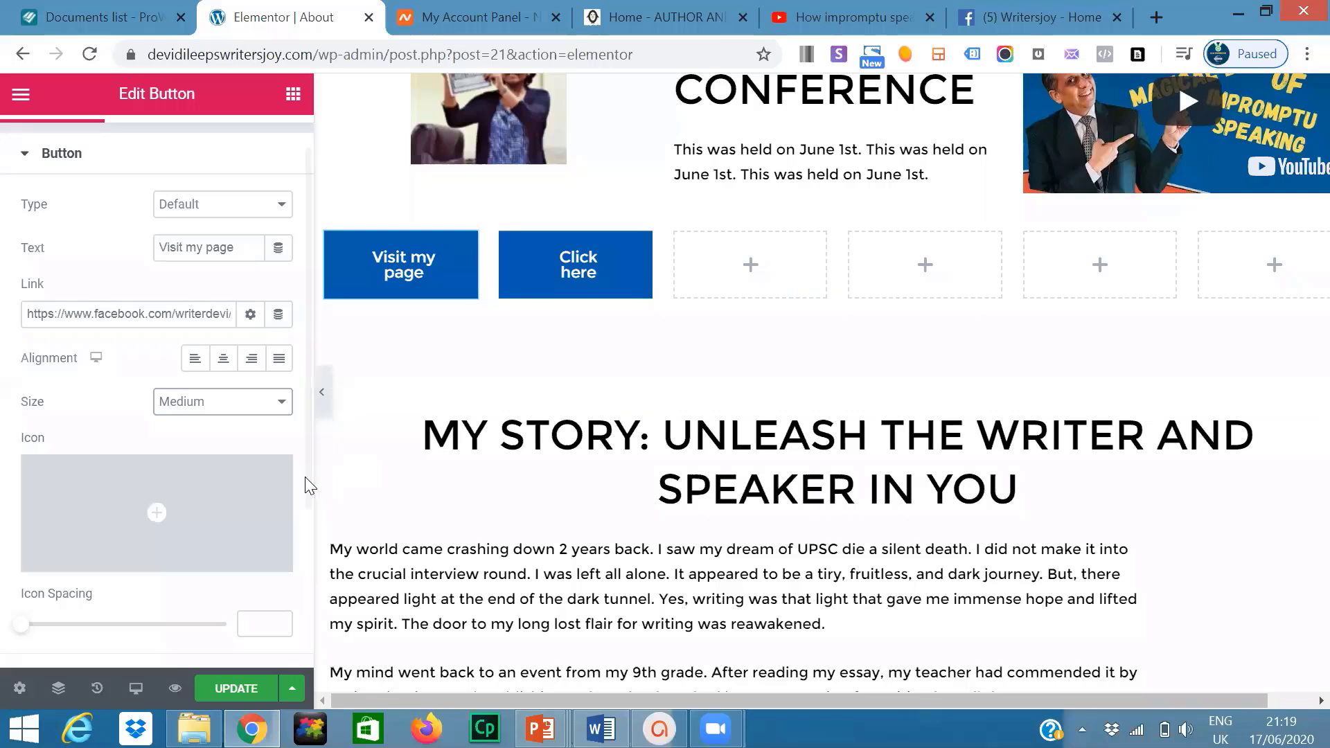
pyautogui.scroll(-3, 304, 477)
pyautogui.moveTo(172, 287)
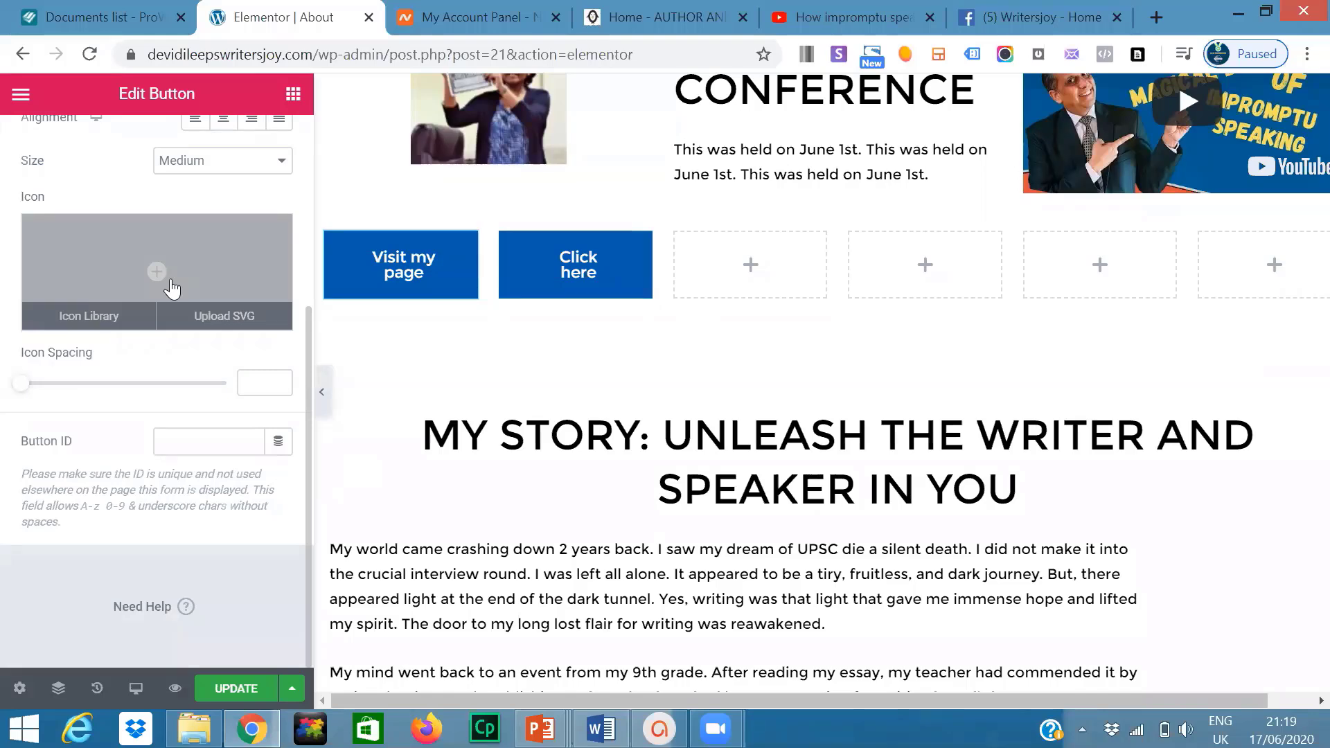
pyautogui.click(89, 313)
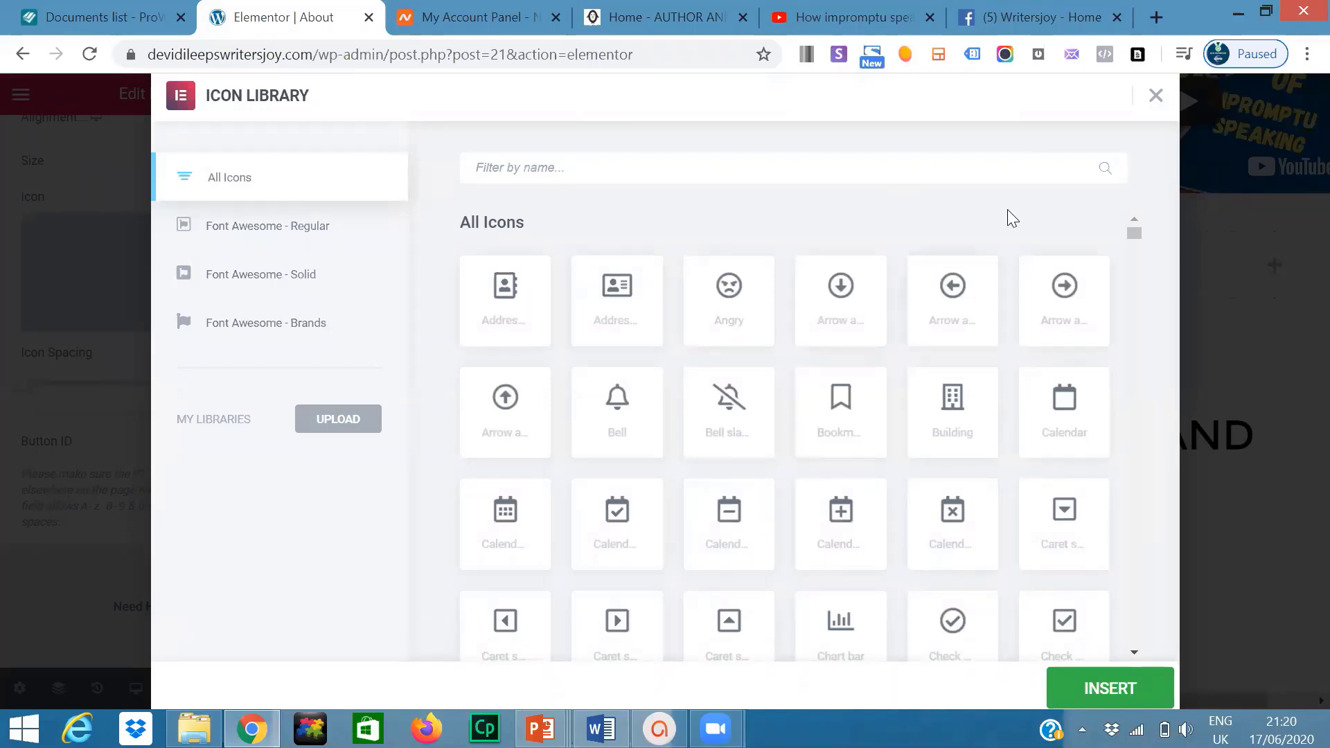
pyautogui.click(1065, 286)
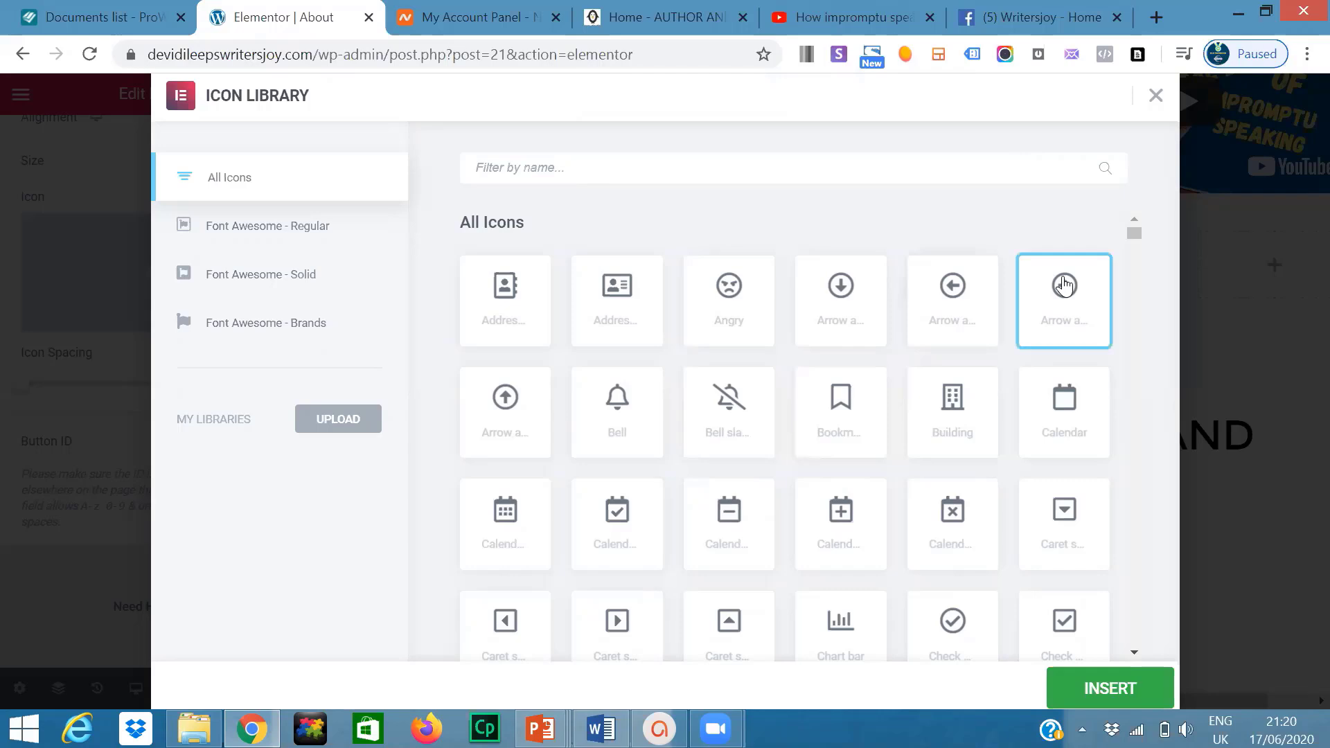
pyautogui.doubleClick(1064, 286)
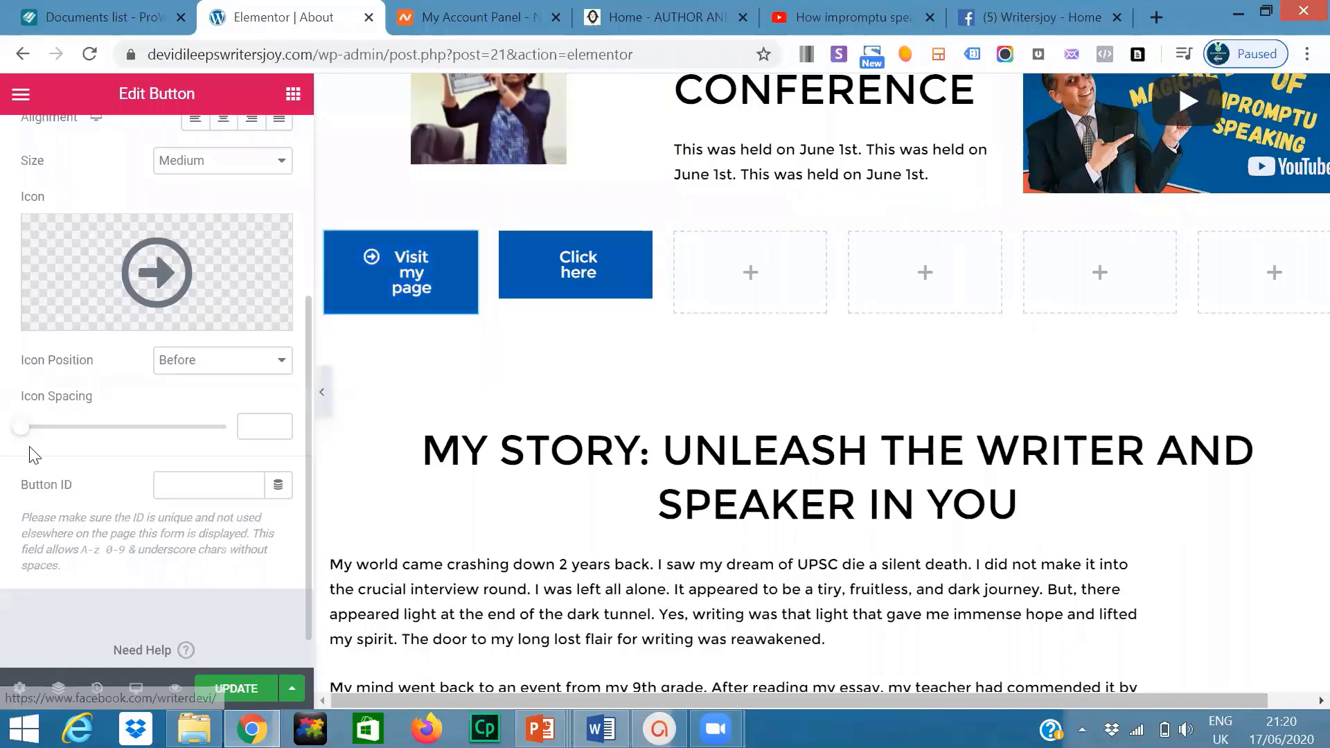
# - Set the first button's icon spacing to 17 and enter "My Page" as its button ID
pyautogui.moveTo(23, 438); pyautogui.dragTo(88, 436)
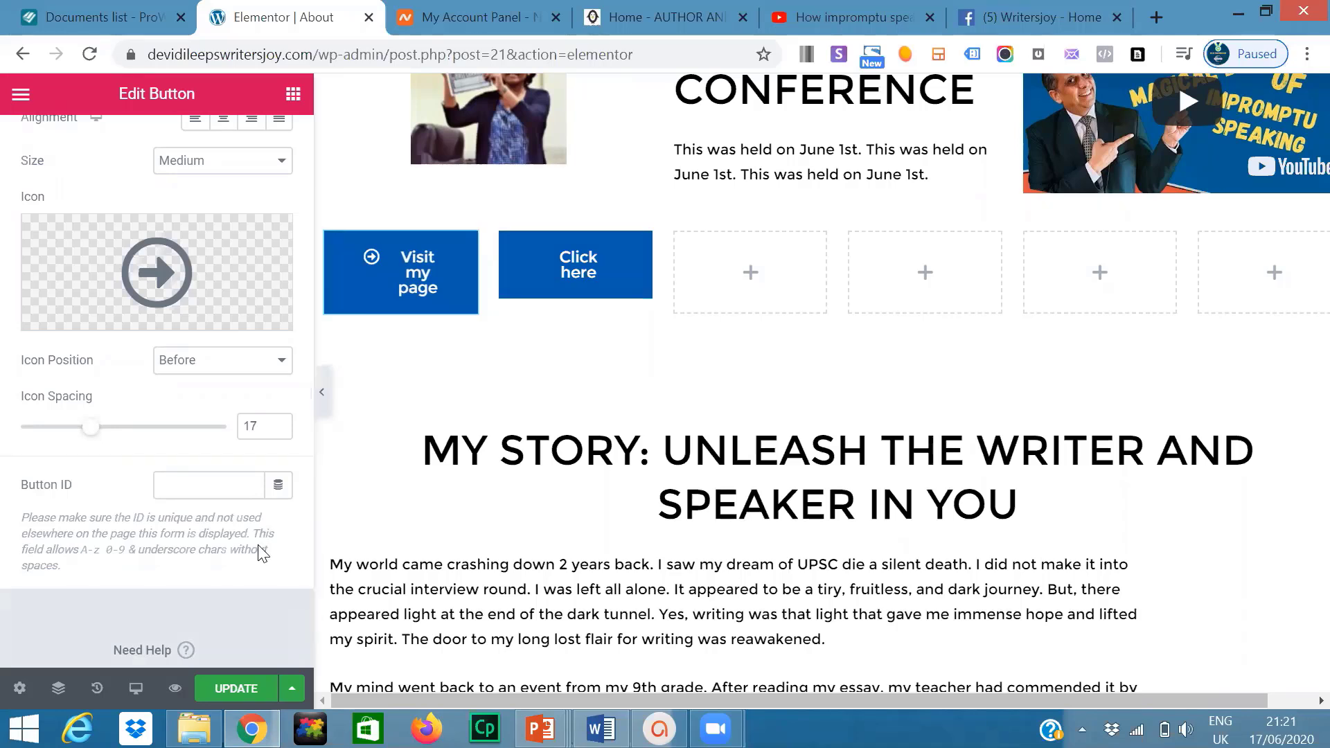
pyautogui.click(184, 492)
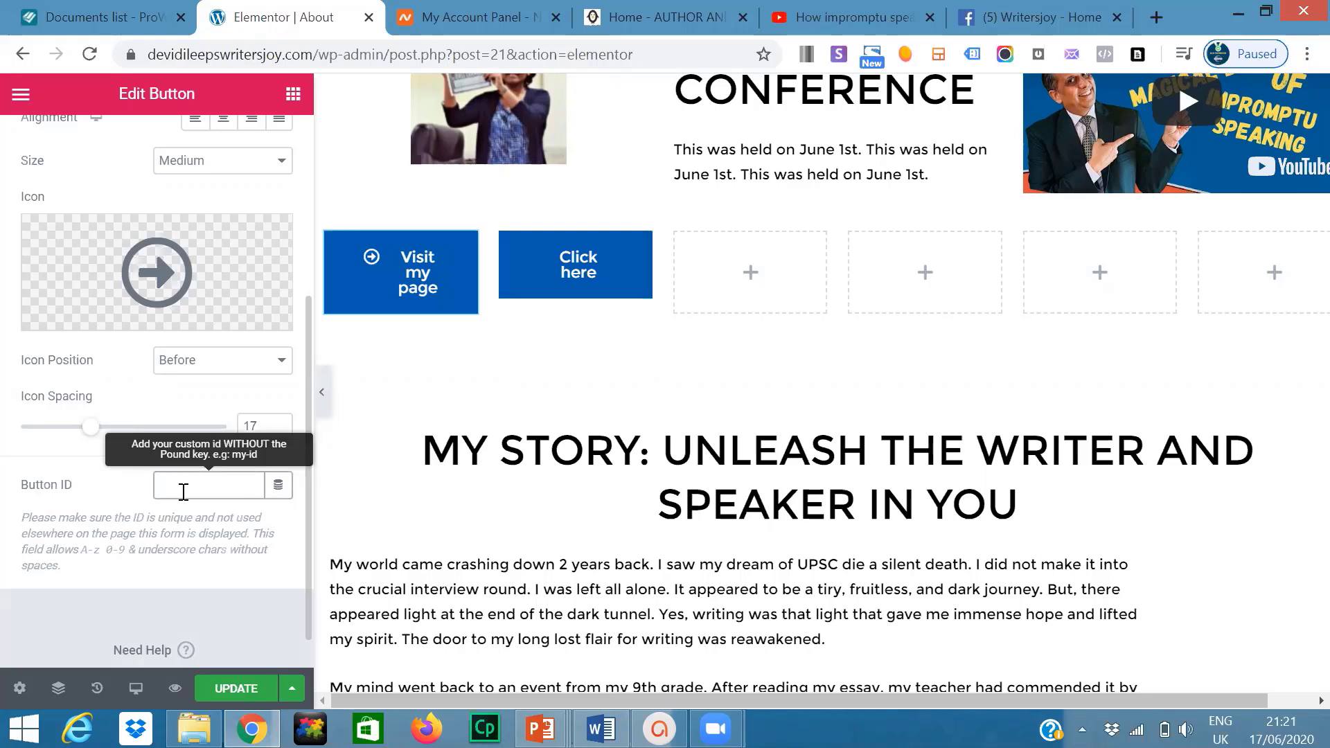
pyautogui.write('My Page')
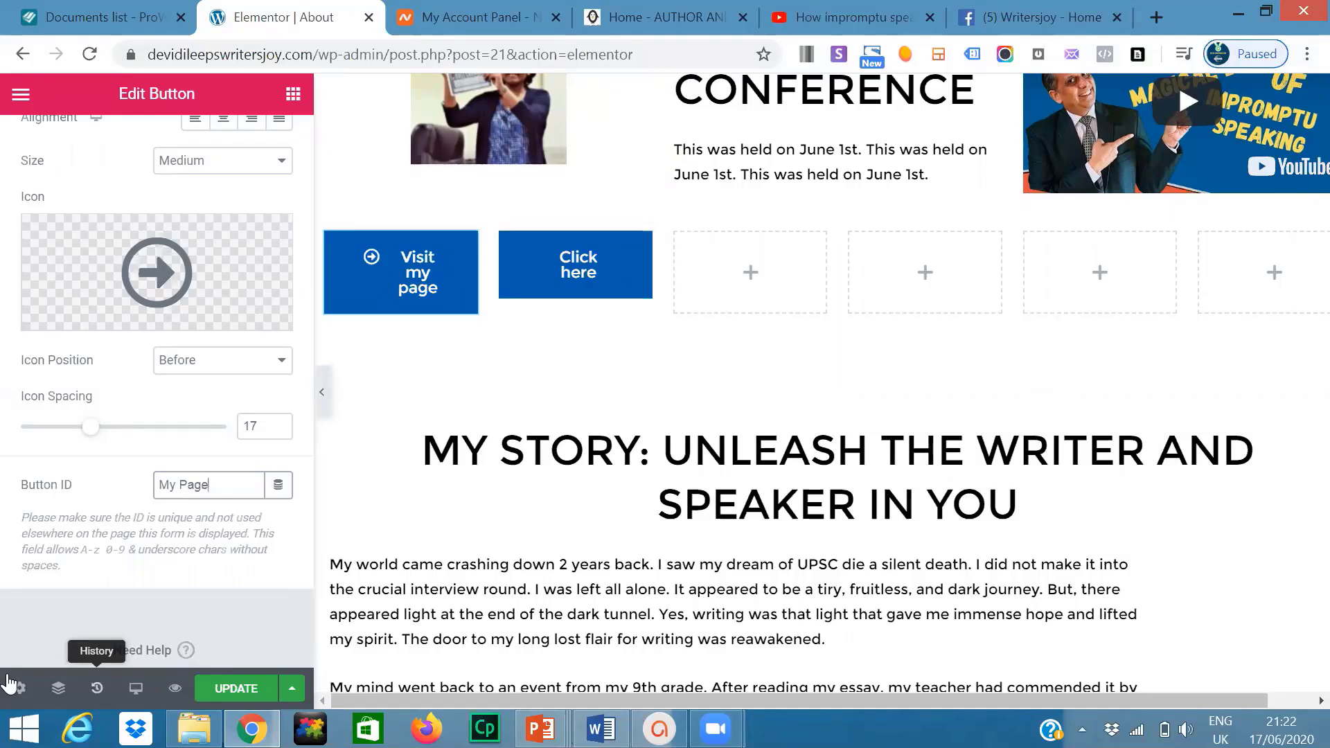
# - Open the page's edit history and try to delete the latest Button ID entry
pyautogui.click(77, 678)
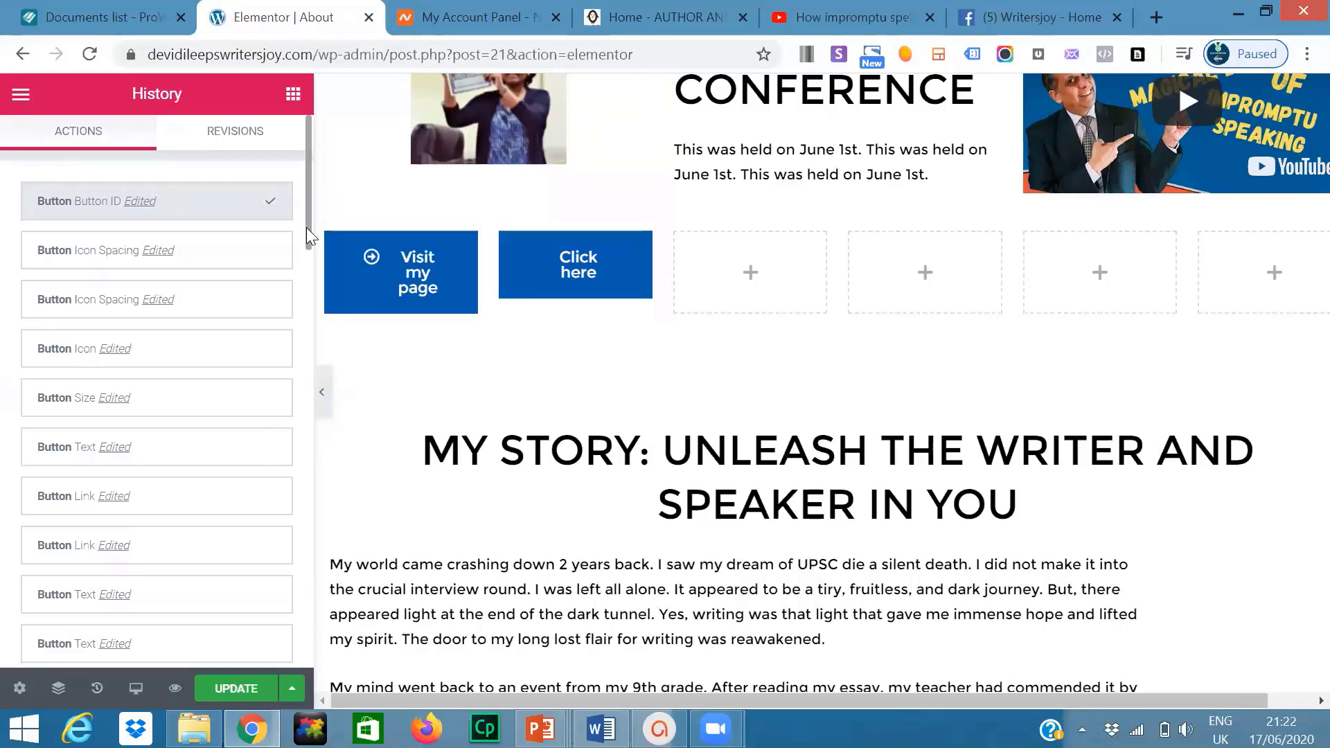
pyautogui.scroll(-1, 306, 229)
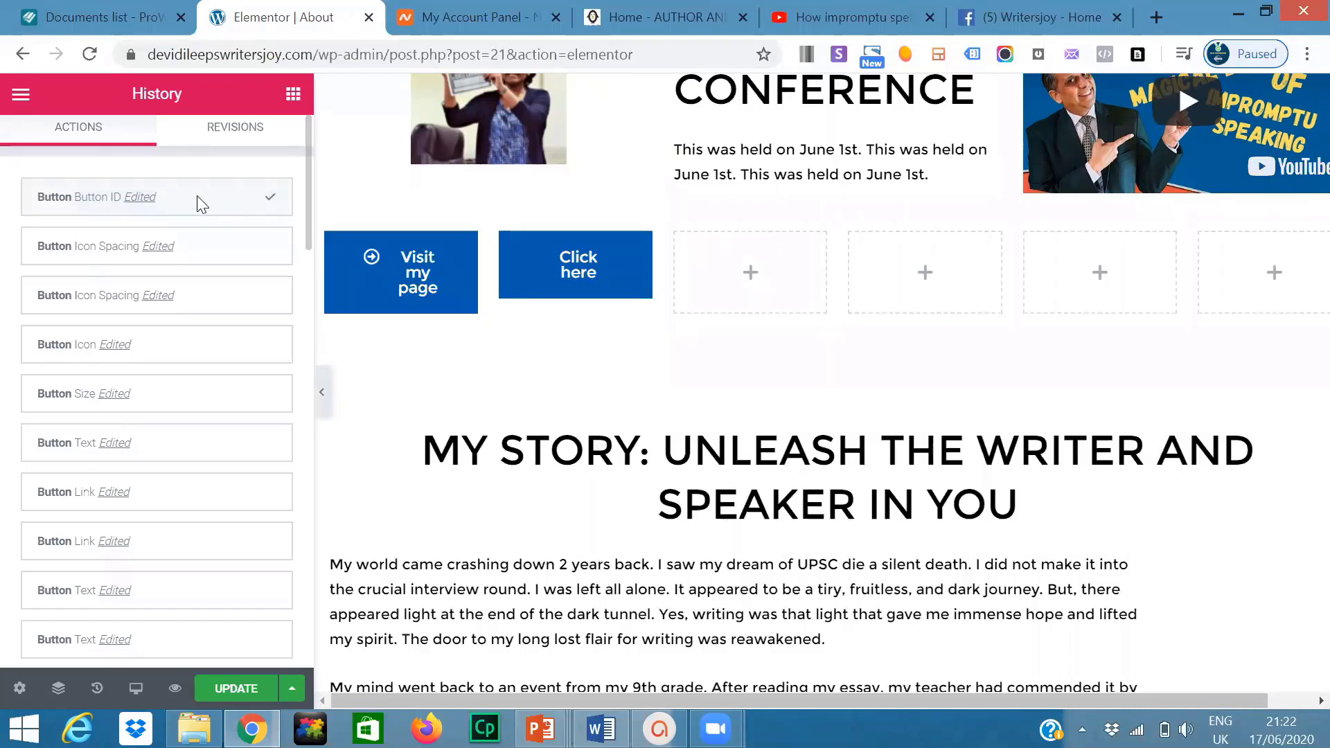
pyautogui.rightClick(272, 198)
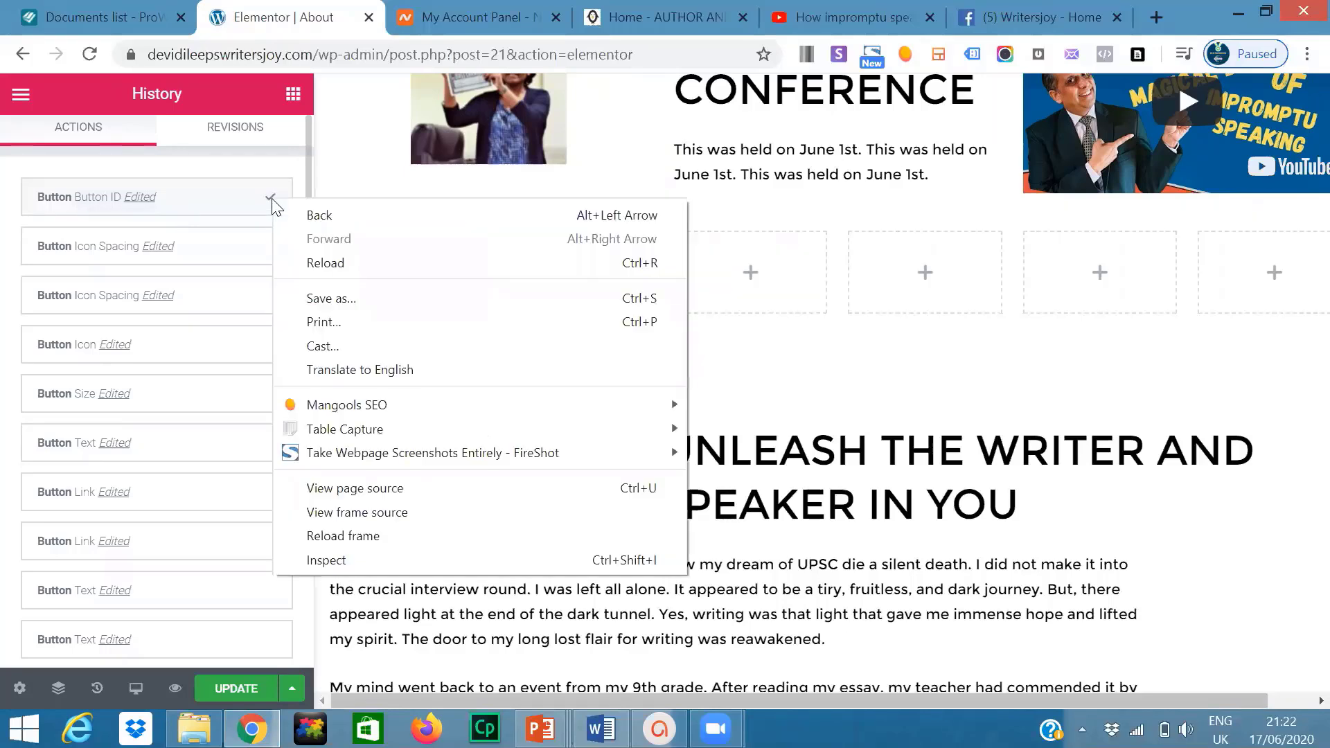
pyautogui.press('Escape')
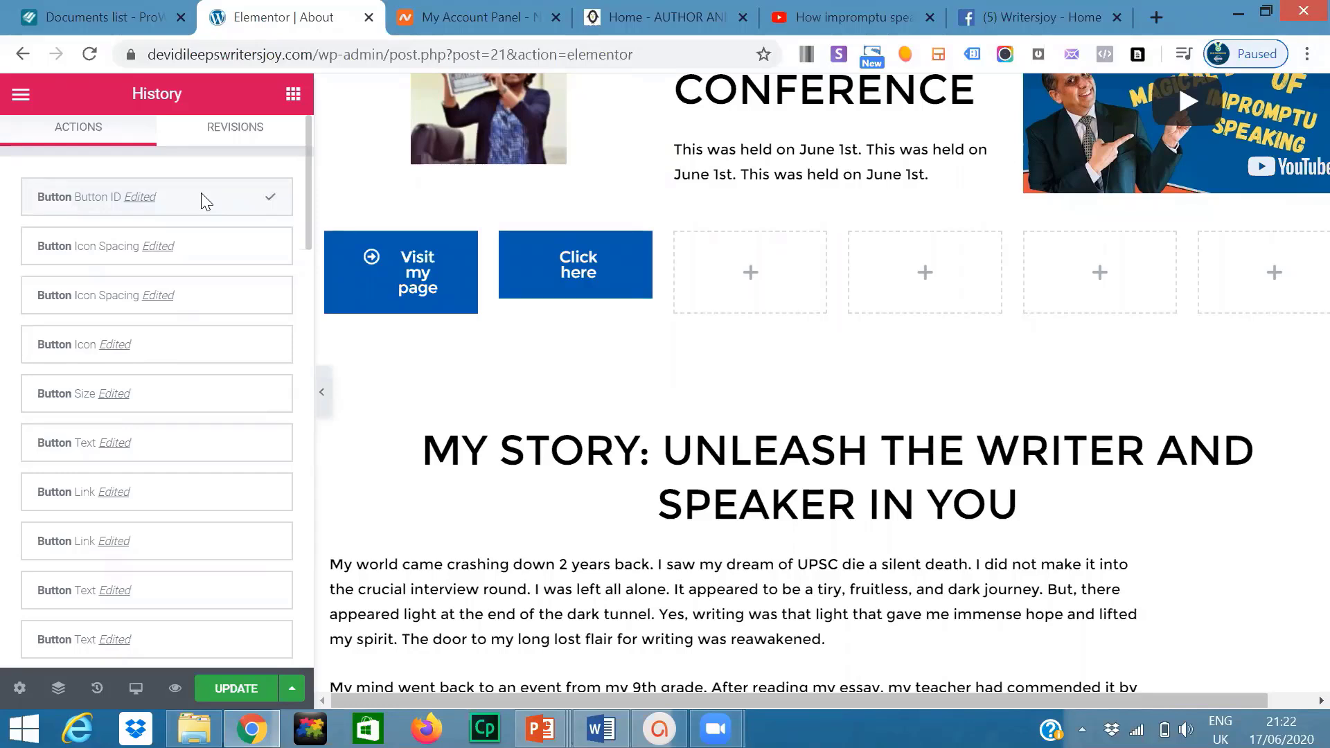
pyautogui.tripleClick(136, 201)
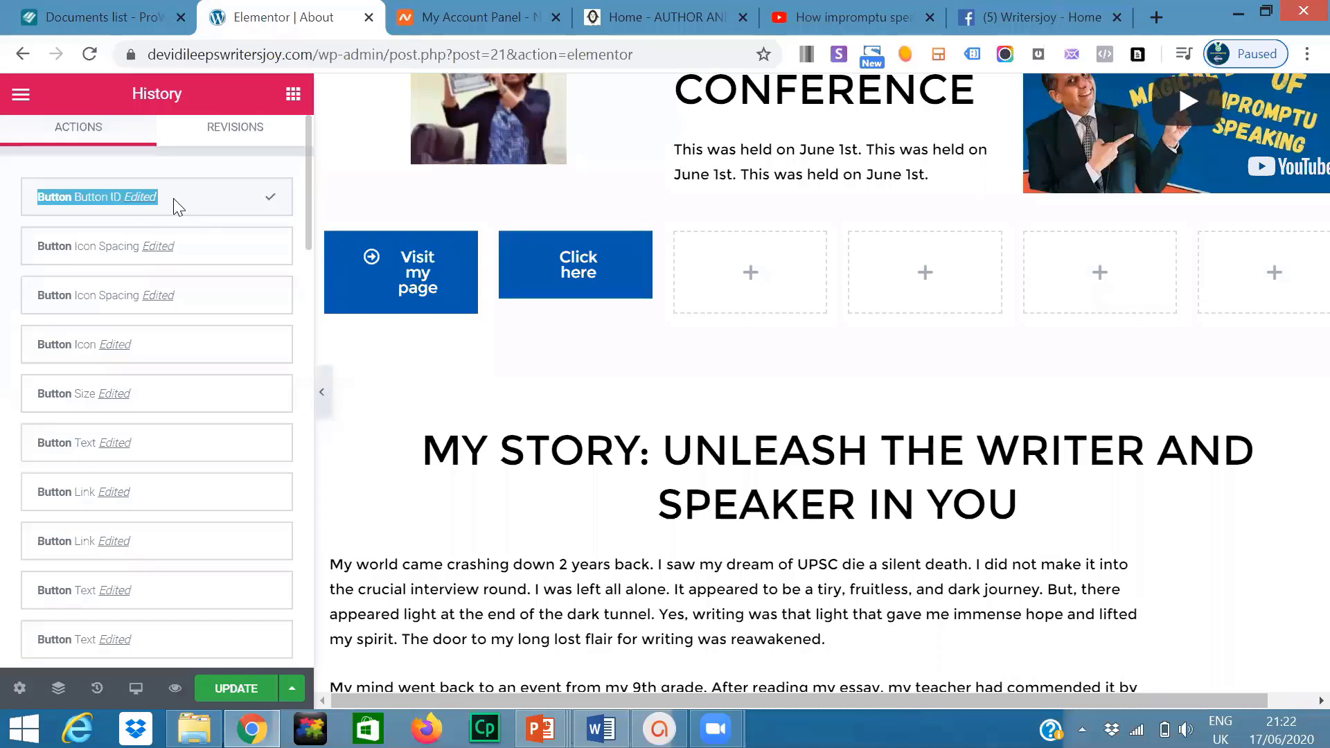
pyautogui.click(146, 198)
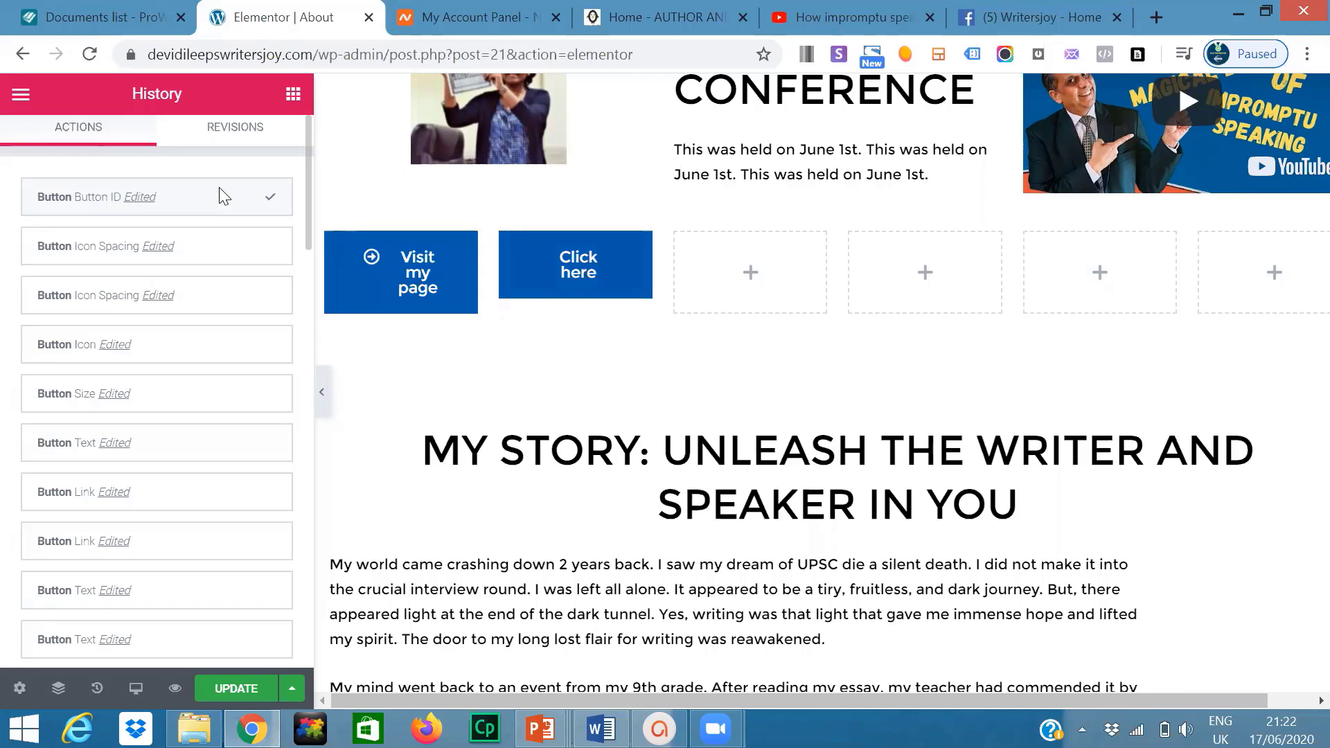
pyautogui.press('Delete')
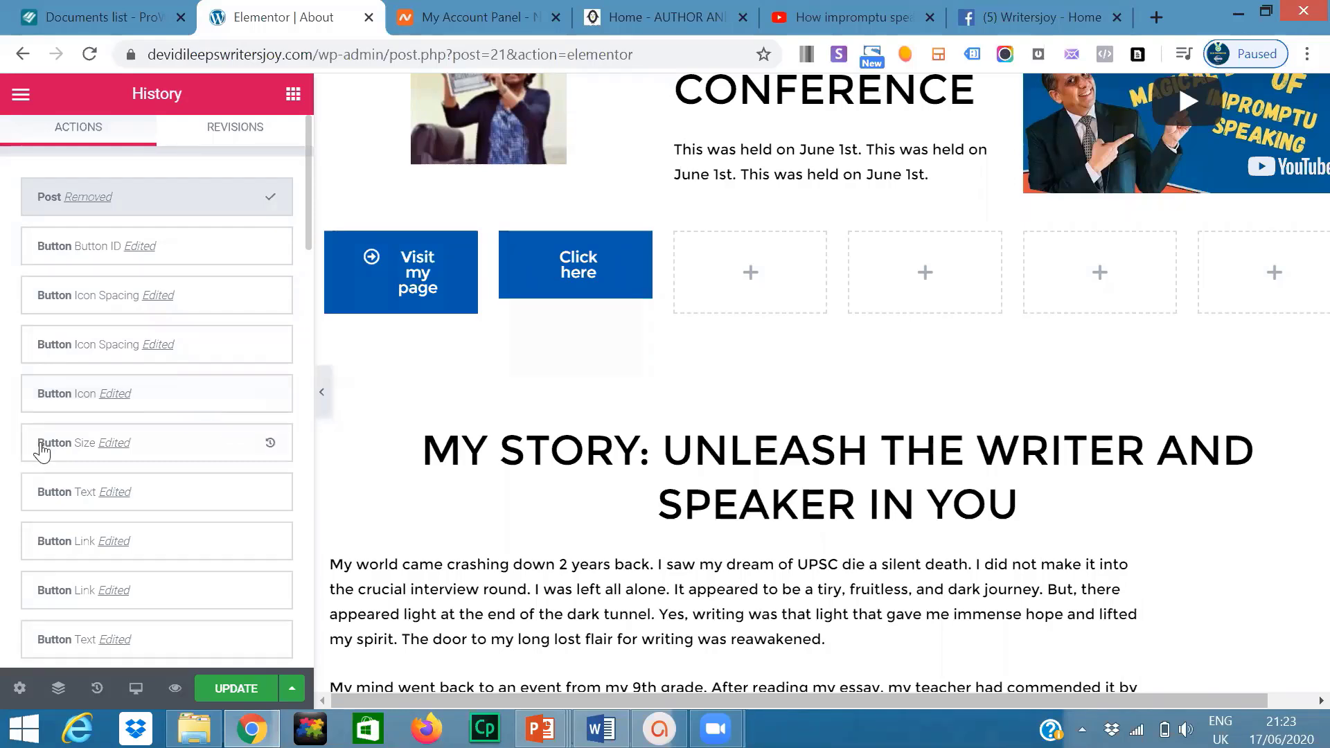
# - Examine the remaining entries in the action history and the list of saved page revisions
pyautogui.doubleClick(85, 393)
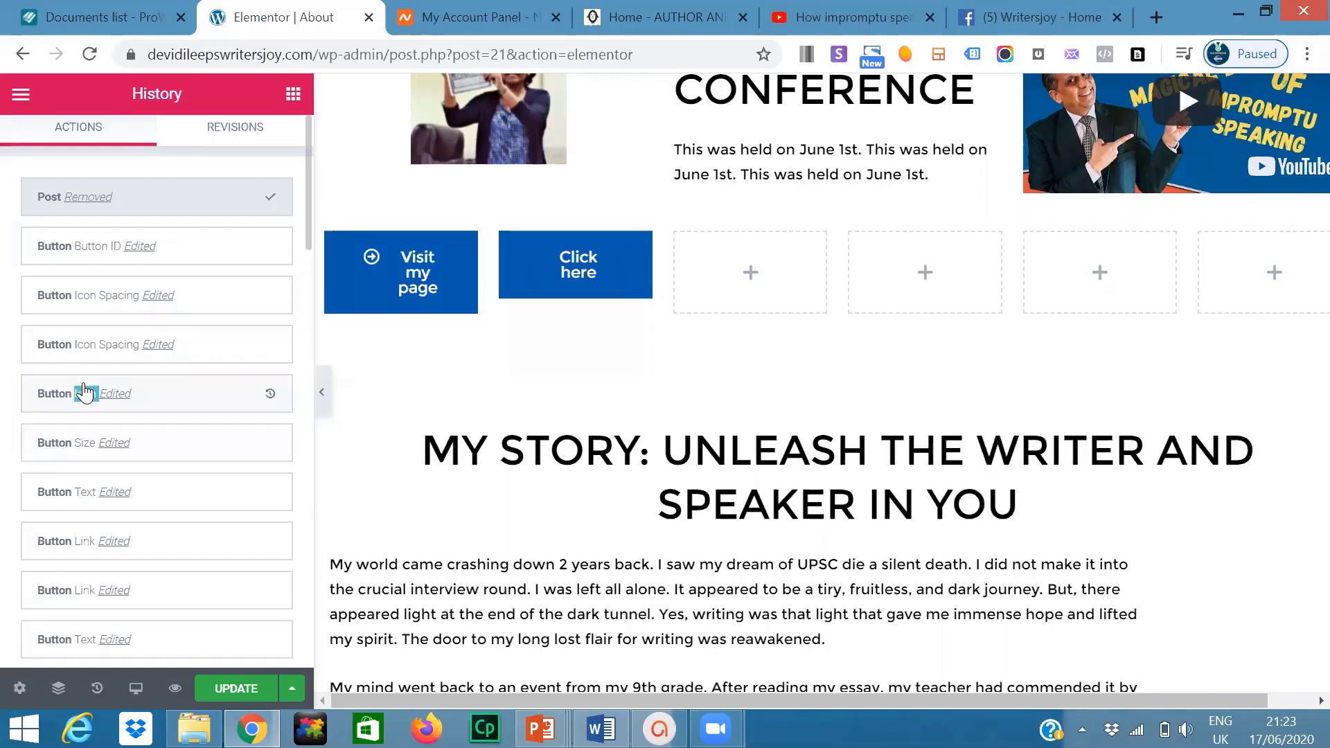
pyautogui.click(216, 404)
pyautogui.tripleClick(211, 301)
pyautogui.click(211, 302)
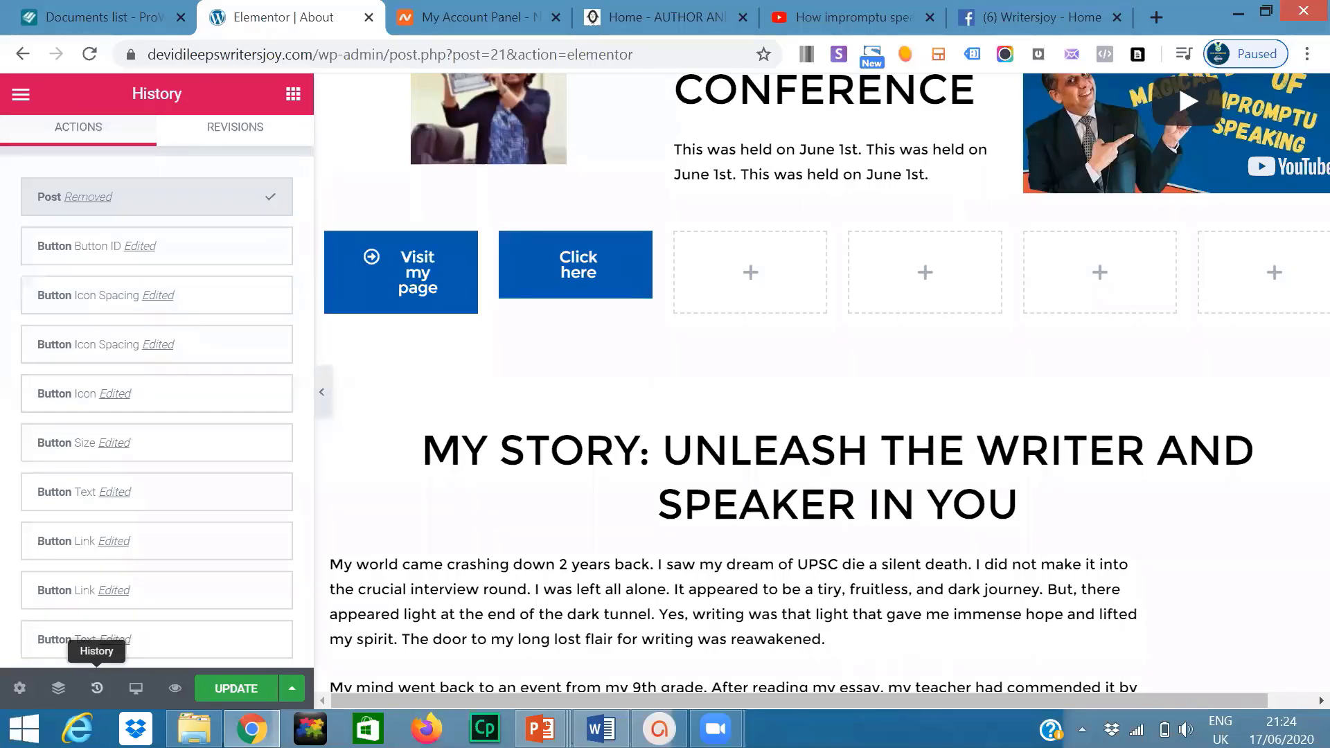
pyautogui.click(241, 134)
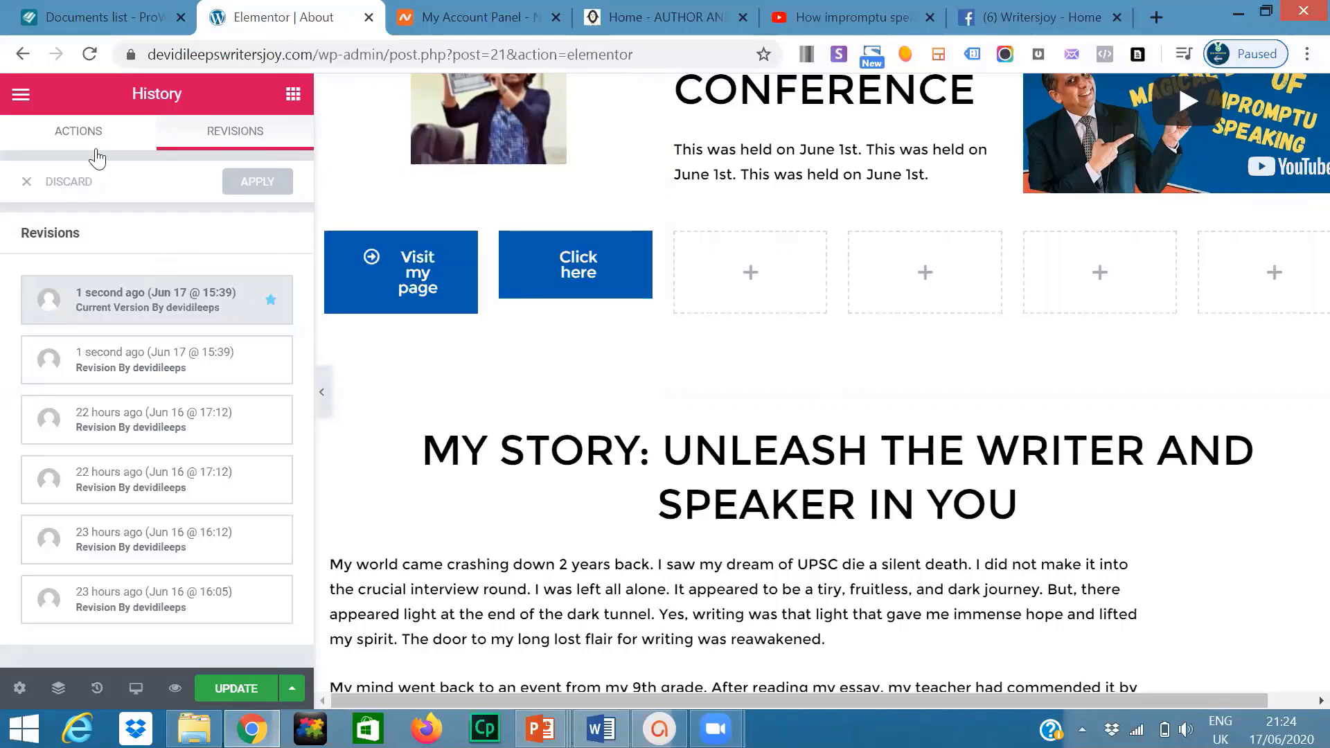
pyautogui.click(578, 286)
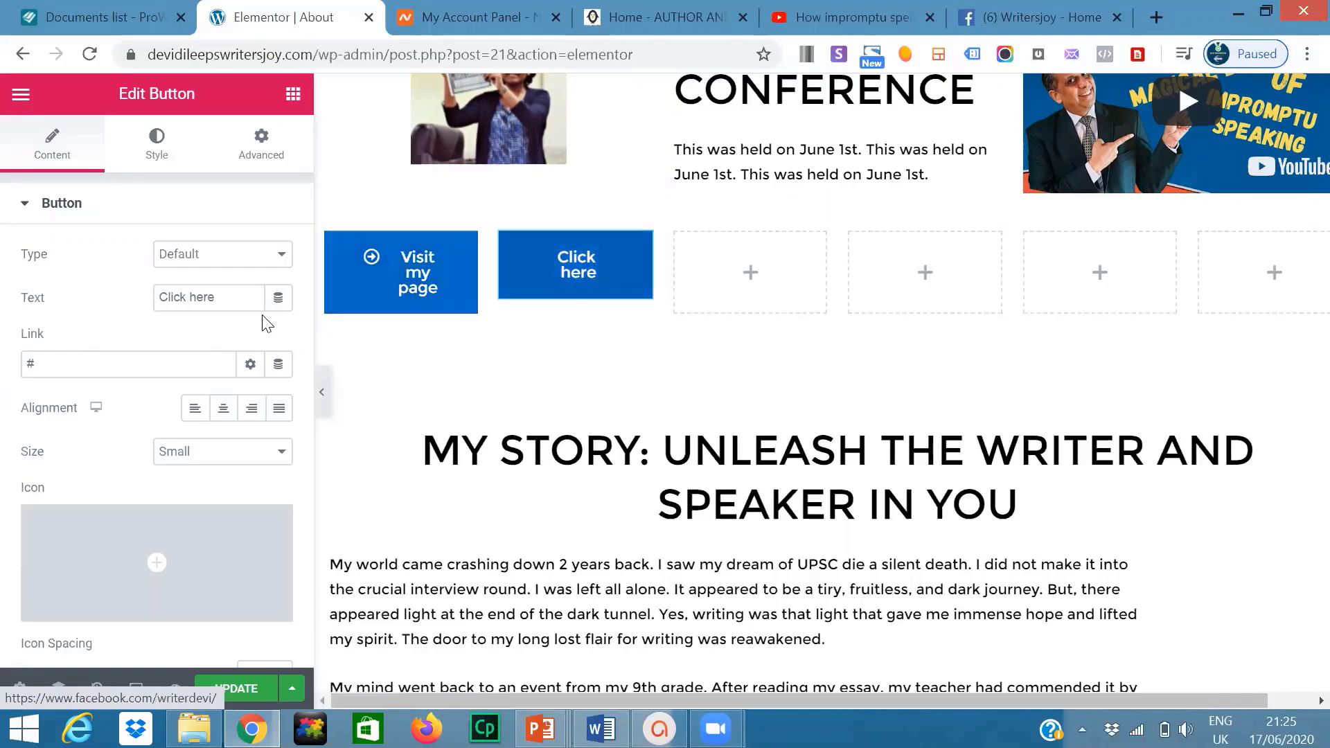
pyautogui.click(222, 299)
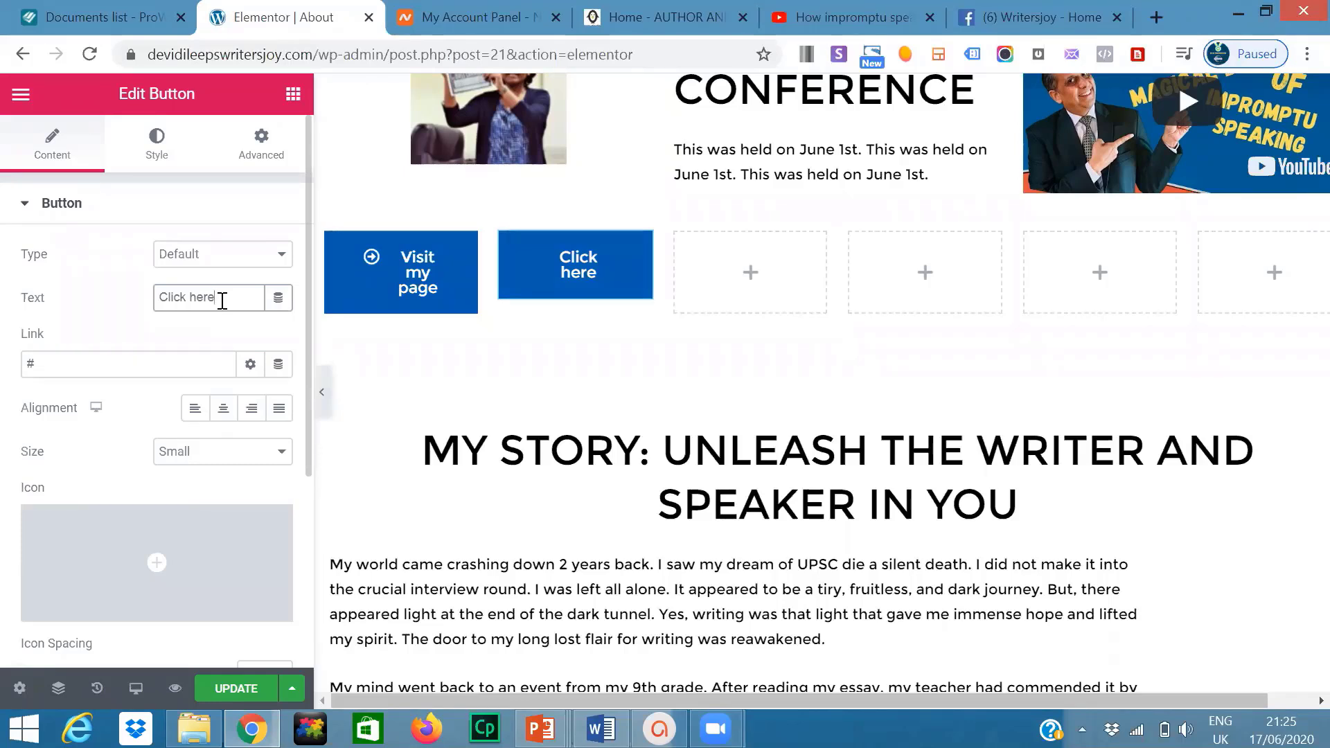
pyautogui.moveTo(222, 299); pyautogui.dragTo(155, 305)
# - Open the widget list from the empty third column and look through the Basic and Pro widgets
pyautogui.click(743, 281)
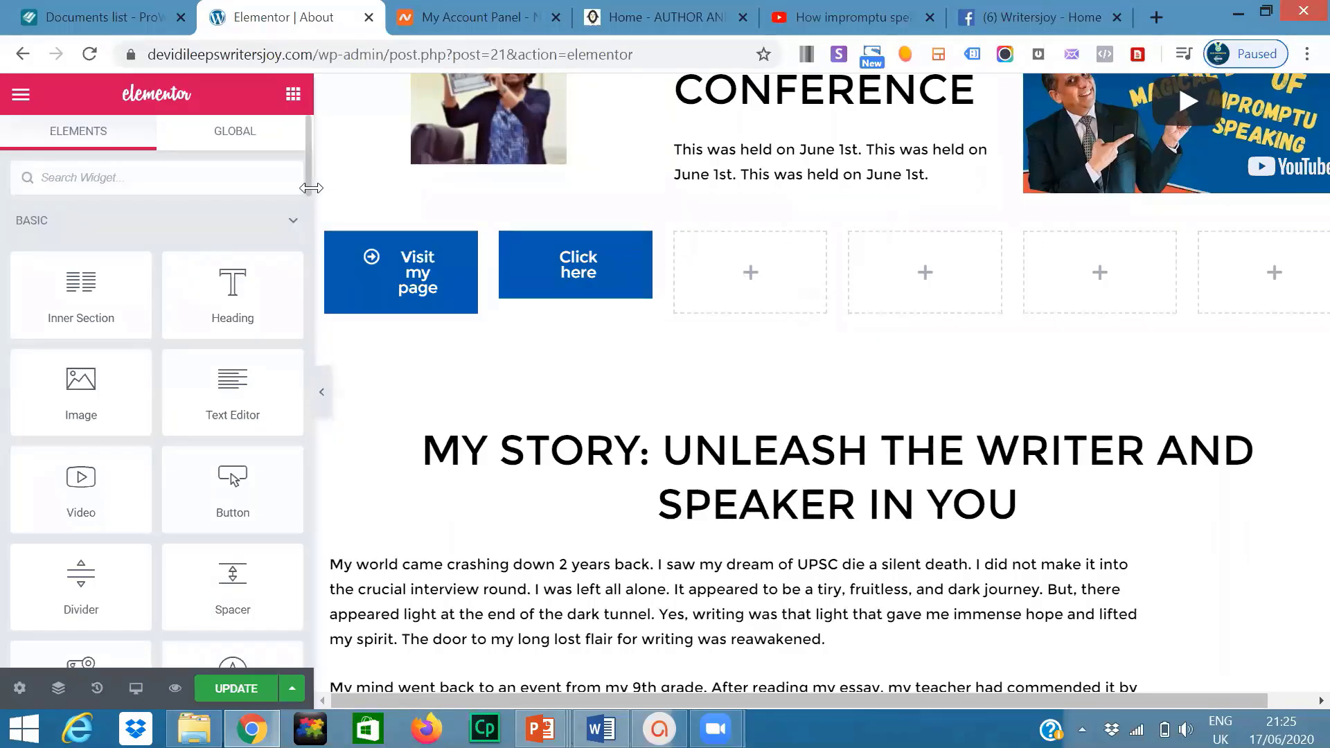
pyautogui.scroll(-2, 307, 195)
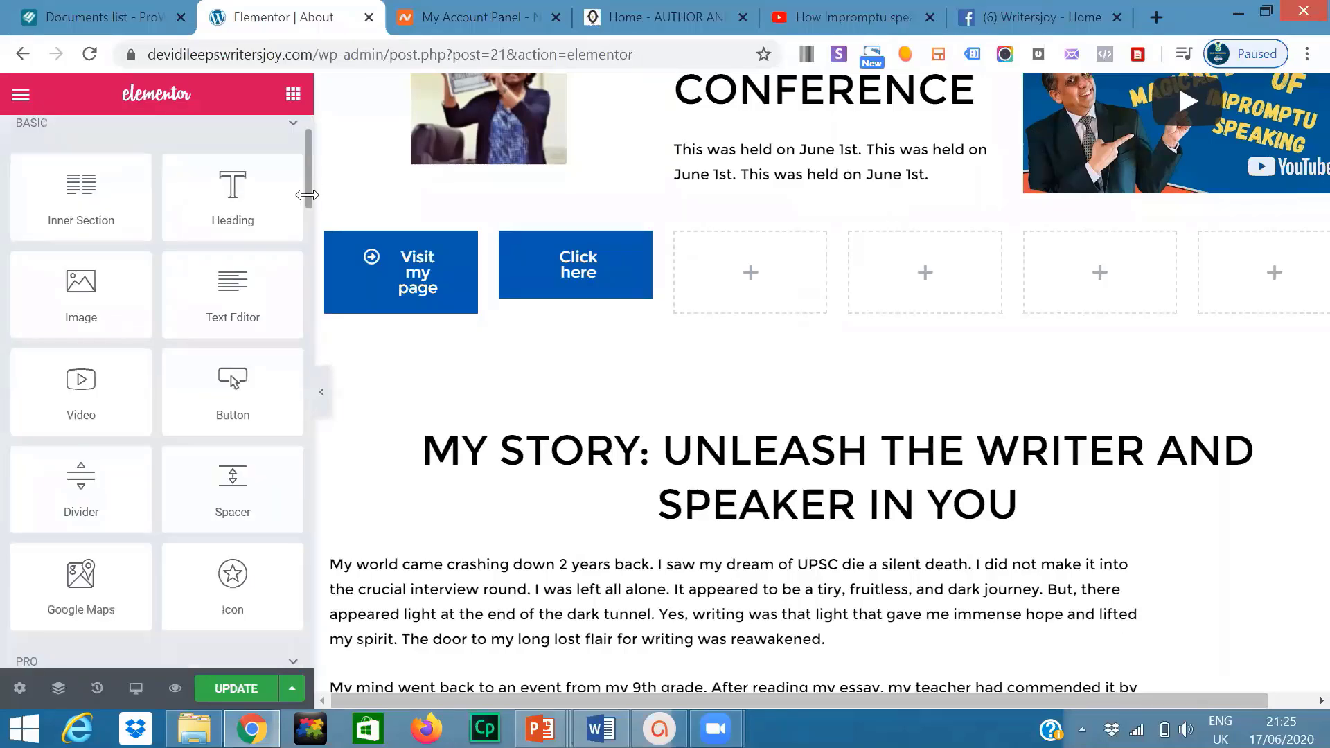
pyautogui.scroll(-1, 307, 196)
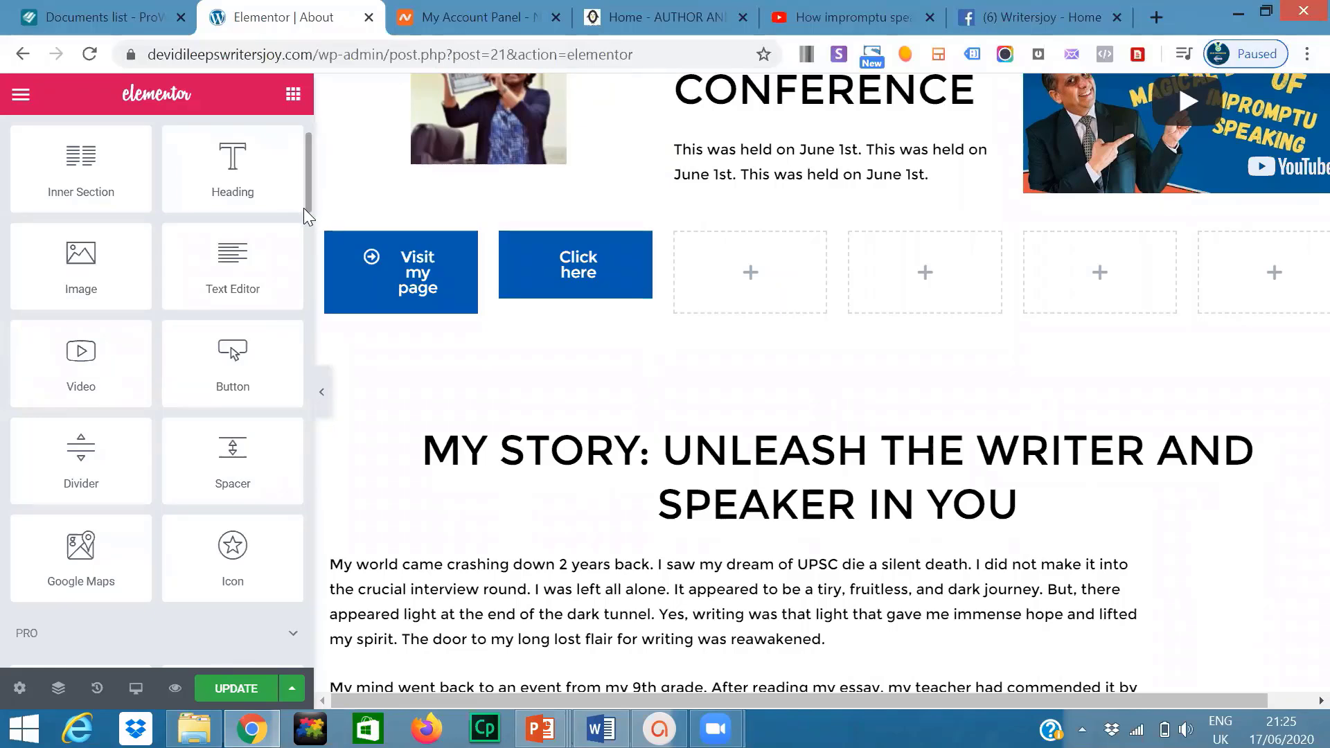
pyautogui.moveTo(307, 207); pyautogui.dragTo(310, 268)
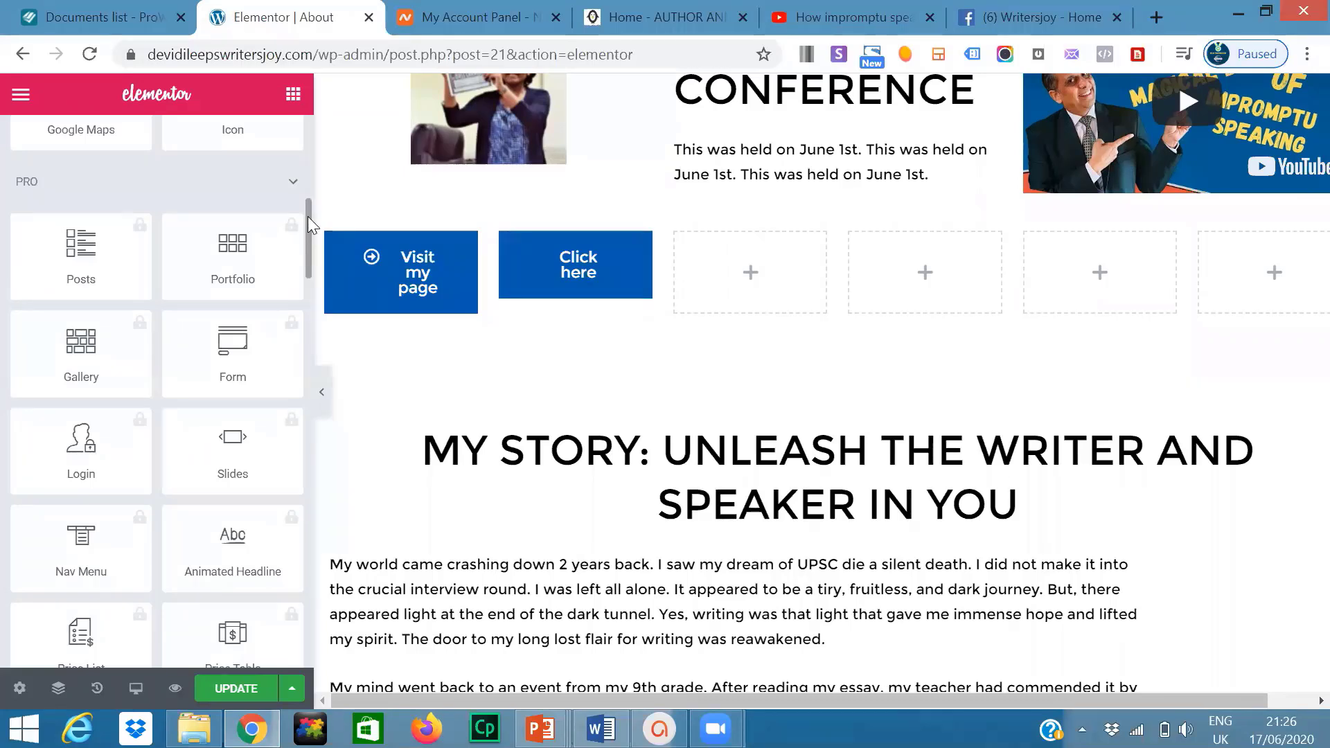
pyautogui.scroll(5, 307, 216)
pyautogui.scroll(2, 311, 184)
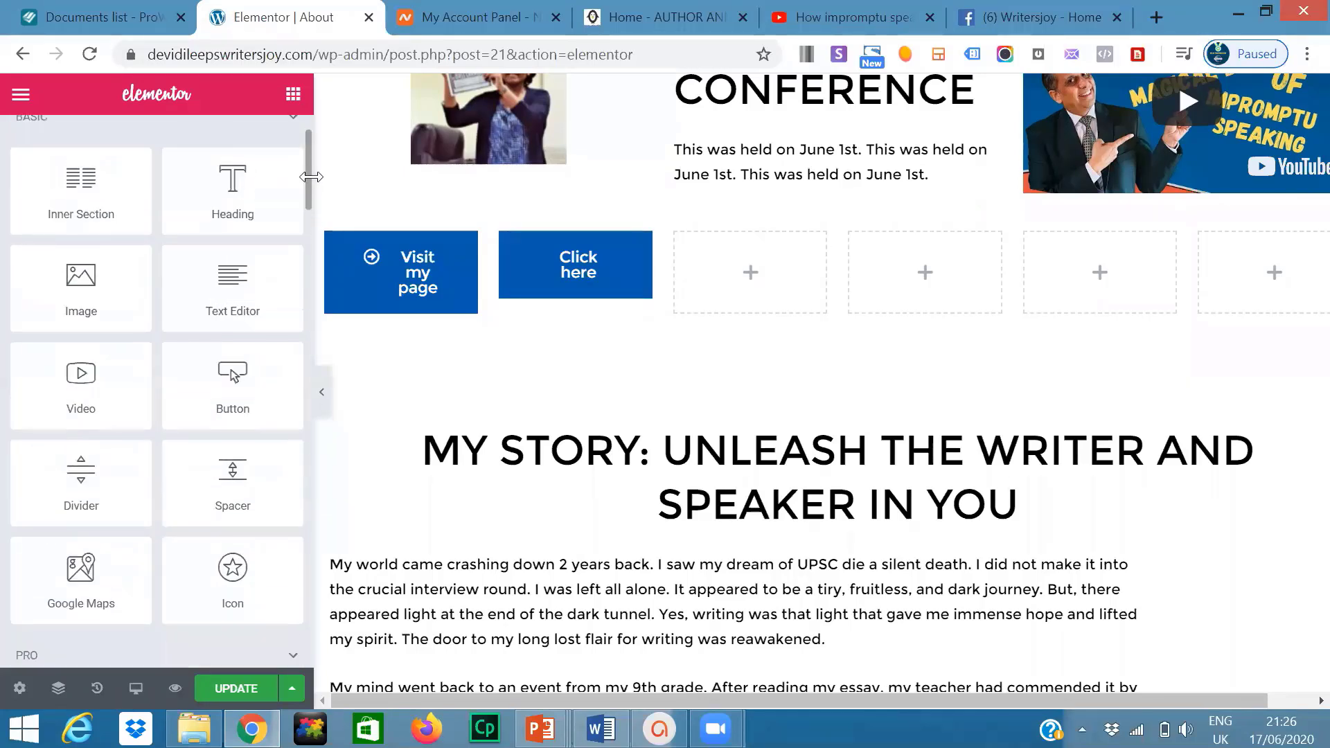